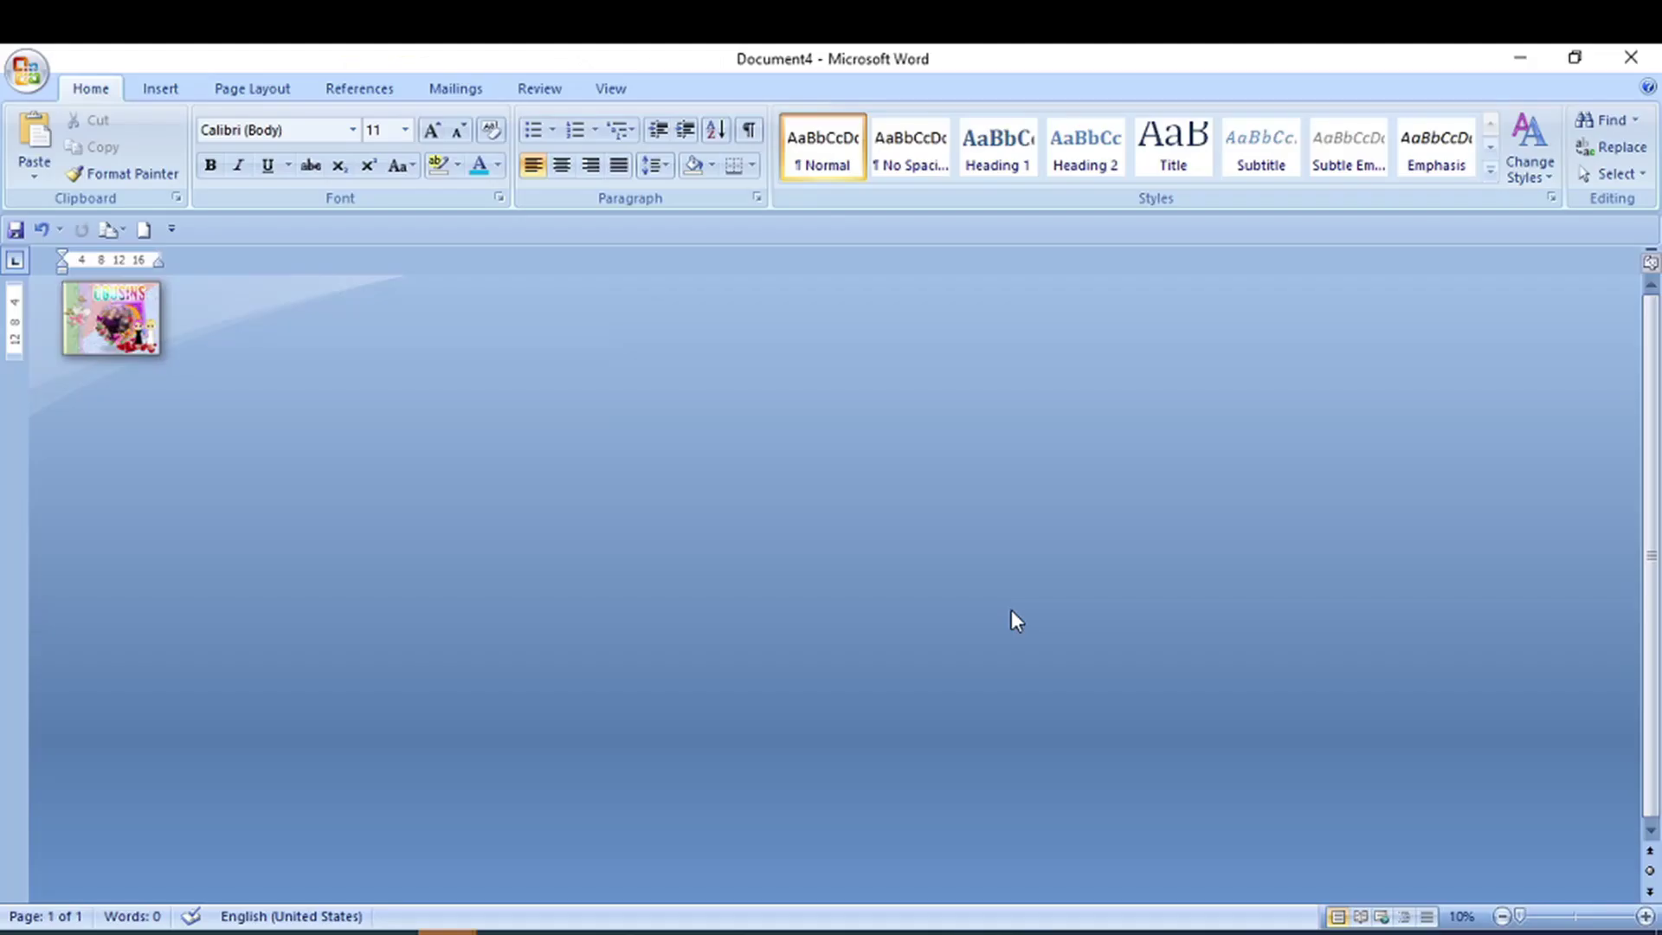
Step: Zoom the view from 10% up to 110% on the finished COUSINS card
scroll(1011, 610, up, 1)
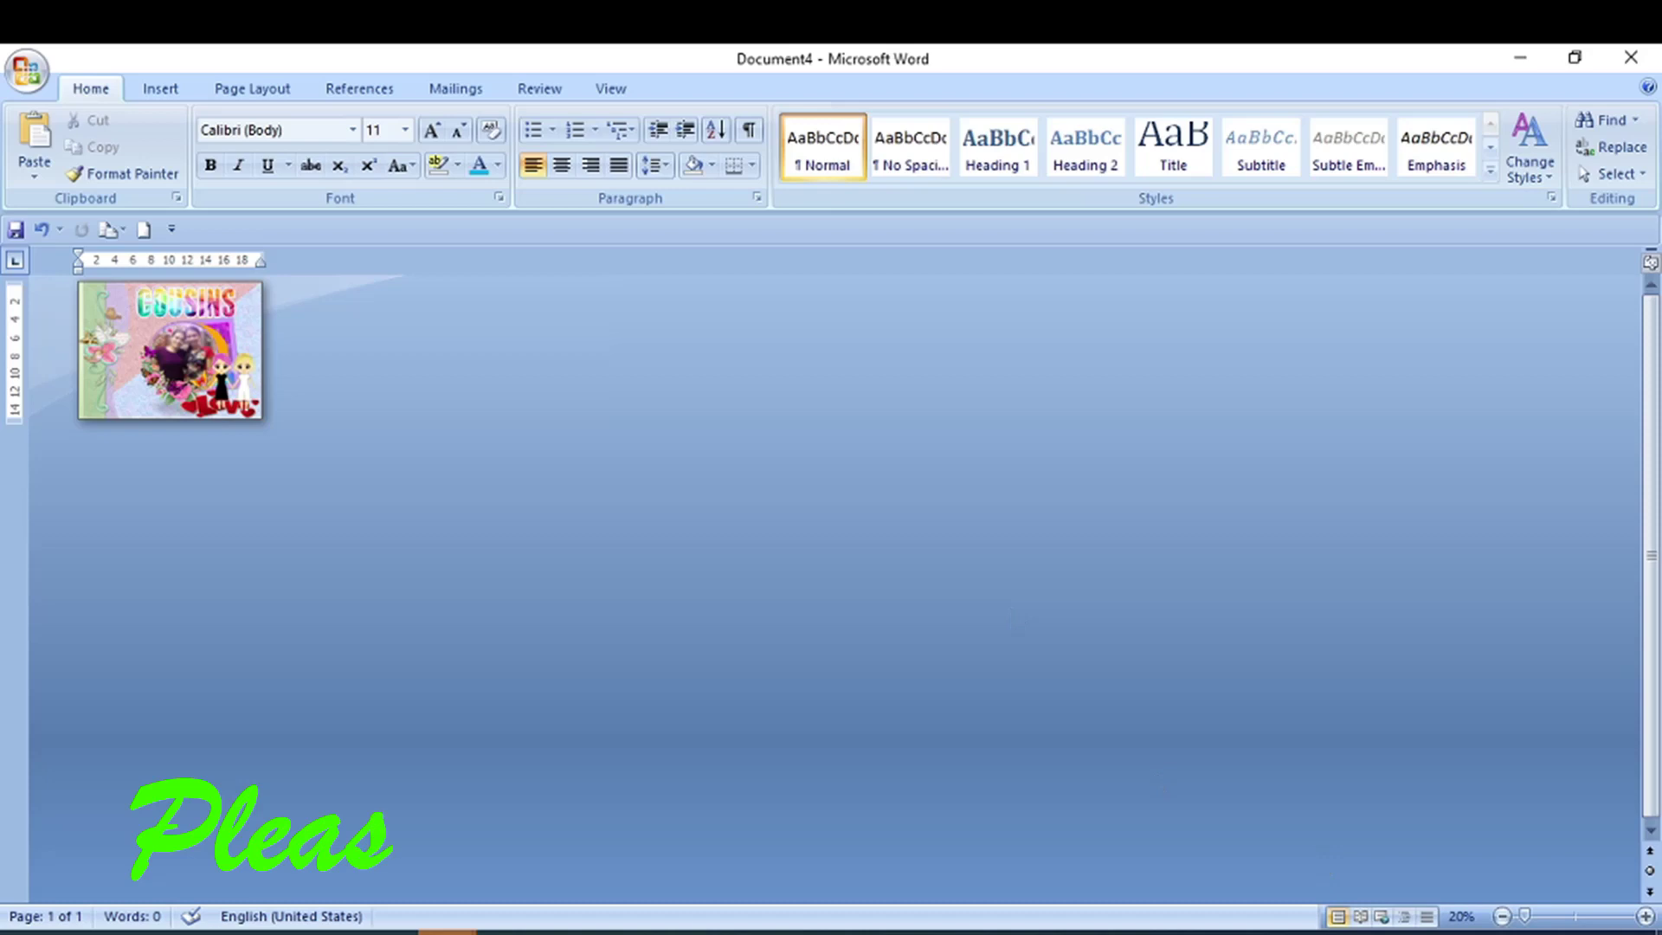
click(1646, 916)
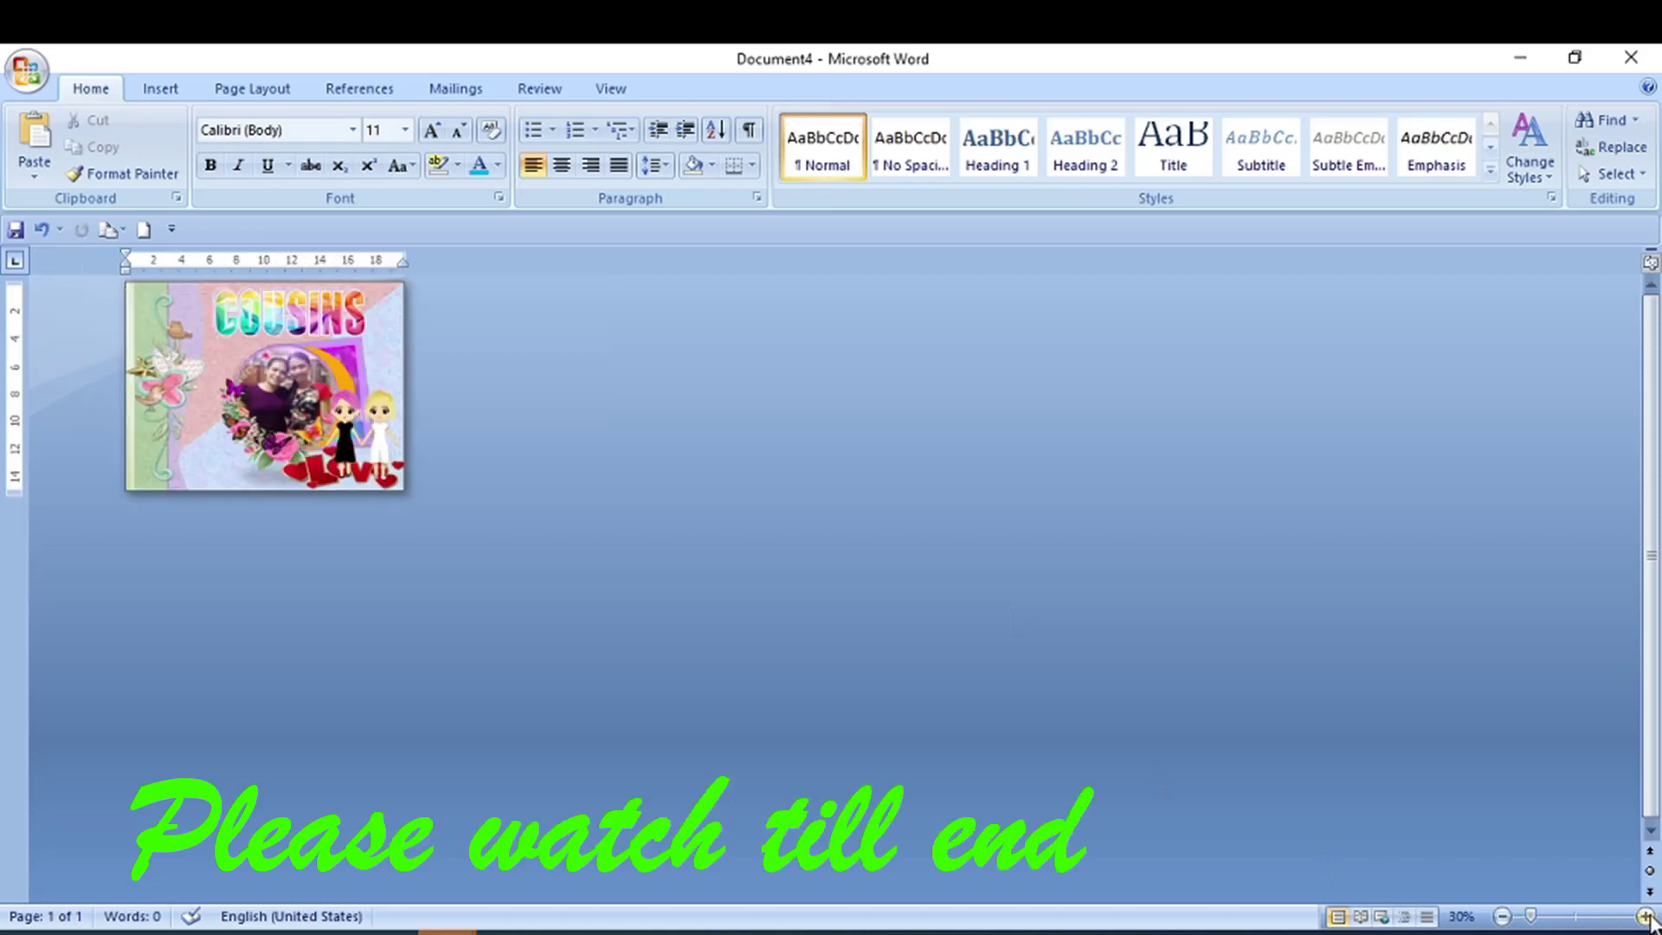
click(1645, 916)
click(1646, 916)
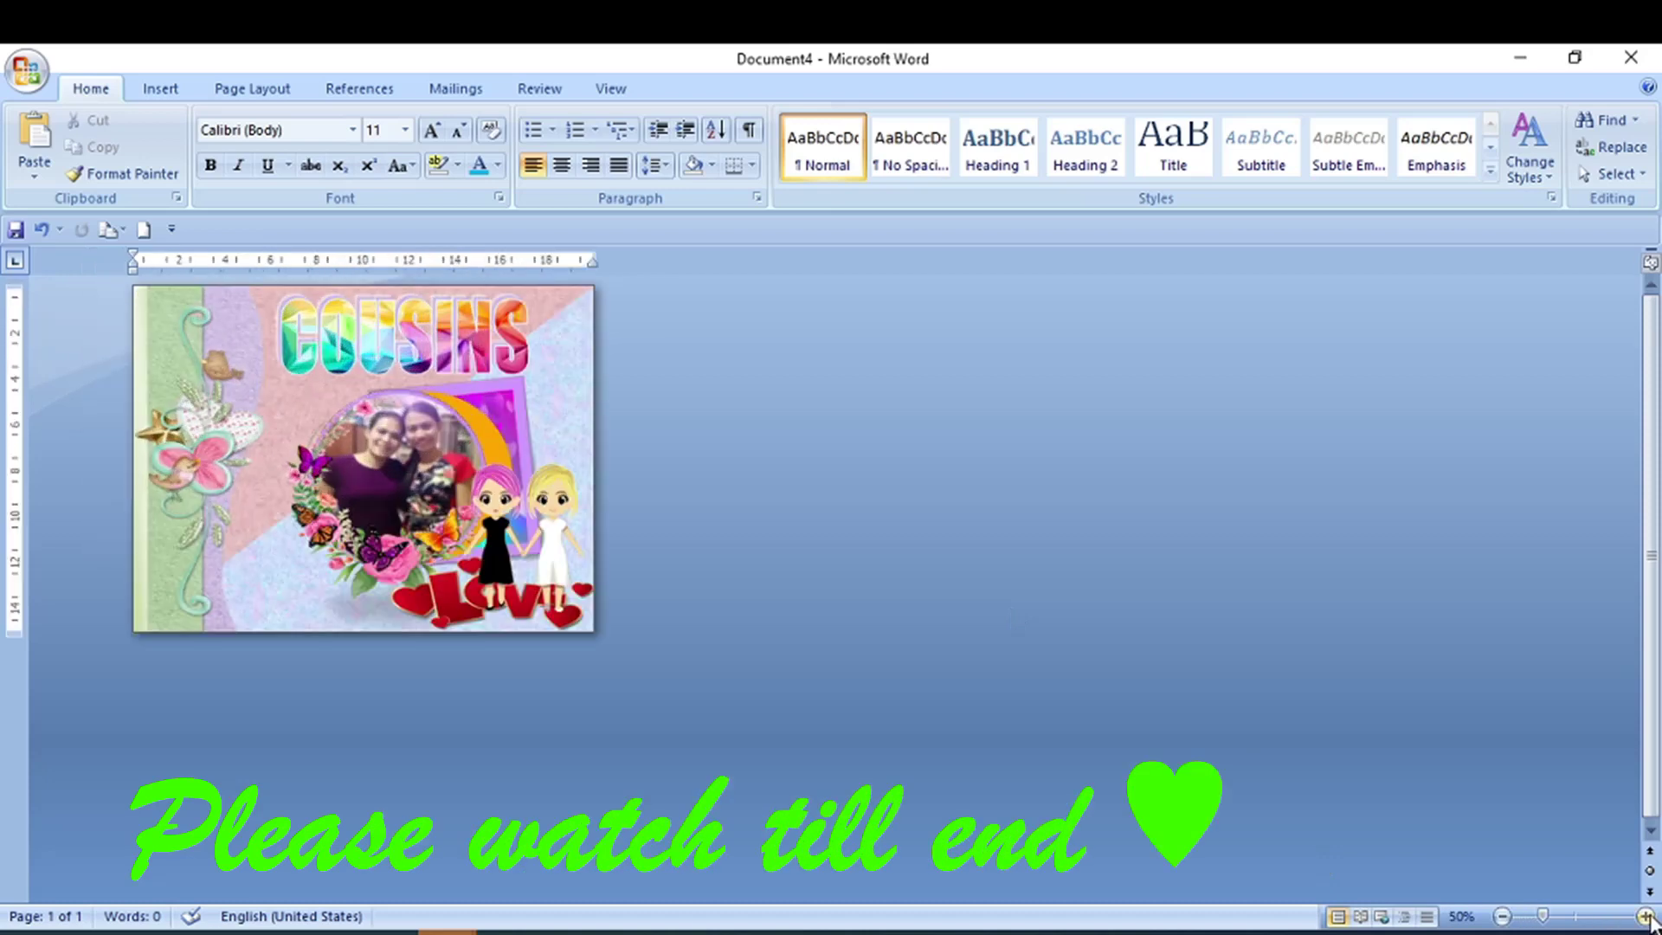
click(1646, 916)
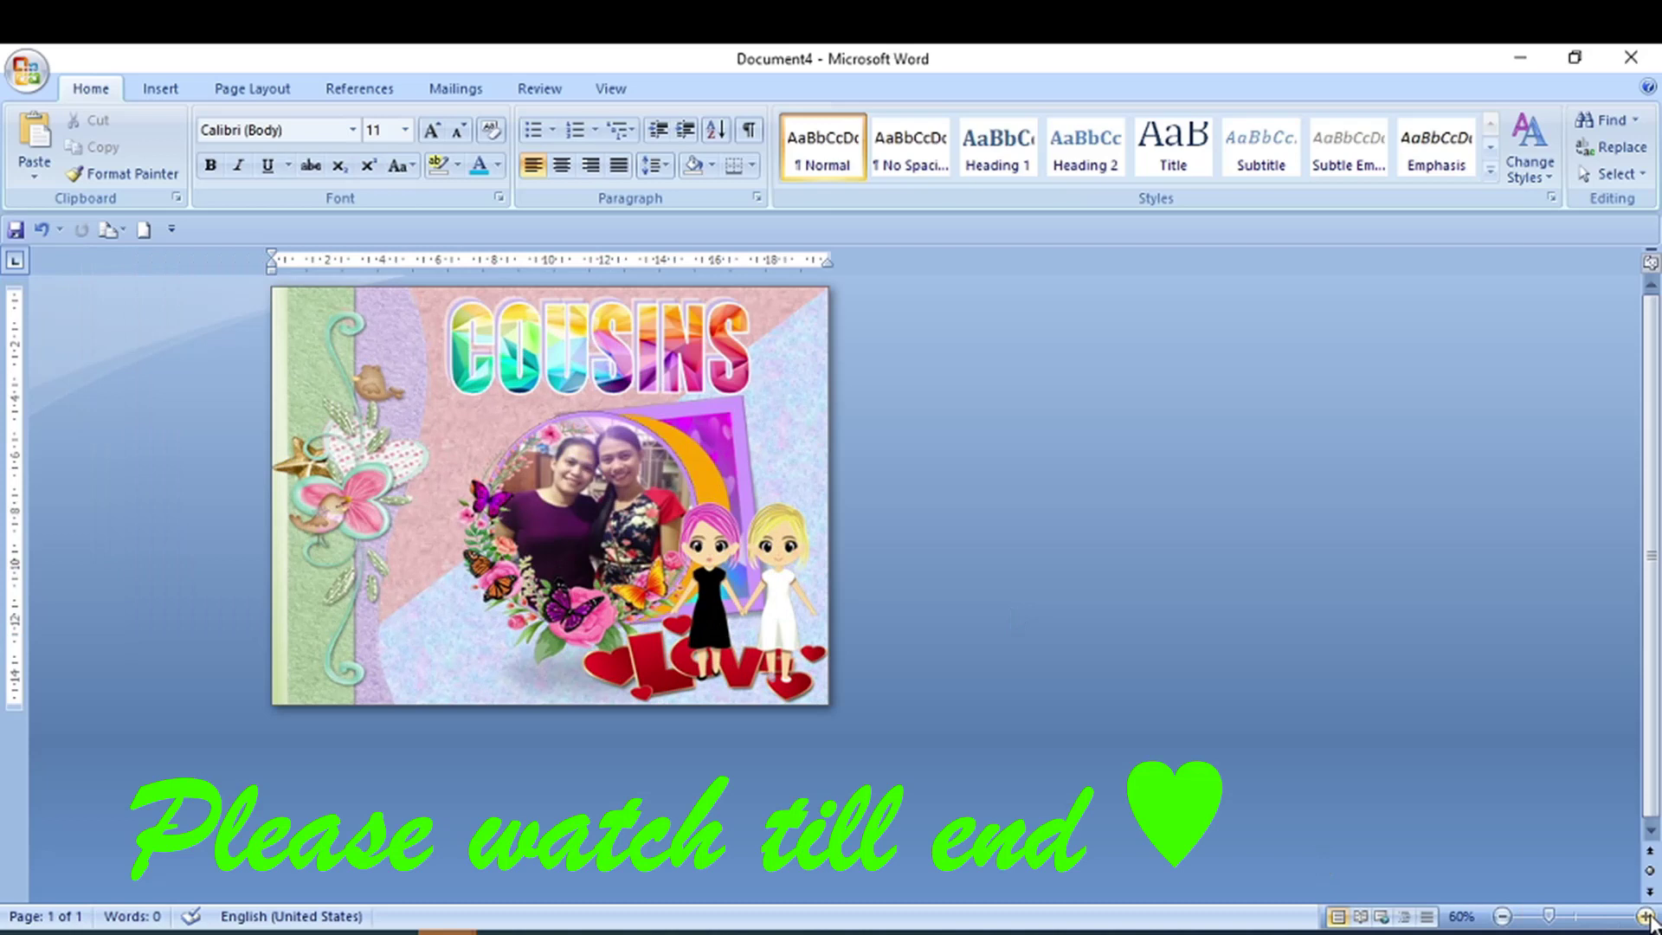
click(1646, 916)
click(1646, 916)
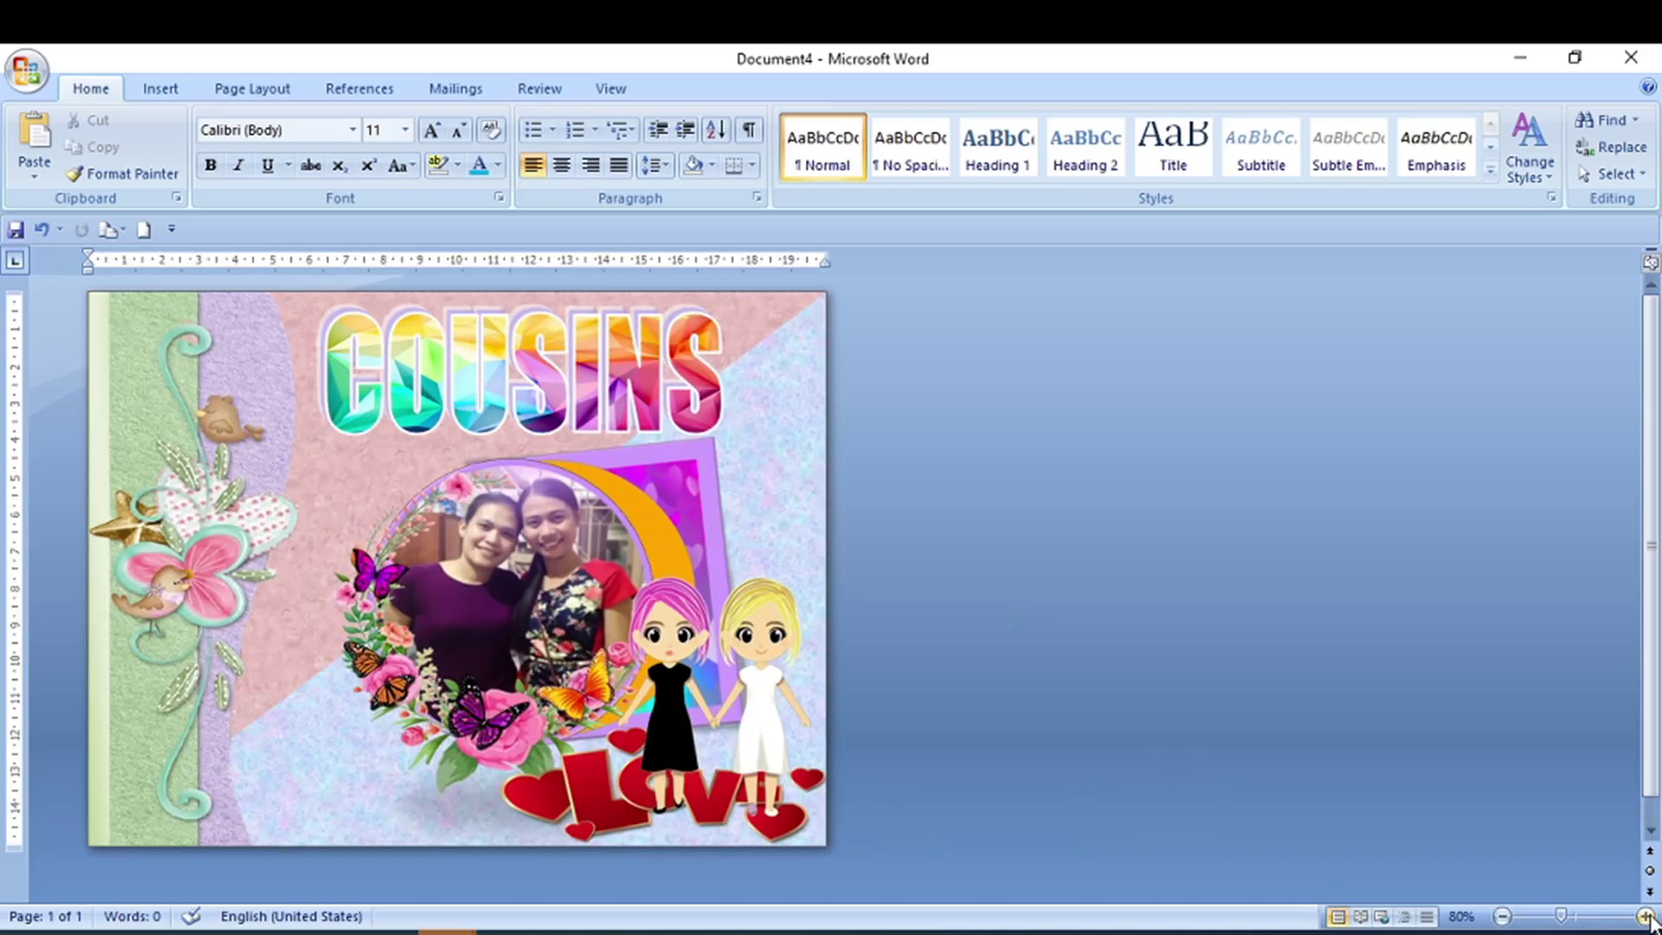
click(1646, 916)
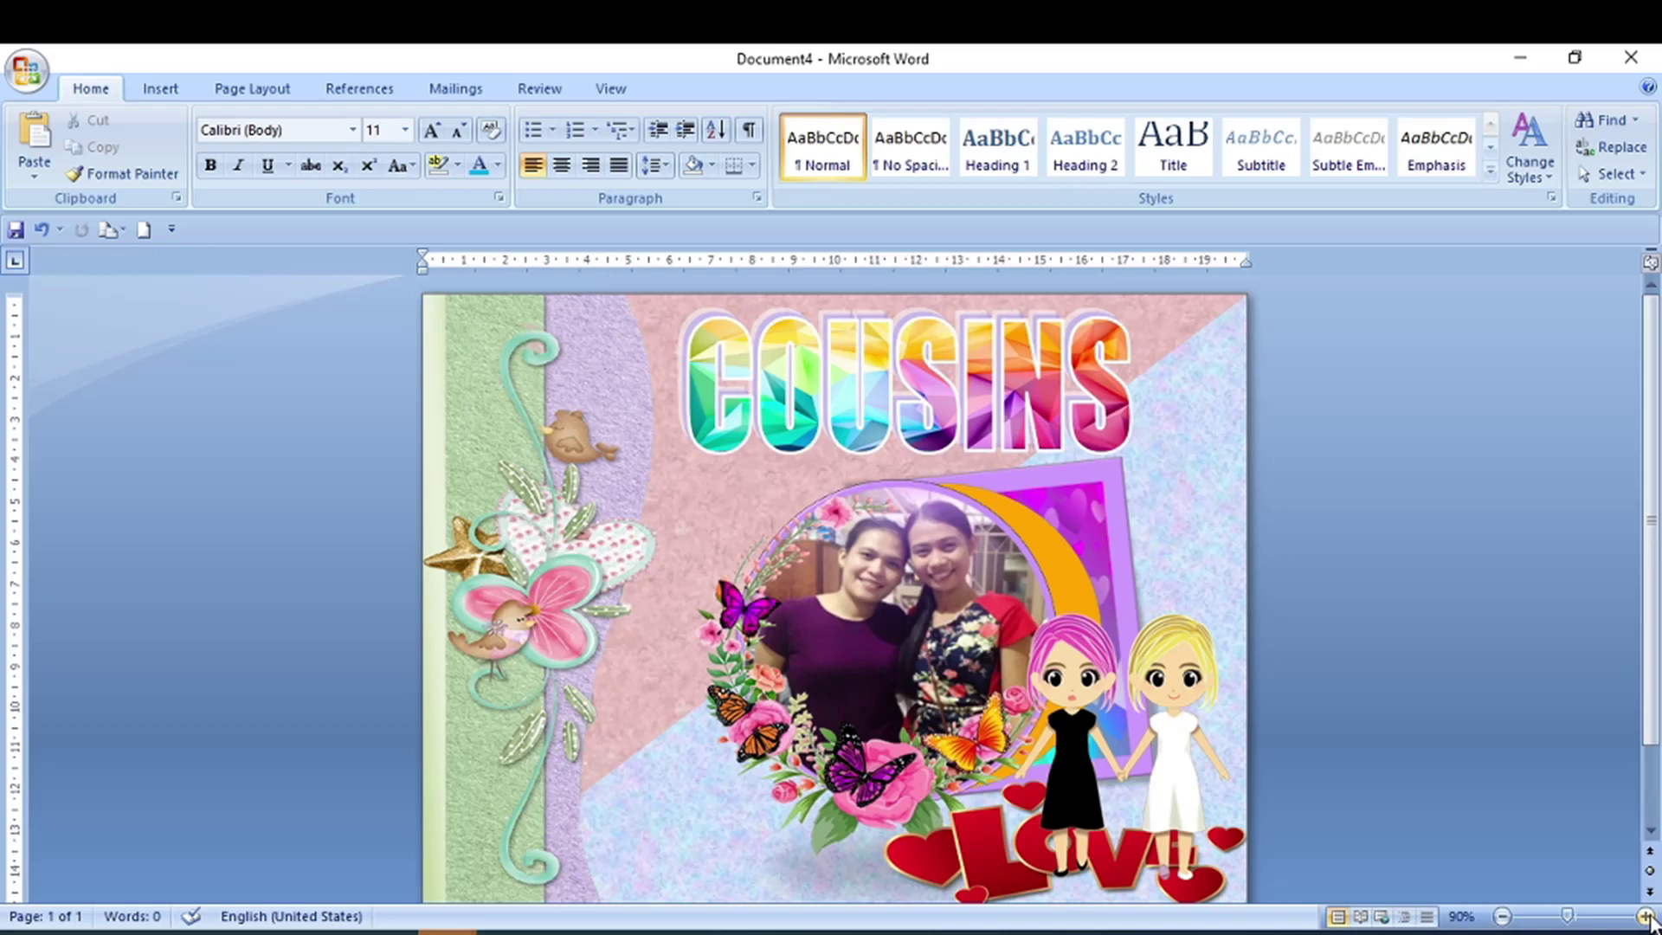
click(1646, 916)
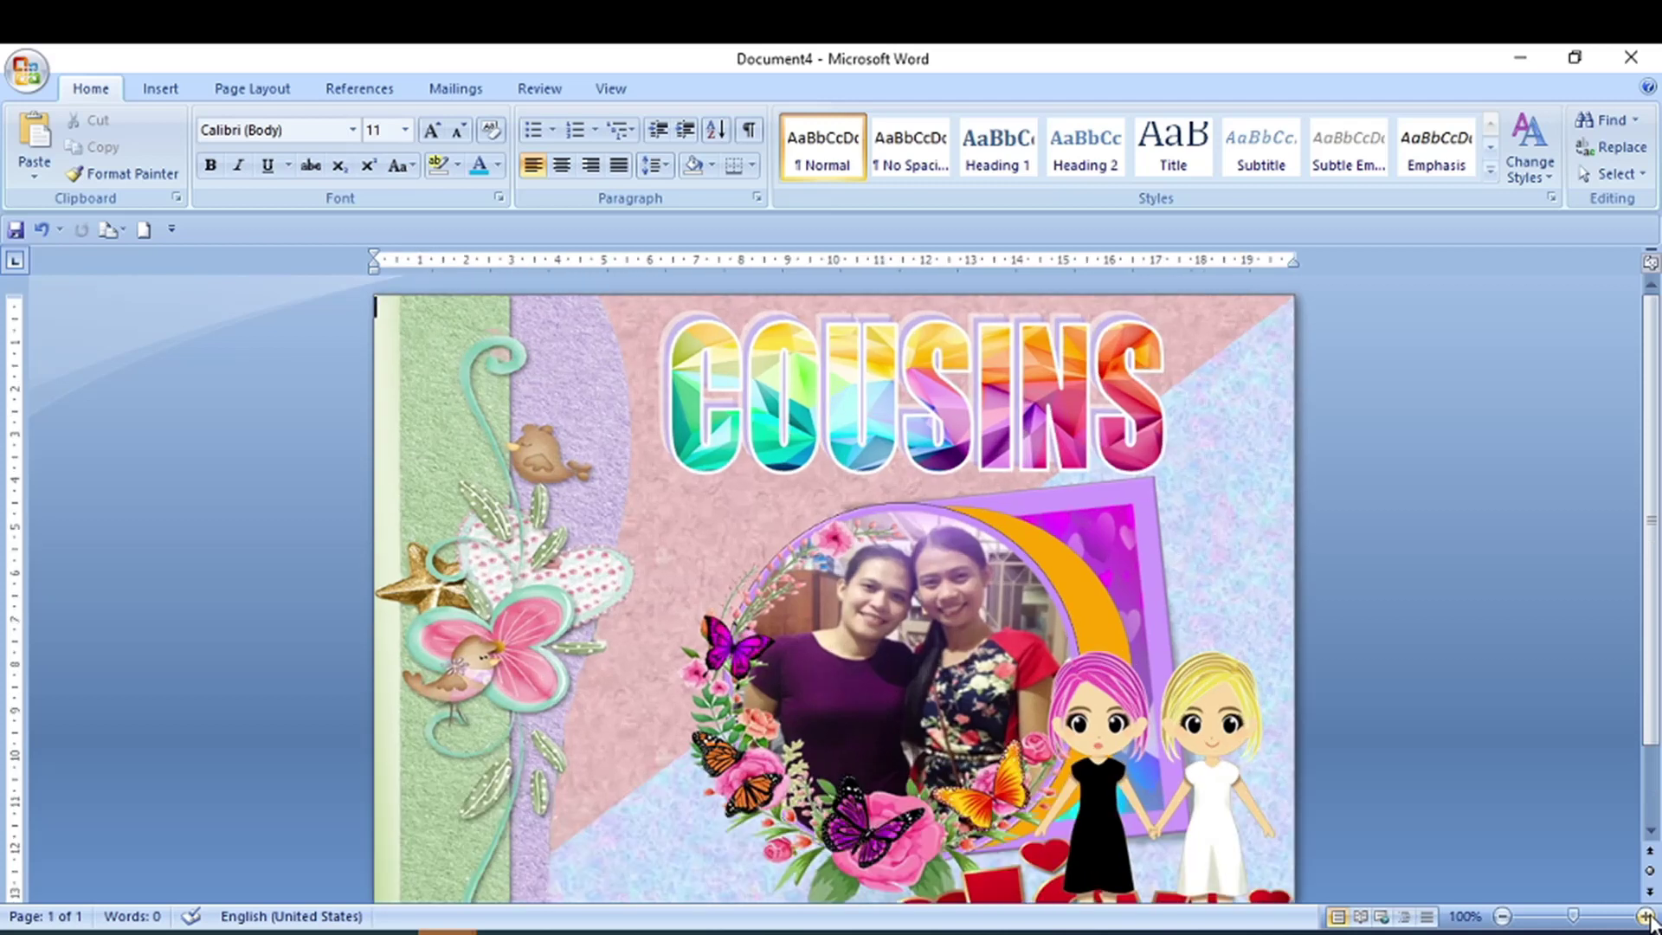
click(1646, 916)
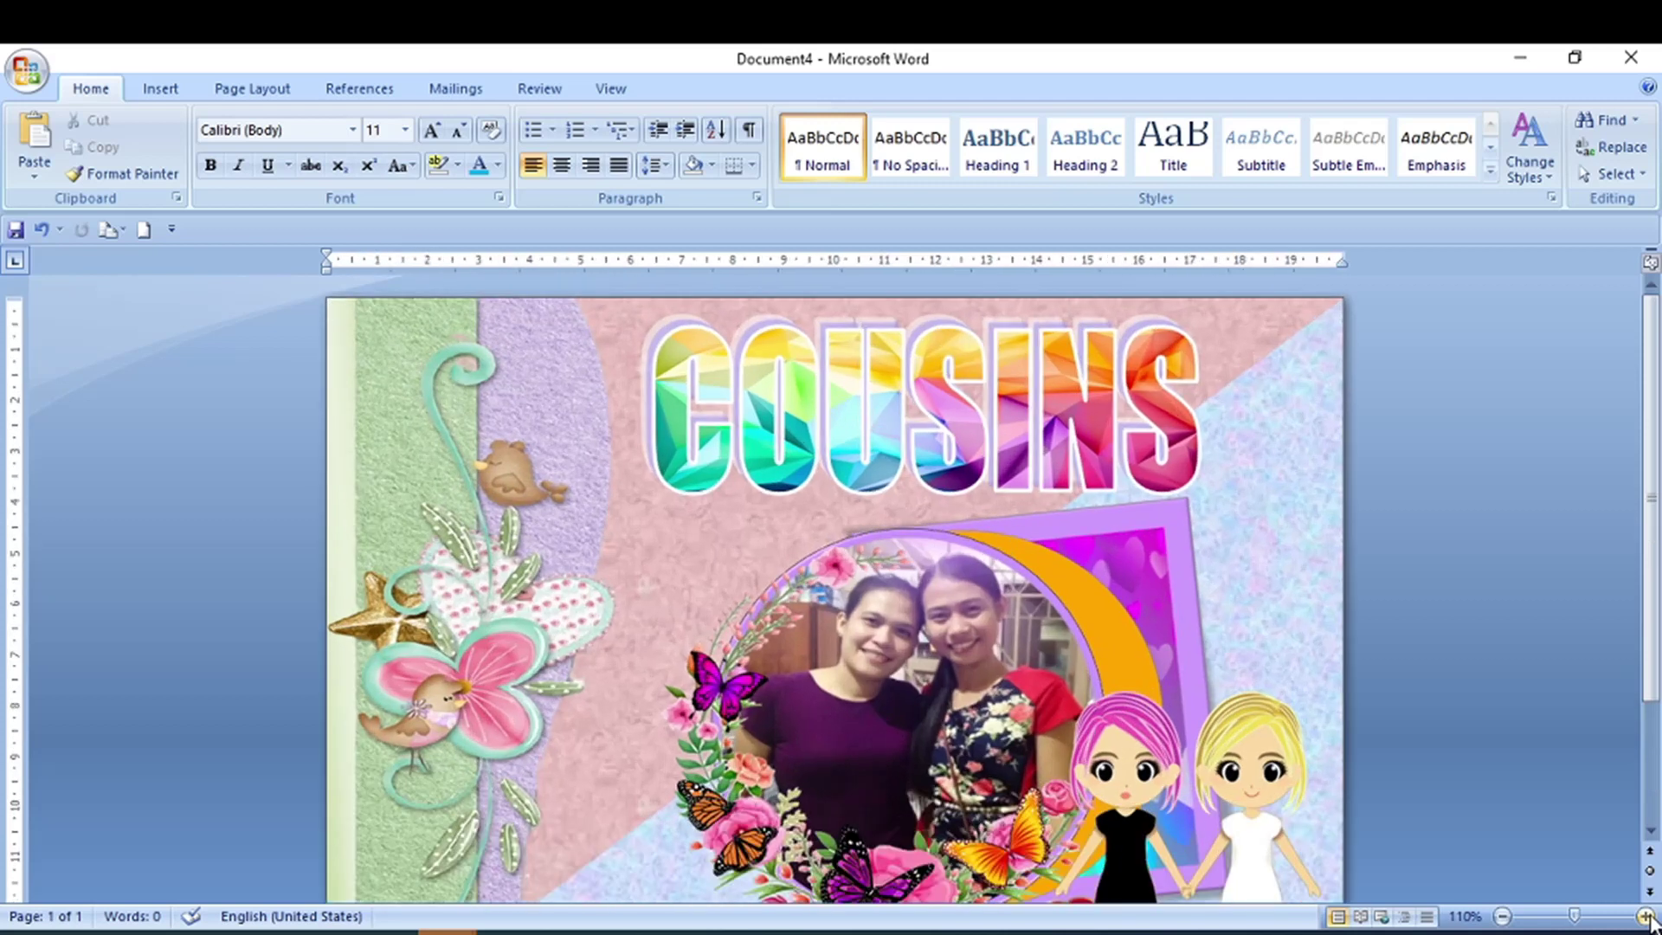
Step: Scroll up and down to inspect the card at 110%
scroll(1351, 684, down, 2)
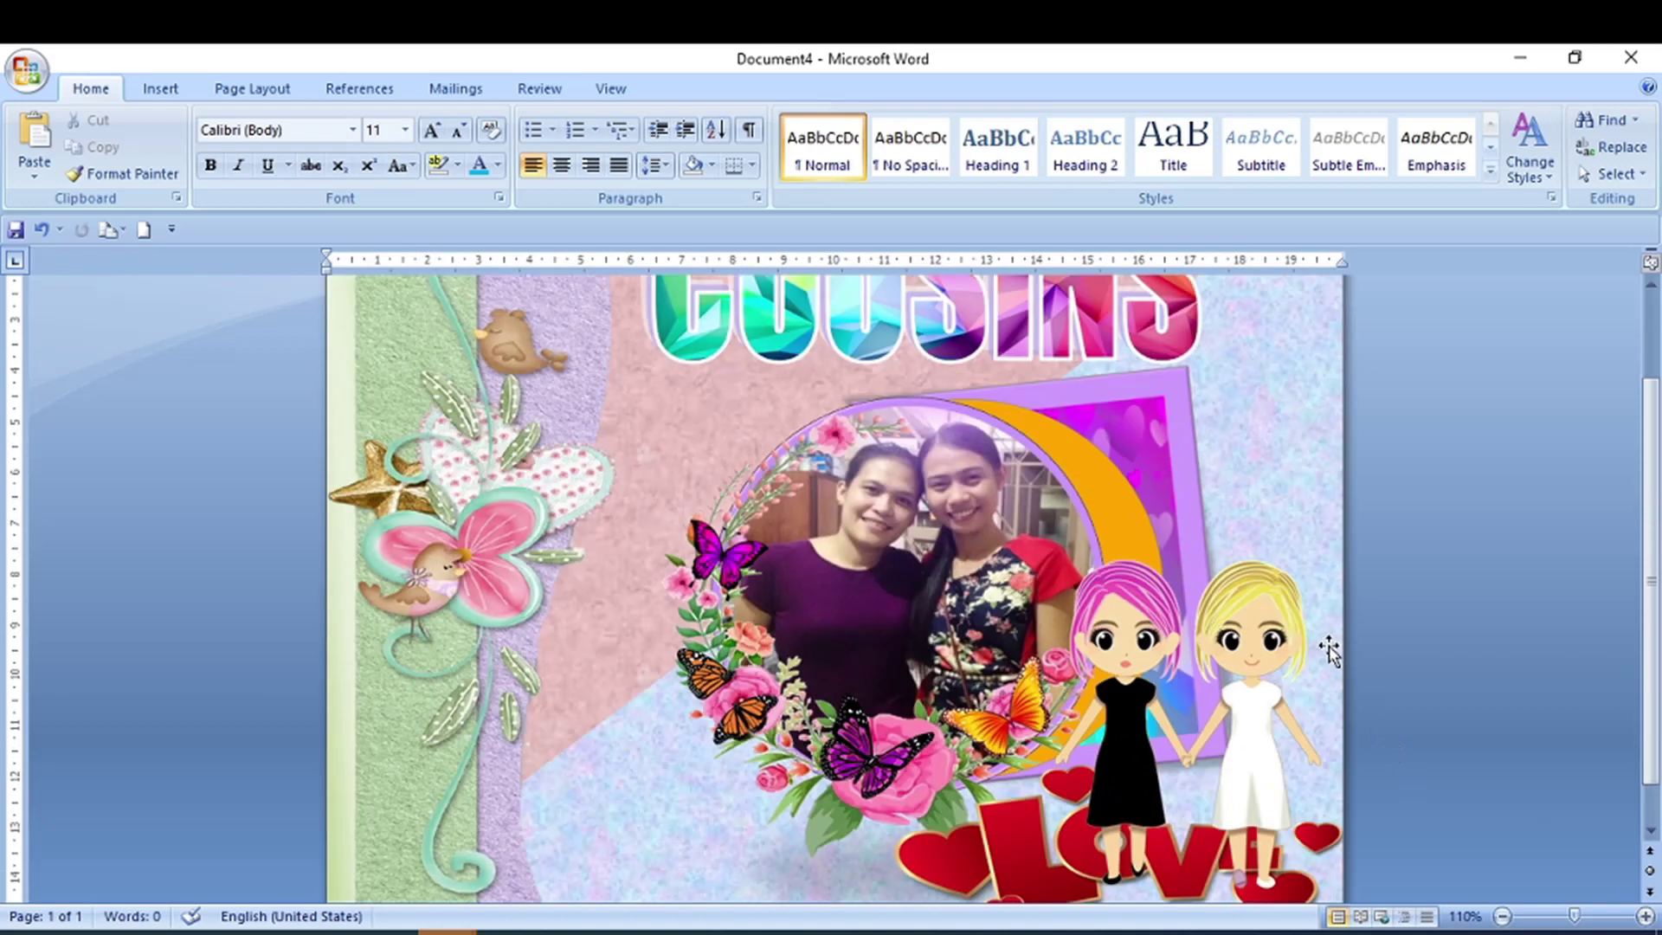
scroll(1329, 650, down, 1)
scroll(1329, 649, up, 3)
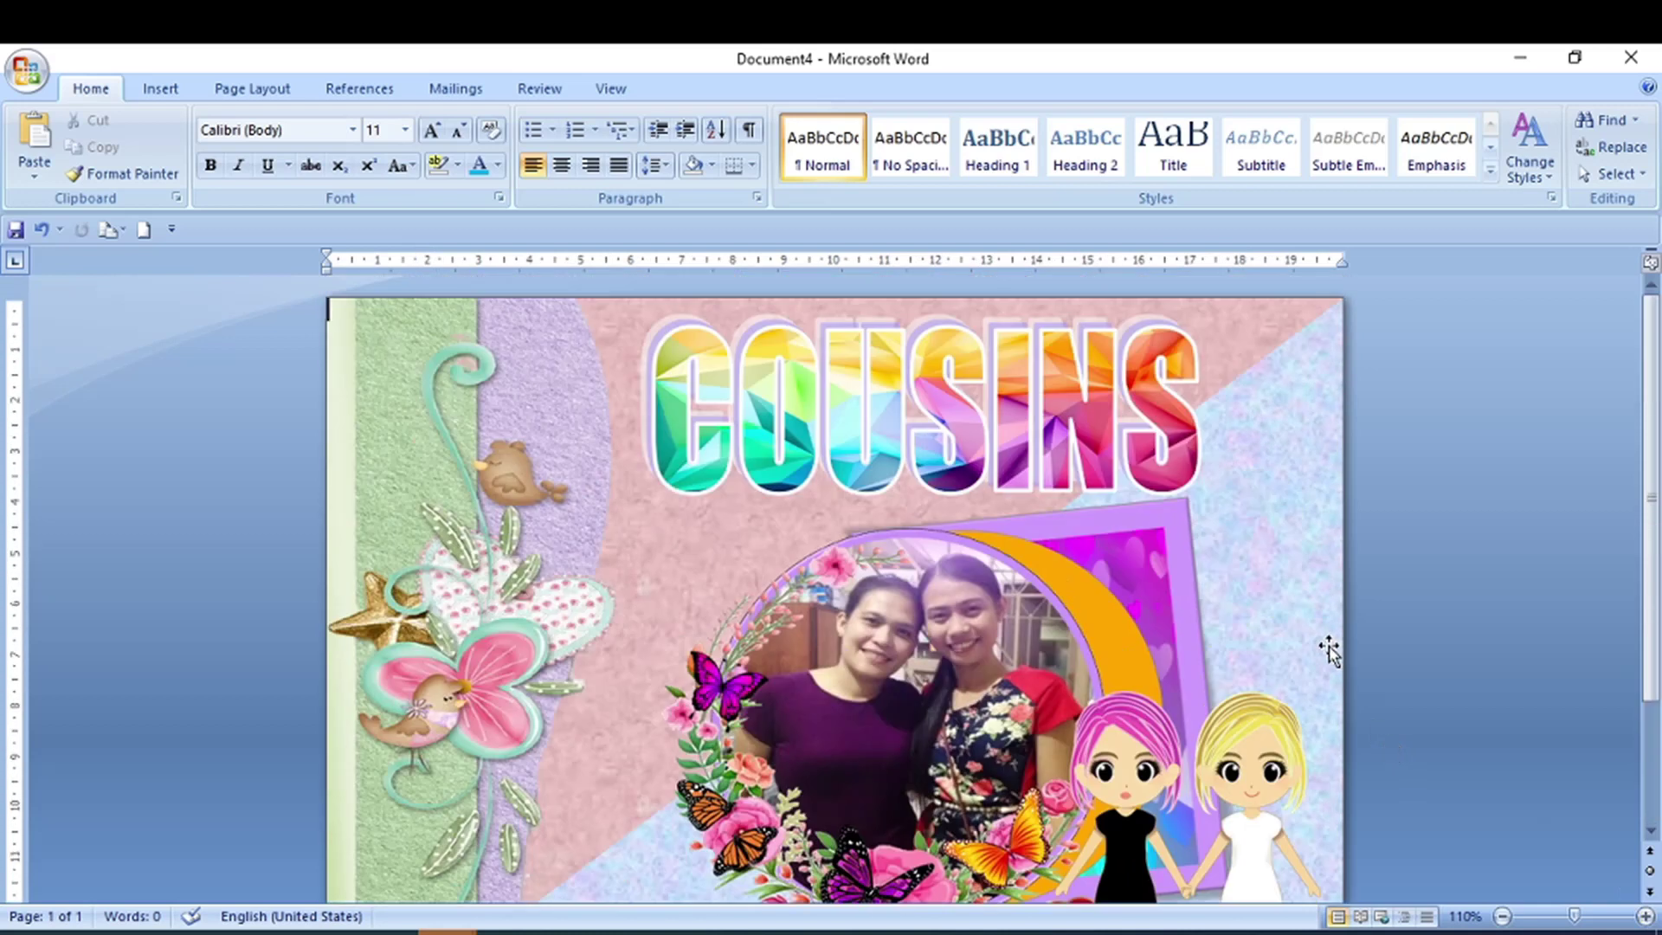
scroll(1329, 650, down, 3)
scroll(1549, 696, up, 3)
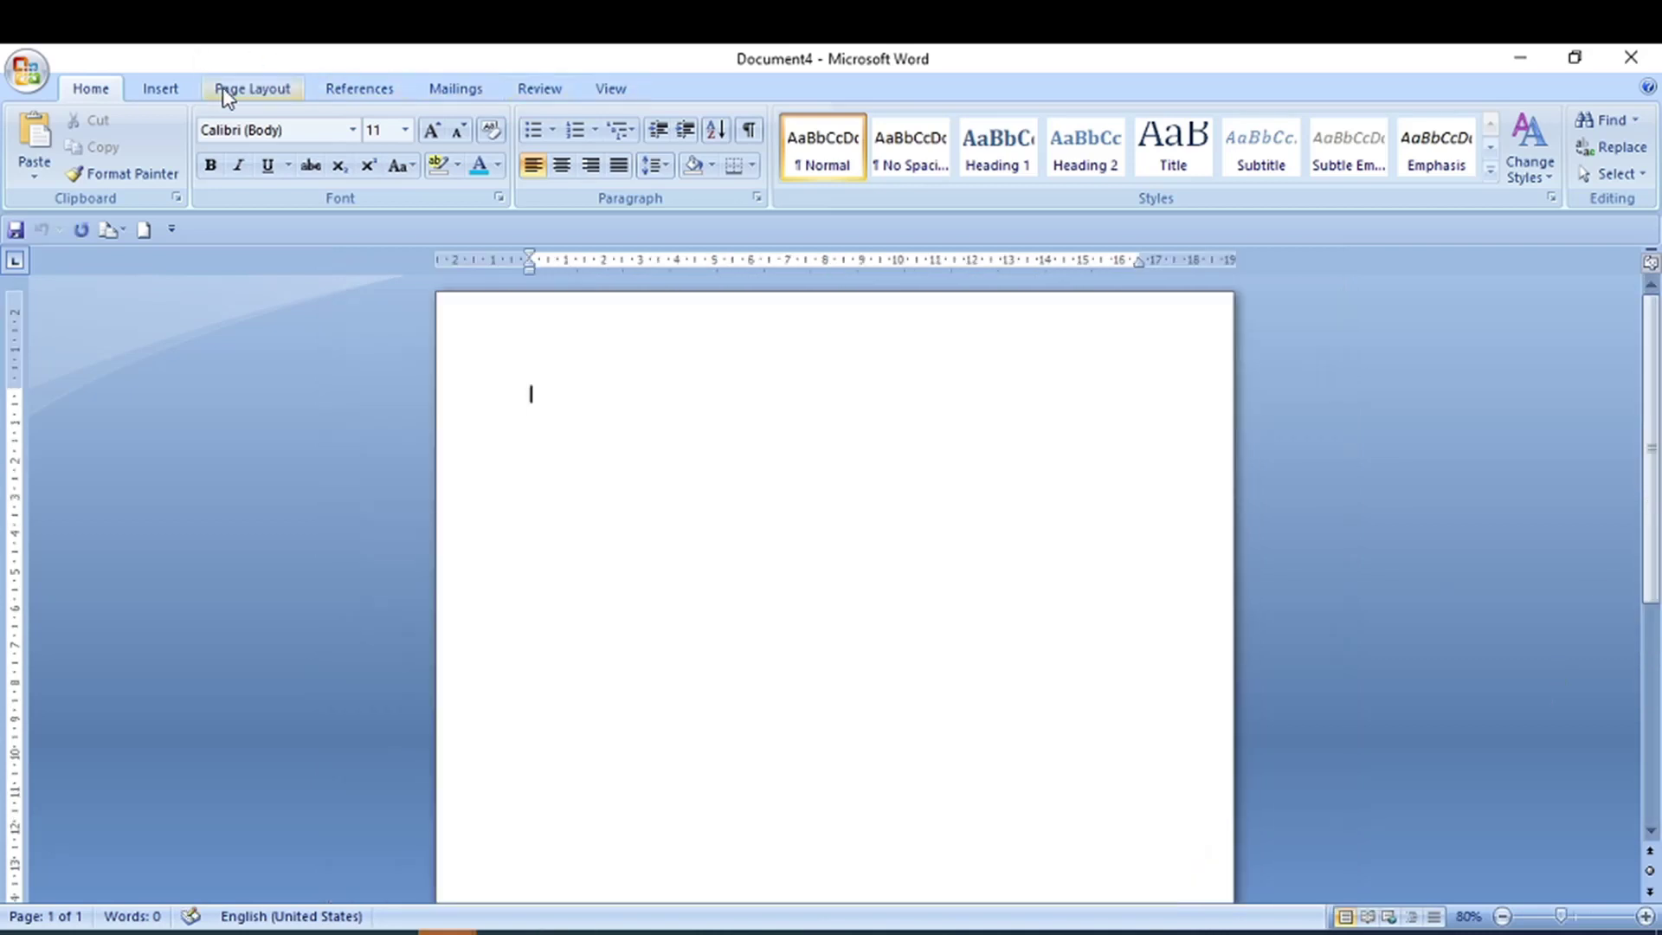
Step: Set the top, bottom, left and right page margins all to 0
click(227, 92)
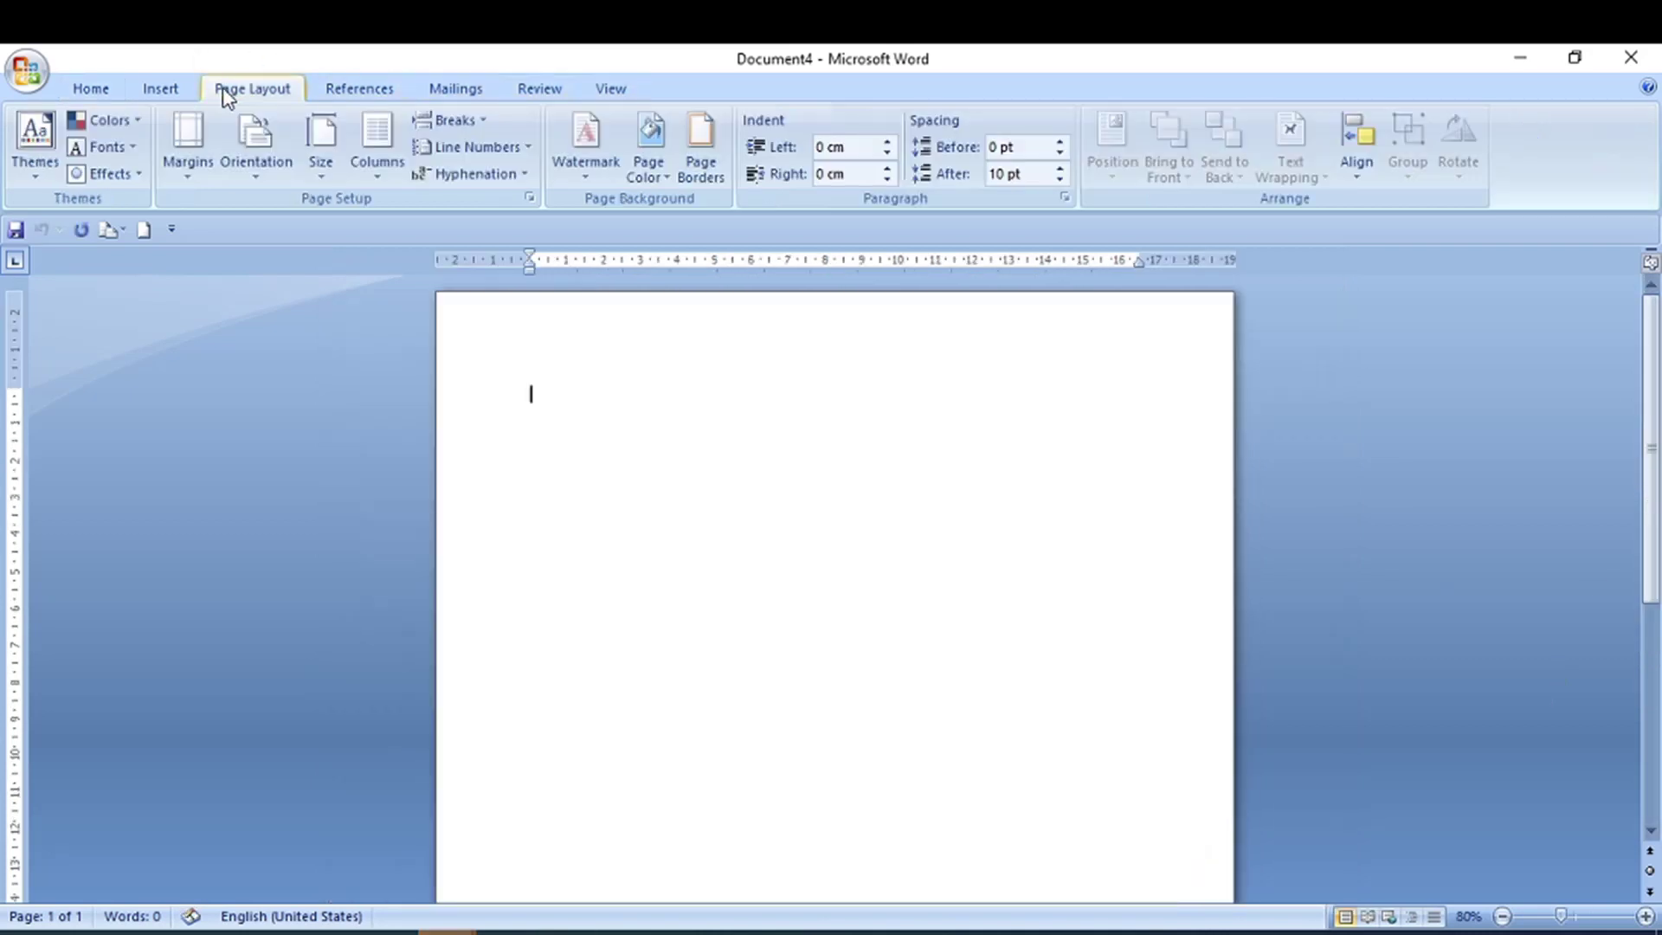
click(183, 157)
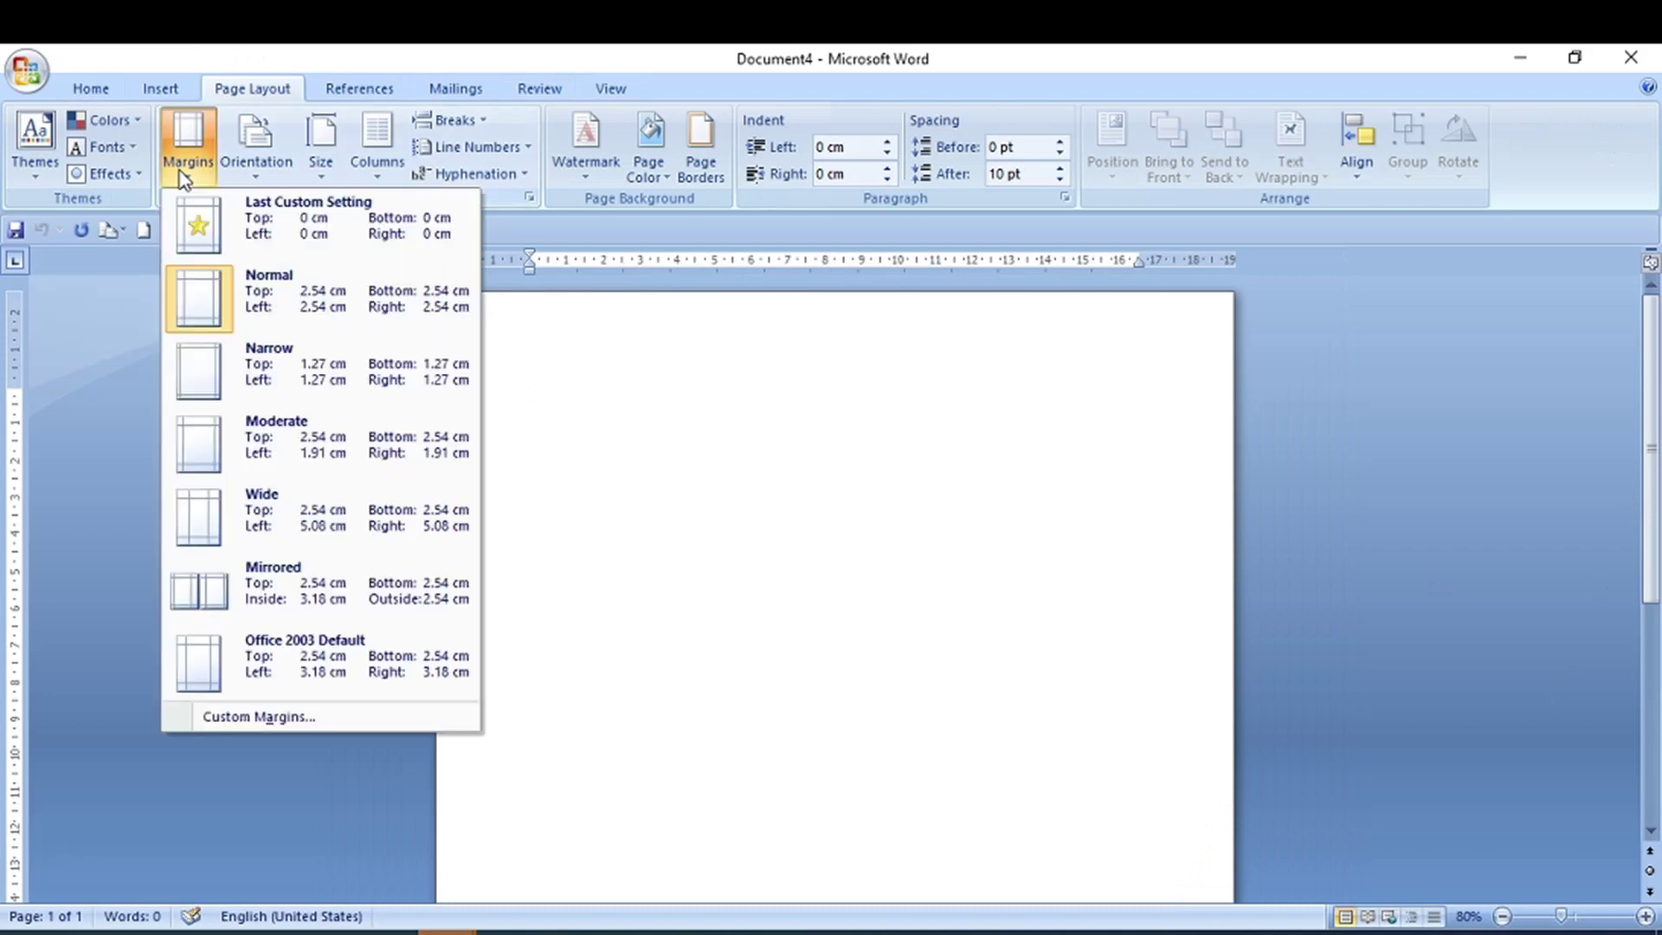
click(230, 717)
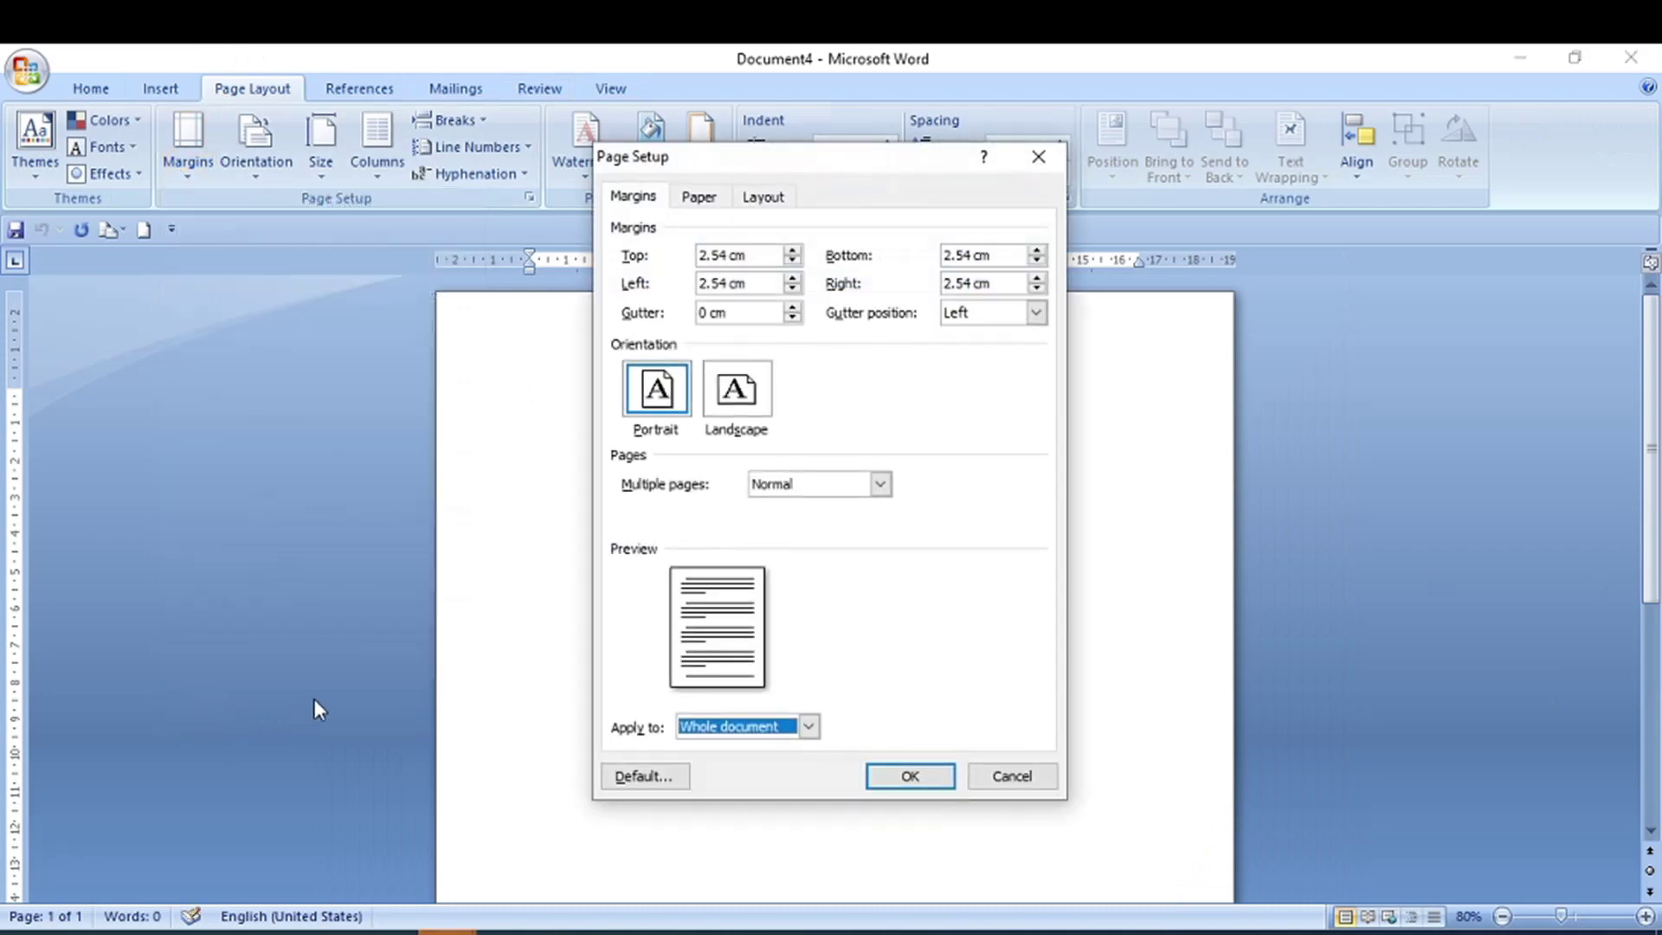
drag(755, 258, 576, 260)
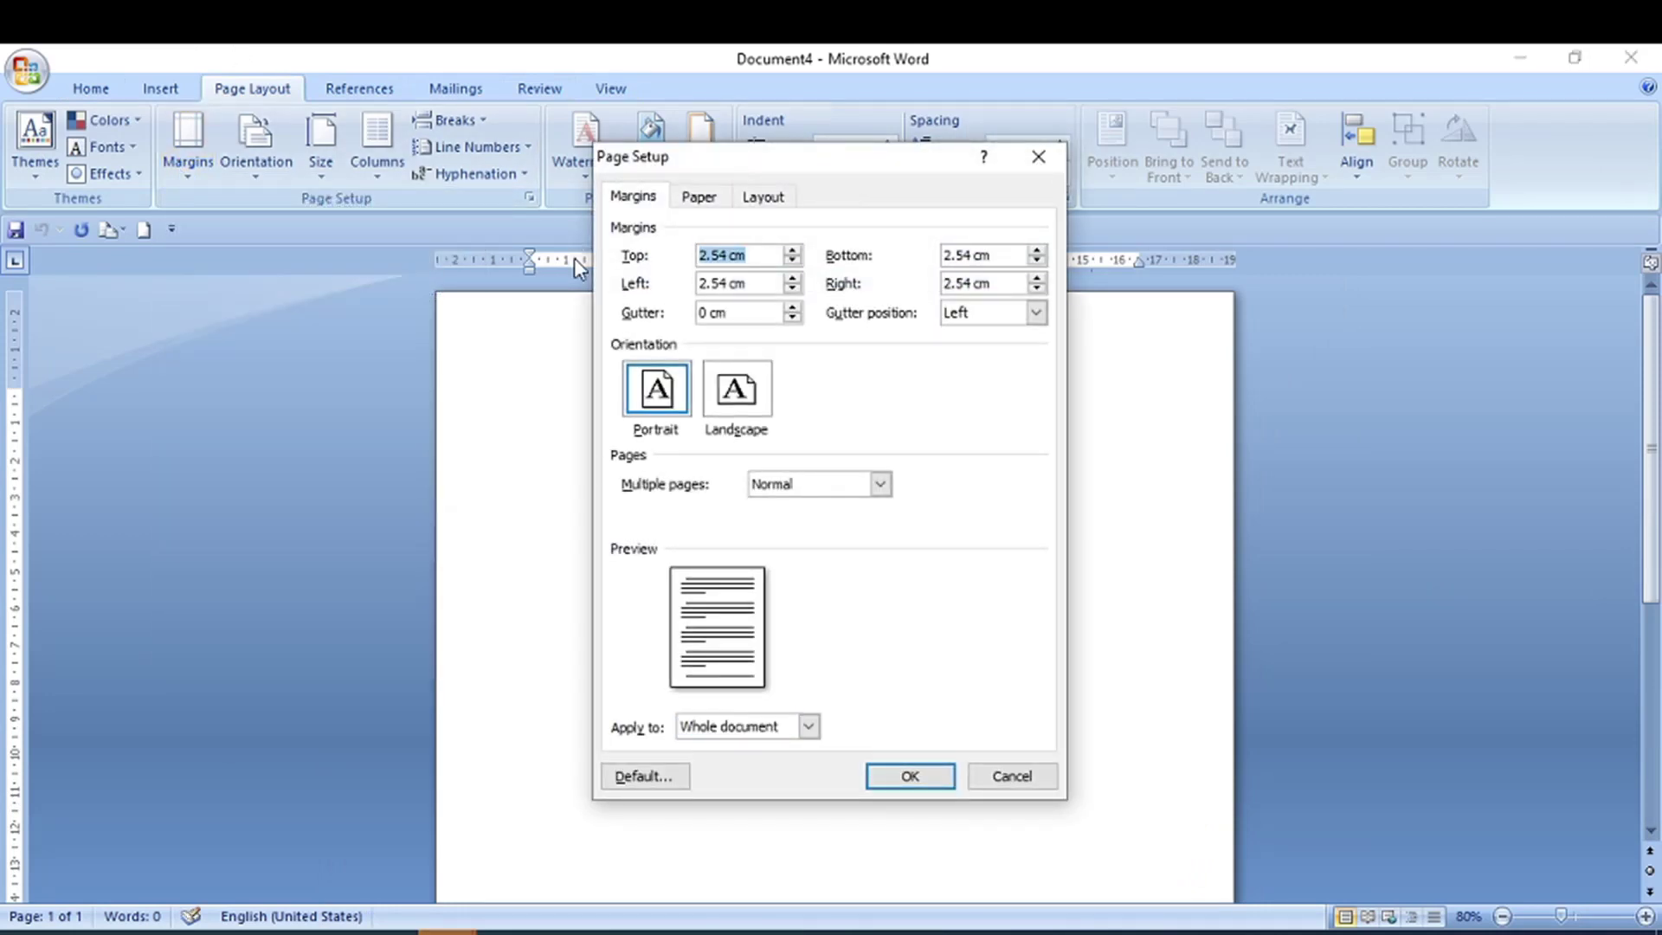
text(0)
key(Tab)
text(0)
key(Tab)
text(0)
key(Tab)
text(0)
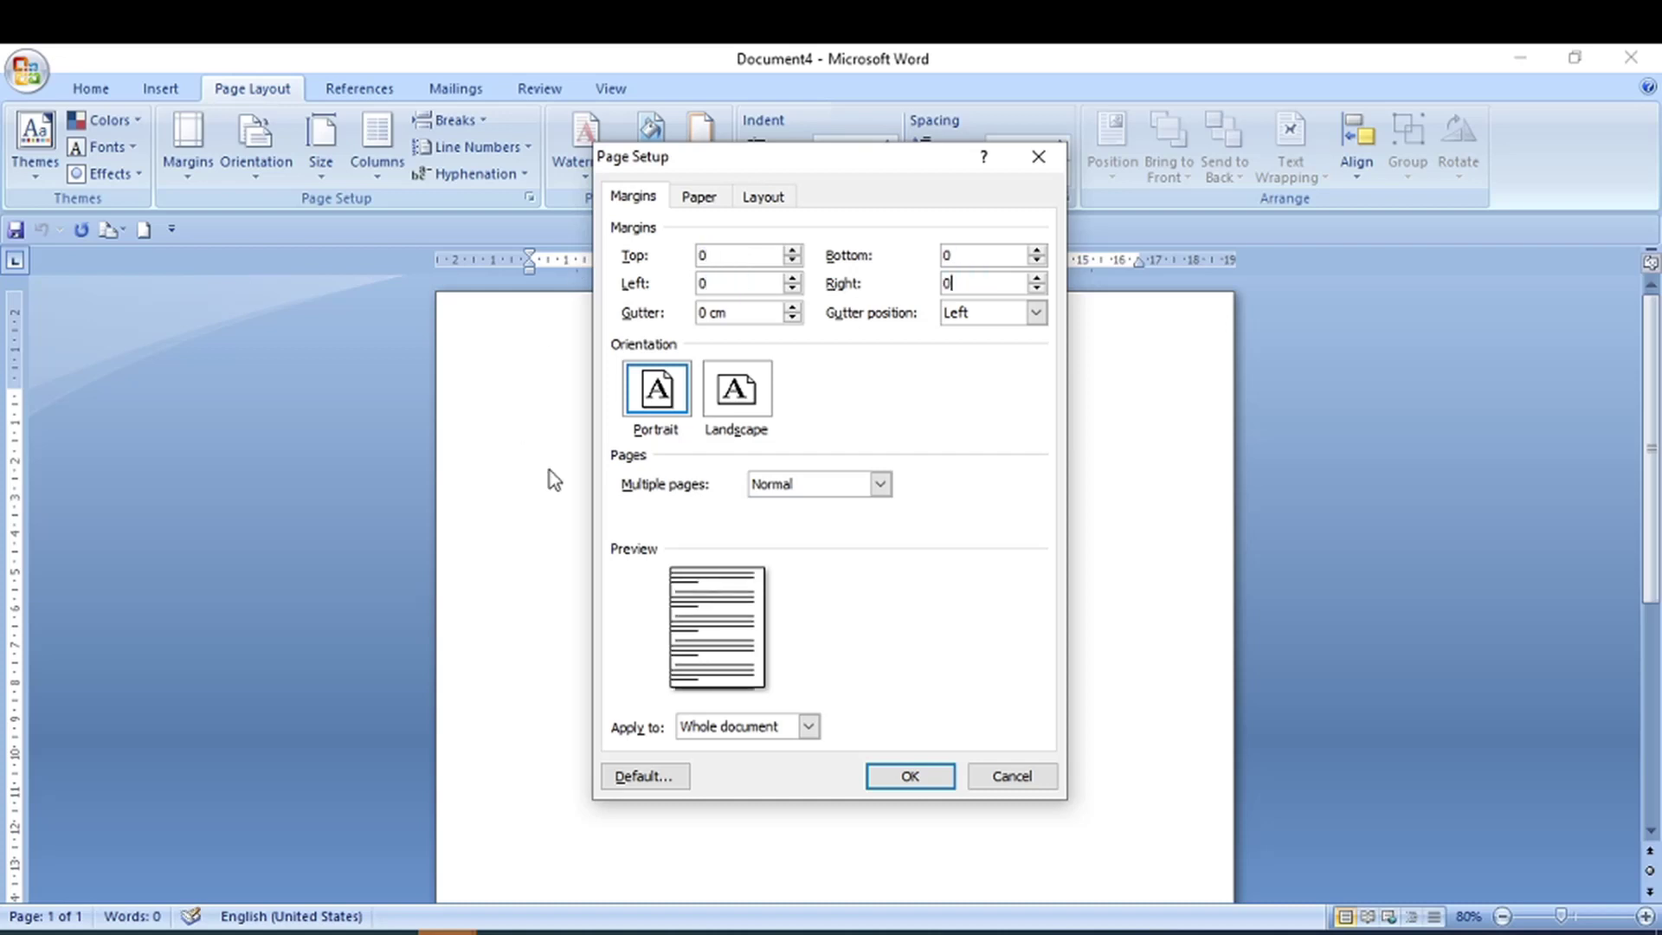
Step: Switch to landscape orientation and set the paper size to 20 × 15 cm
click(736, 394)
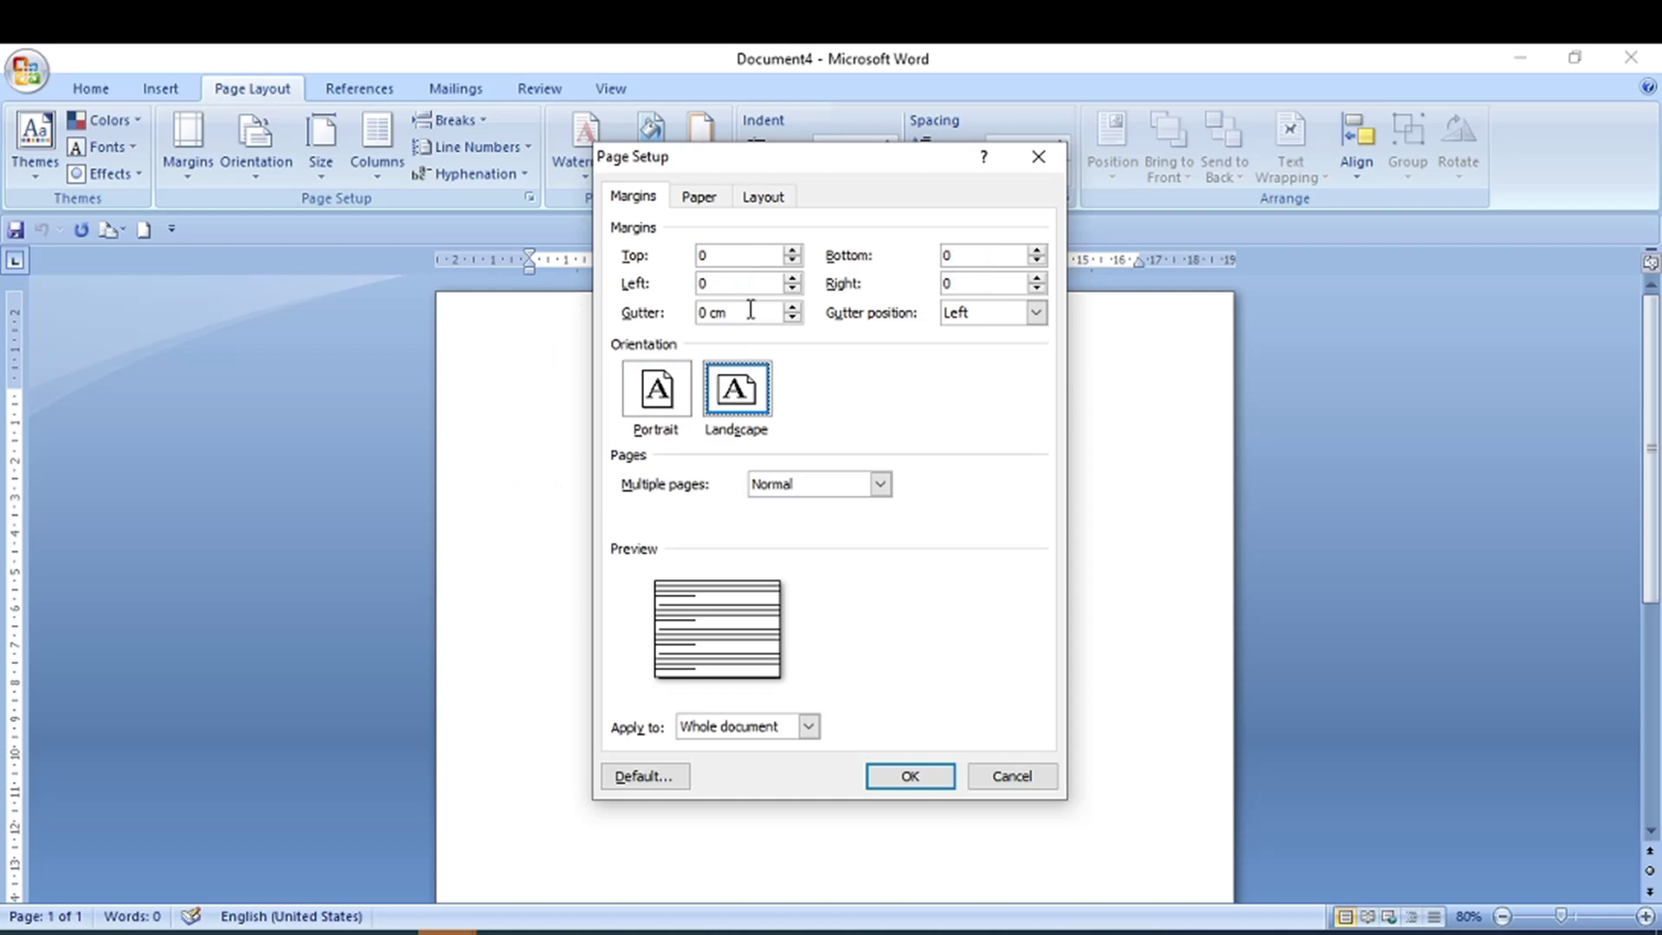
click(698, 195)
double_click(672, 287)
text(20)
key(Tab)
text(1)
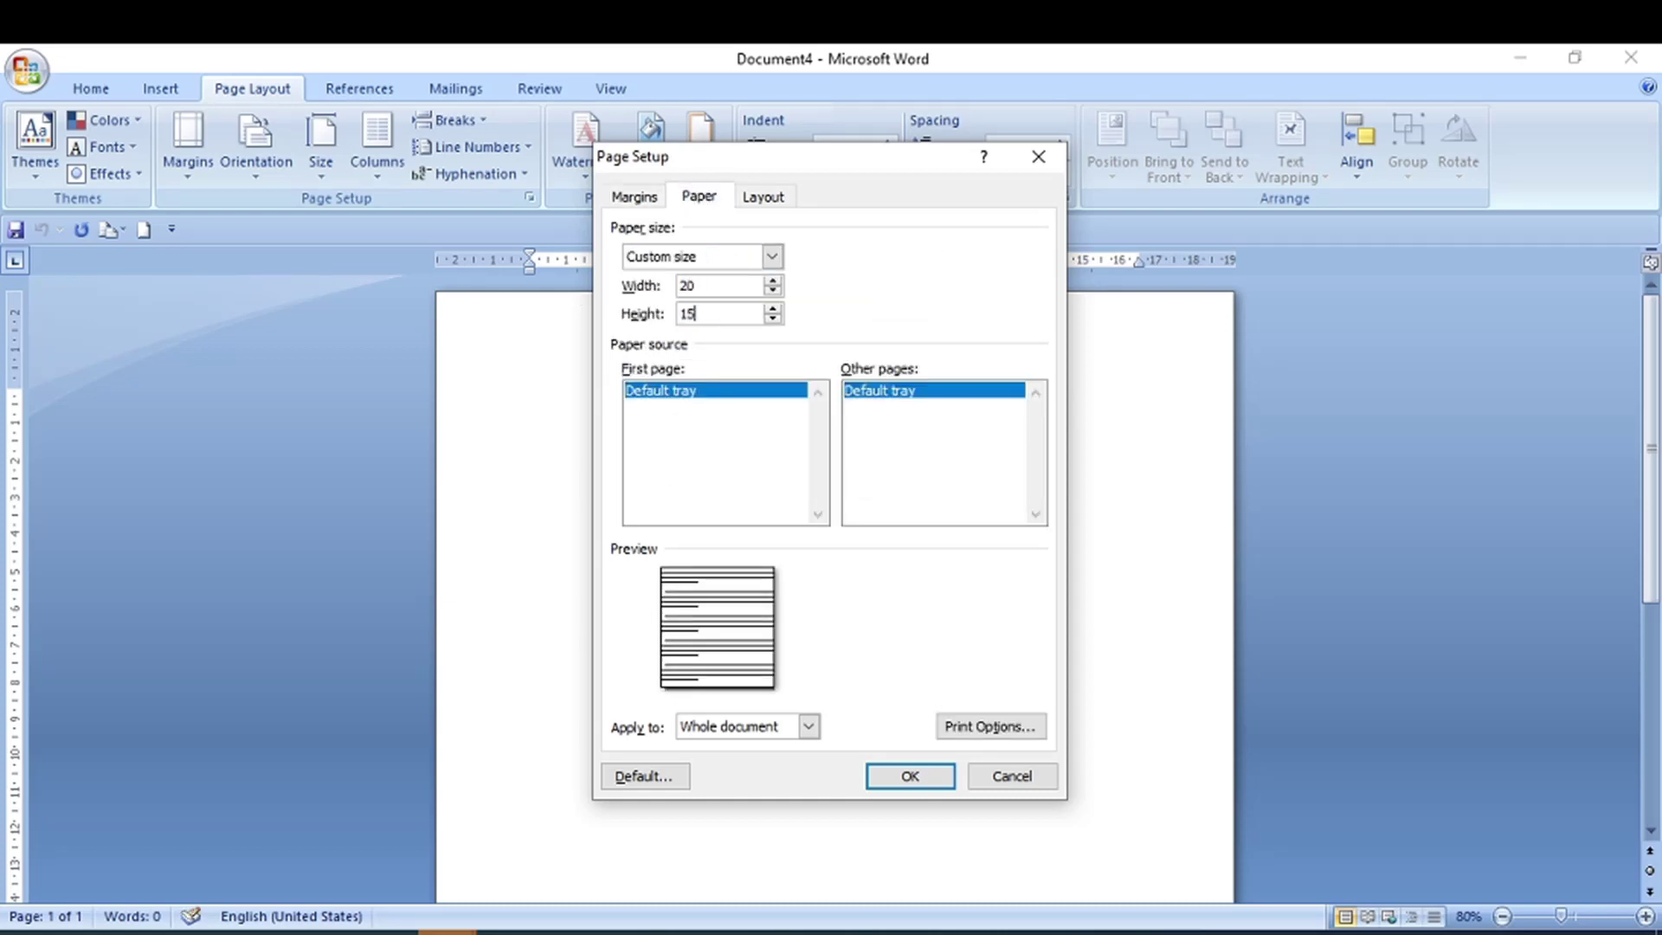
click(912, 778)
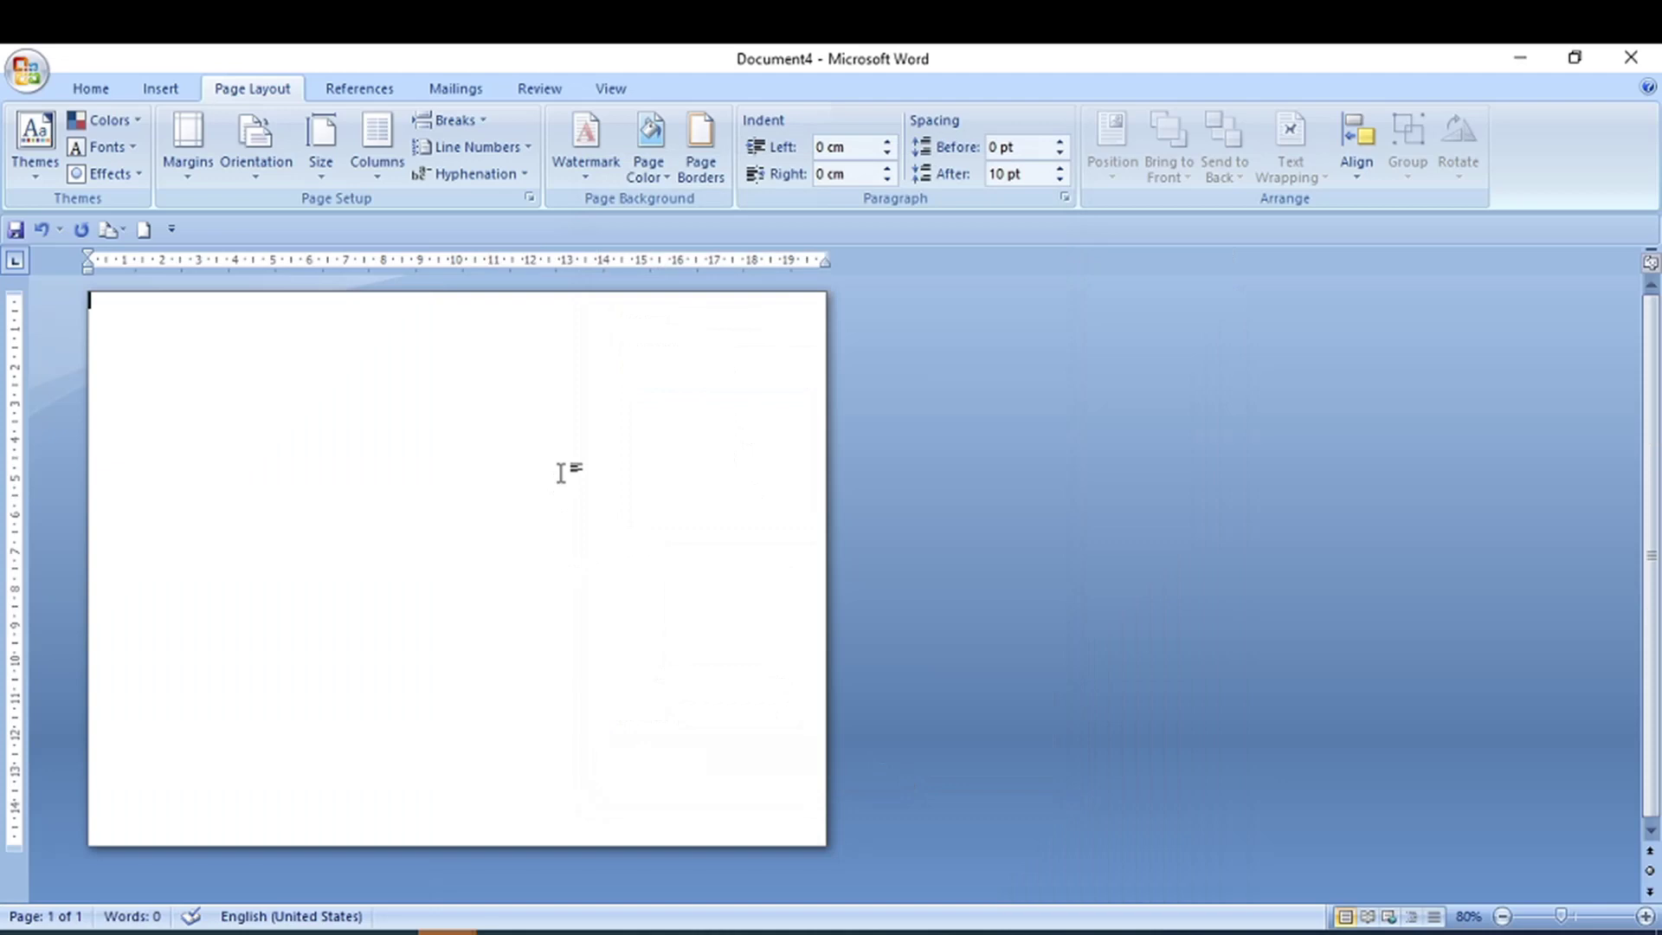
Step: Apply the Pink tissue paper texture as the page background through Fill Effects
click(669, 175)
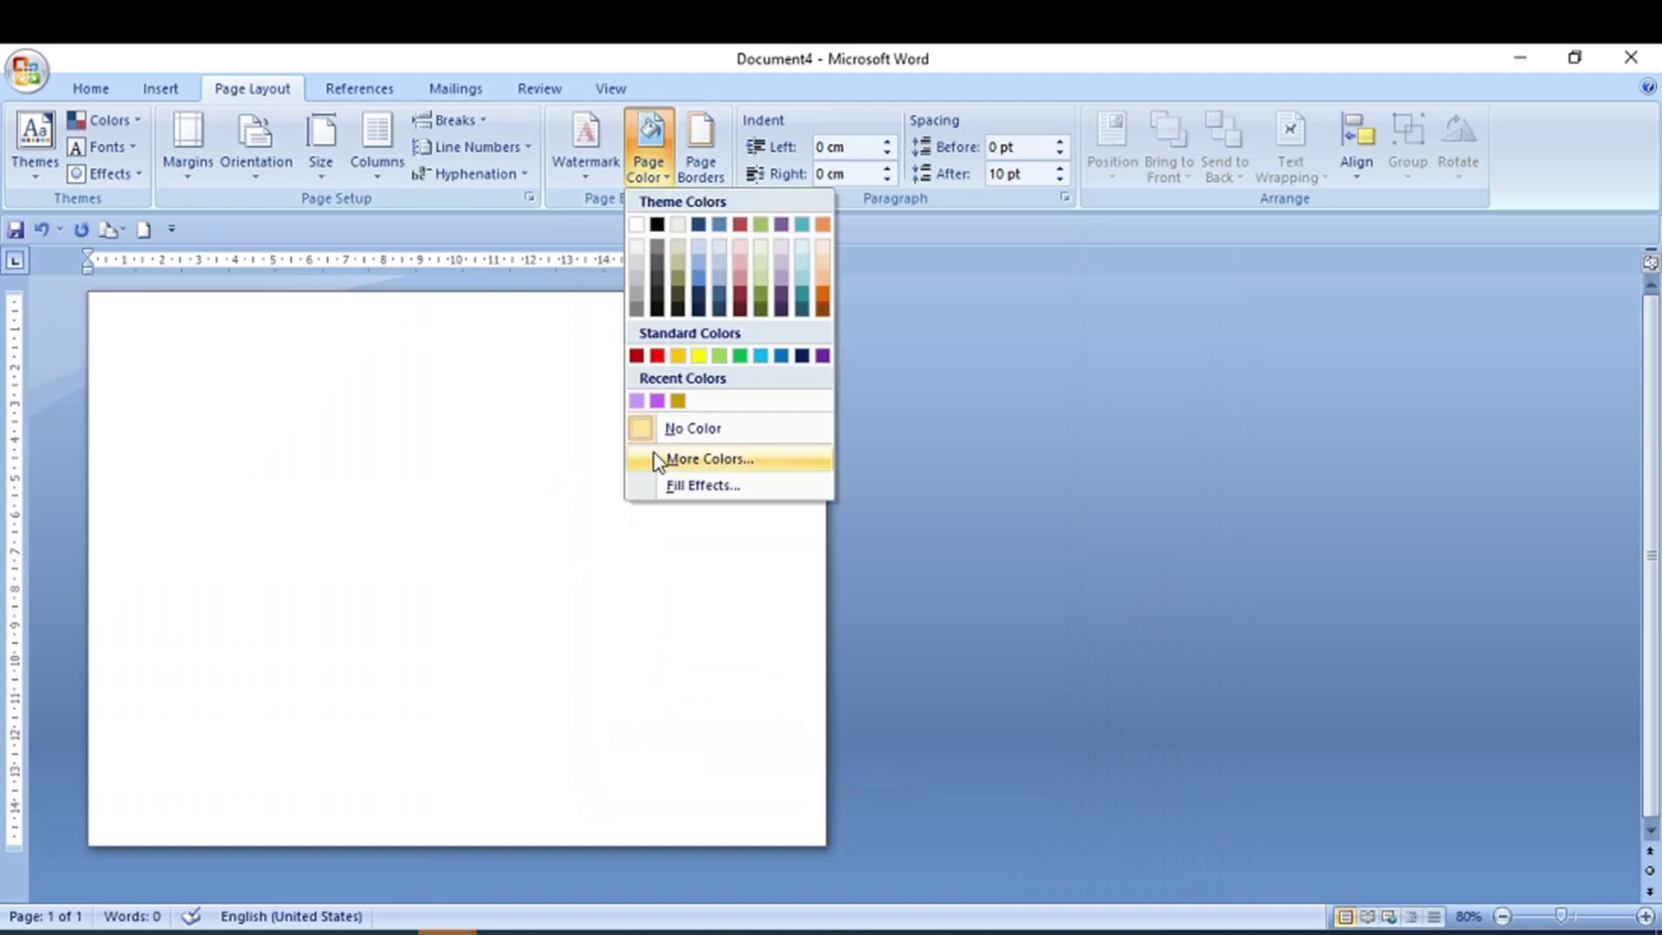
click(714, 489)
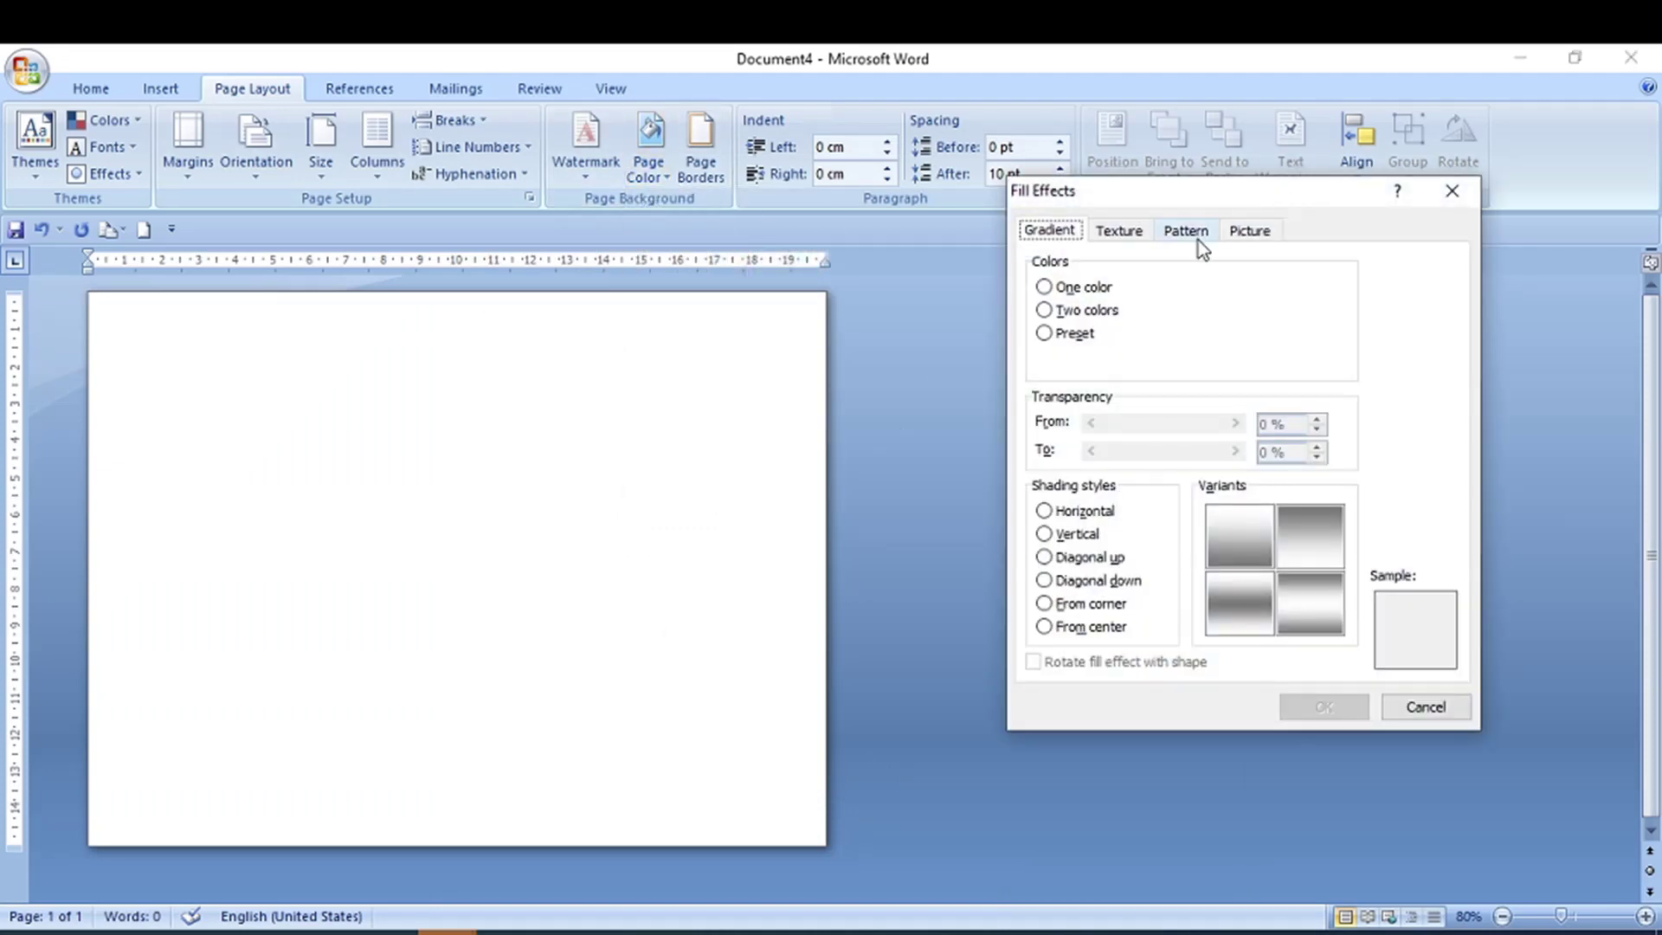
click(1120, 231)
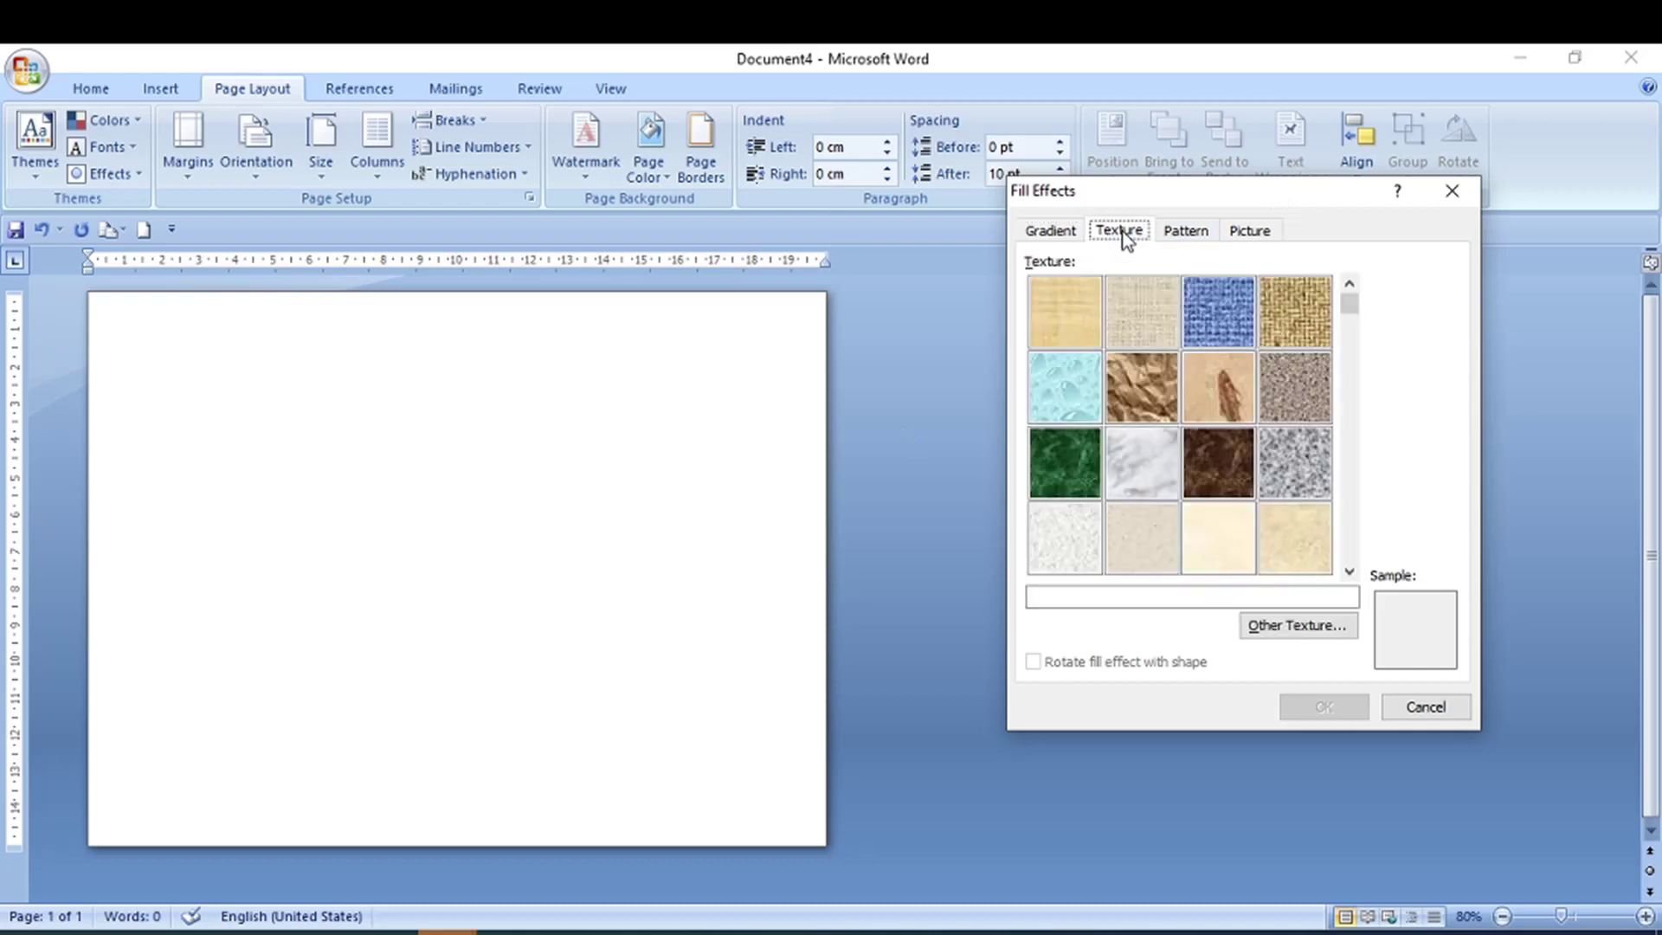
click(1350, 571)
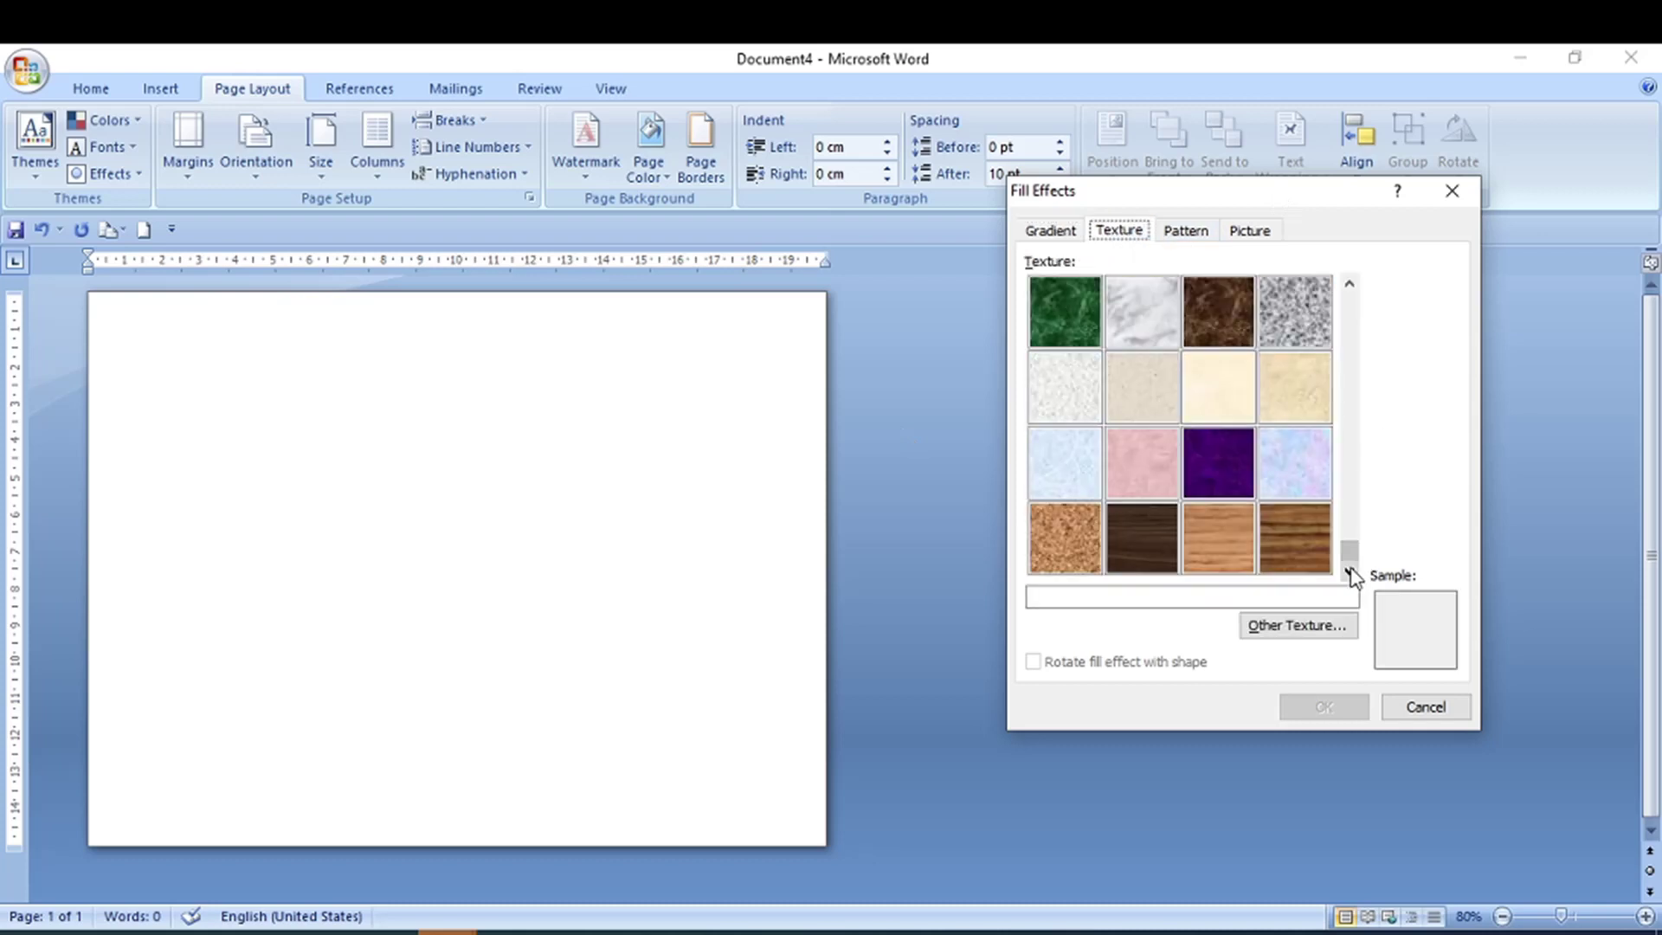
click(1295, 466)
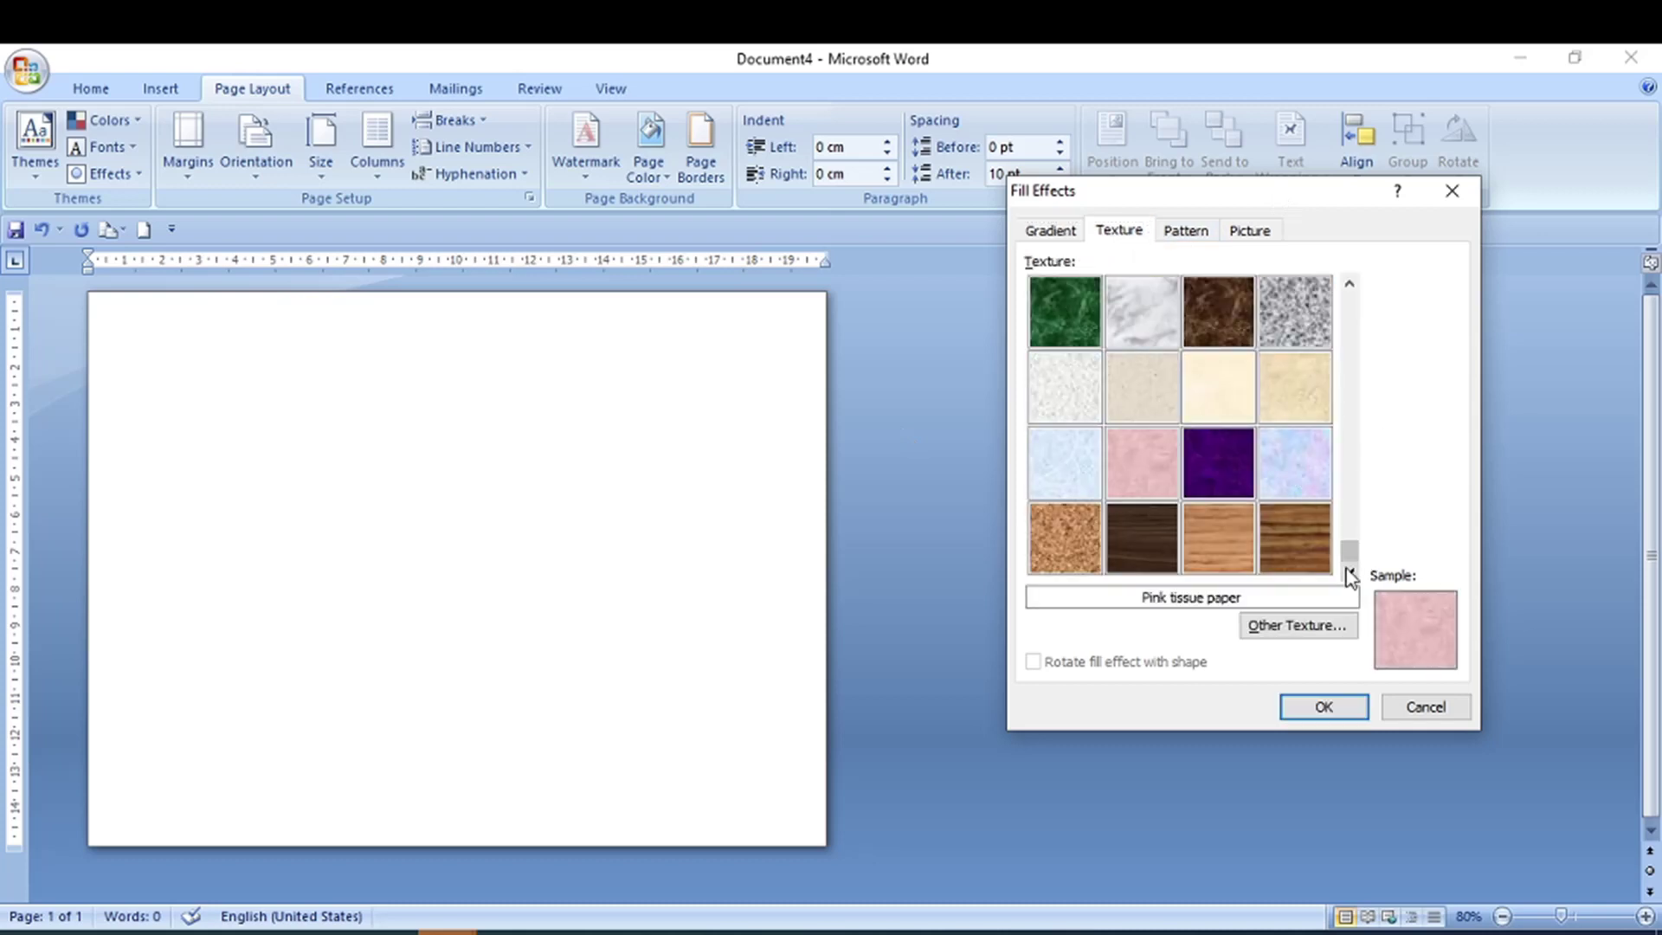
click(1324, 707)
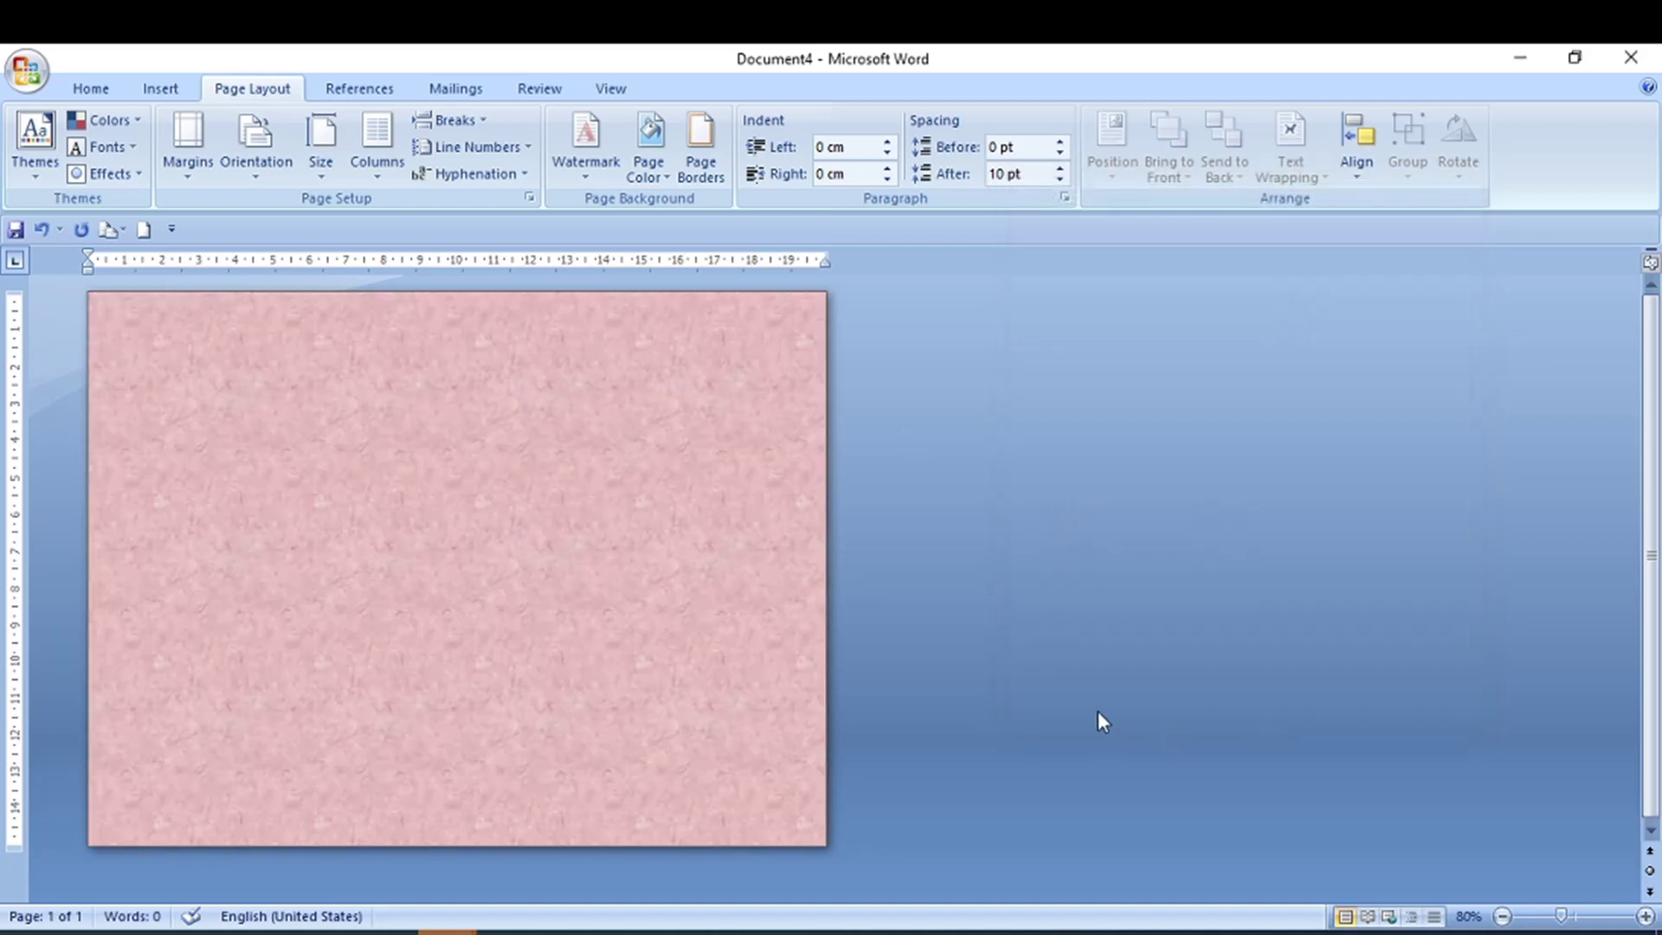
Step: Draw a freeform right triangle covering the page's lower-right half
click(164, 88)
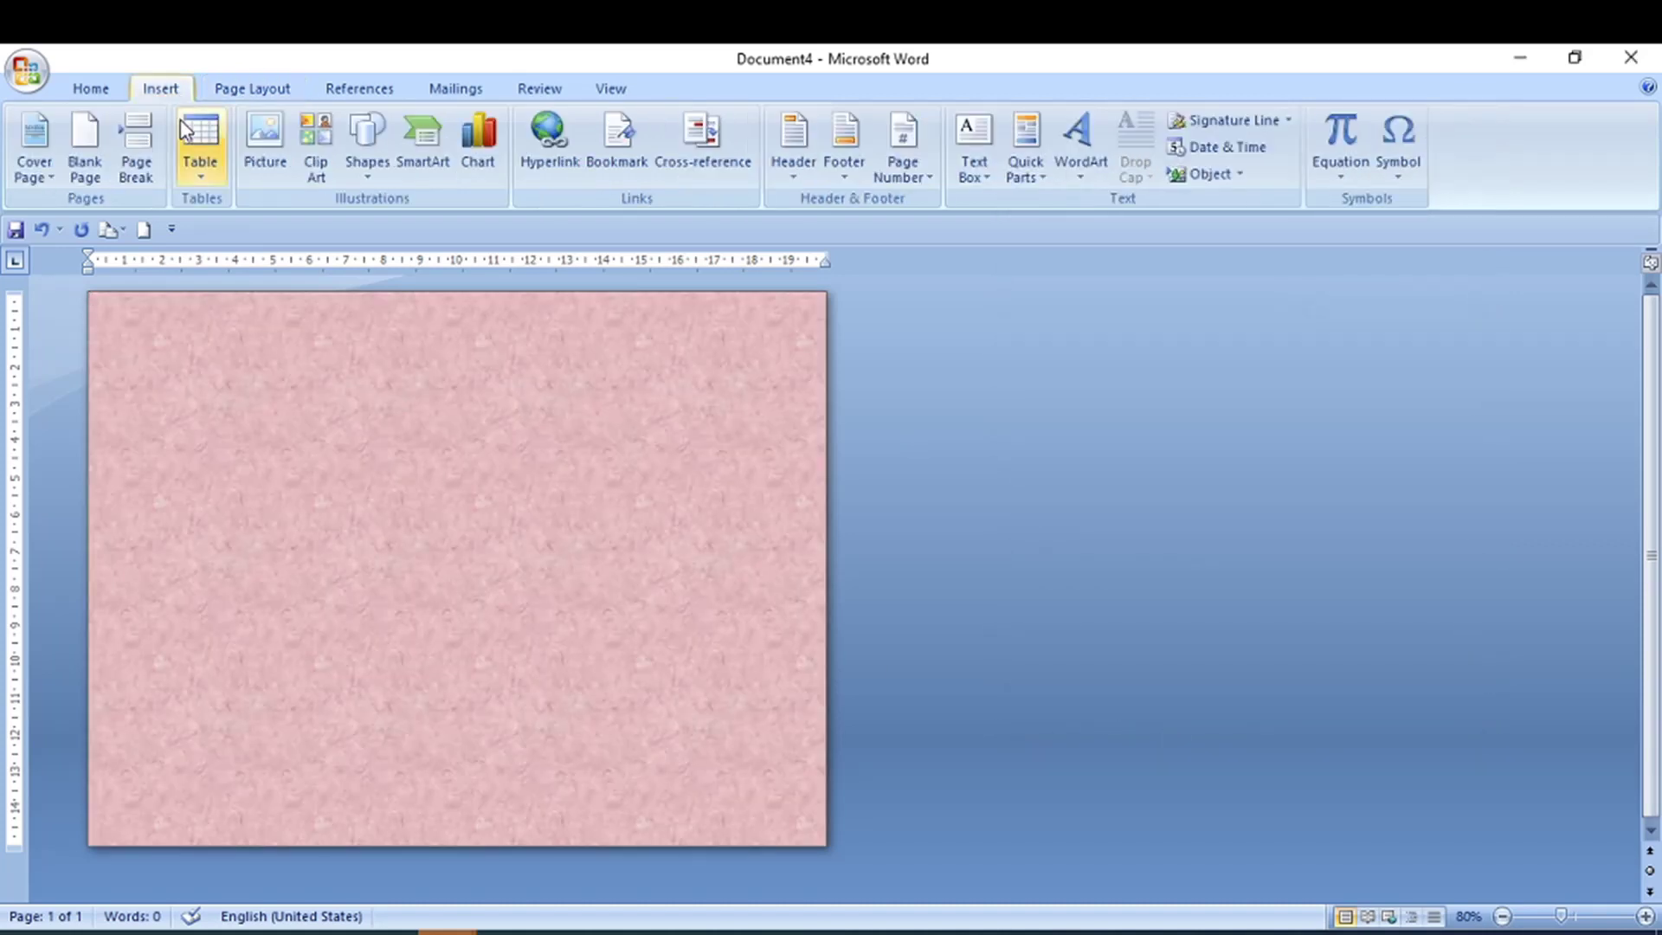
click(367, 152)
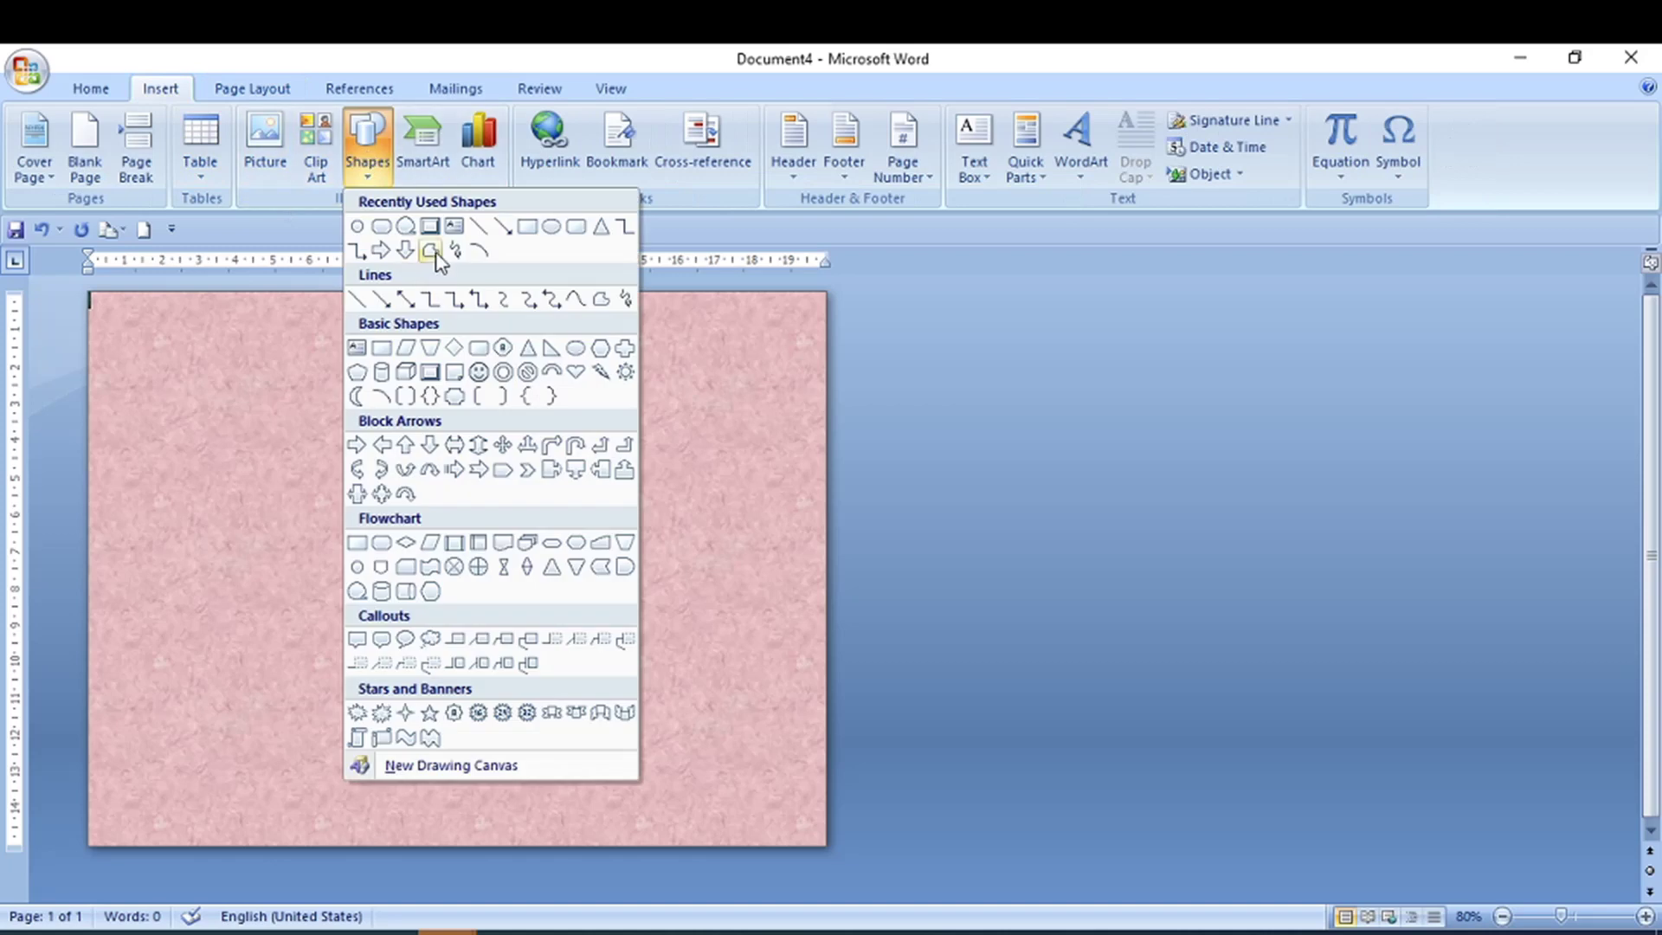
click(432, 250)
drag(824, 295, 86, 847)
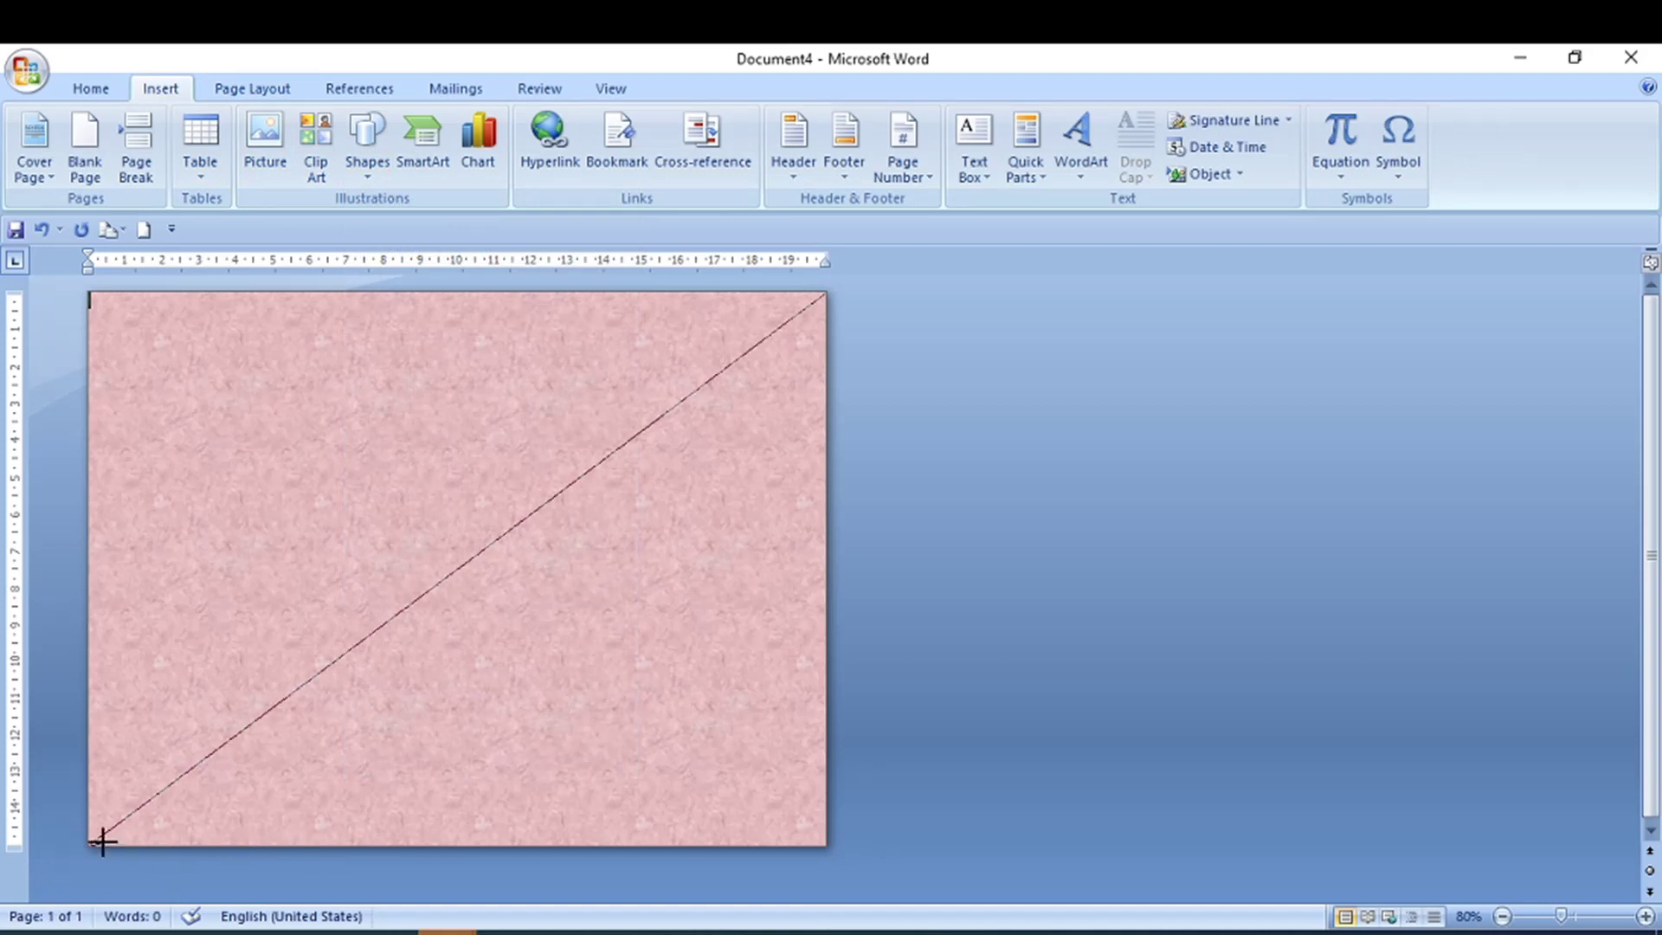
drag(87, 838, 832, 844)
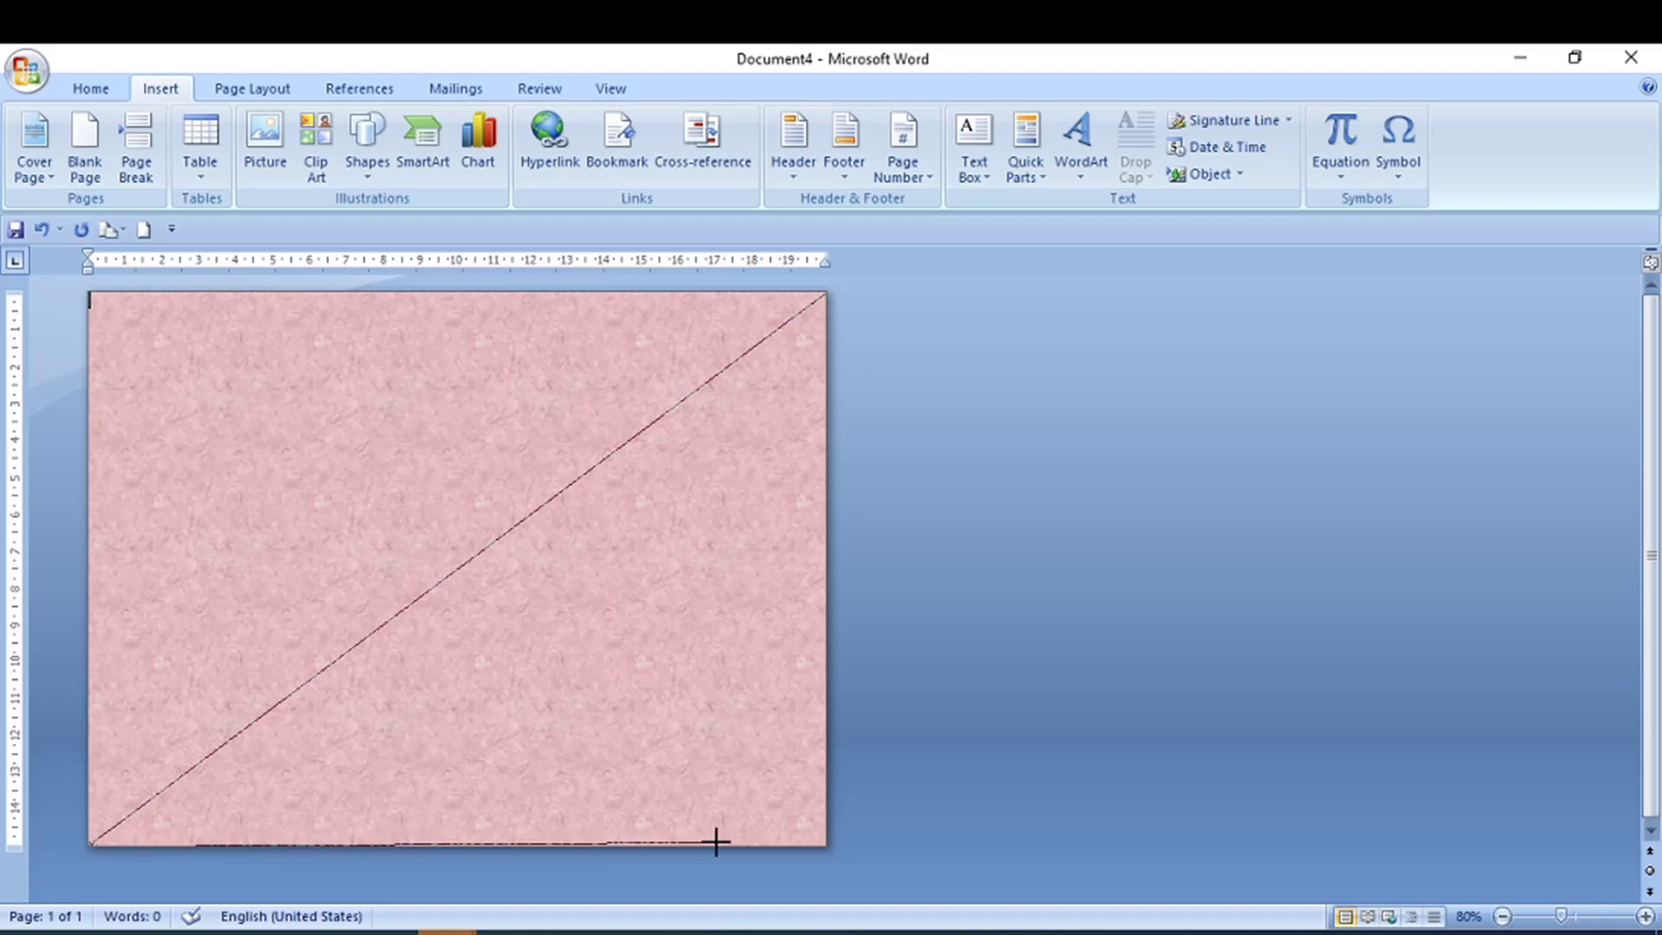
click(822, 845)
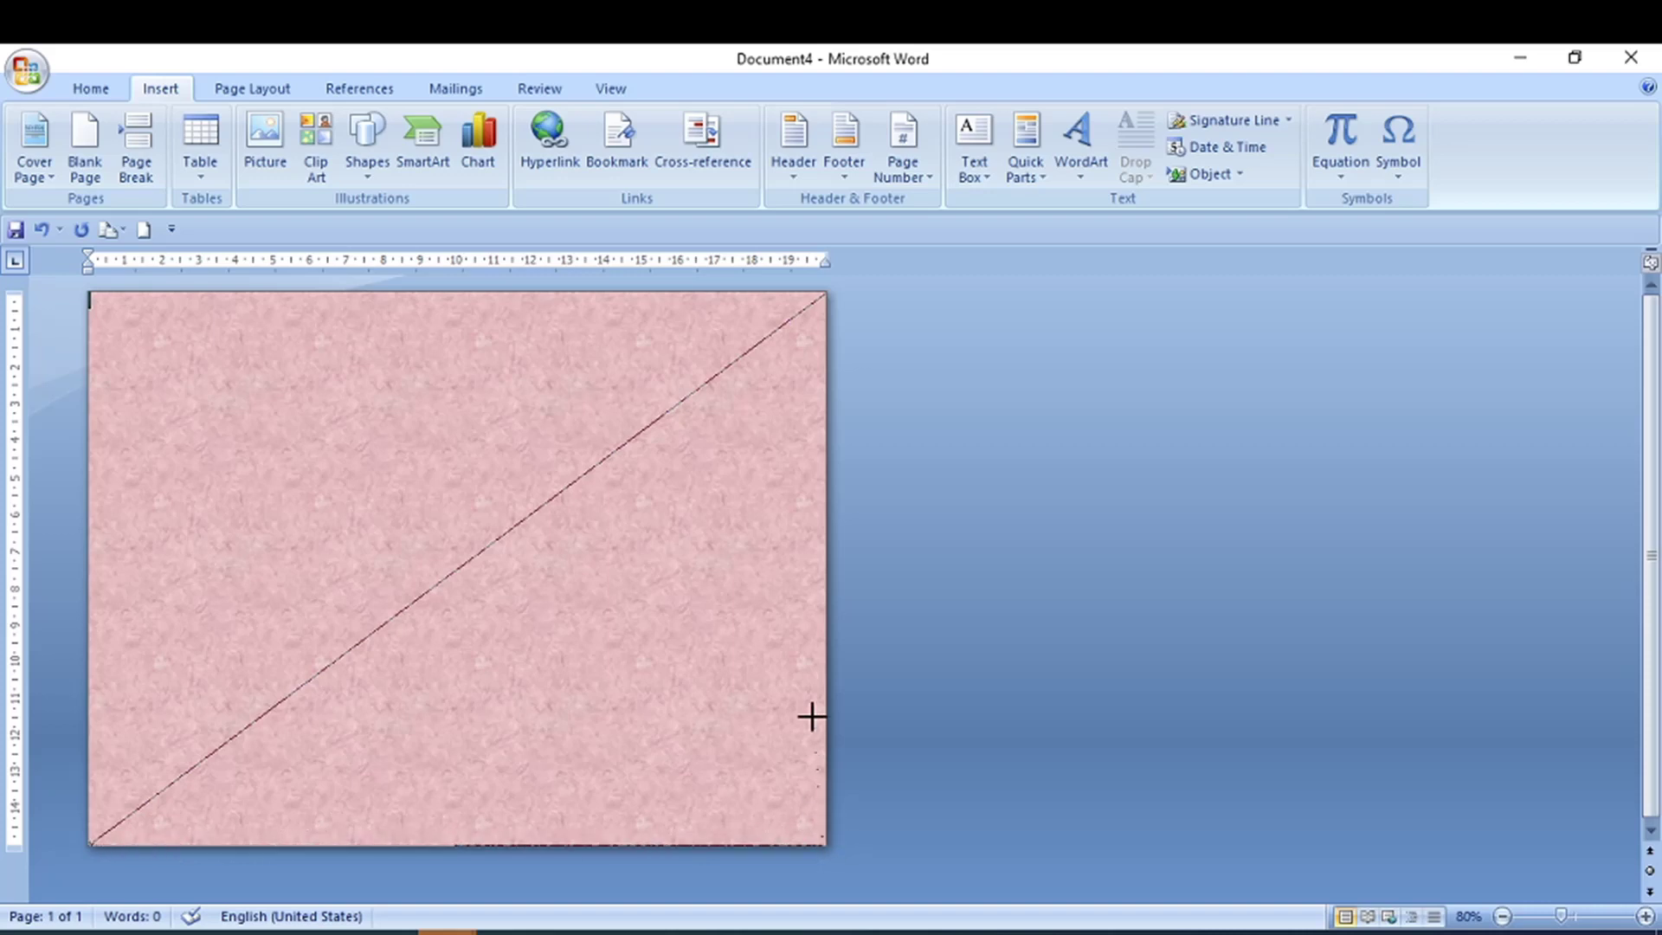
double_click(824, 293)
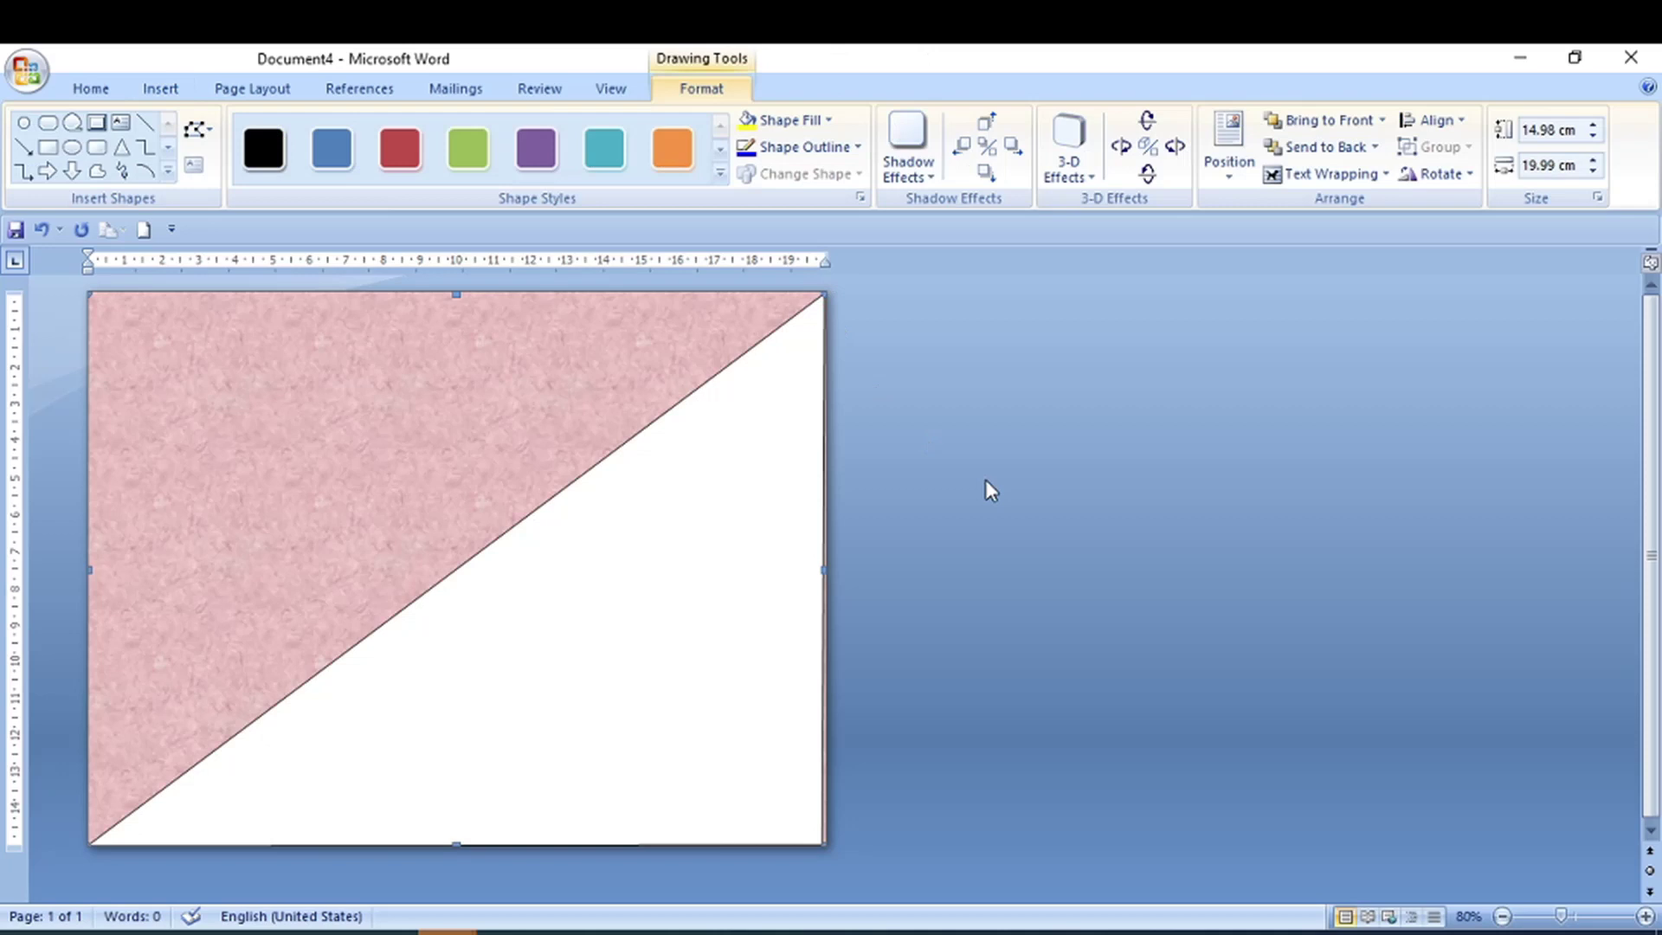
Step: Fill the triangle with the Bouquet texture
right_click(640, 628)
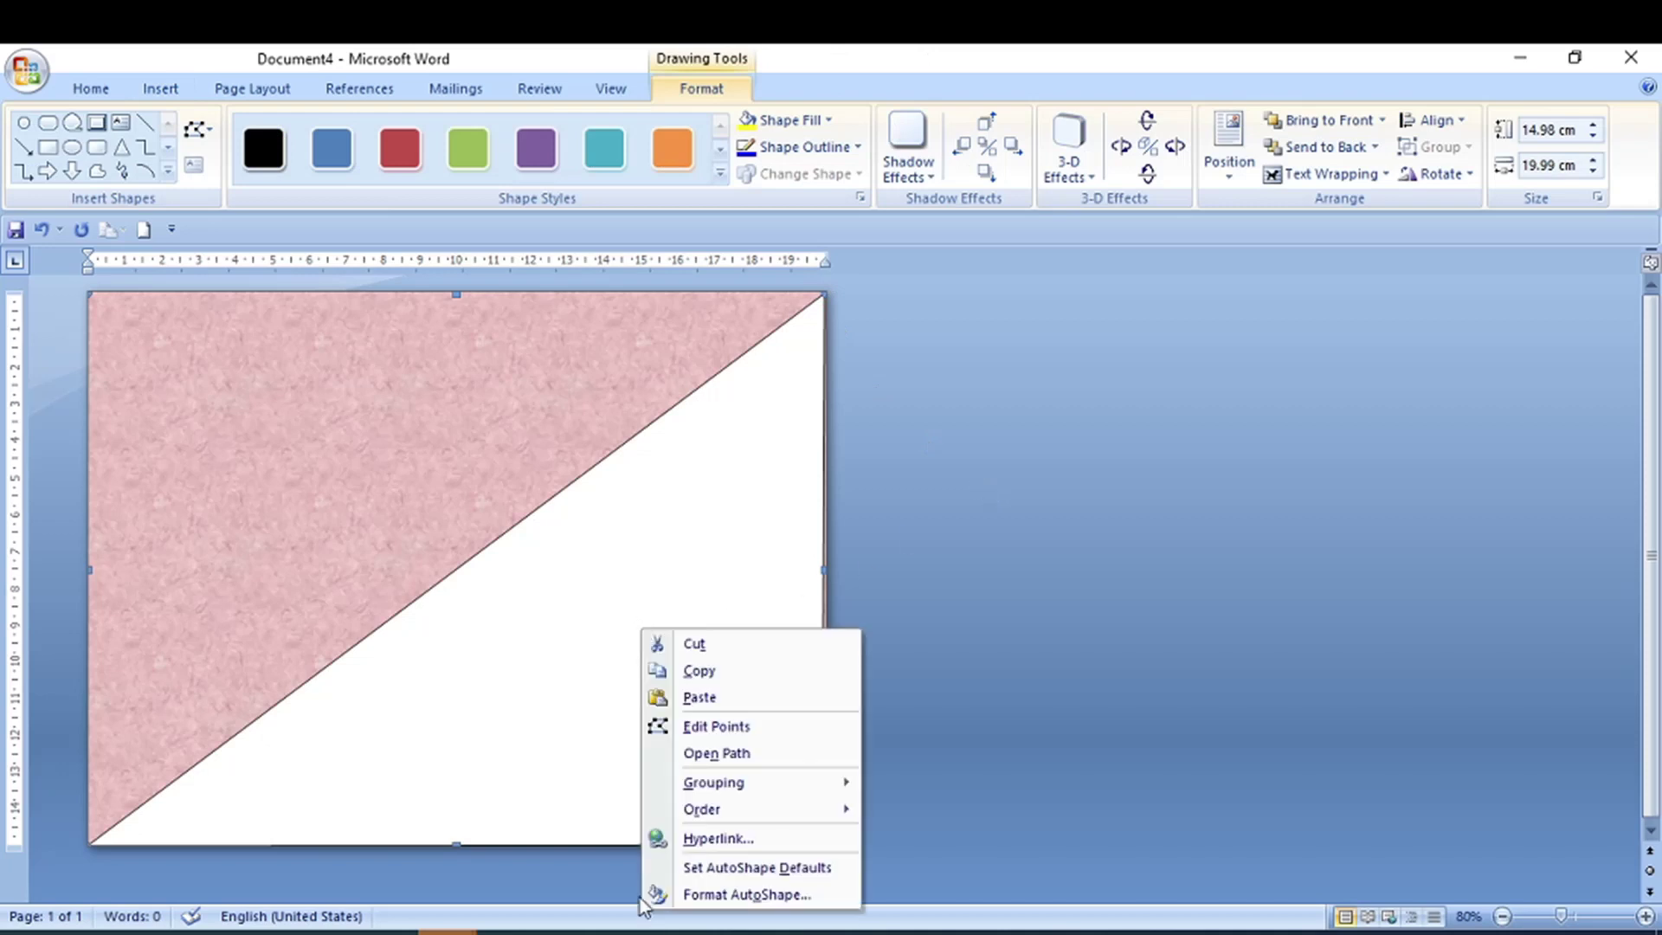
click(705, 895)
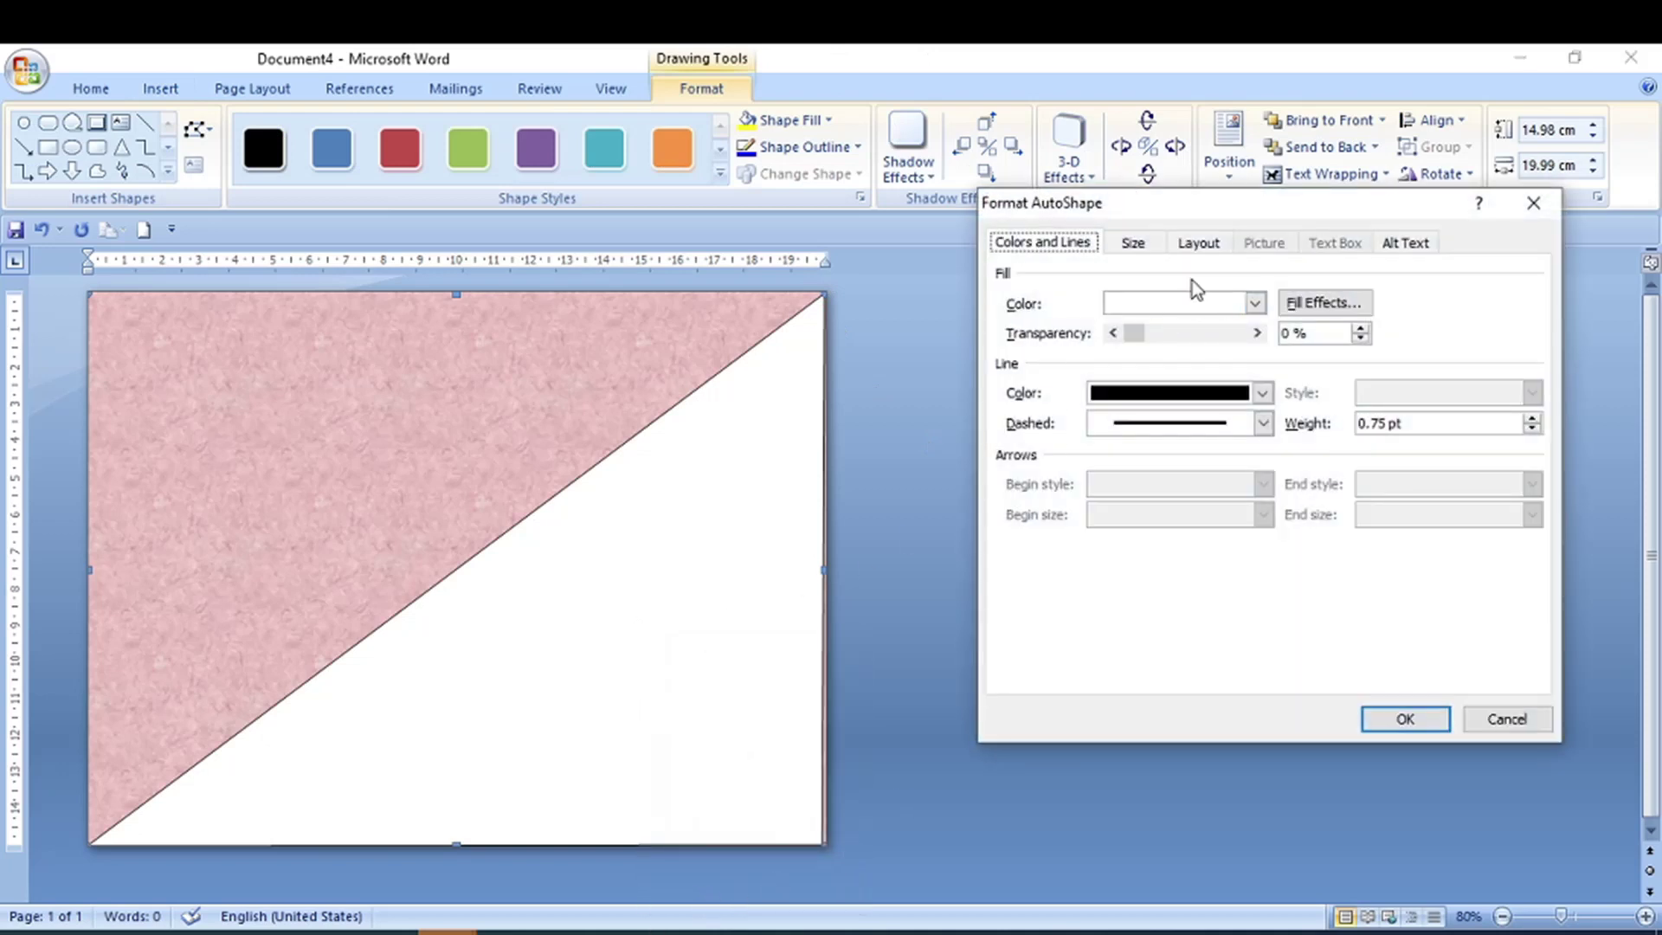
click(1325, 303)
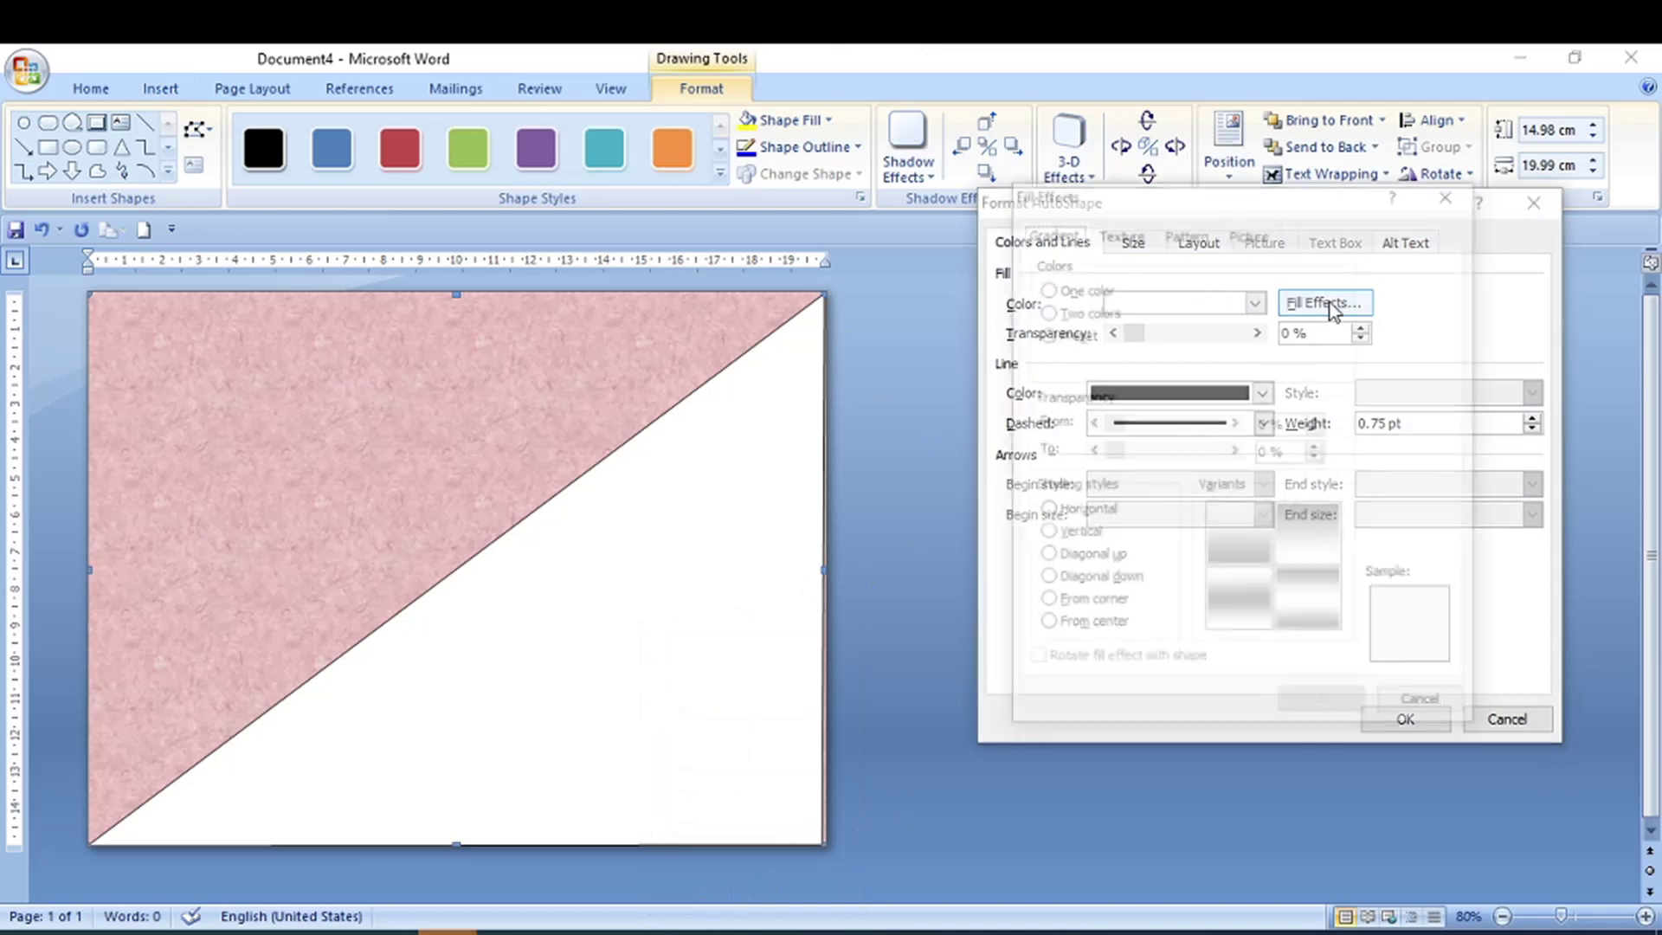
click(1125, 231)
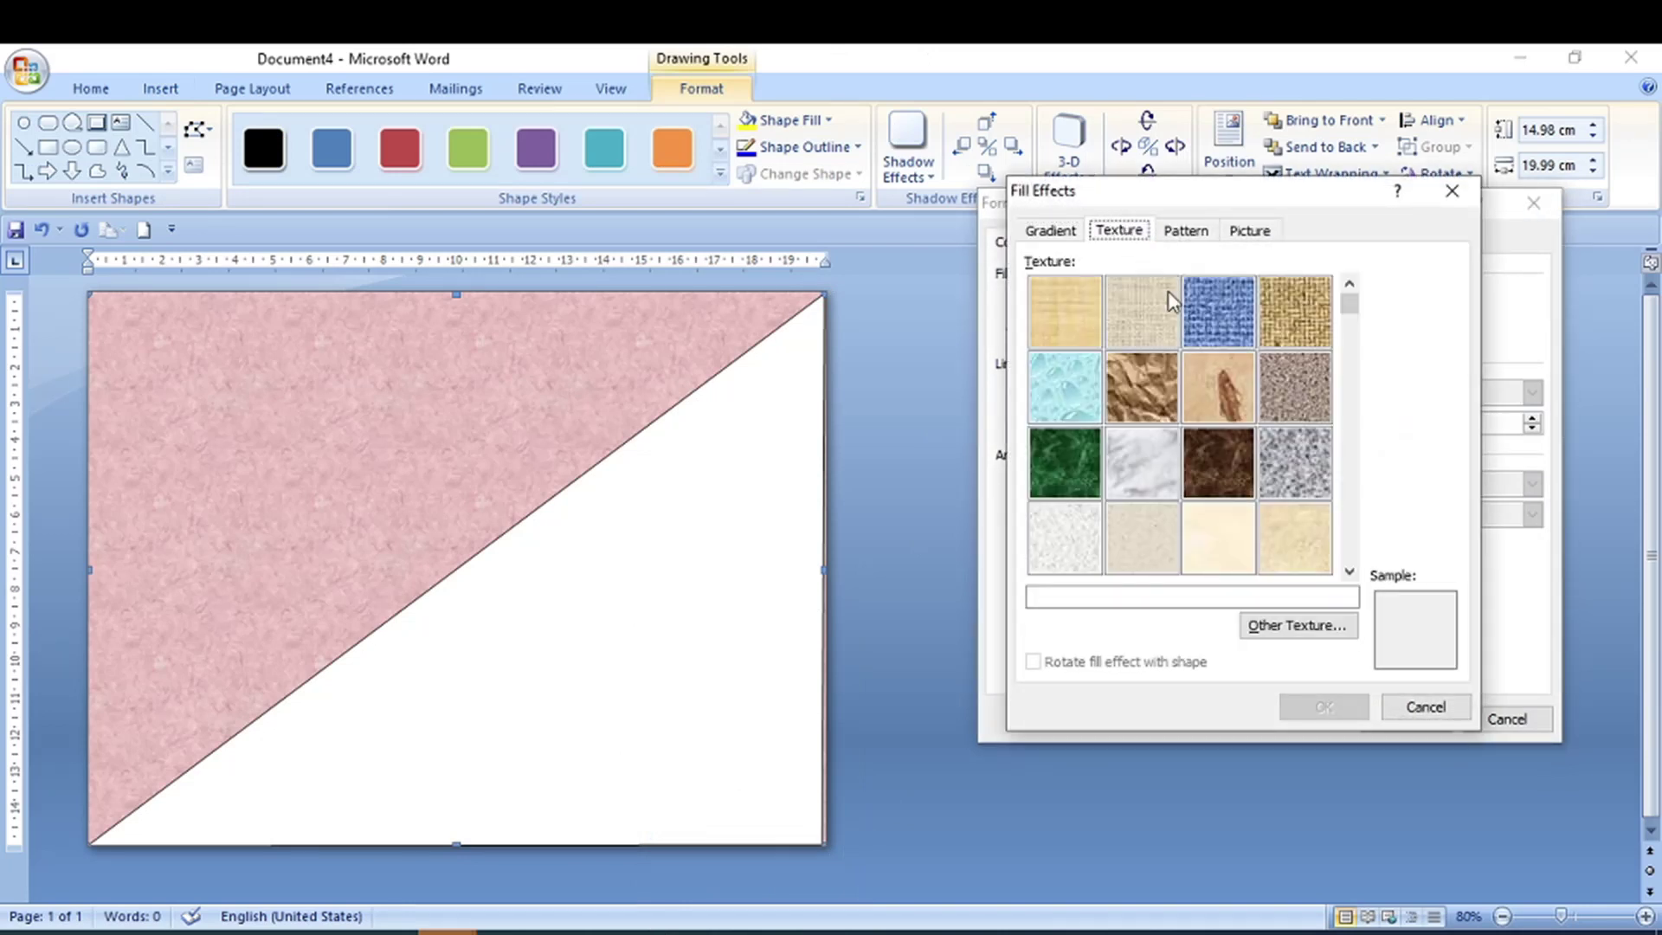
click(1349, 572)
click(1294, 485)
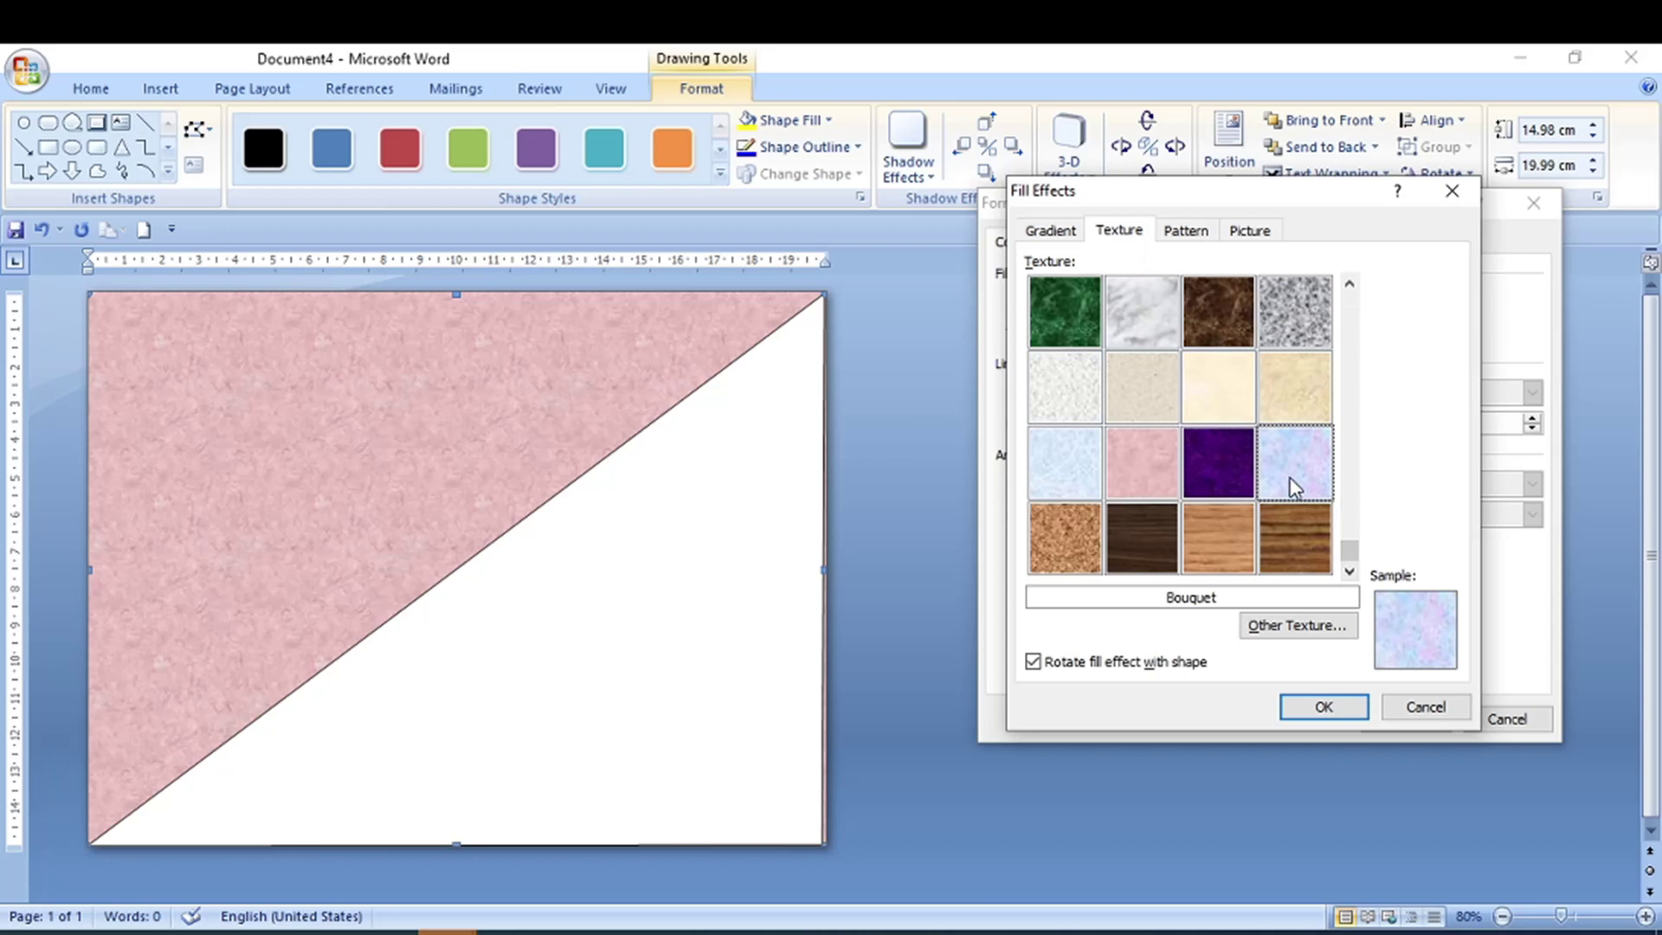
click(1307, 715)
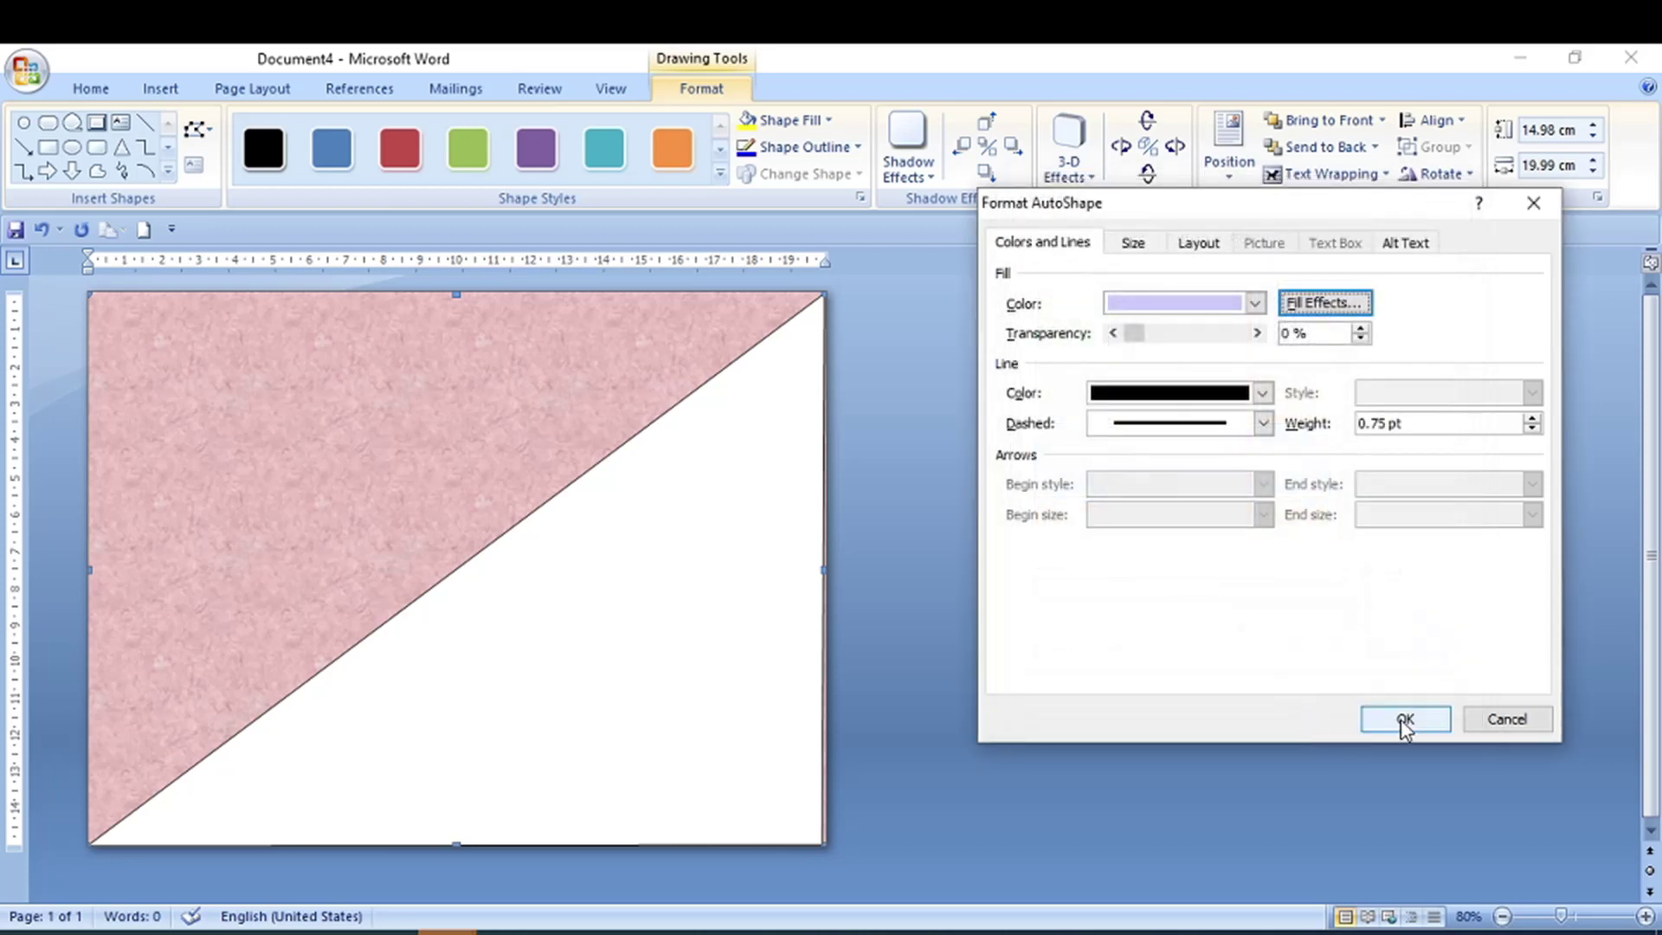
click(1402, 718)
click(1143, 734)
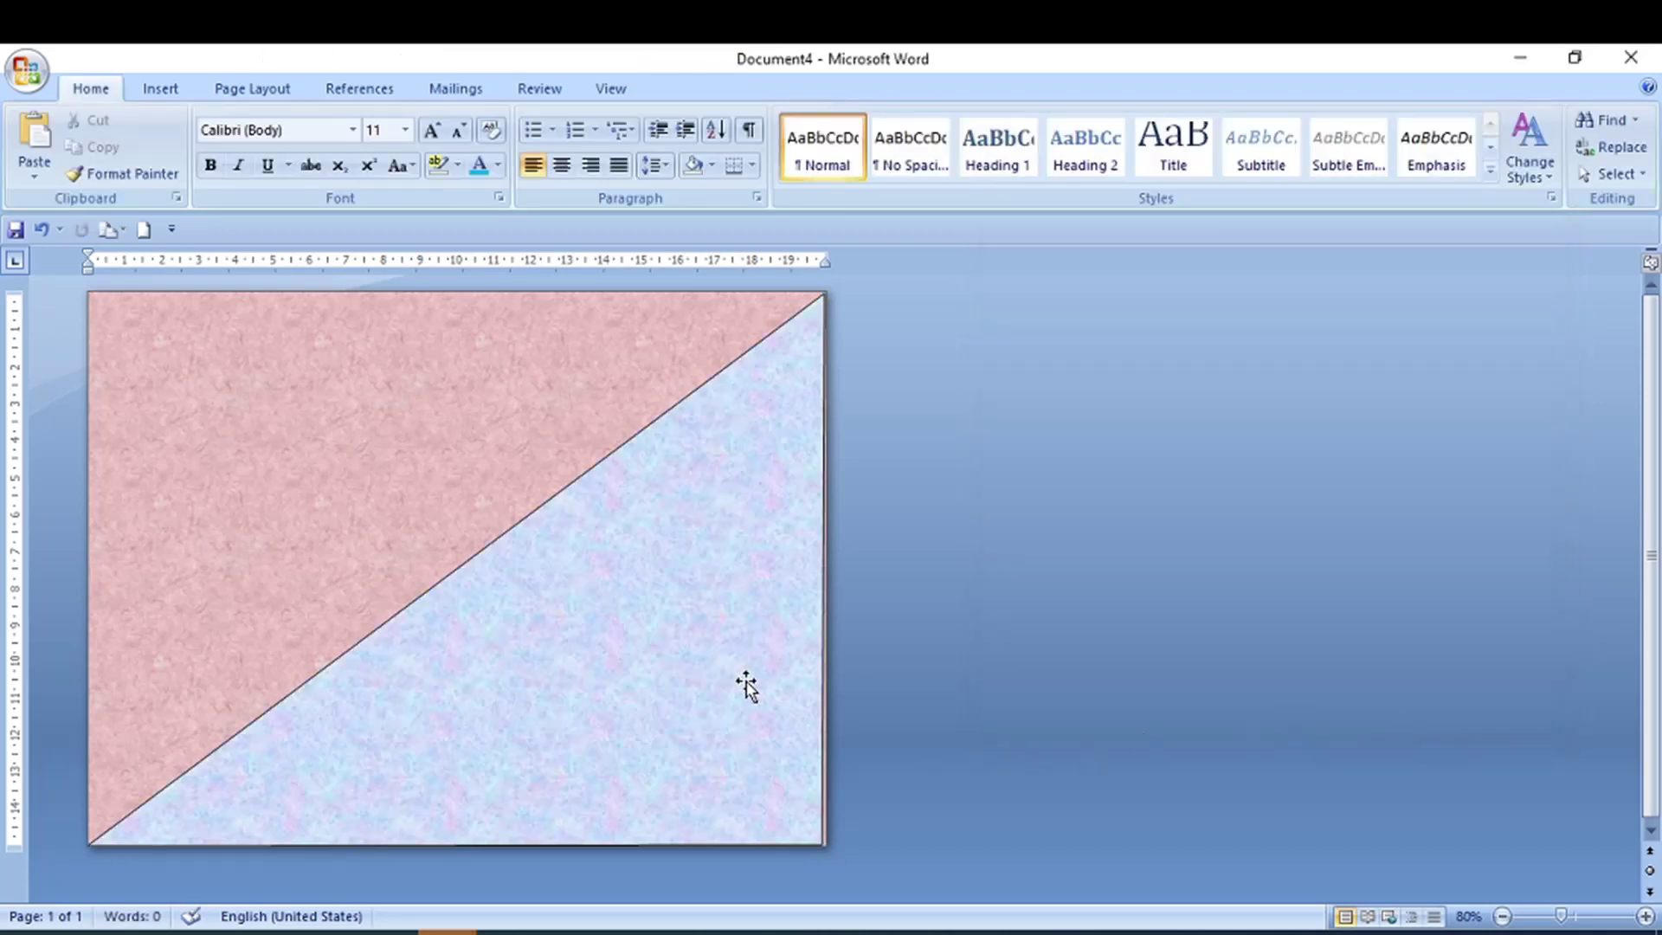
Step: Stretch the triangle so its right and bottom edges meet the page edges
click(745, 687)
click(830, 572)
drag(833, 572, 833, 574)
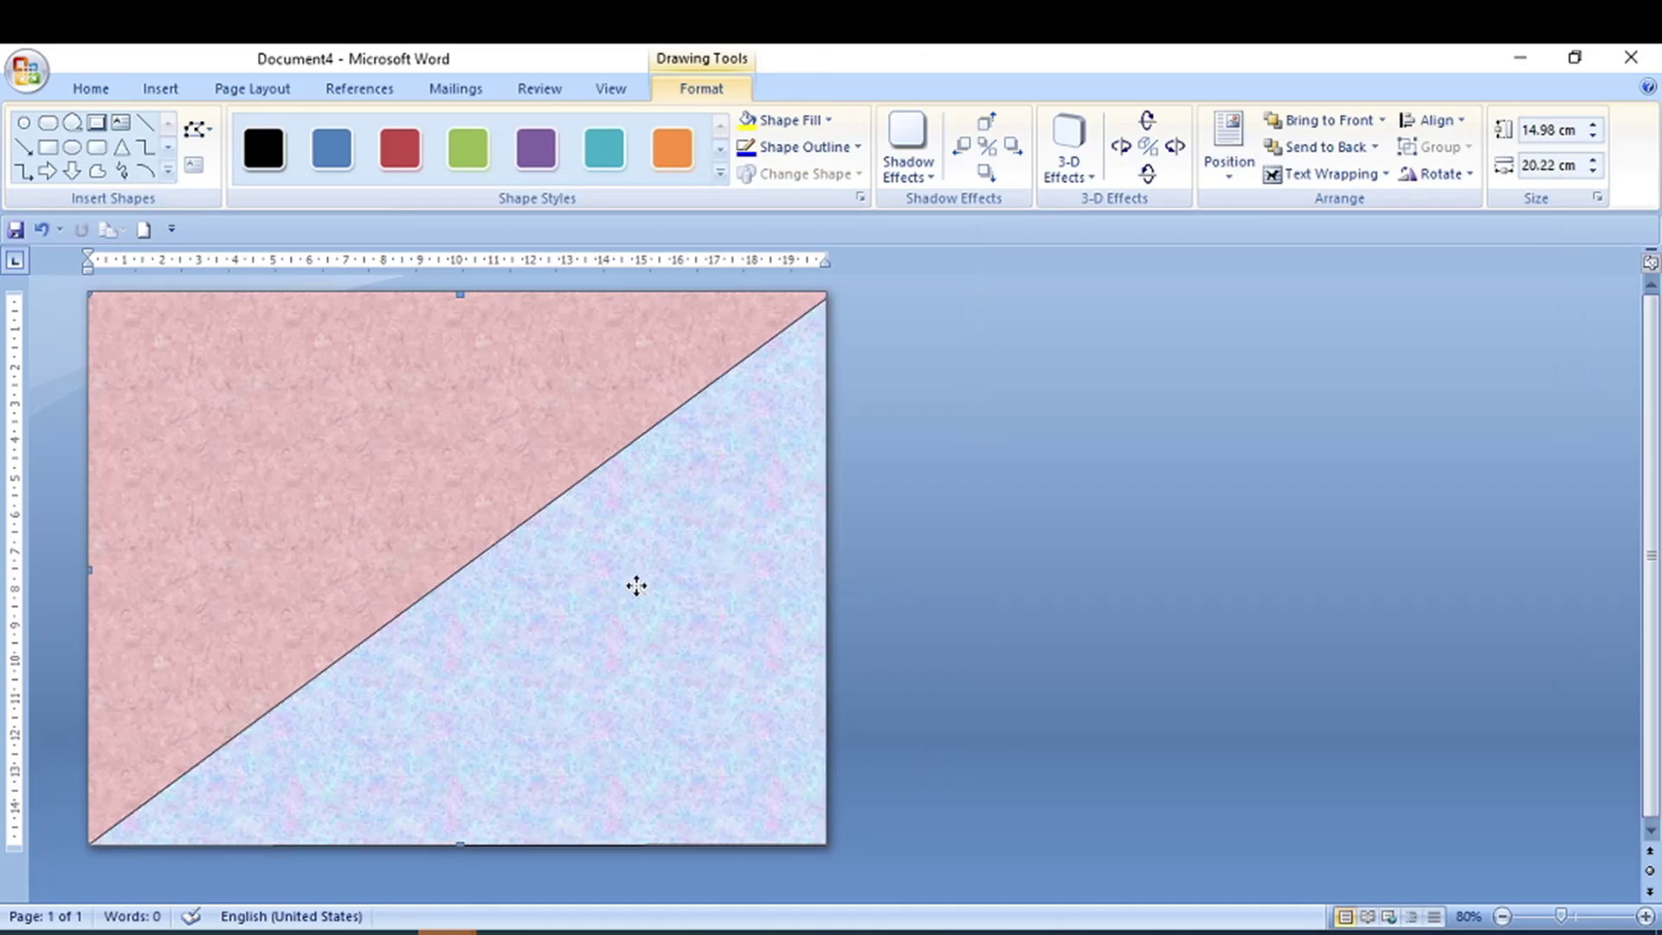
drag(635, 585, 624, 561)
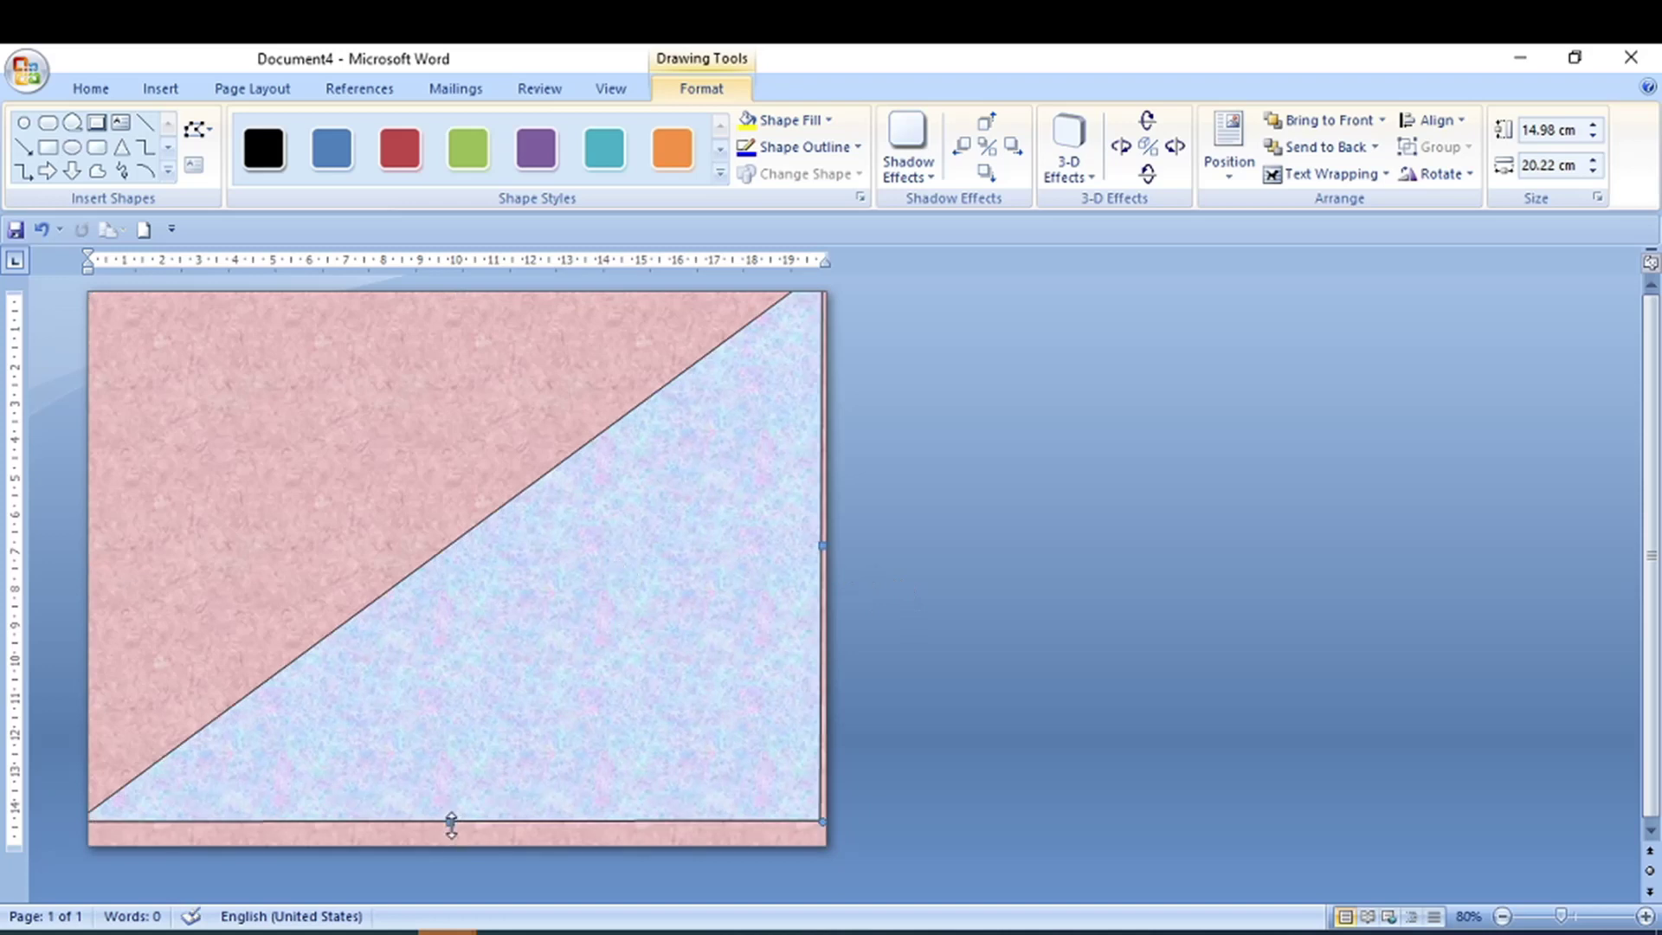
drag(450, 821, 450, 845)
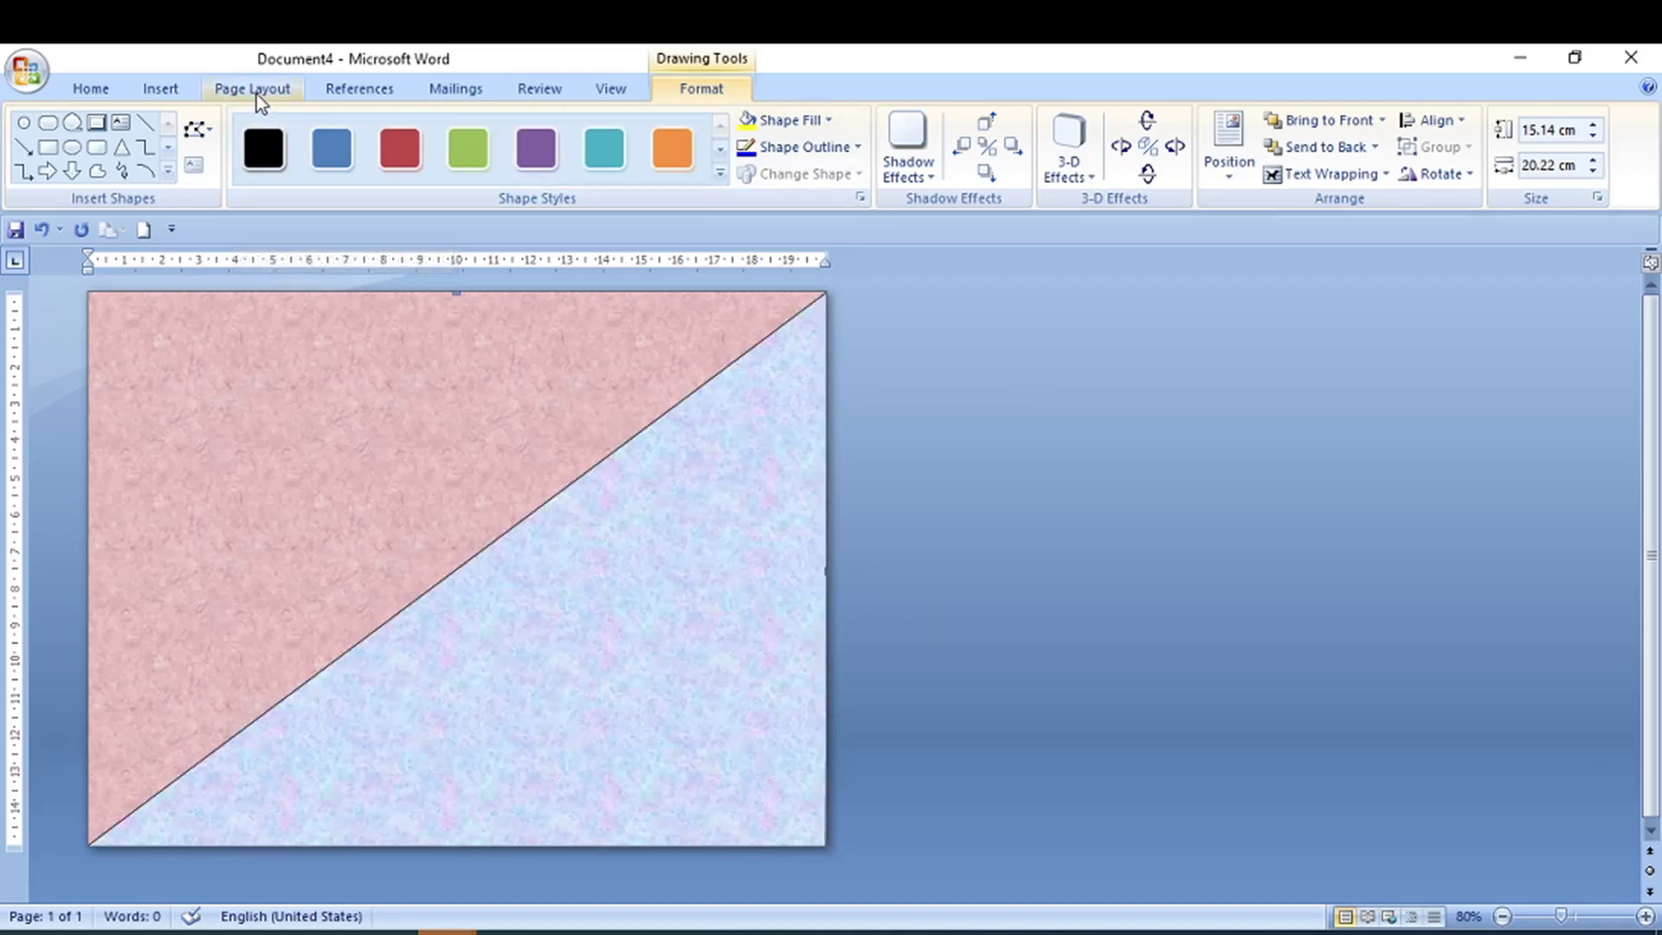
Step: Insert bold WordArt reading 'COUSINS' in the chosen purple style
click(159, 90)
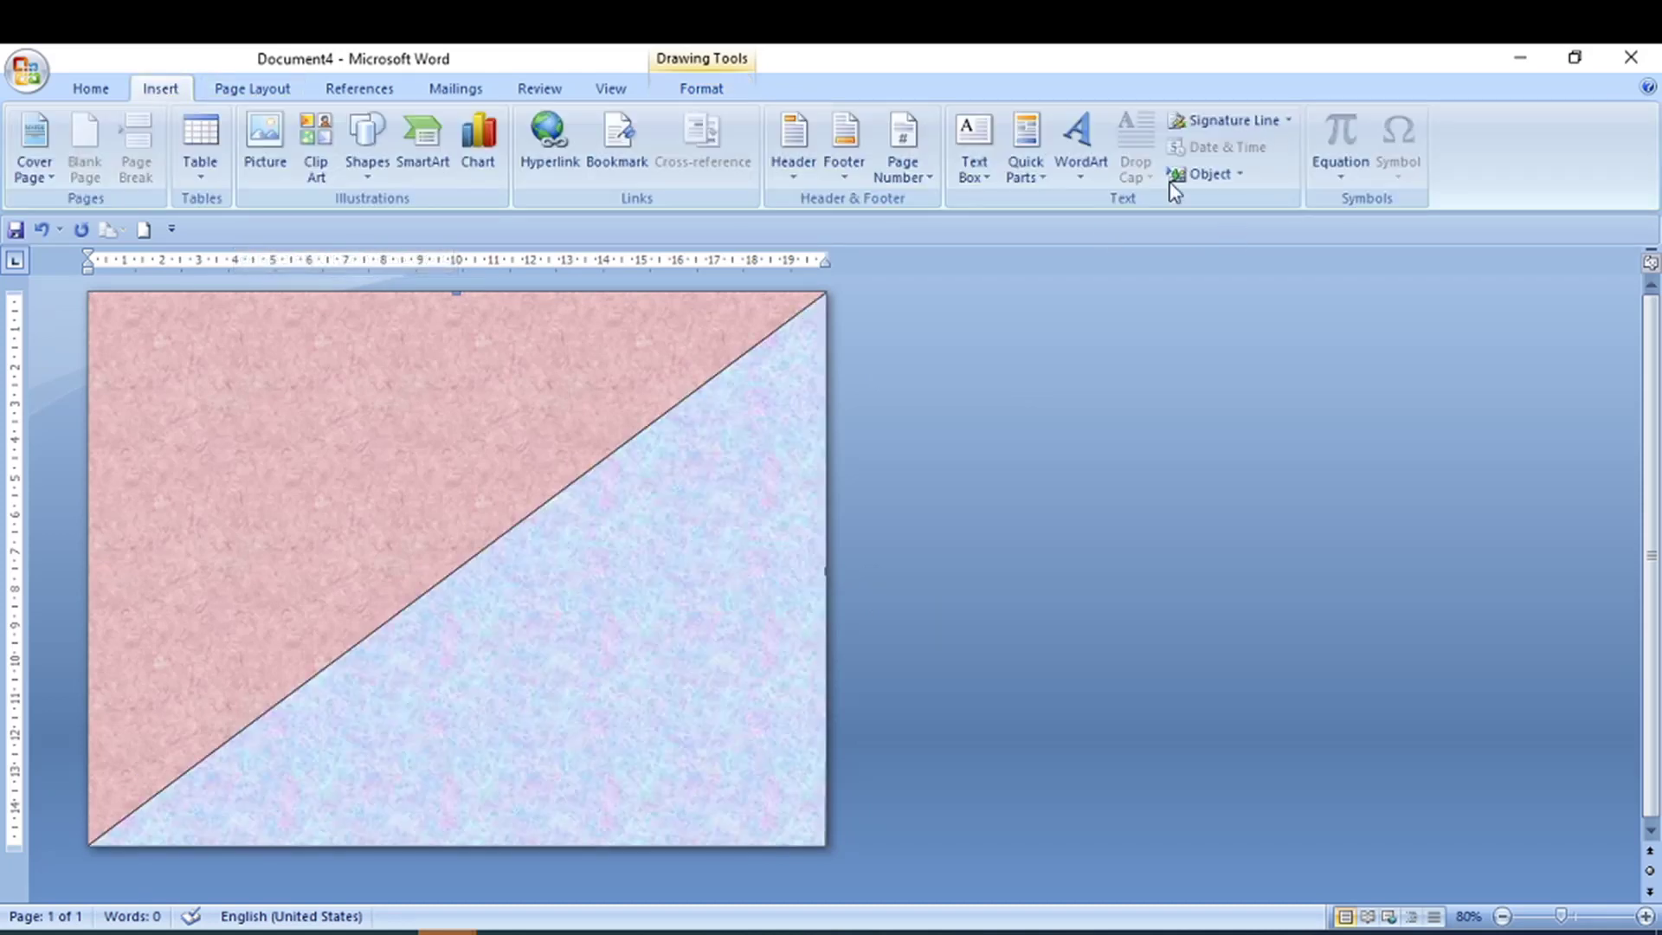
click(1087, 169)
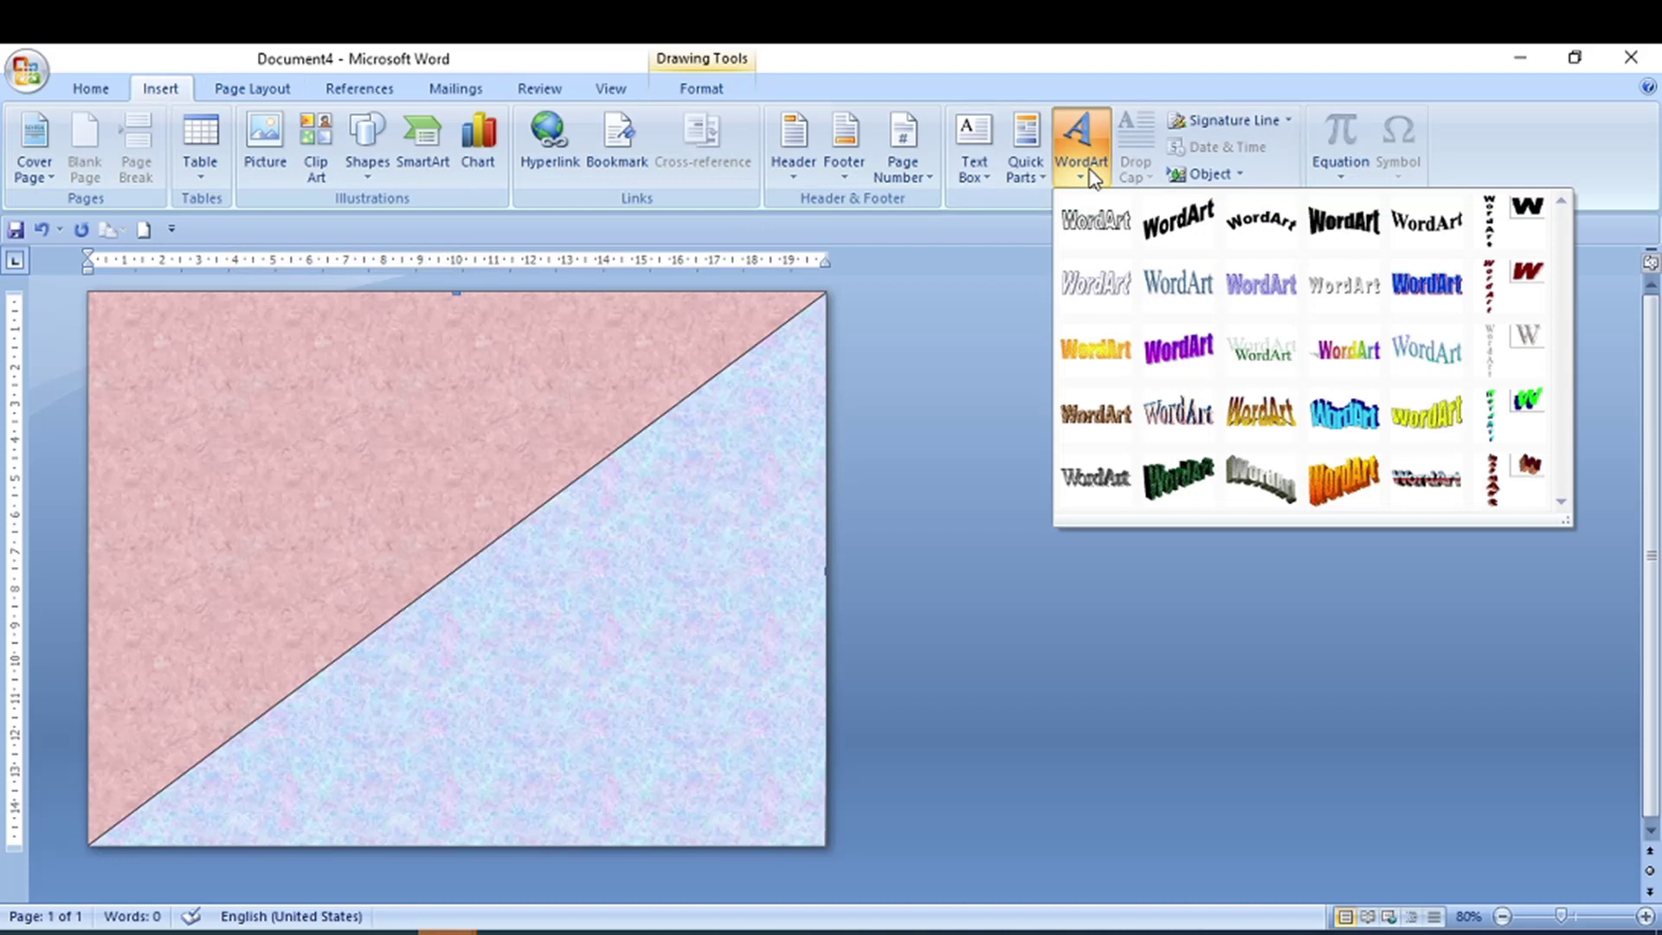
click(1189, 360)
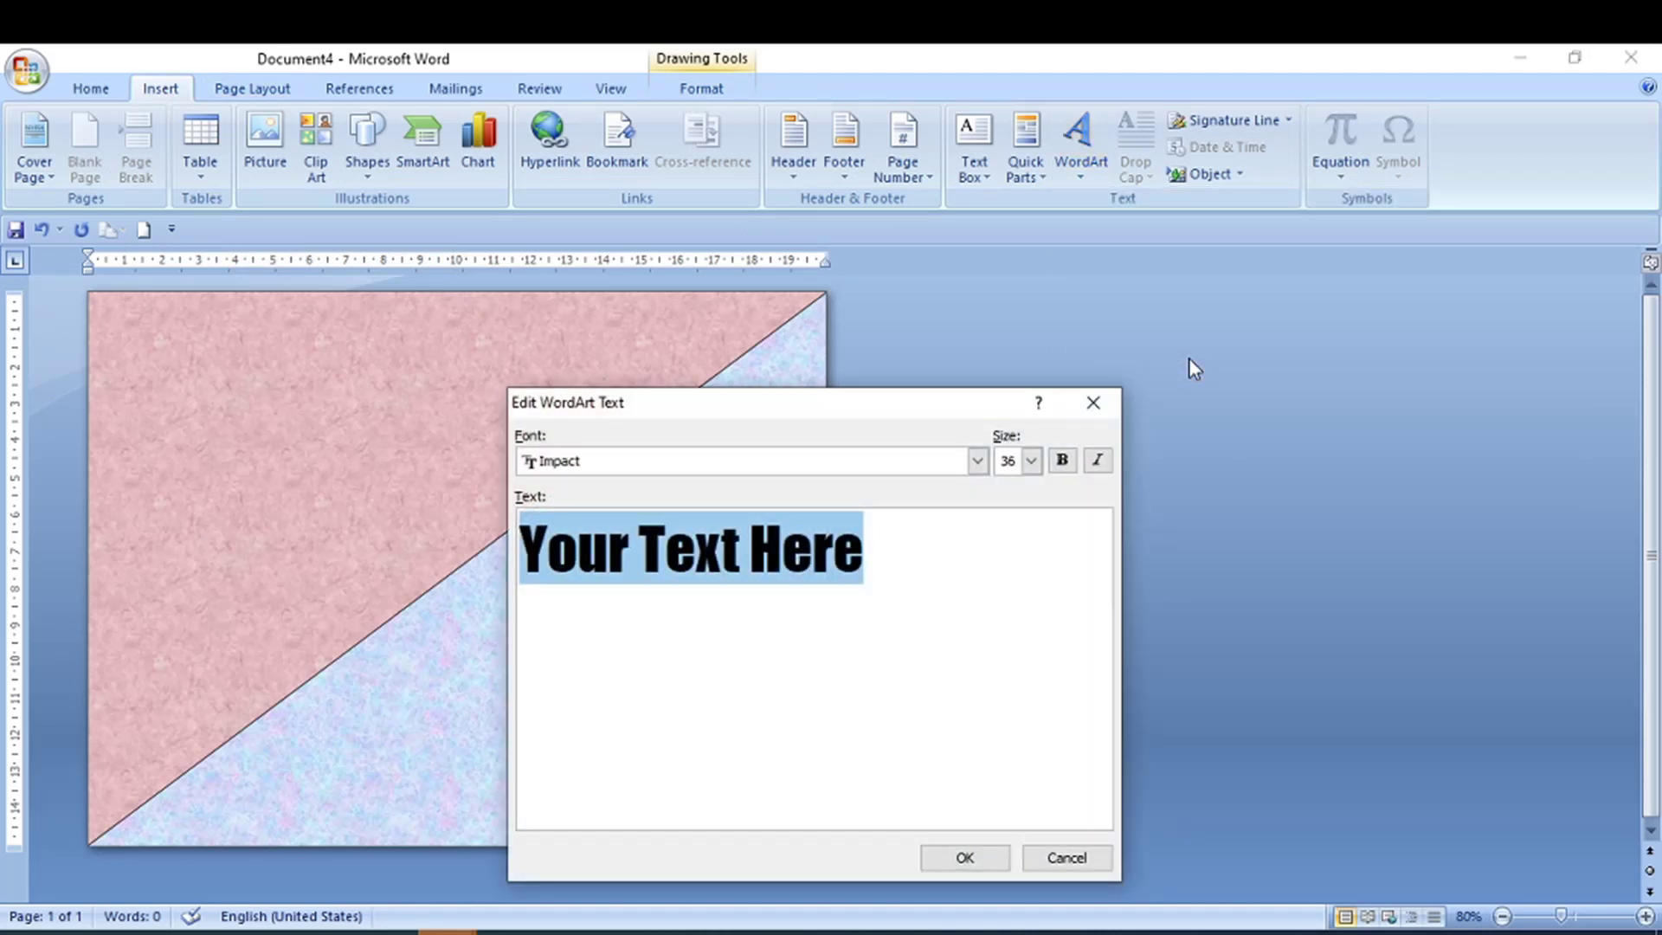
text(COUSIN)
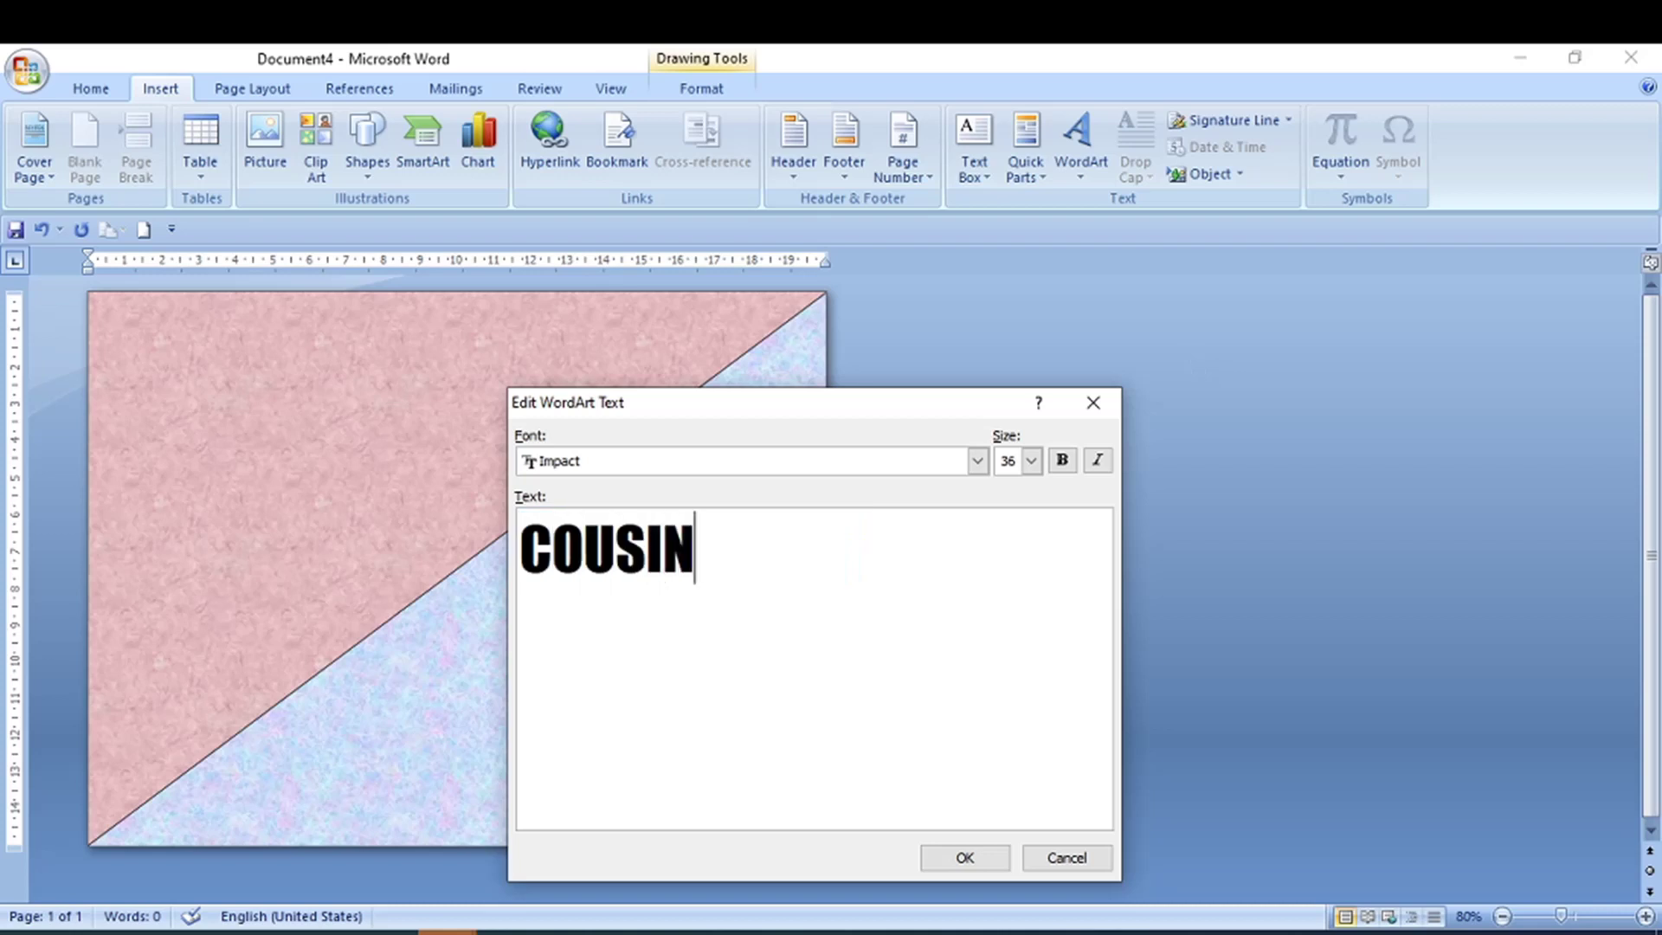
text(S)
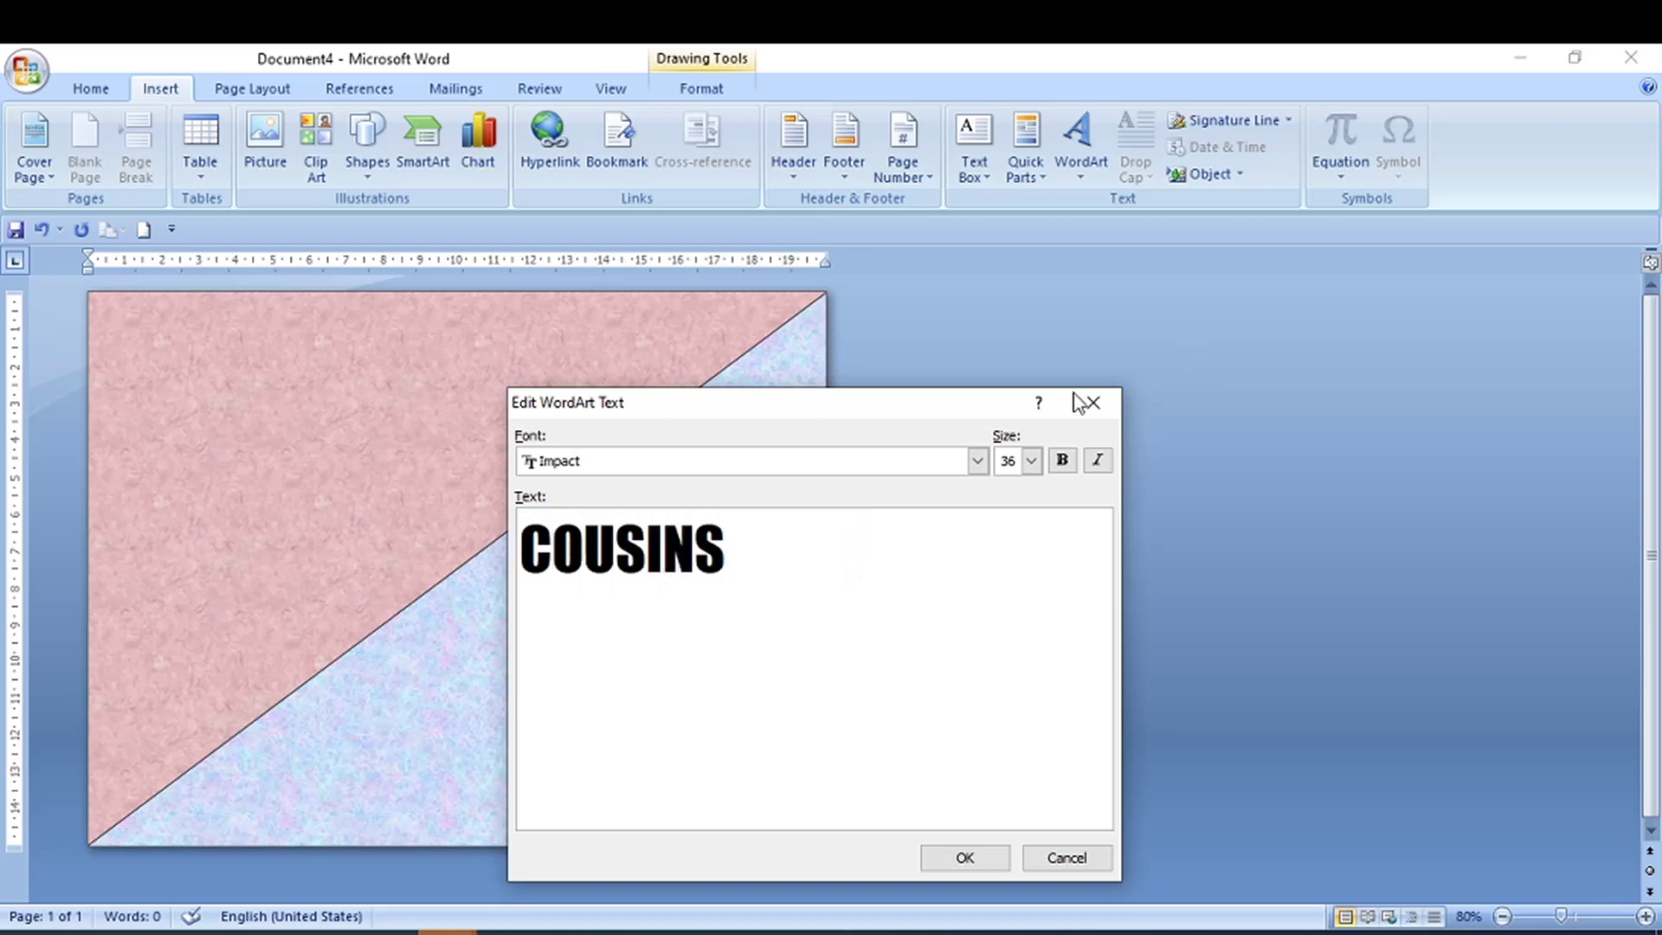
click(1063, 461)
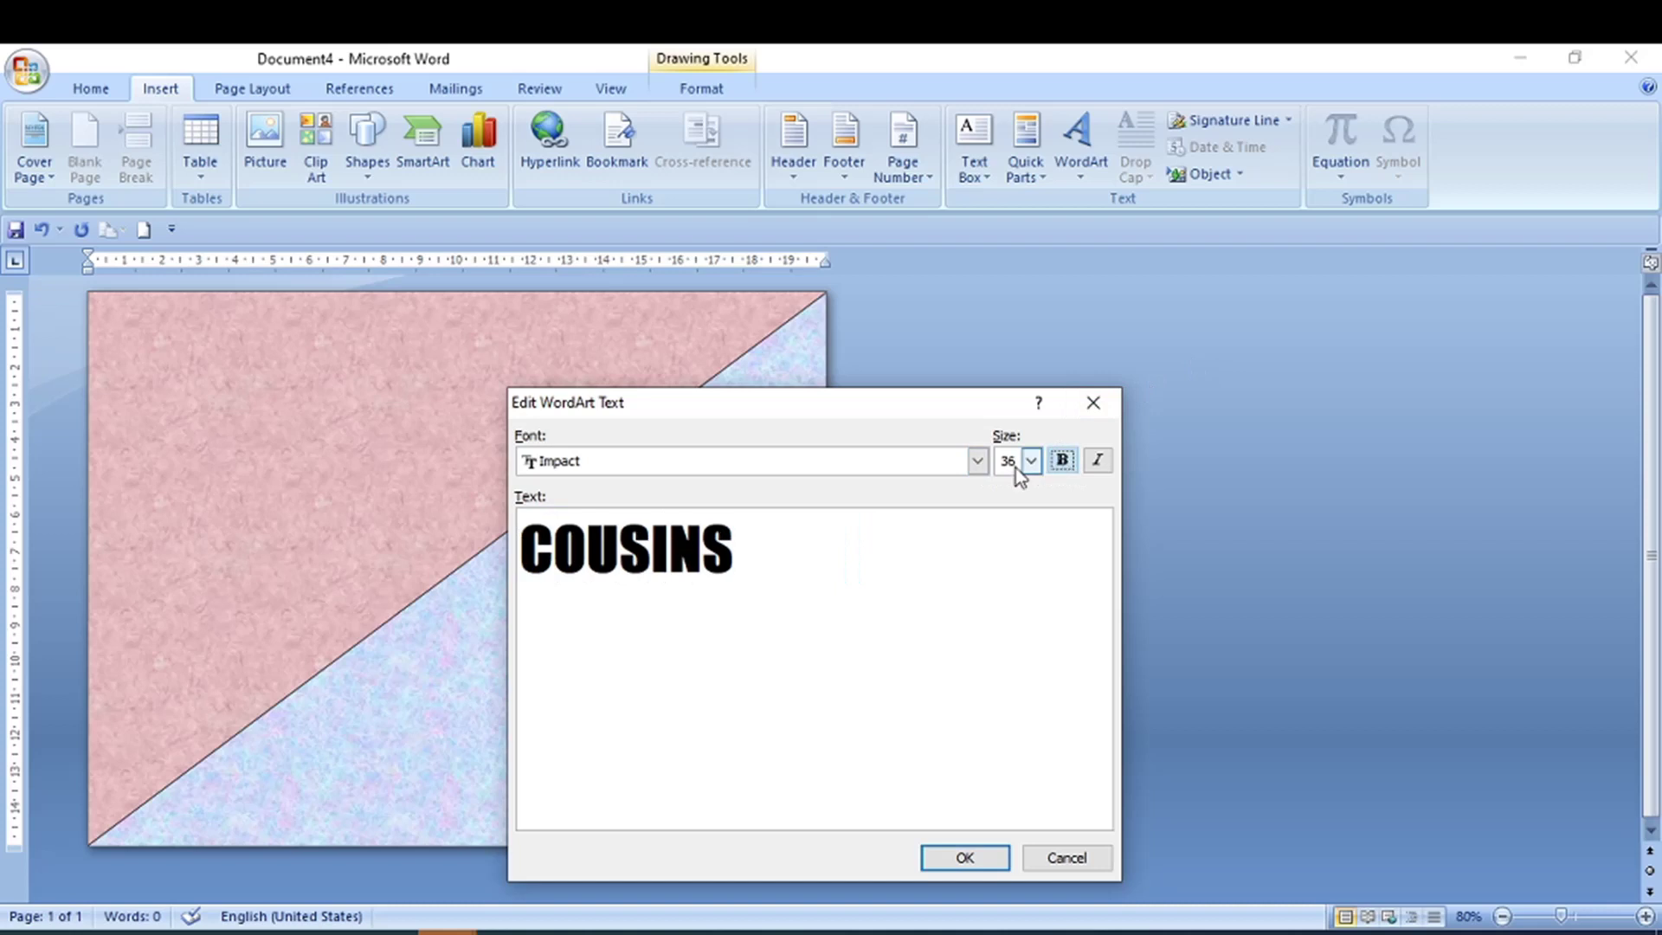
click(962, 855)
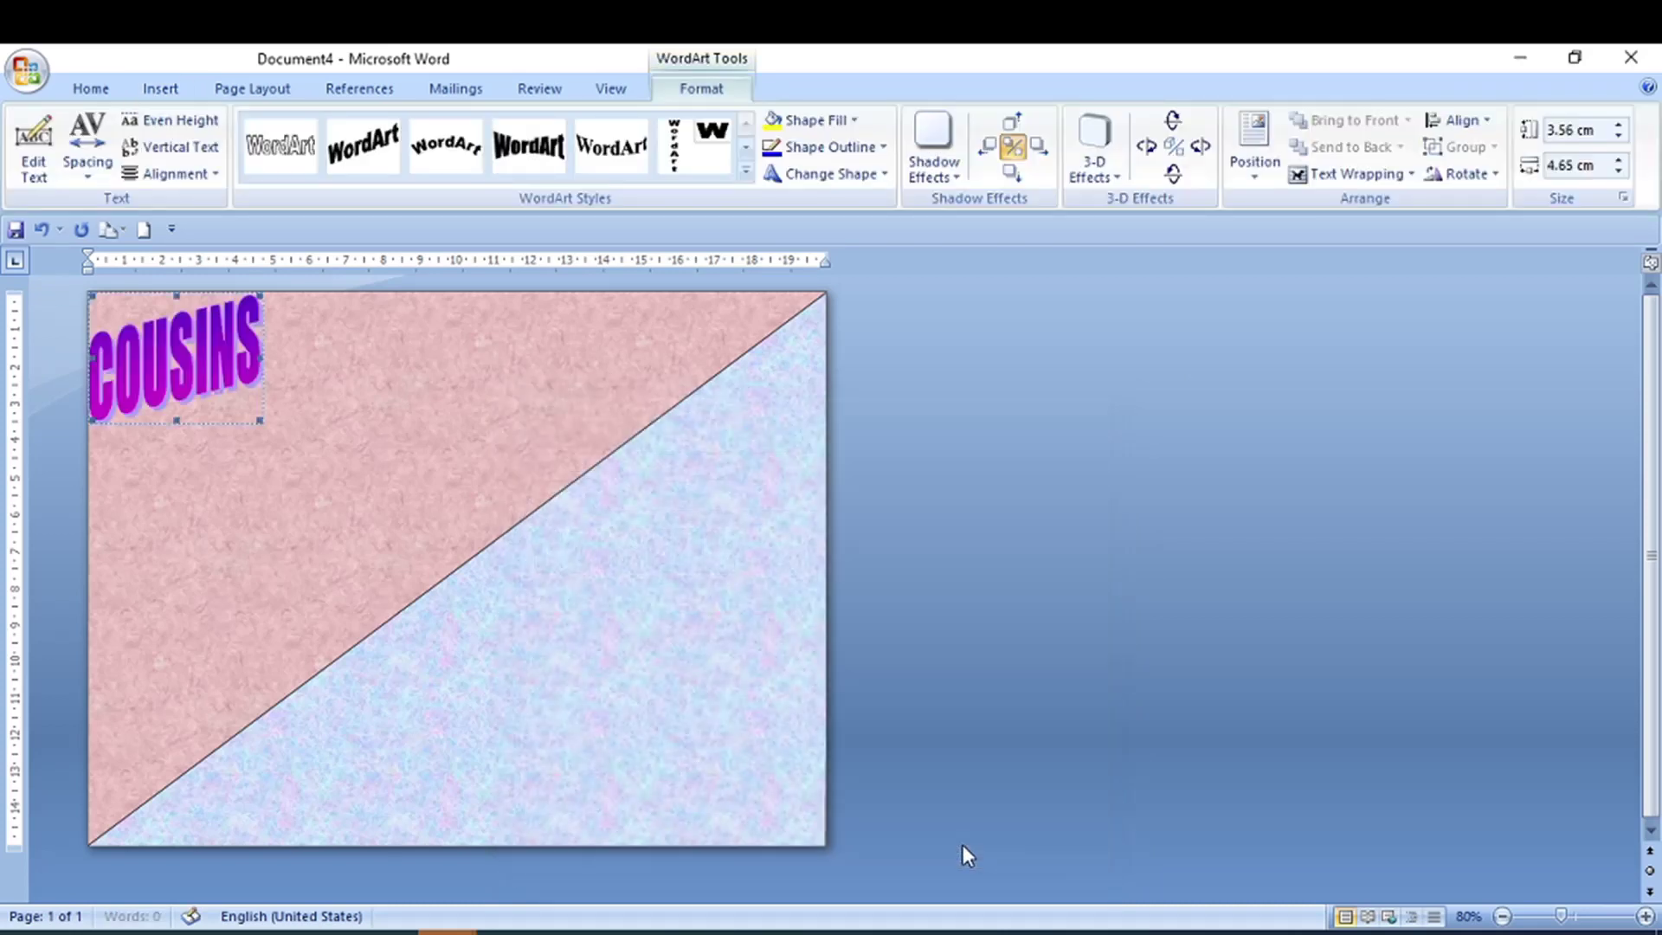
Step: Float COUSINS in front of text, move it to top centre, straighten and widen it
click(1353, 173)
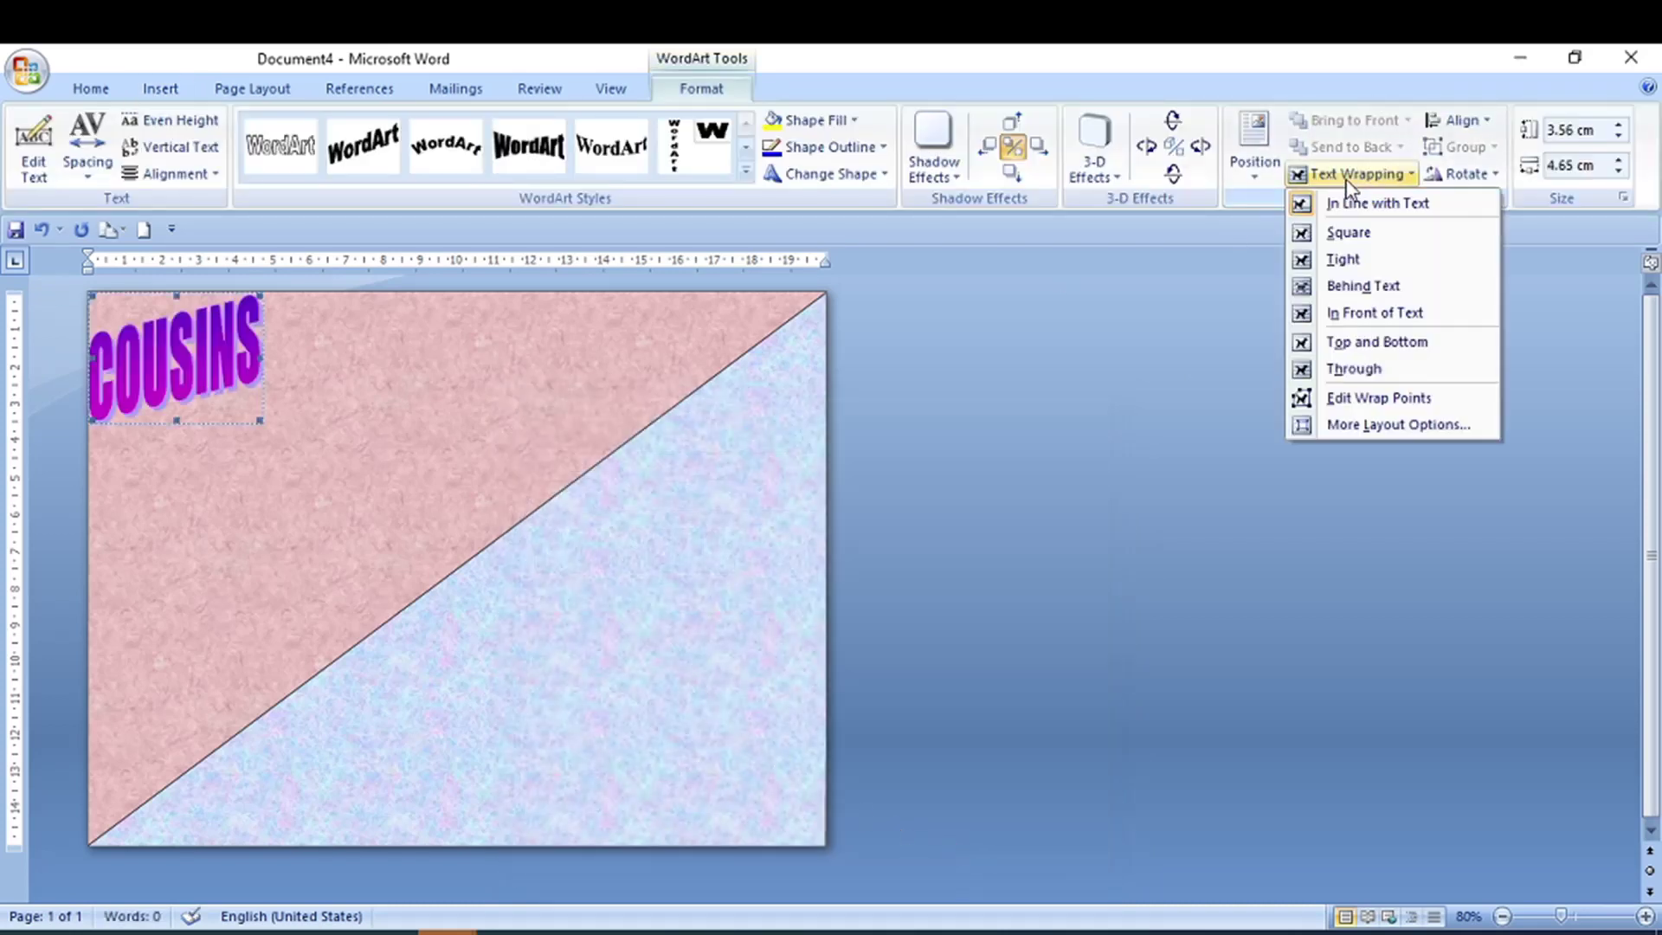
click(1347, 315)
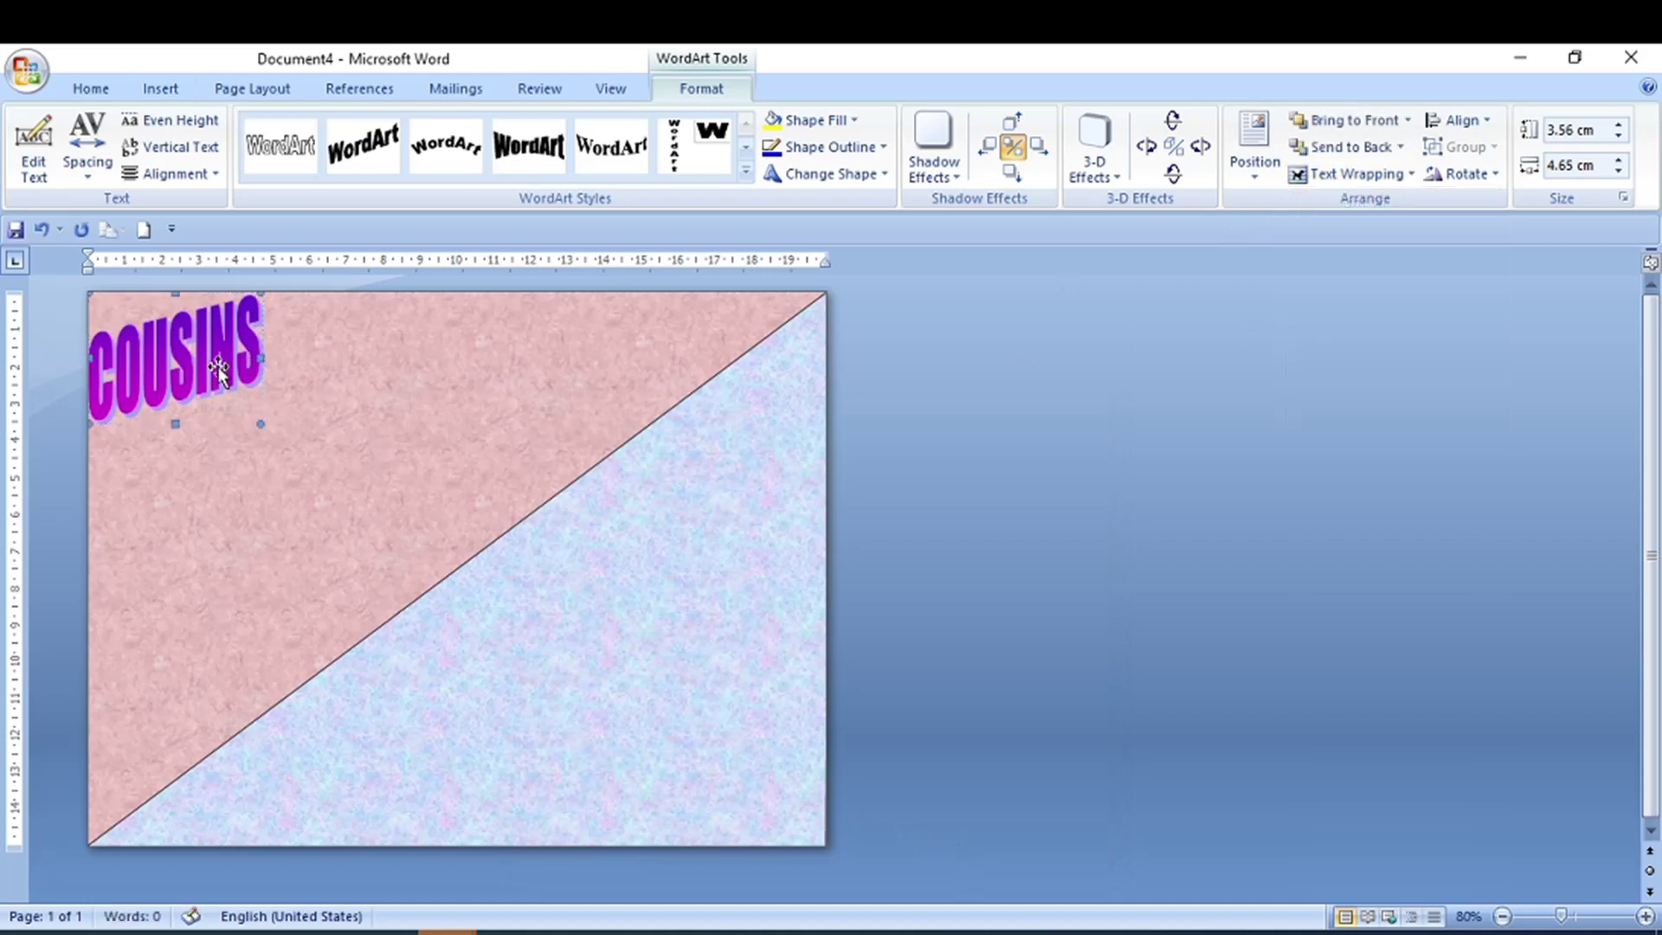
drag(197, 381, 589, 424)
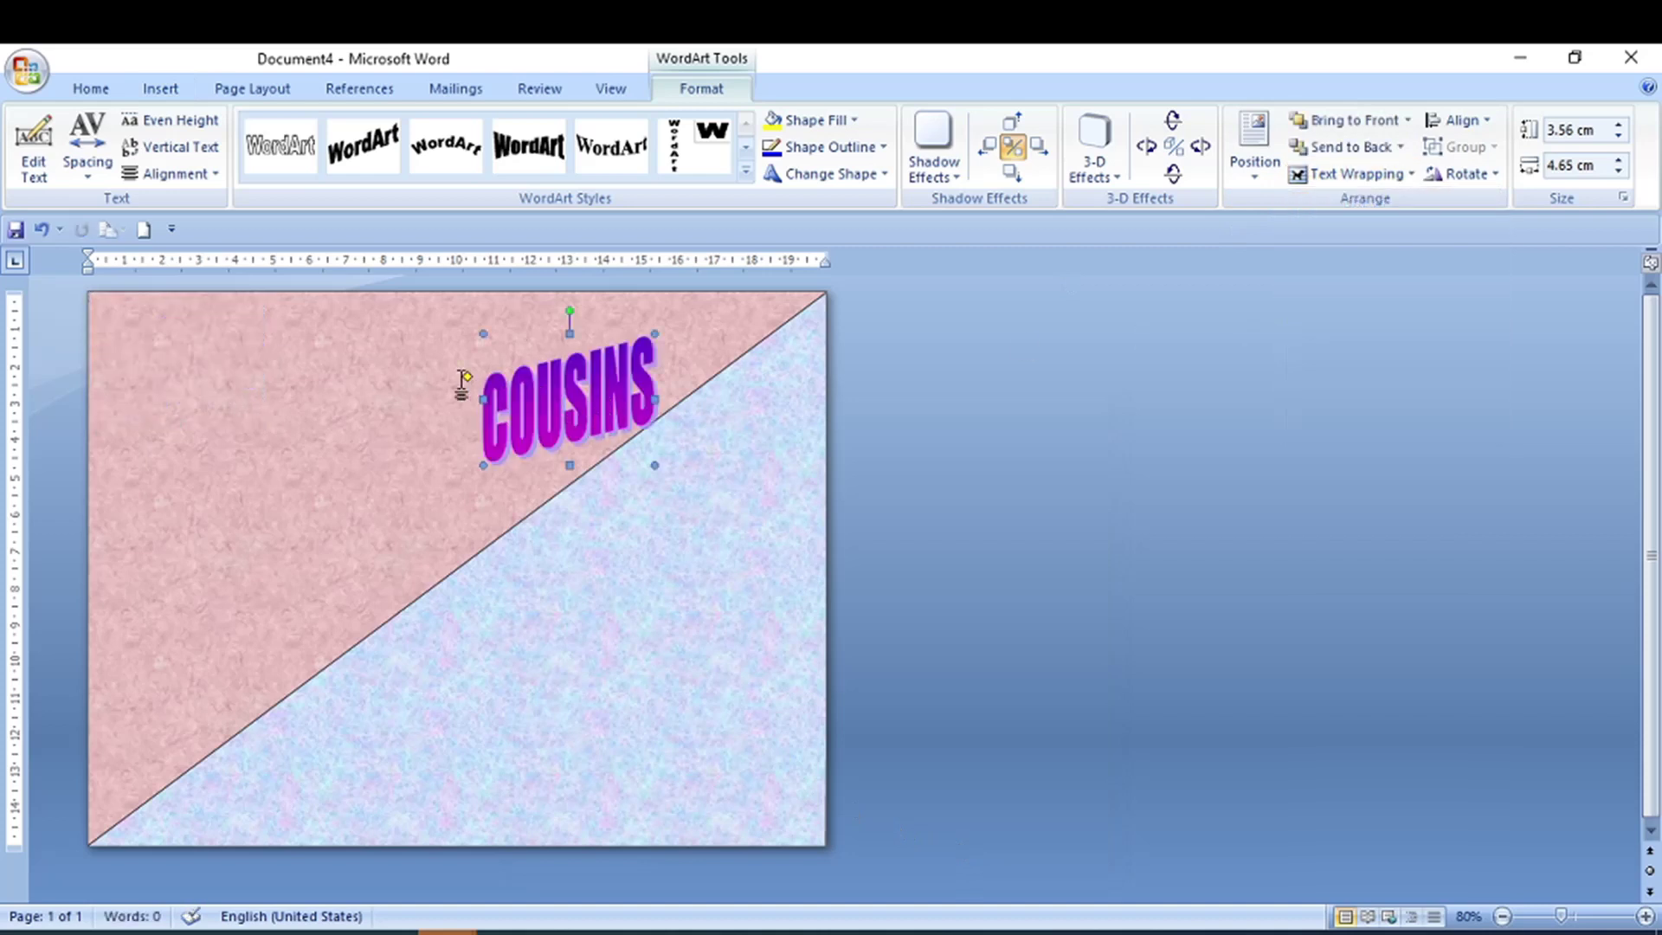
drag(468, 376, 467, 333)
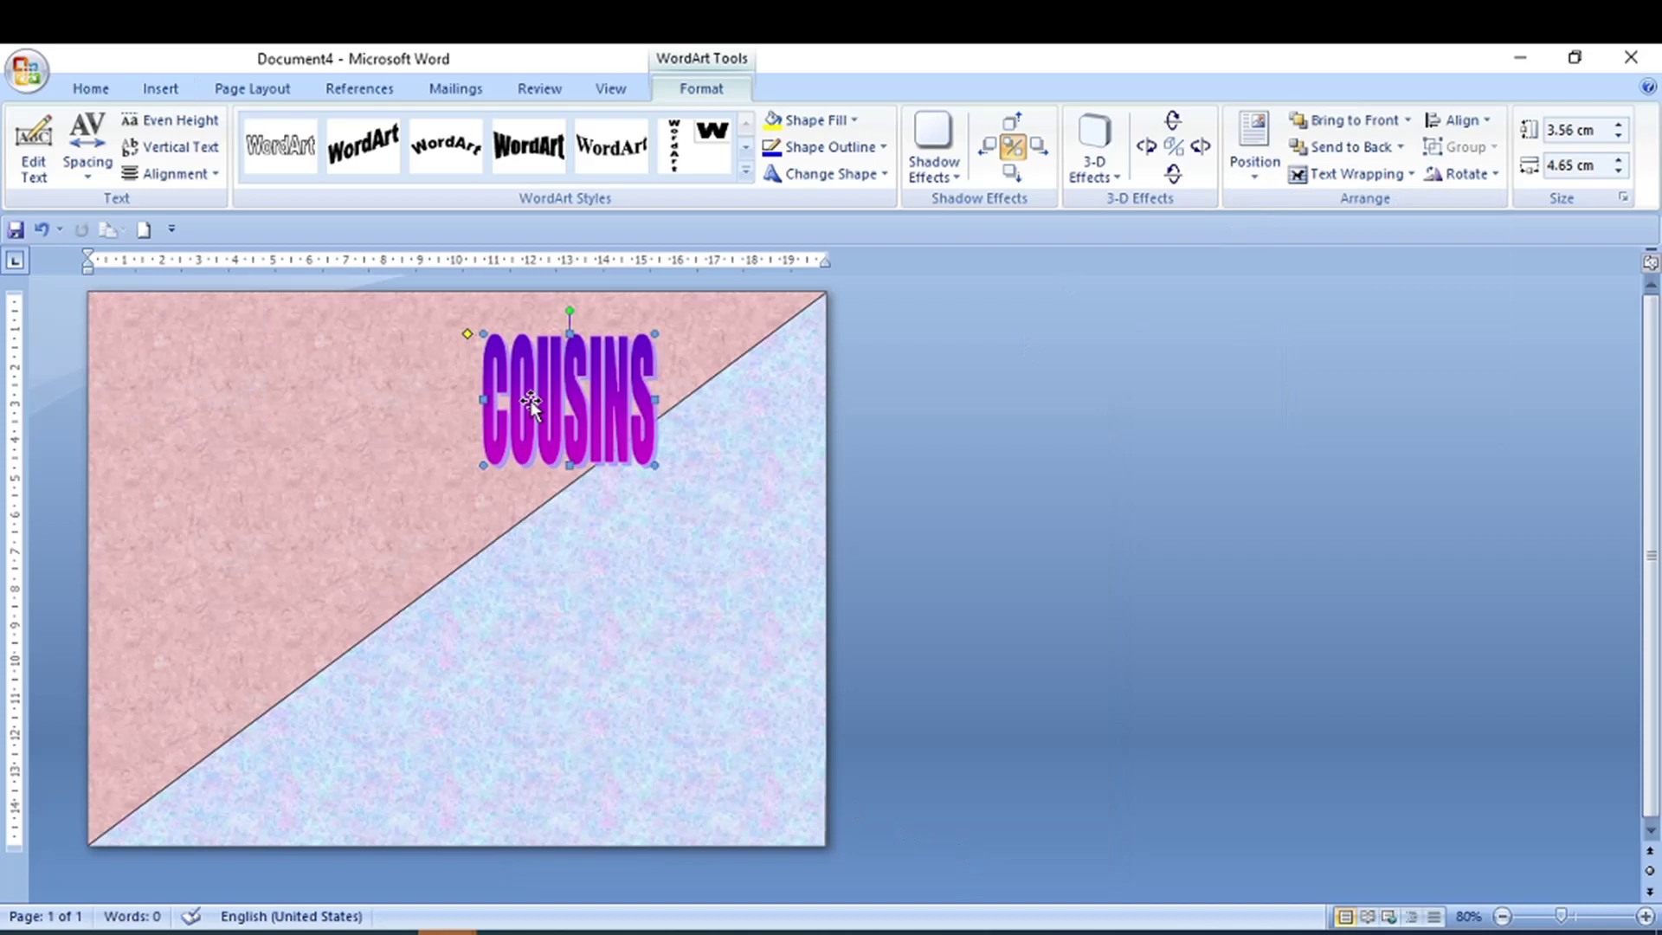
drag(482, 399, 388, 400)
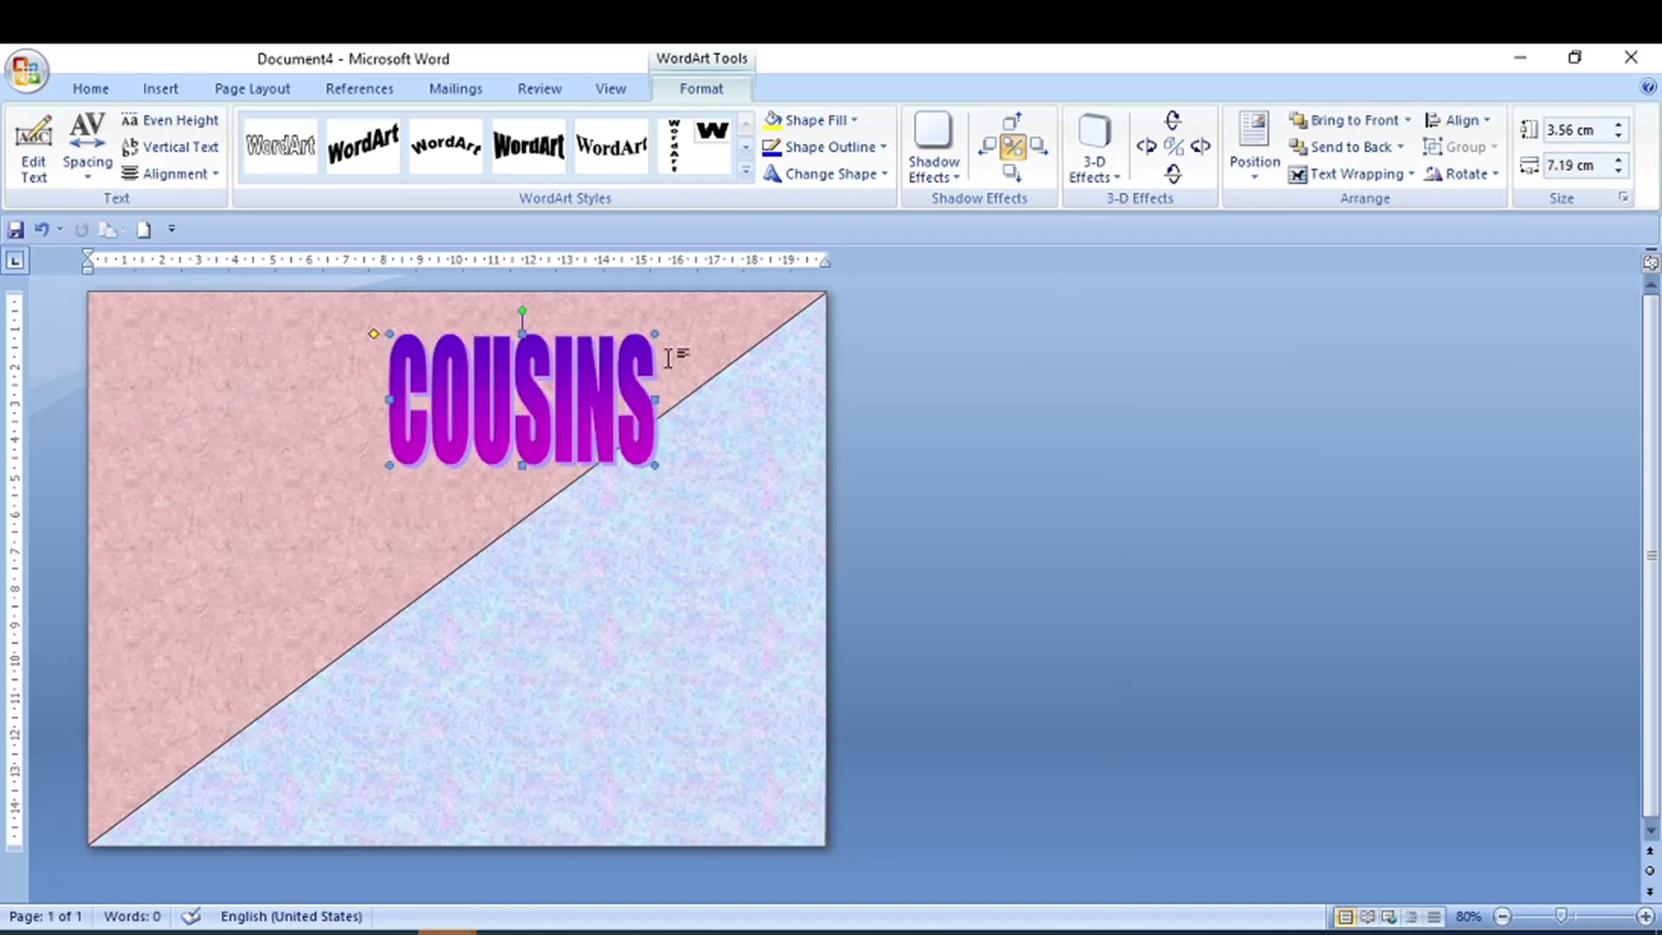
drag(656, 399, 726, 398)
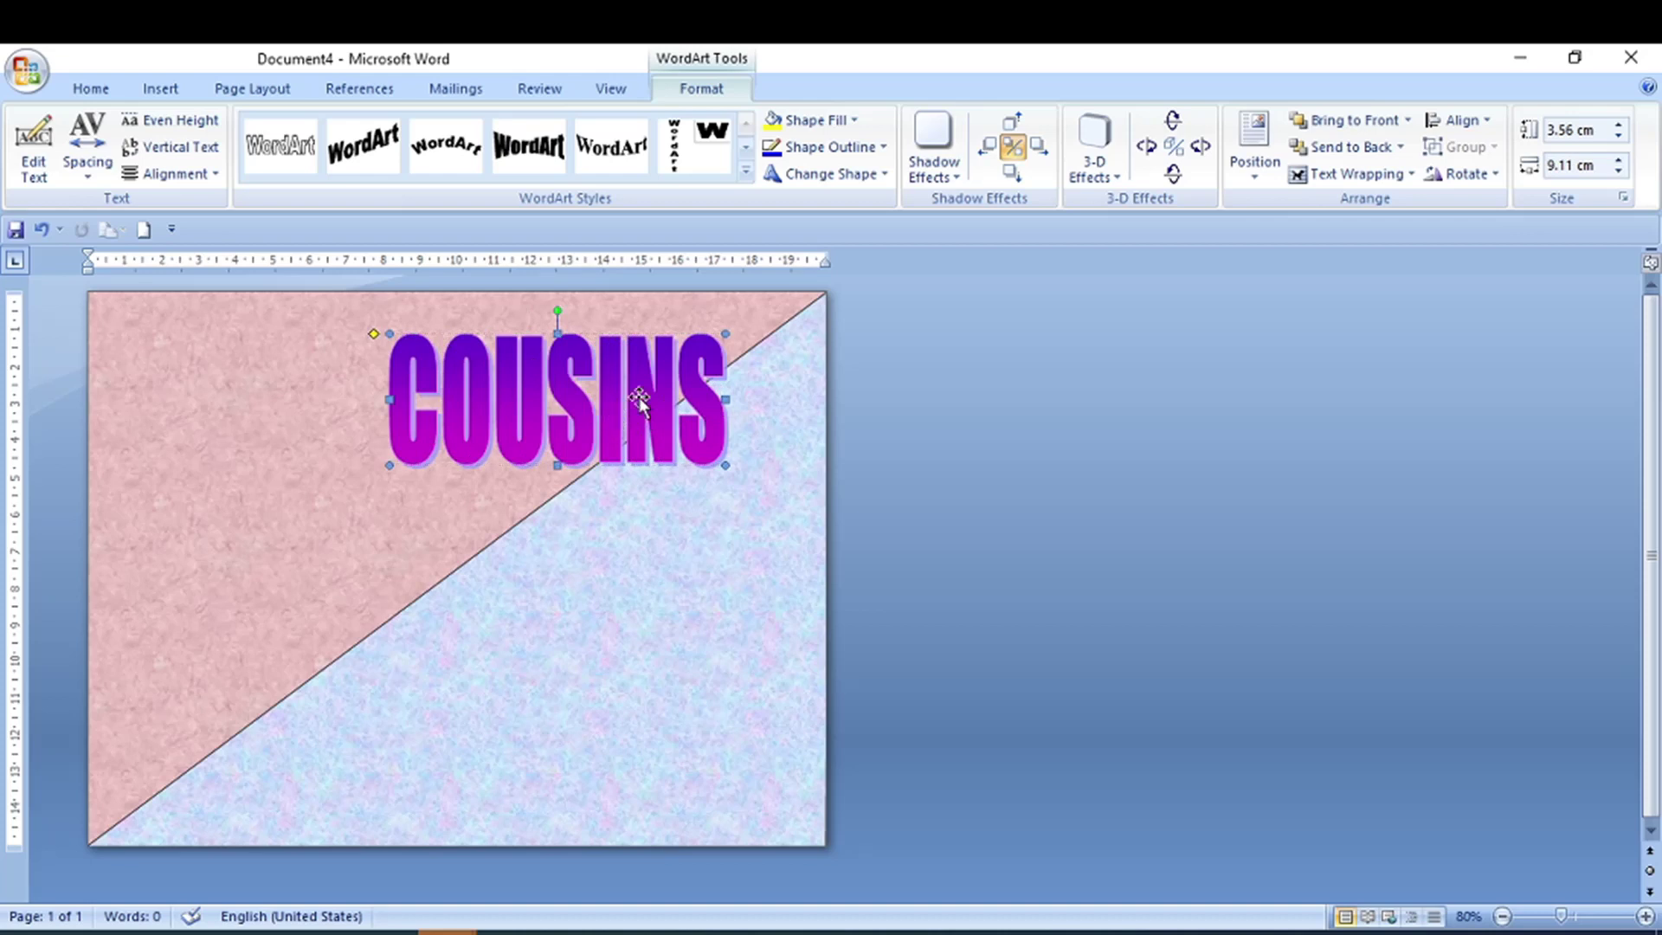
Step: Give COUSINS a shadow effect and widen it further to the left
click(951, 161)
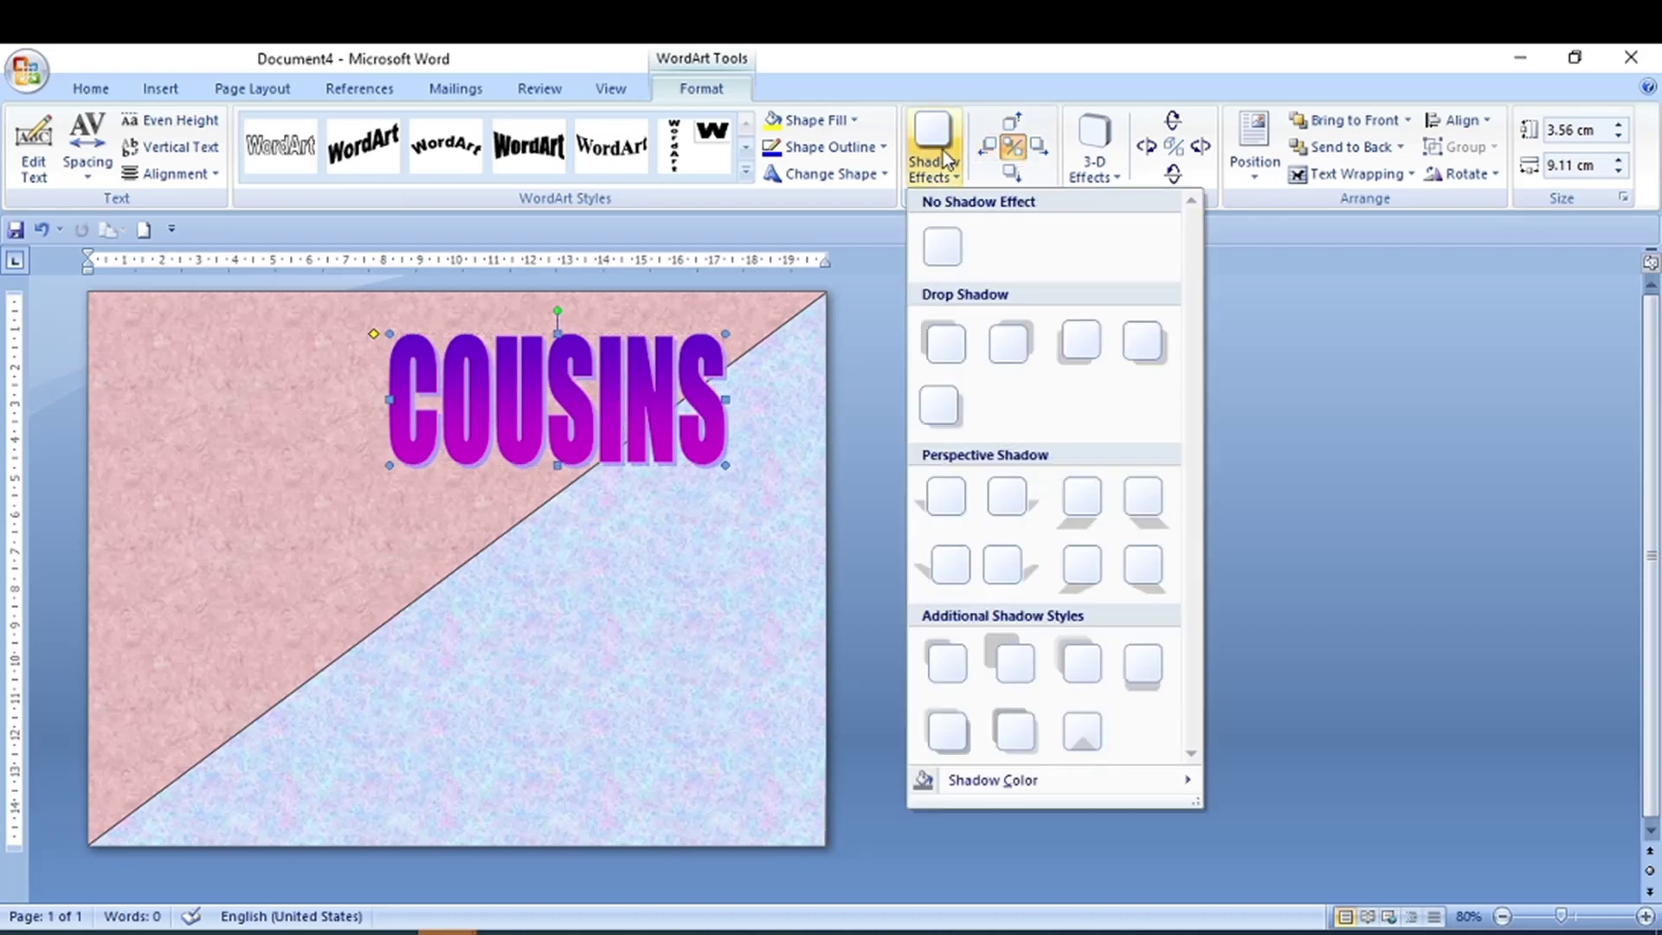
click(1083, 667)
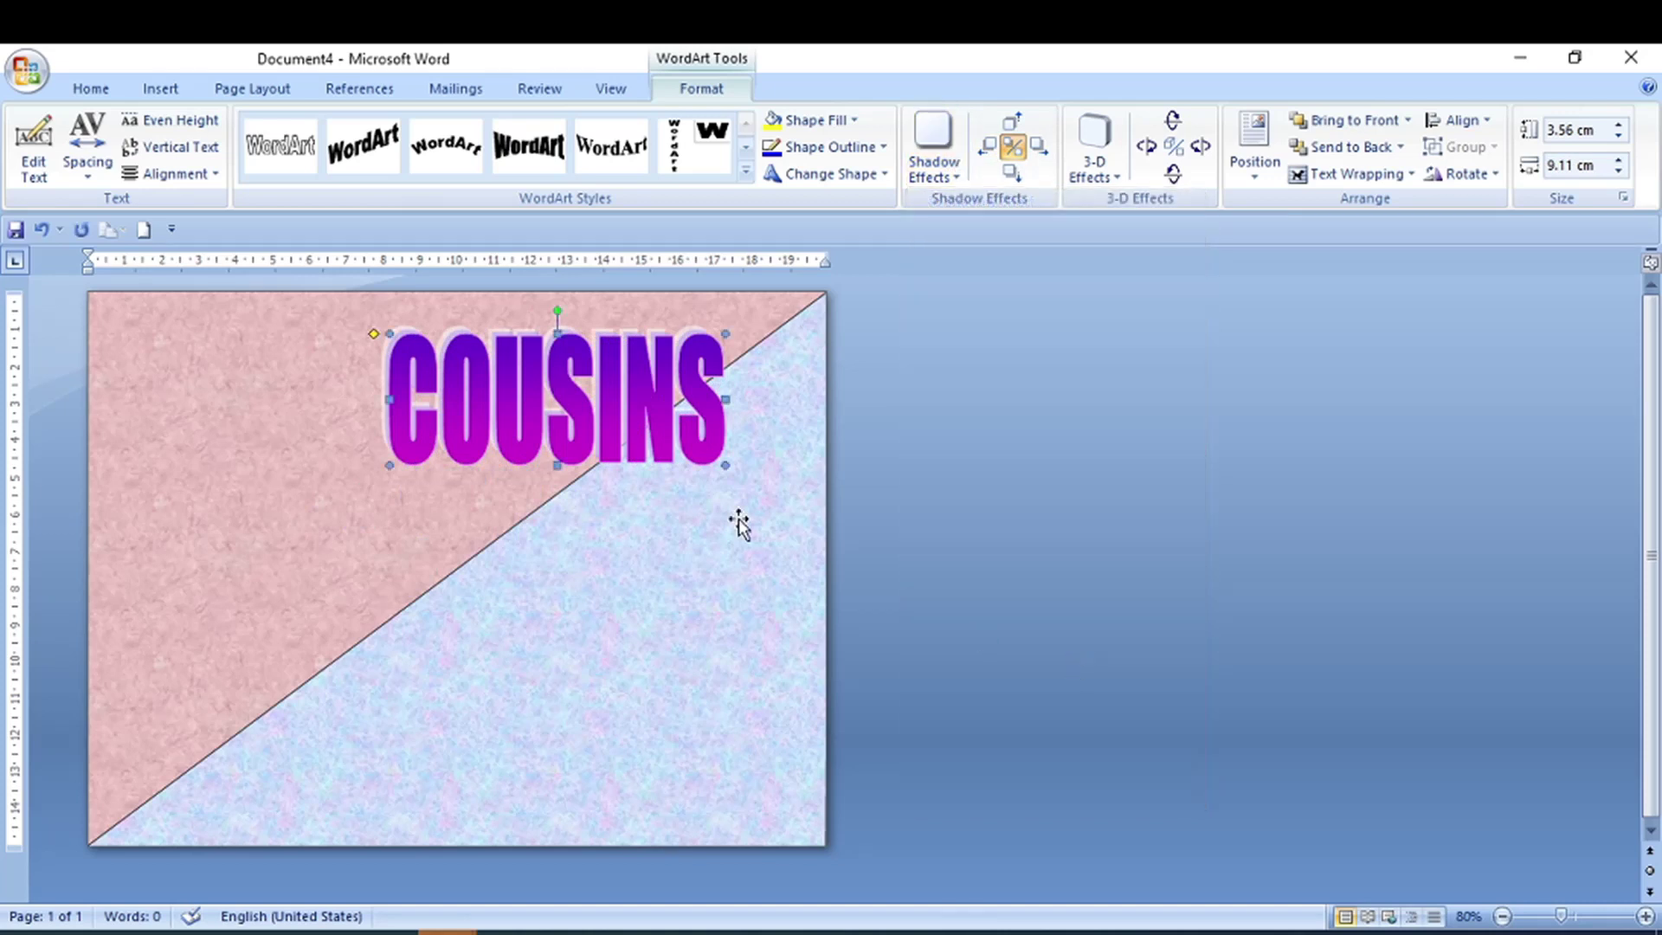
drag(389, 399, 355, 399)
right_click(484, 416)
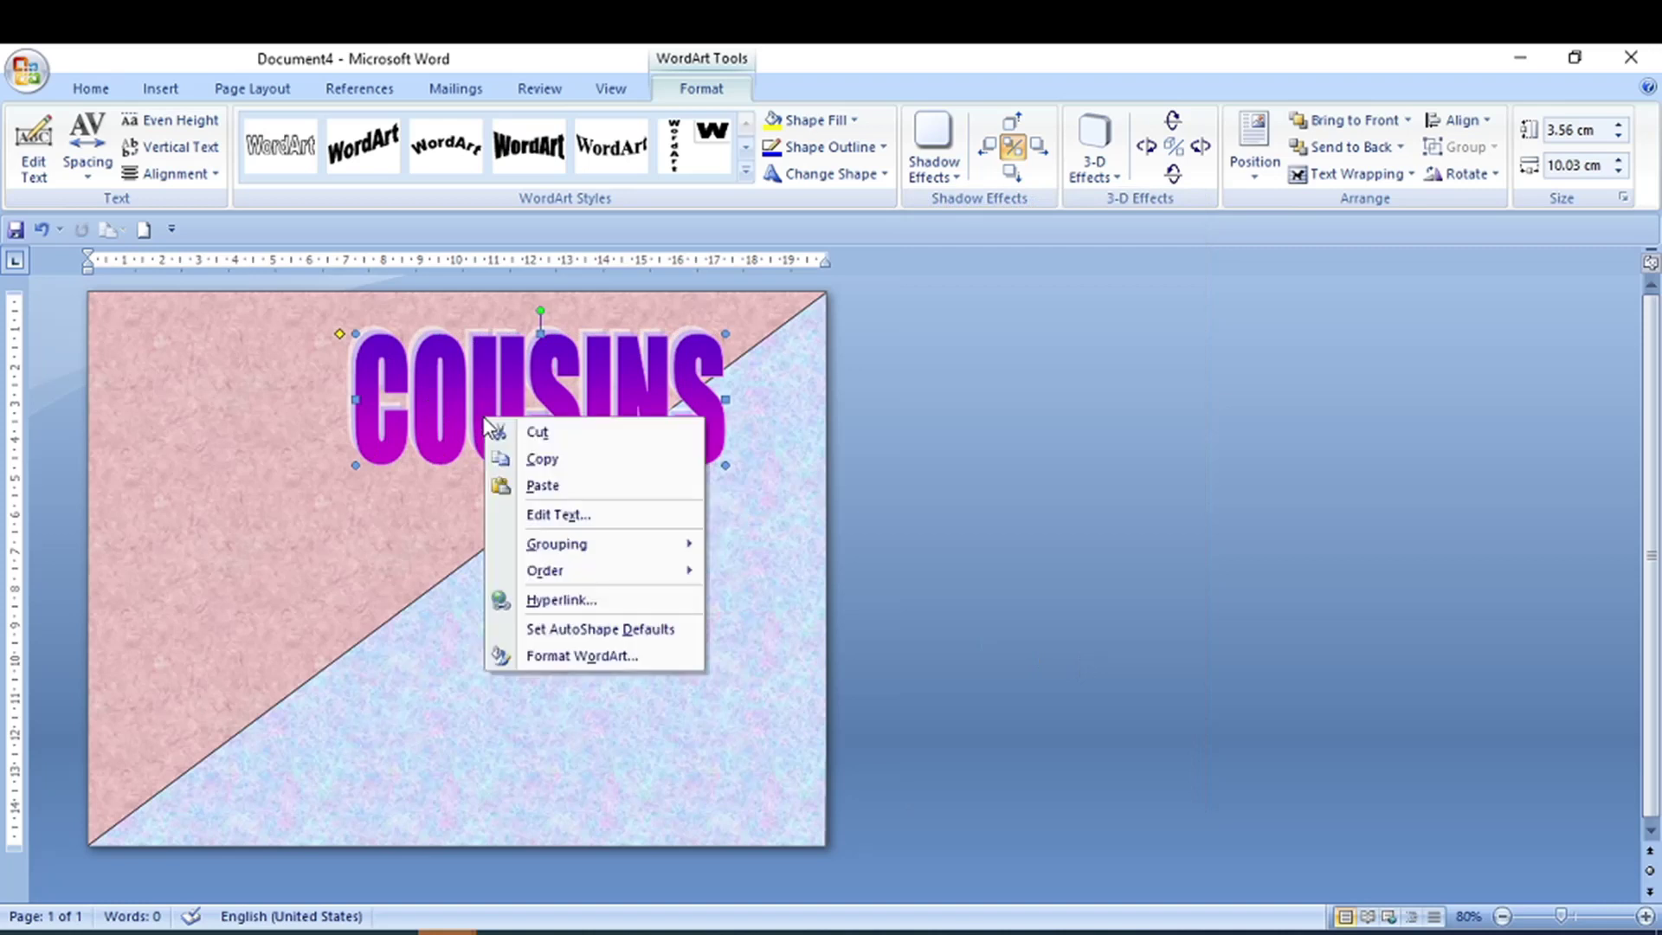
click(587, 656)
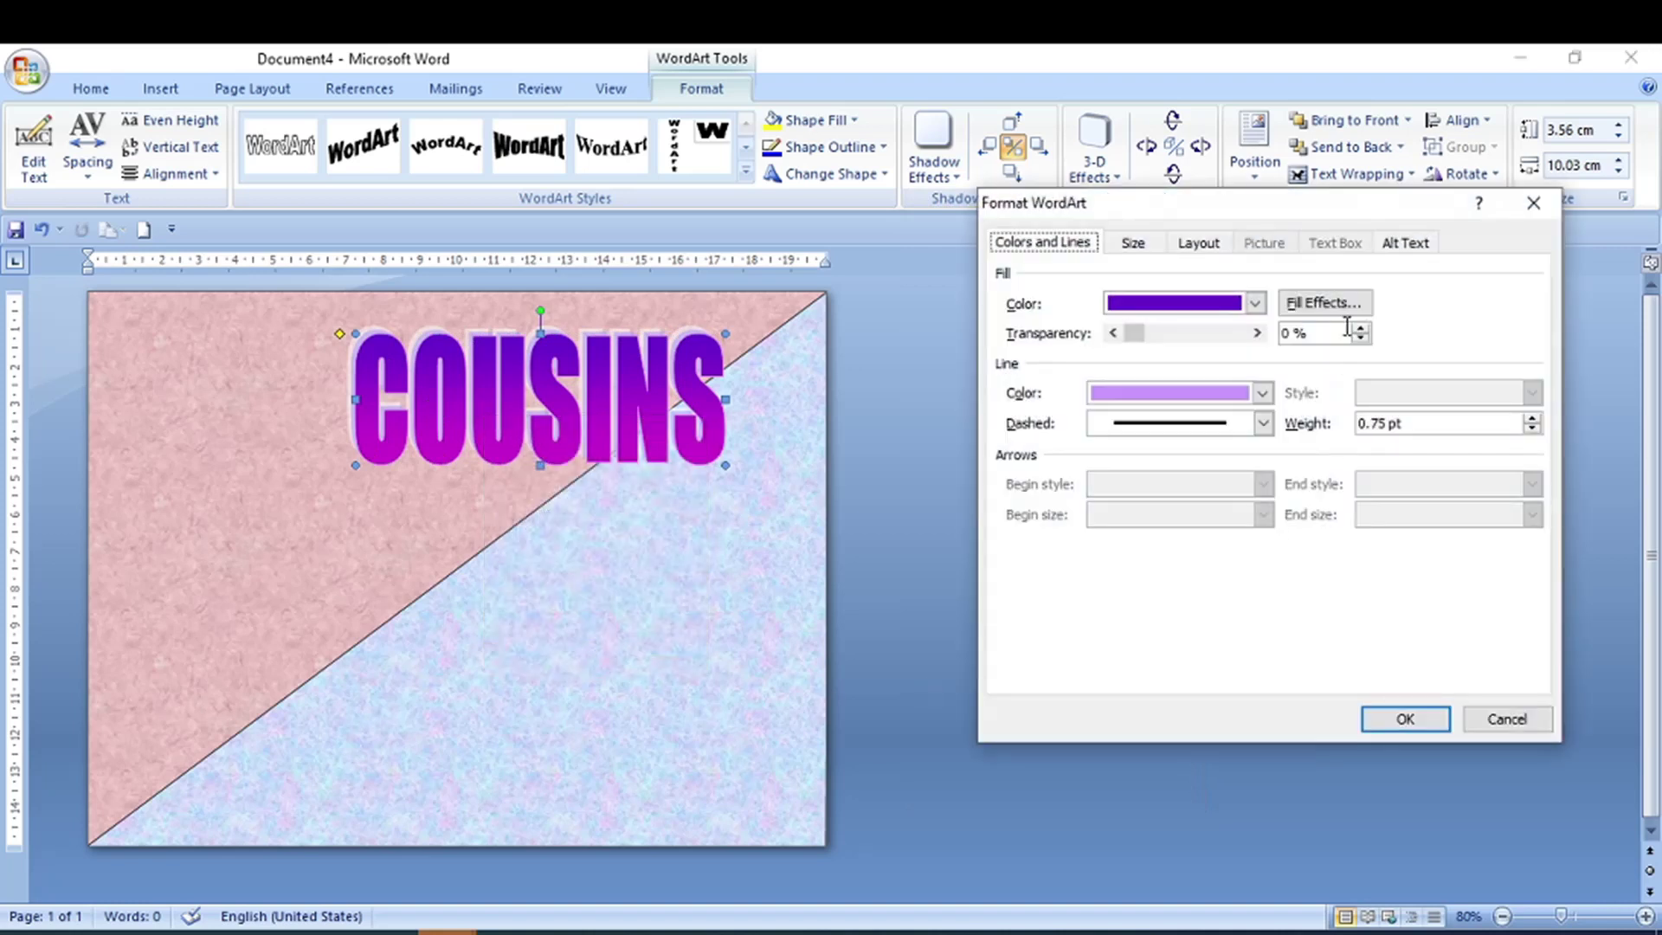
click(1324, 304)
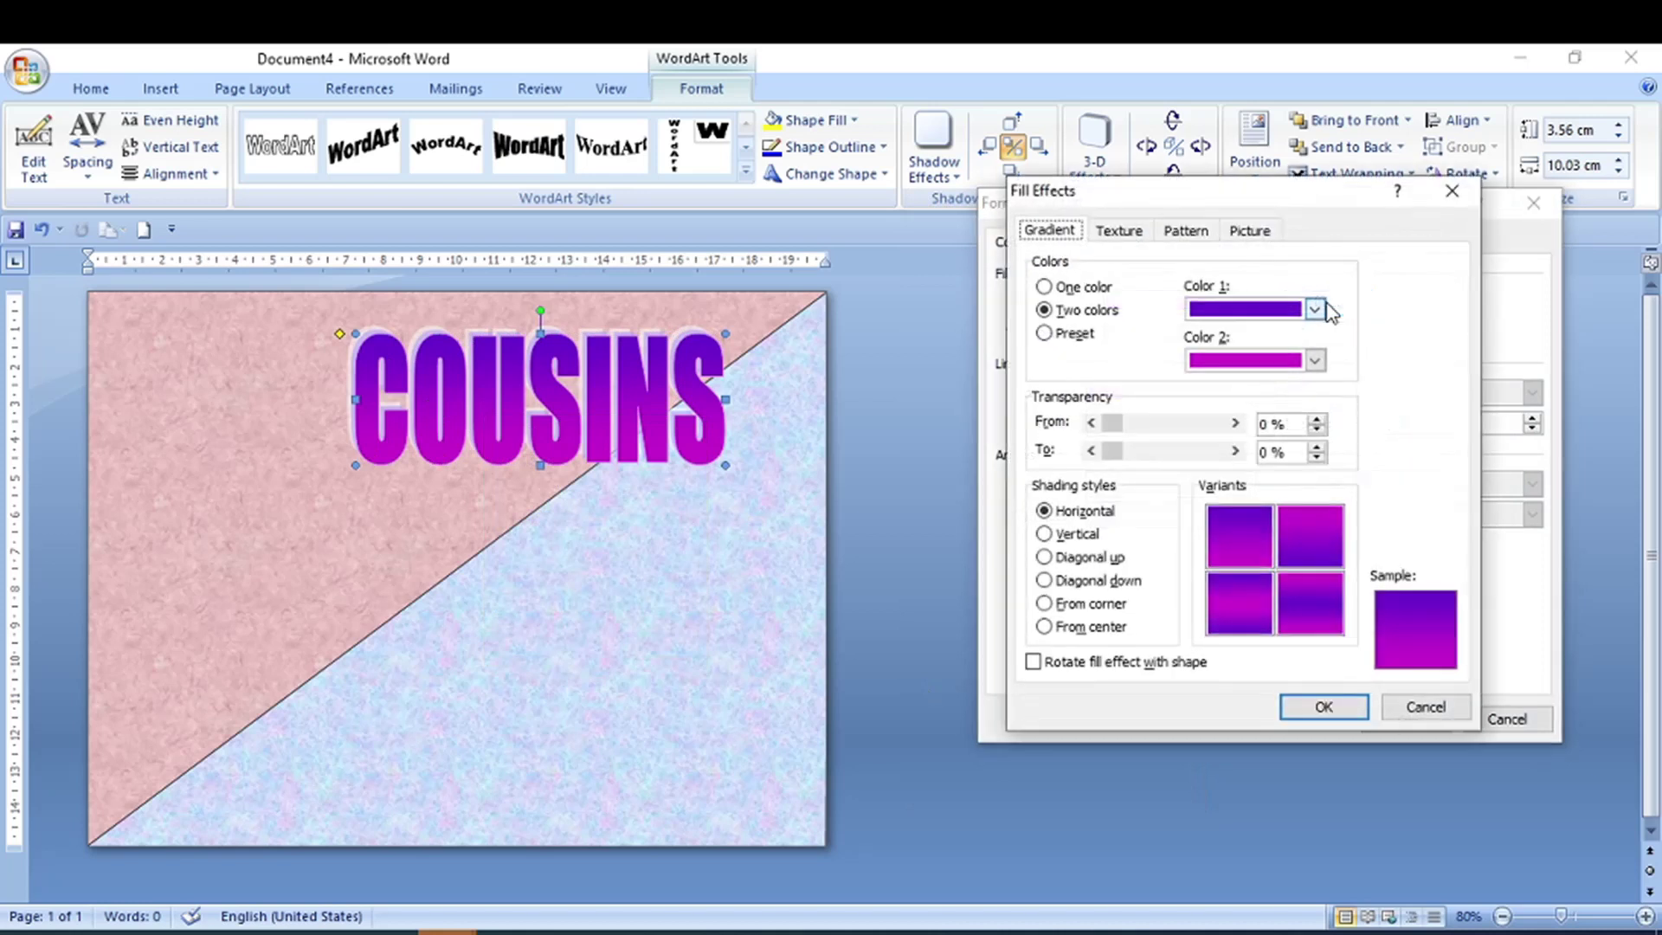
click(1251, 230)
click(1306, 527)
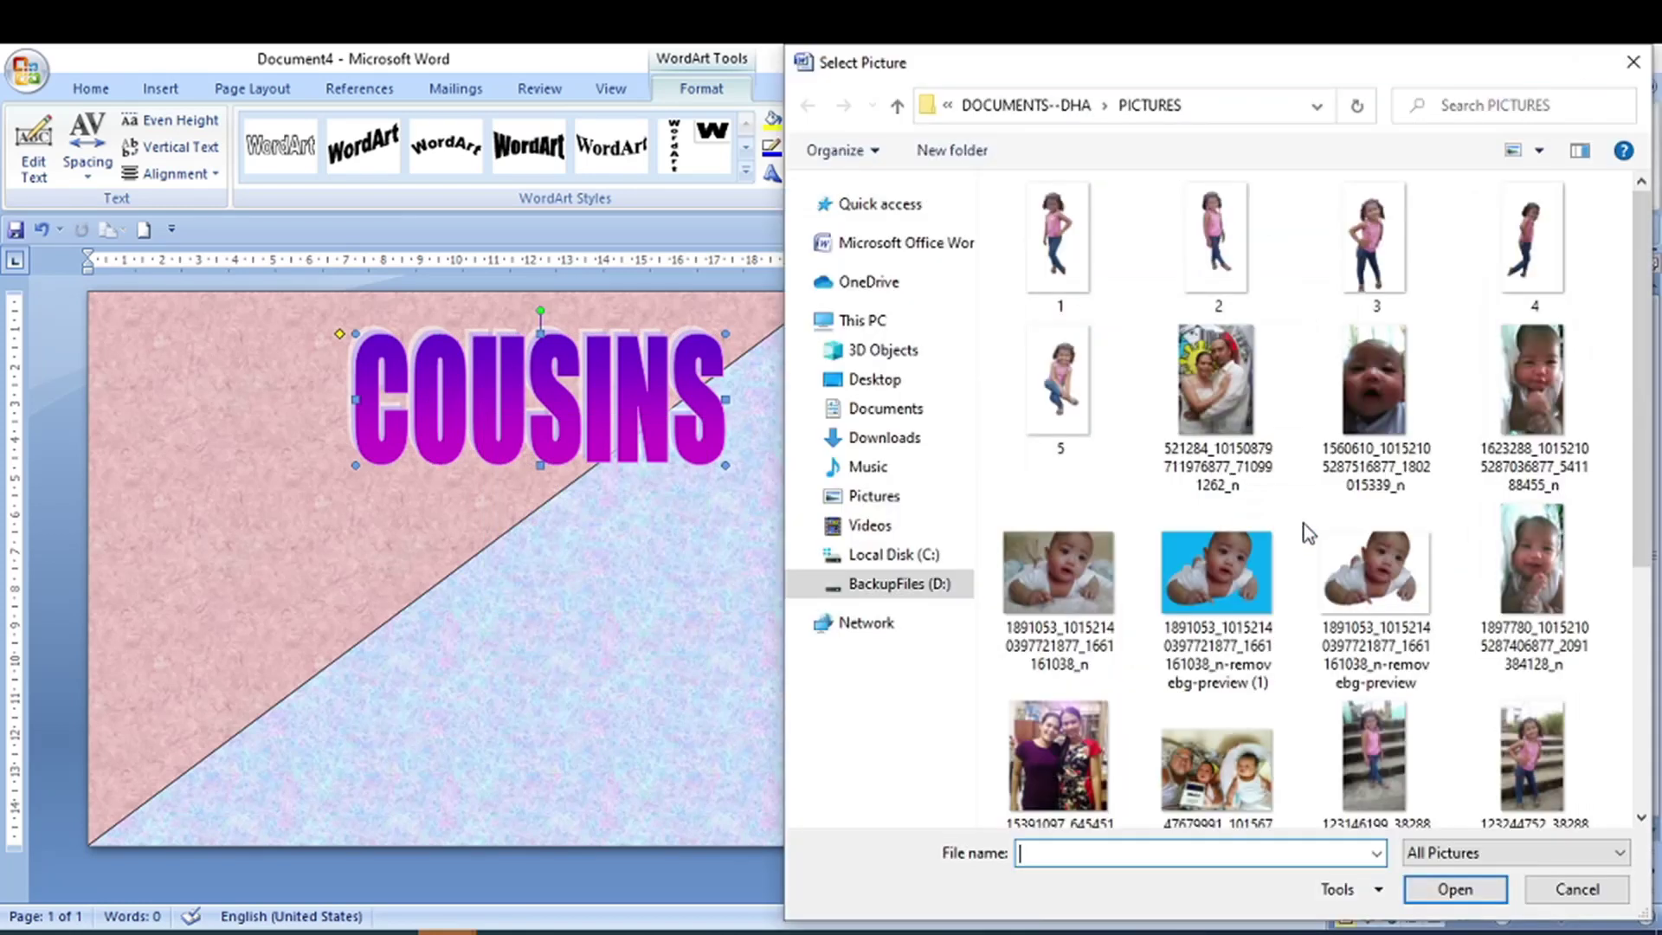
click(1047, 107)
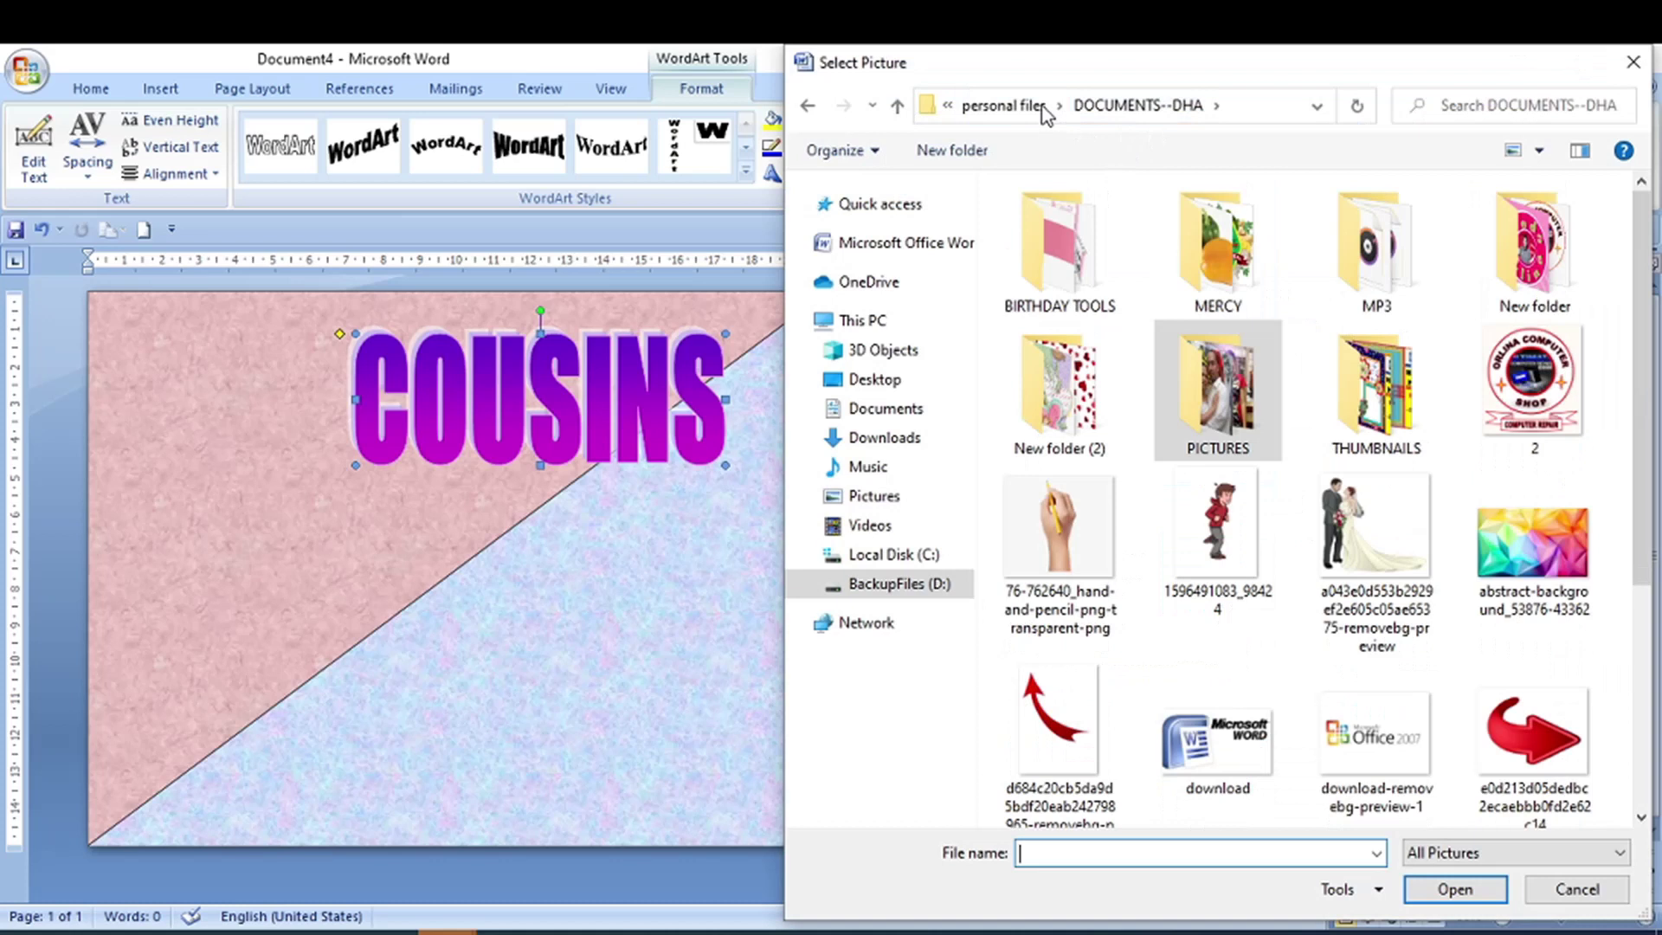
scroll(1521, 586, down, 3)
scroll(1521, 585, up, 3)
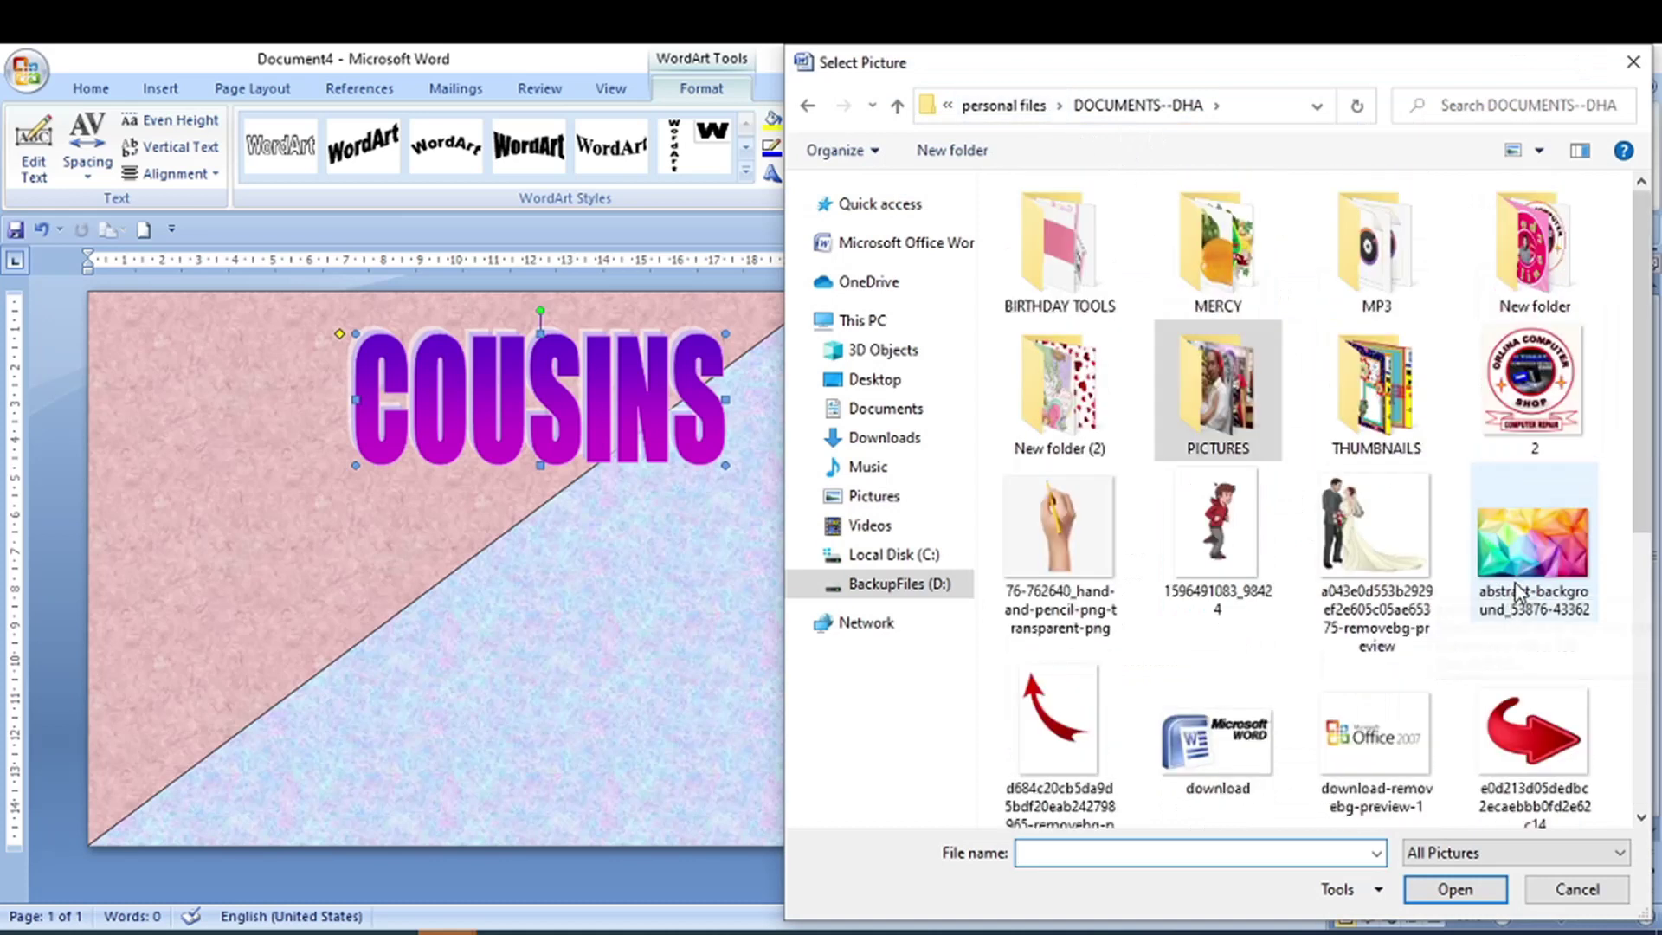
double_click(1517, 593)
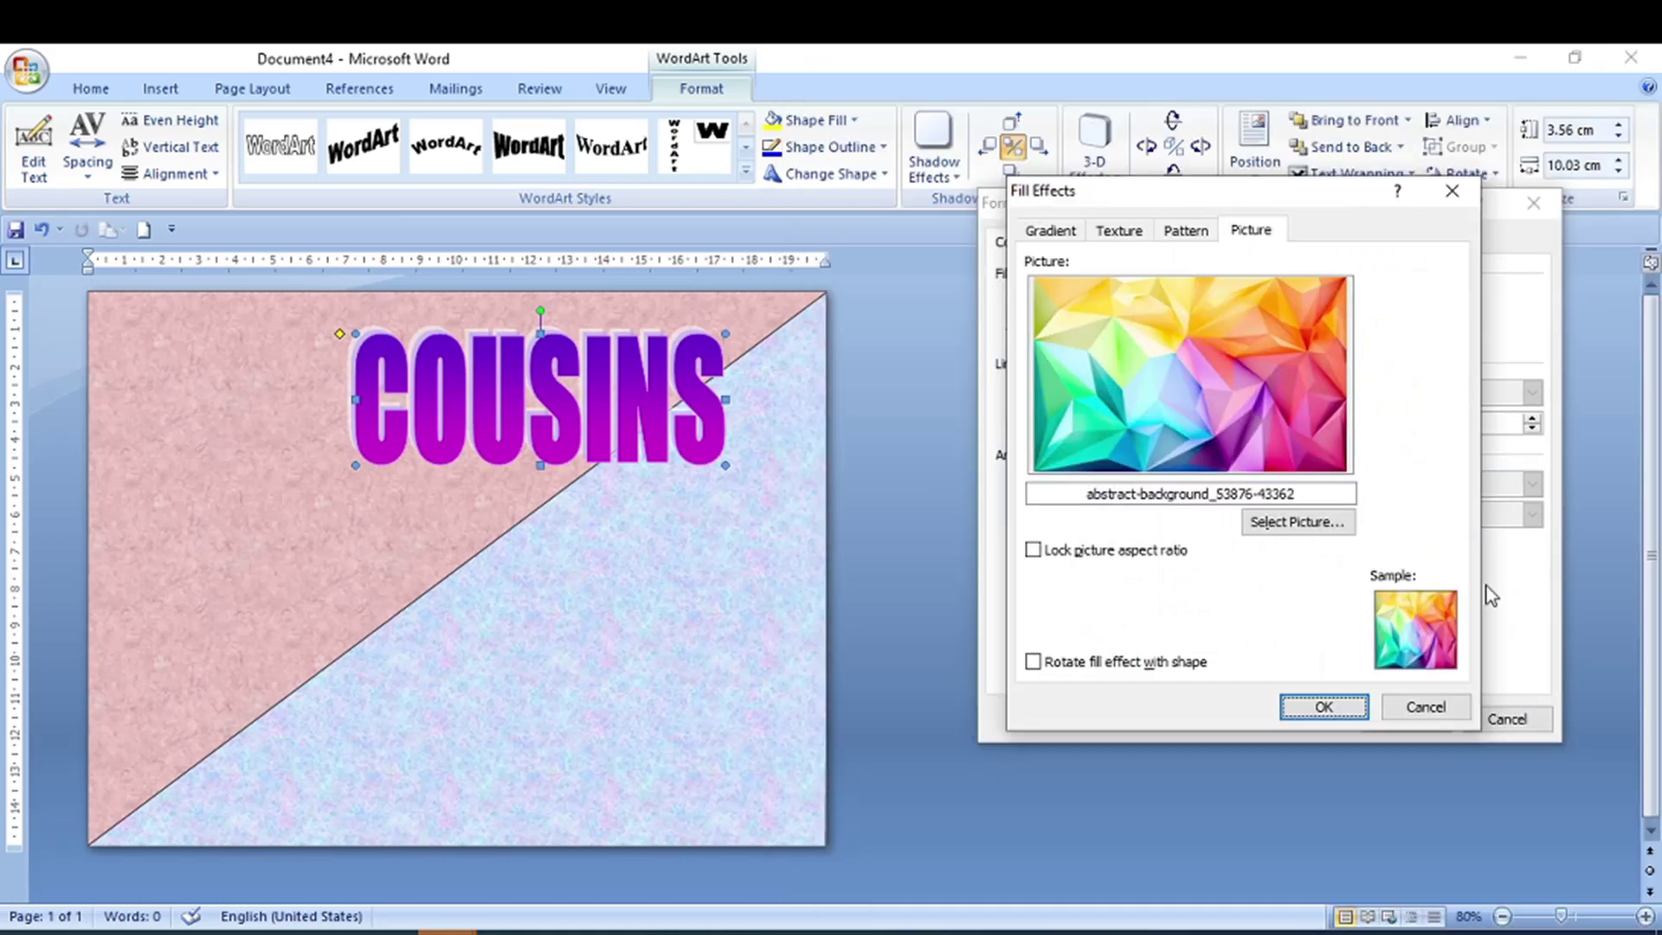
click(1325, 708)
click(1396, 719)
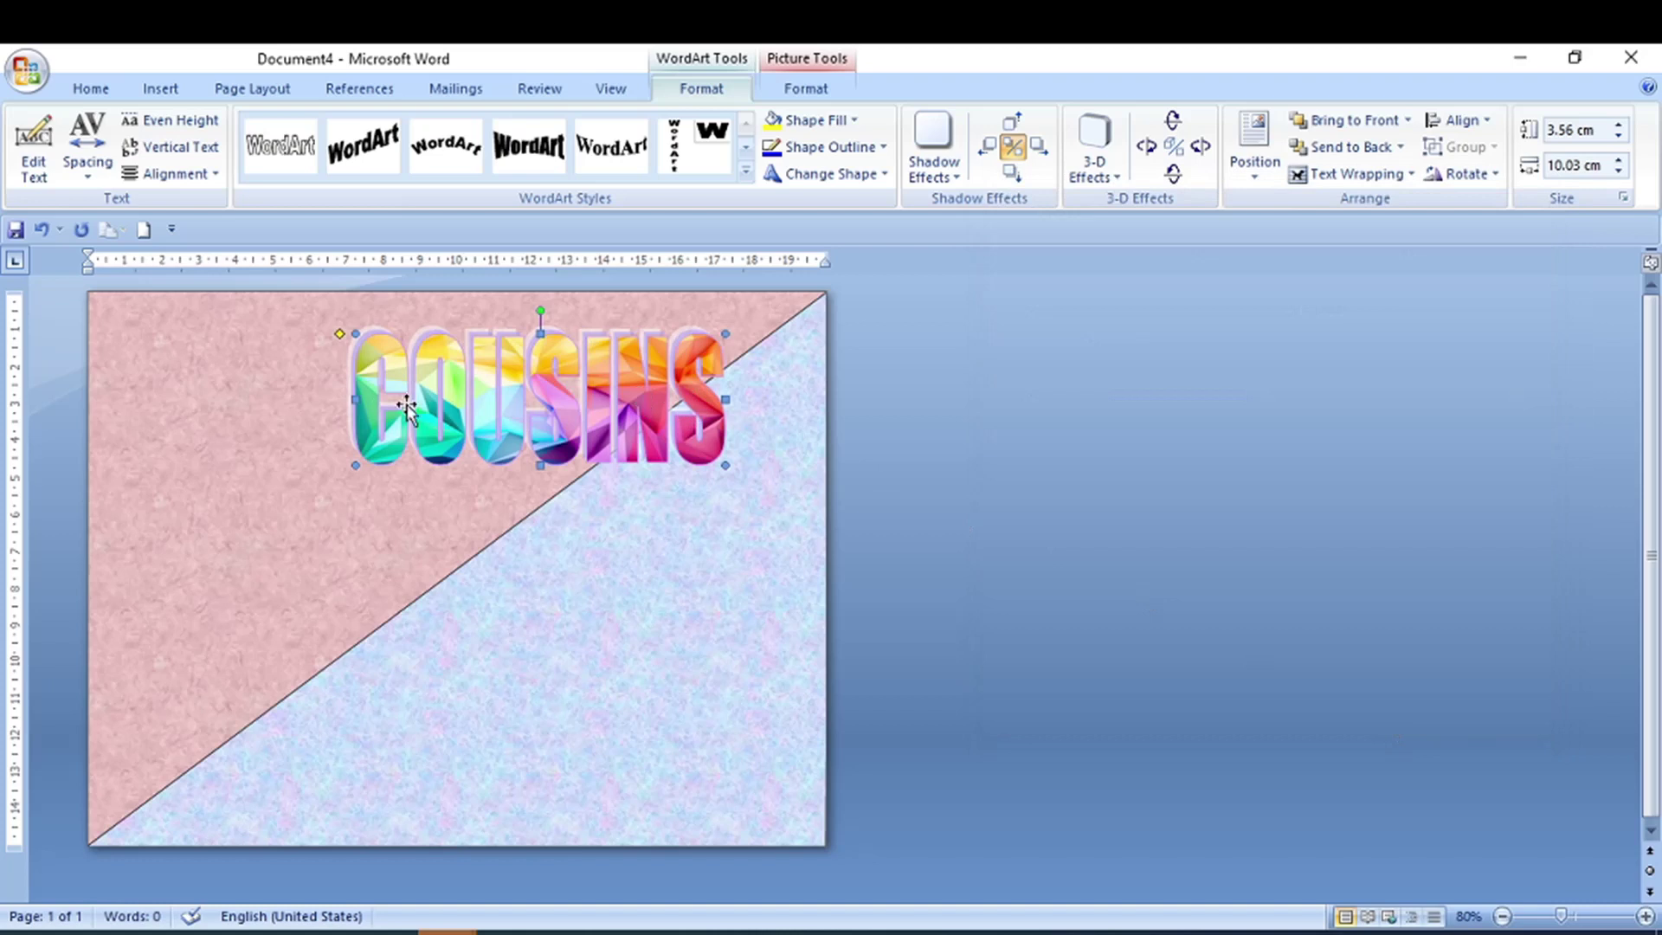
Step: Widen COUSINS to the left and nudge it slightly up on the page
drag(344, 401, 326, 416)
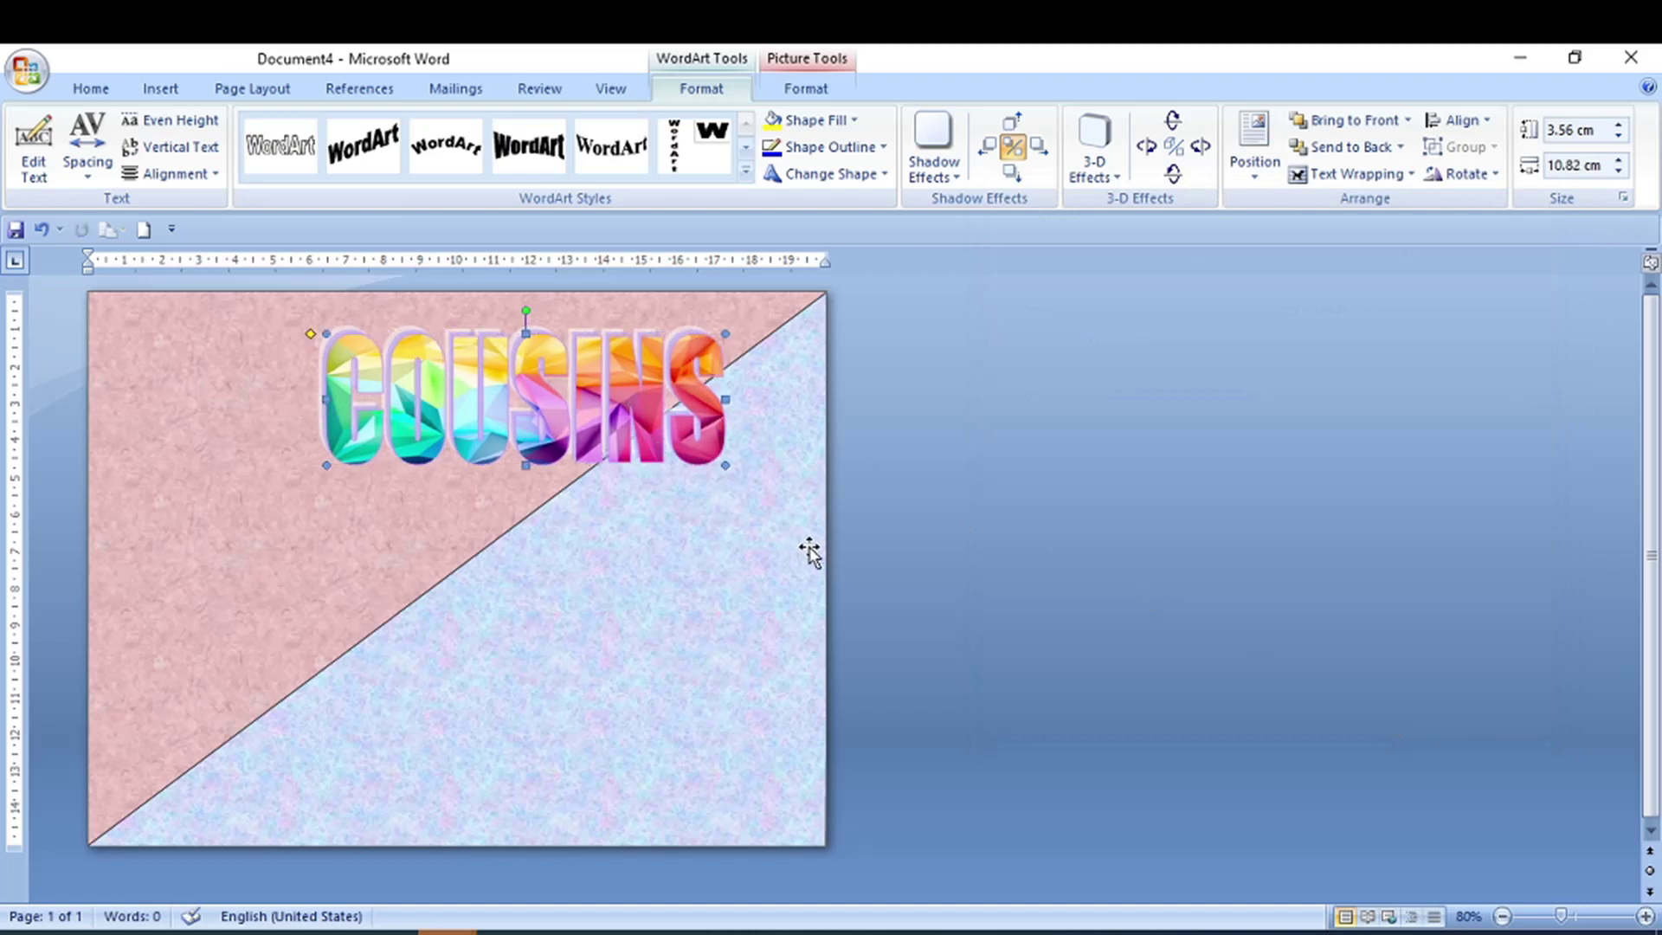
ctrl+scroll(808, 553, up, 1)
ctrl+scroll(808, 554, up, 1)
ctrl+scroll(810, 558, up, 1)
ctrl+scroll(809, 561, up, 3)
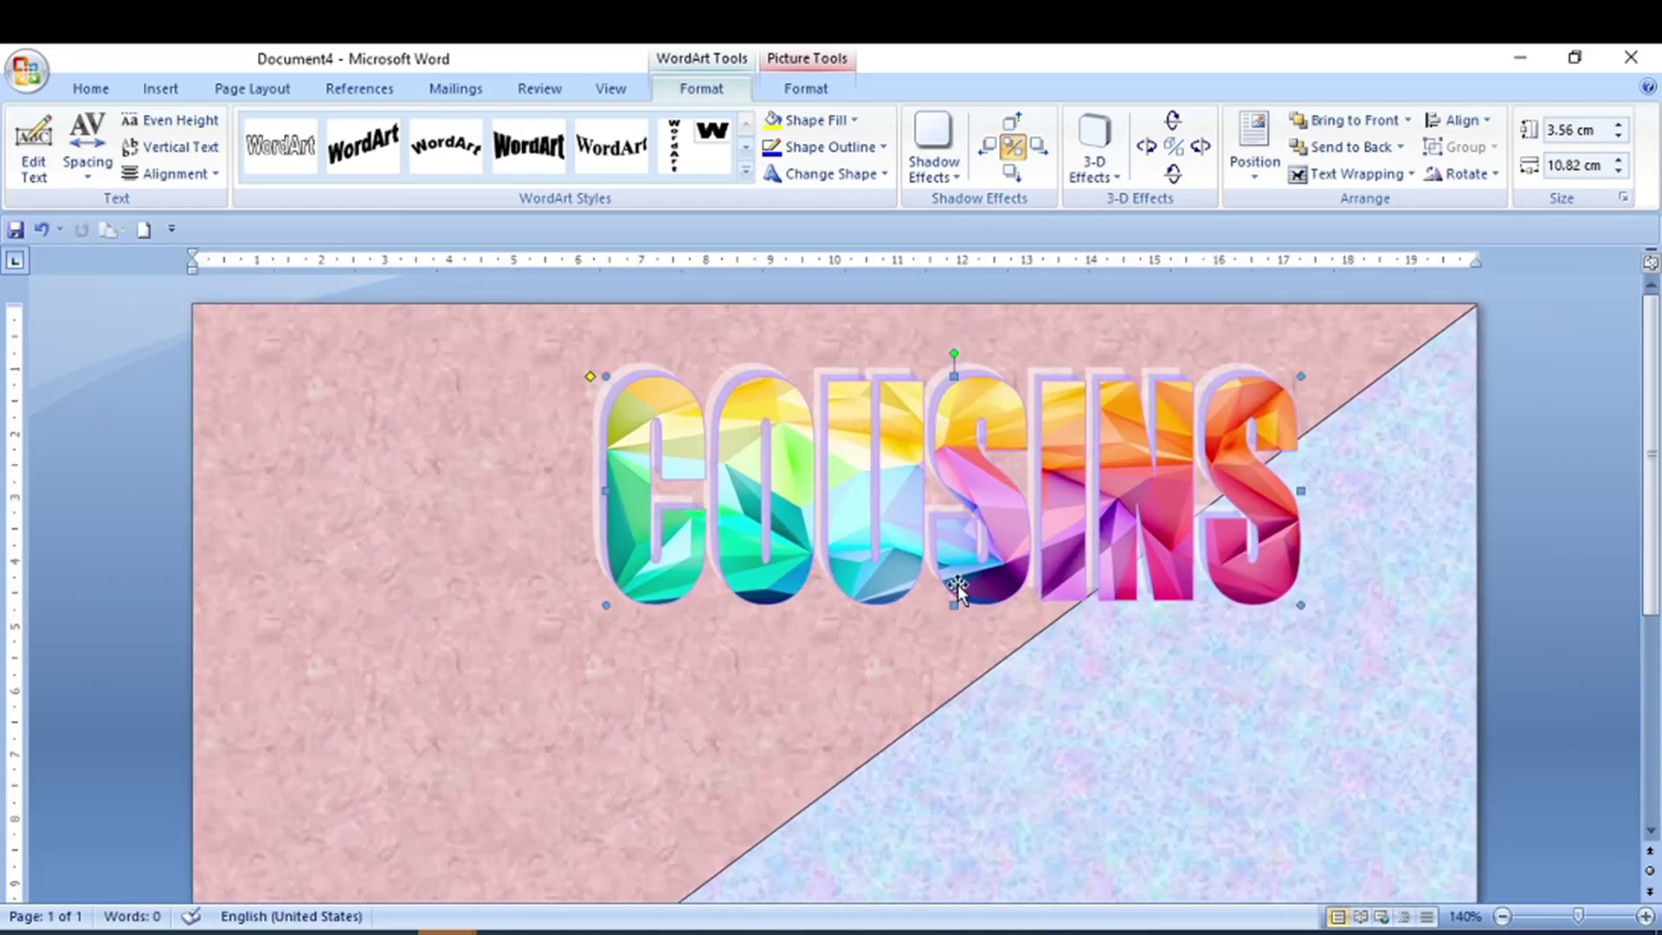
drag(955, 604, 955, 582)
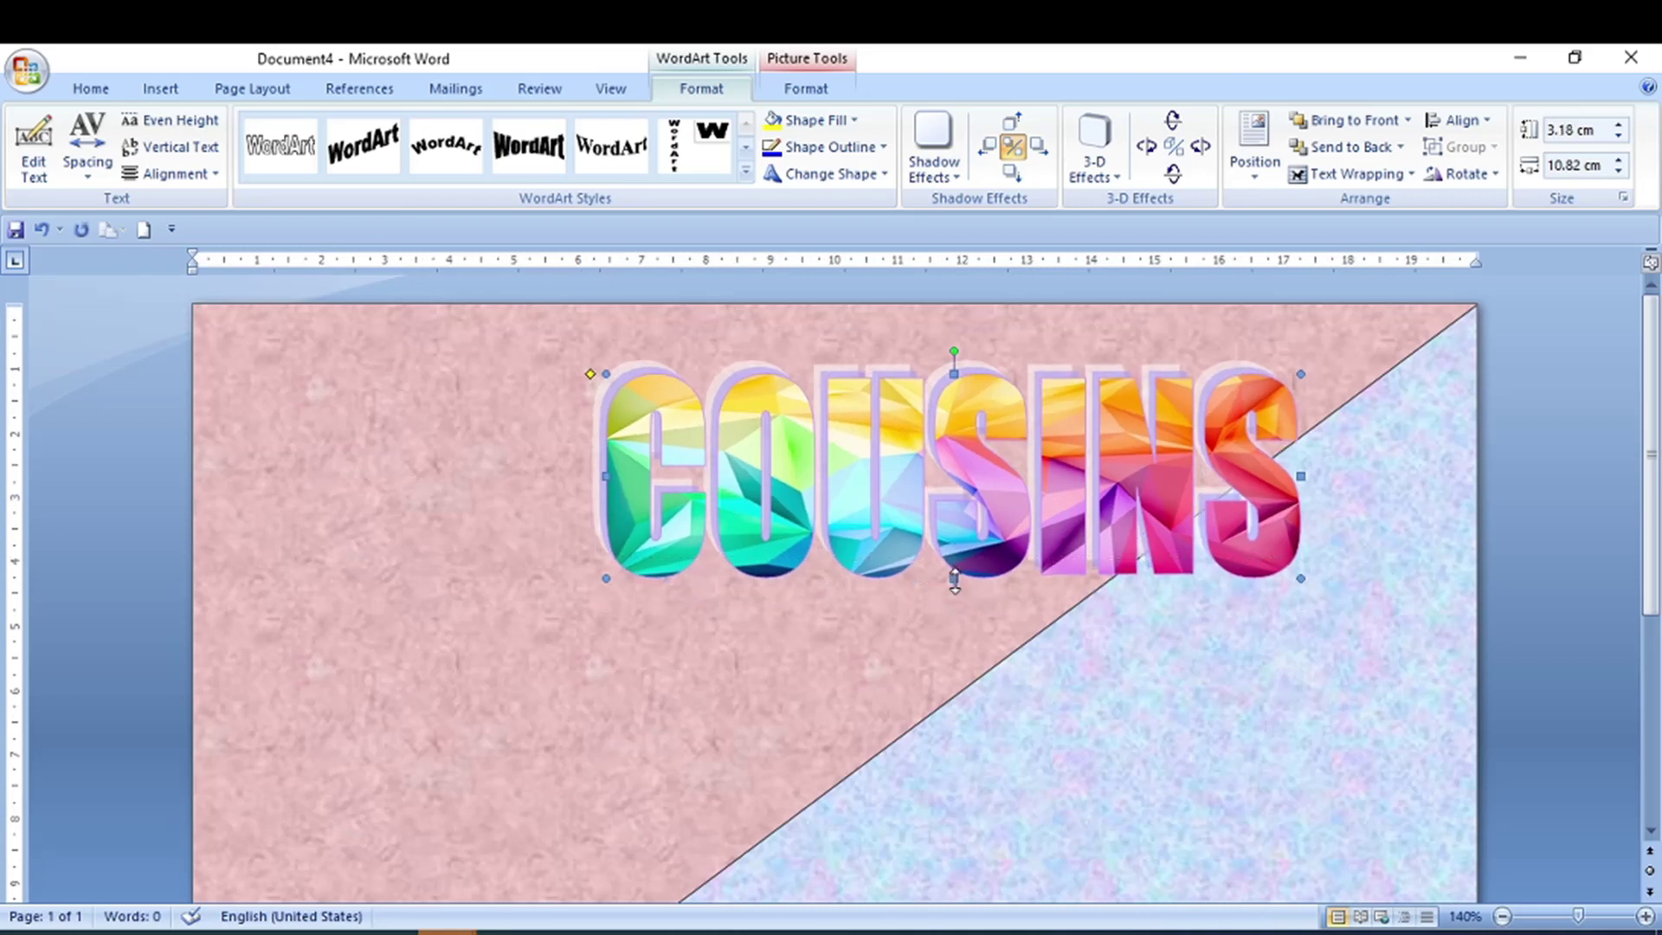
key(ctrl+z)
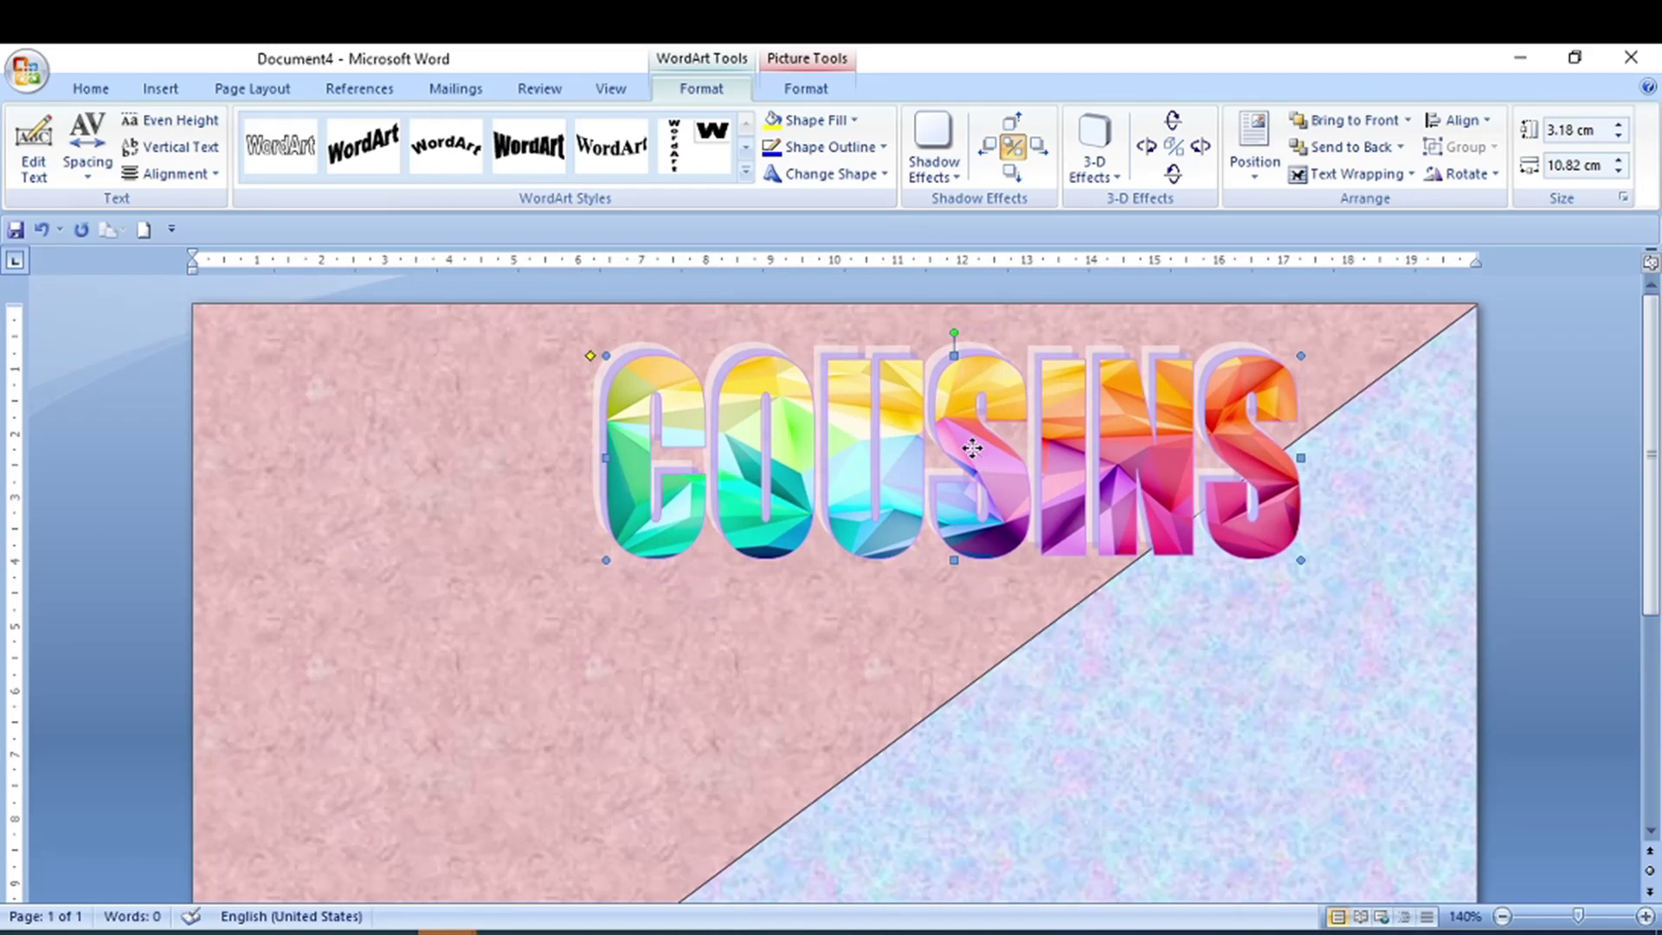
drag(976, 451, 977, 444)
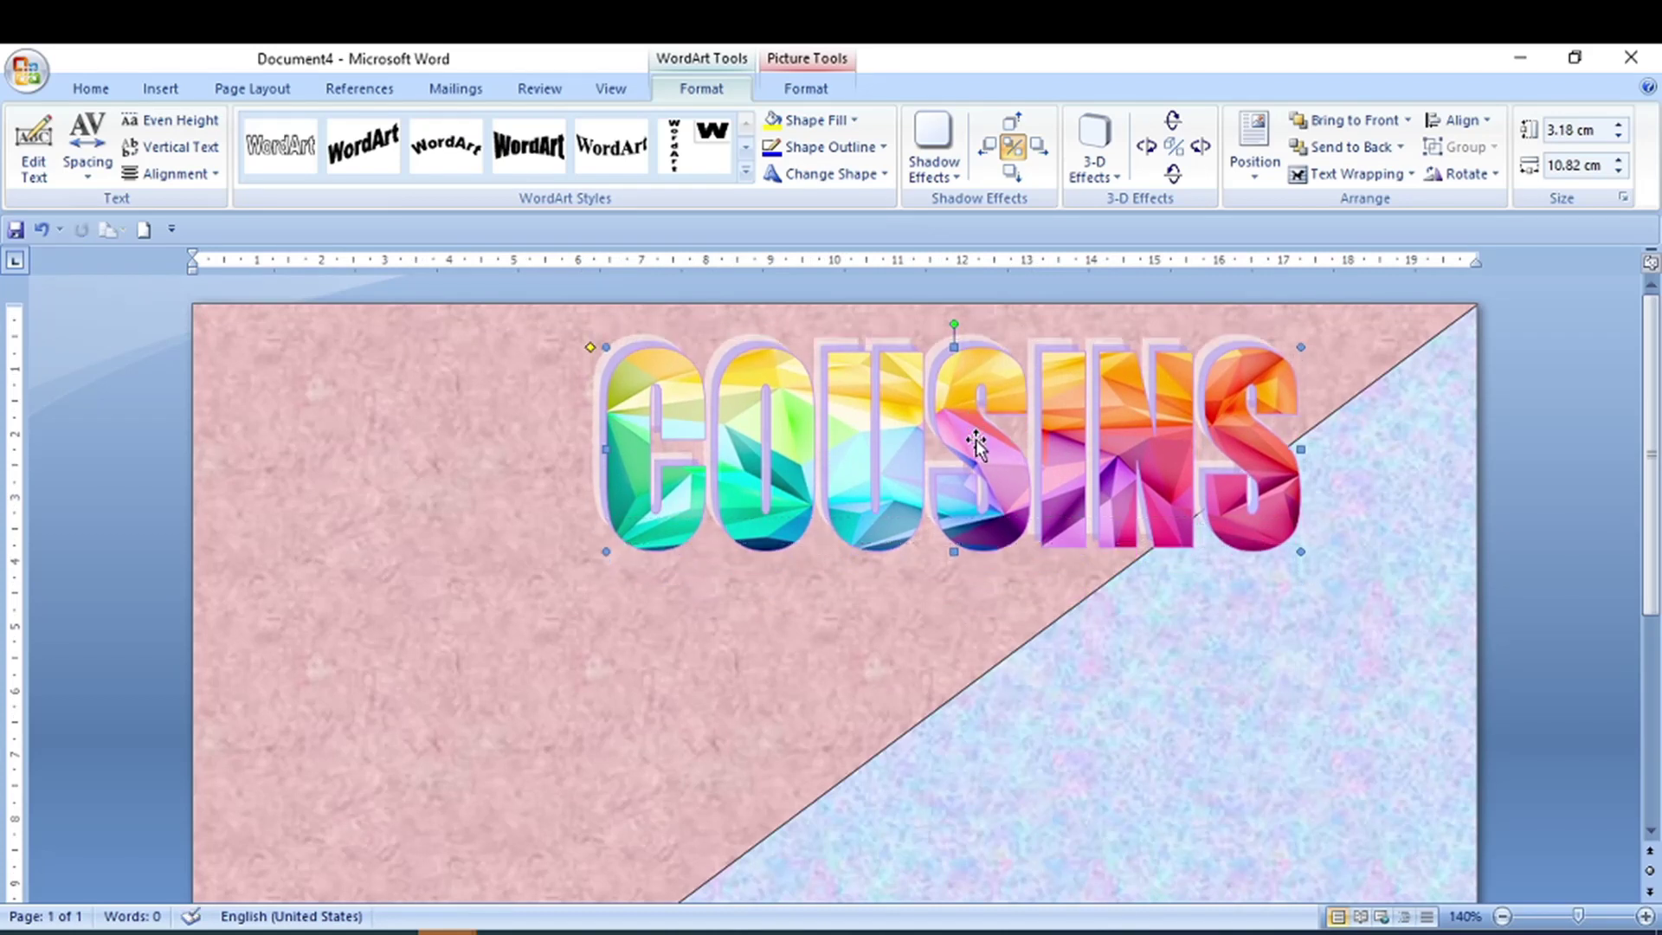
Step: Give the COUSINS letters a white outline at 2¼ pt weight
click(882, 147)
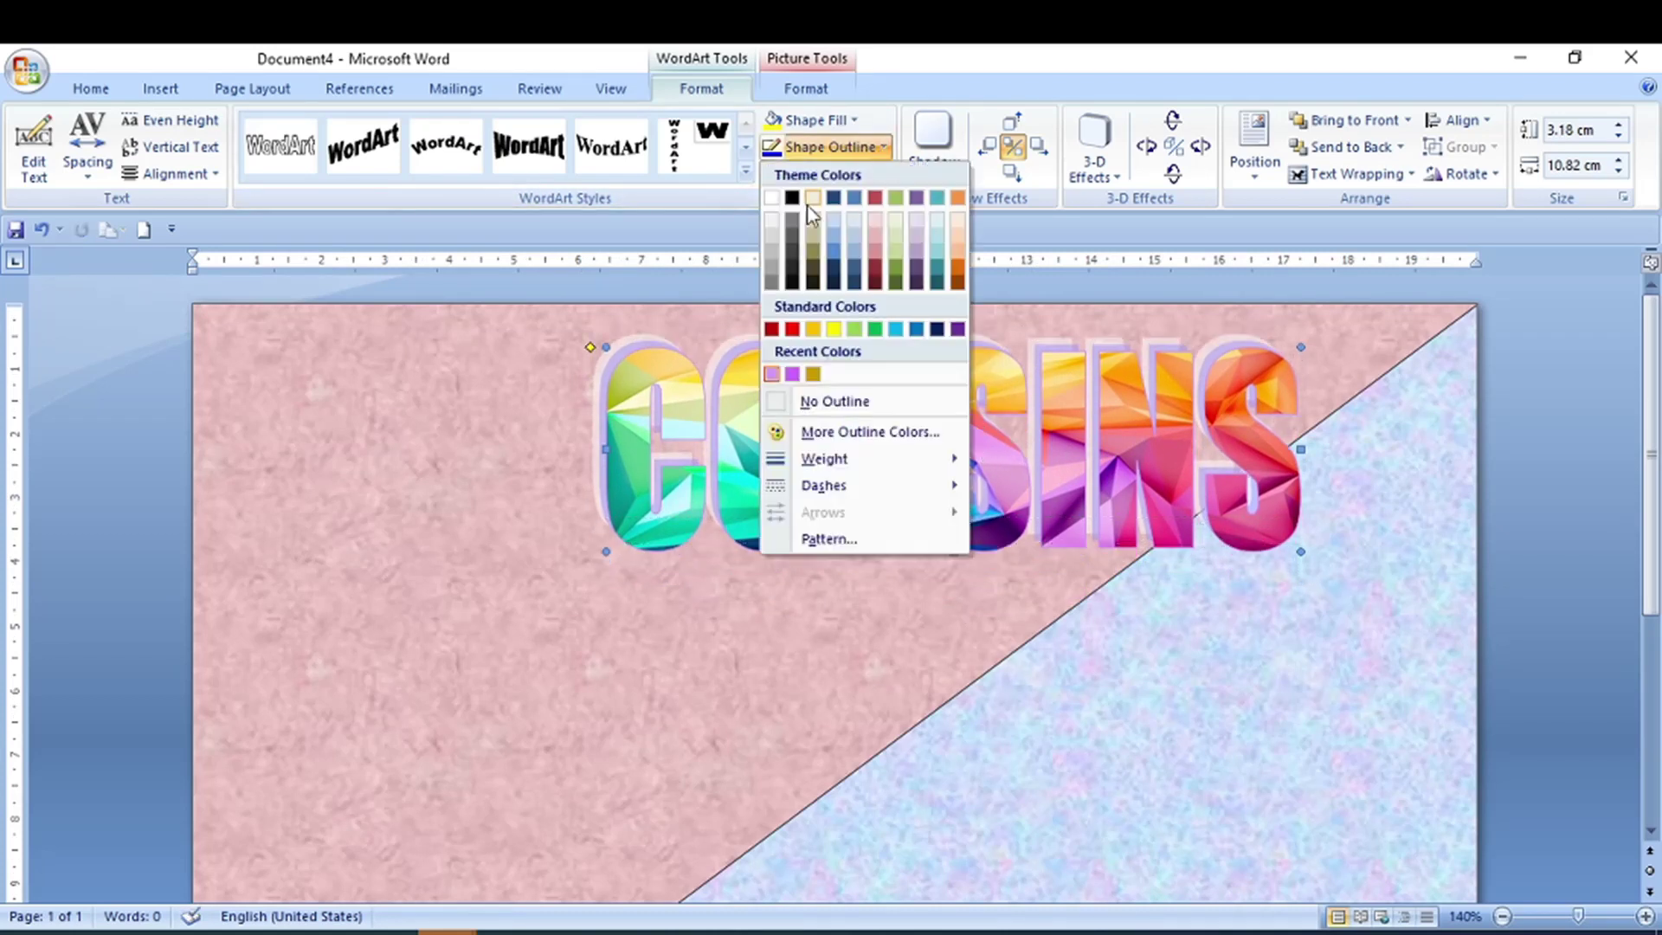
click(772, 199)
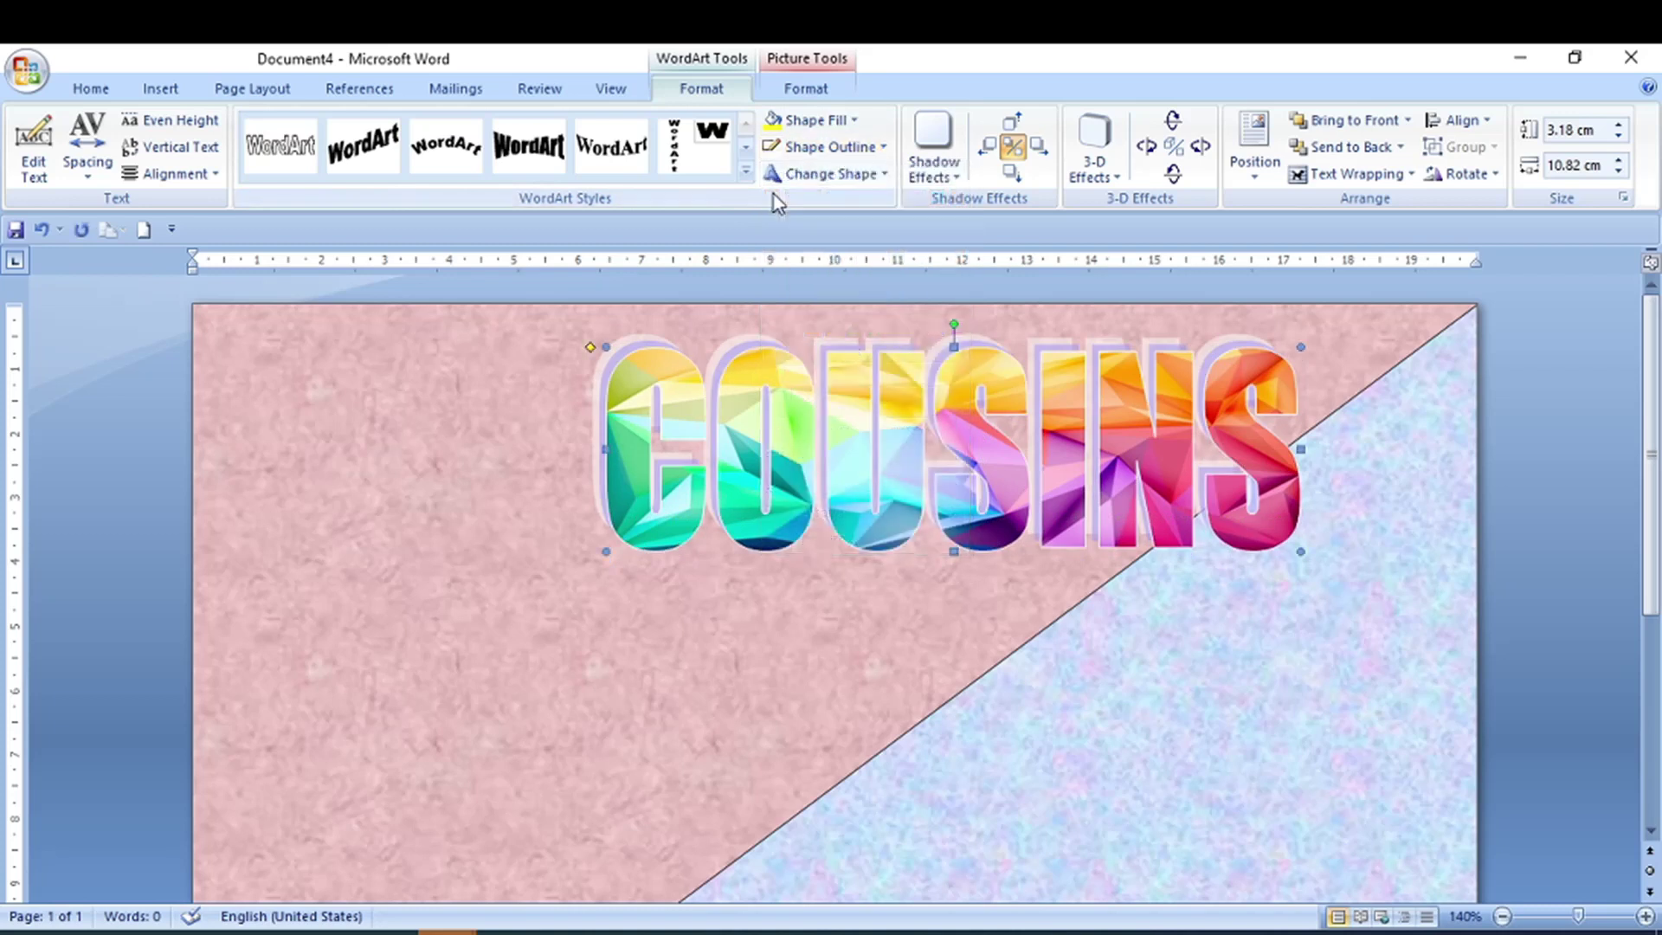
click(814, 154)
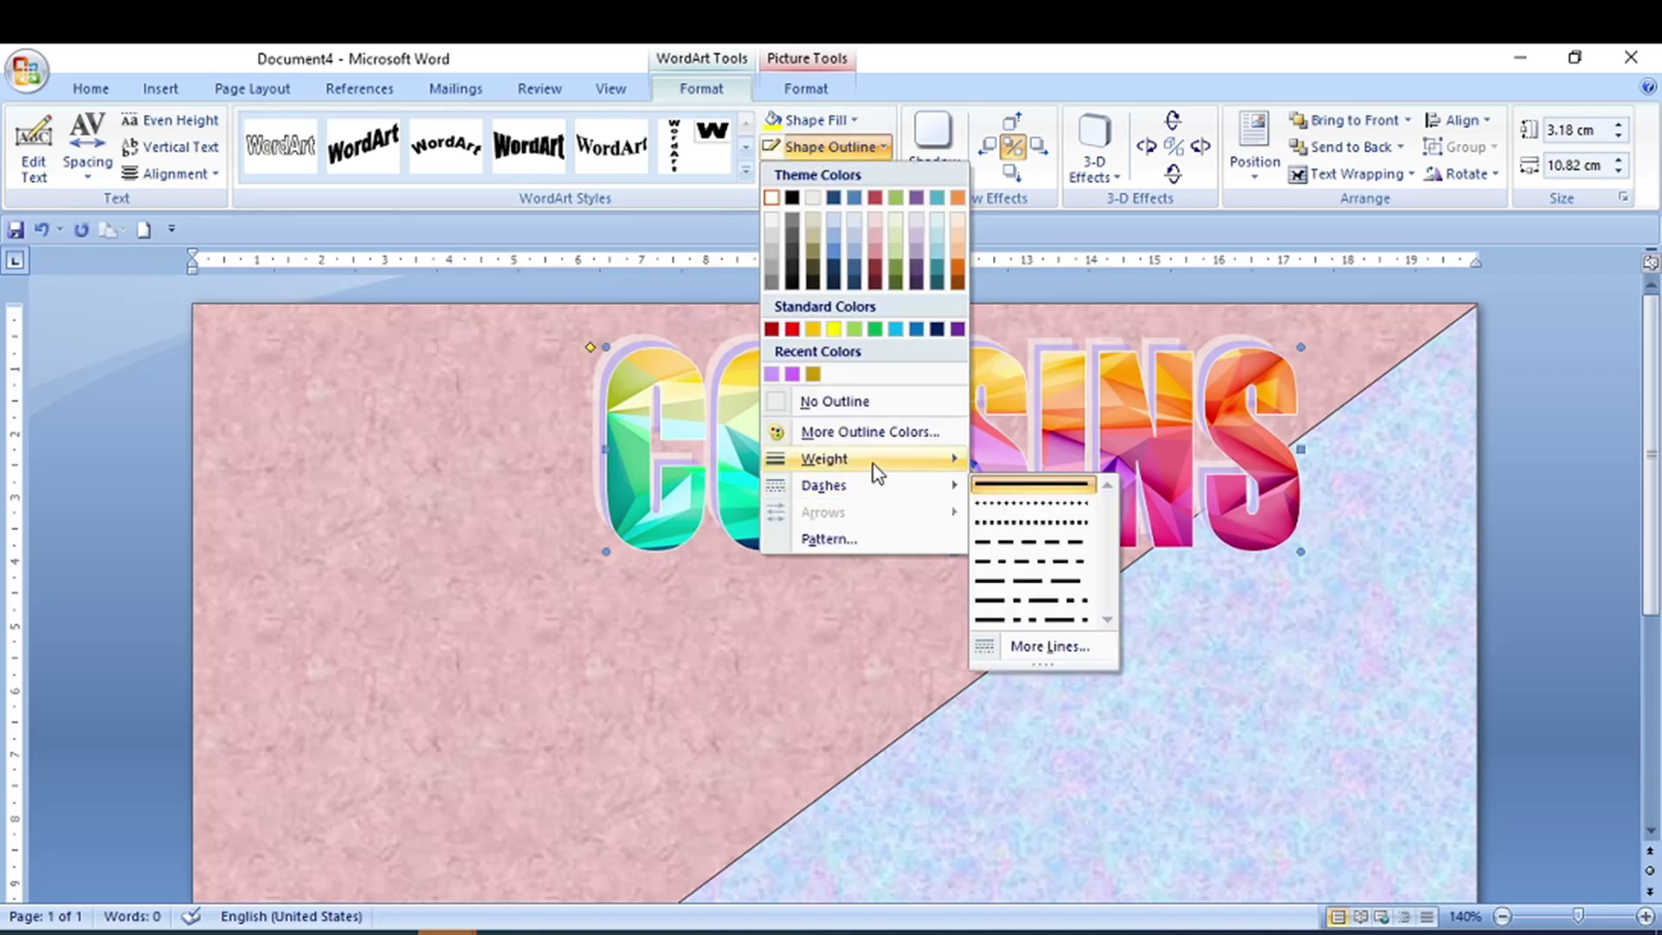
mouse_move(823, 459)
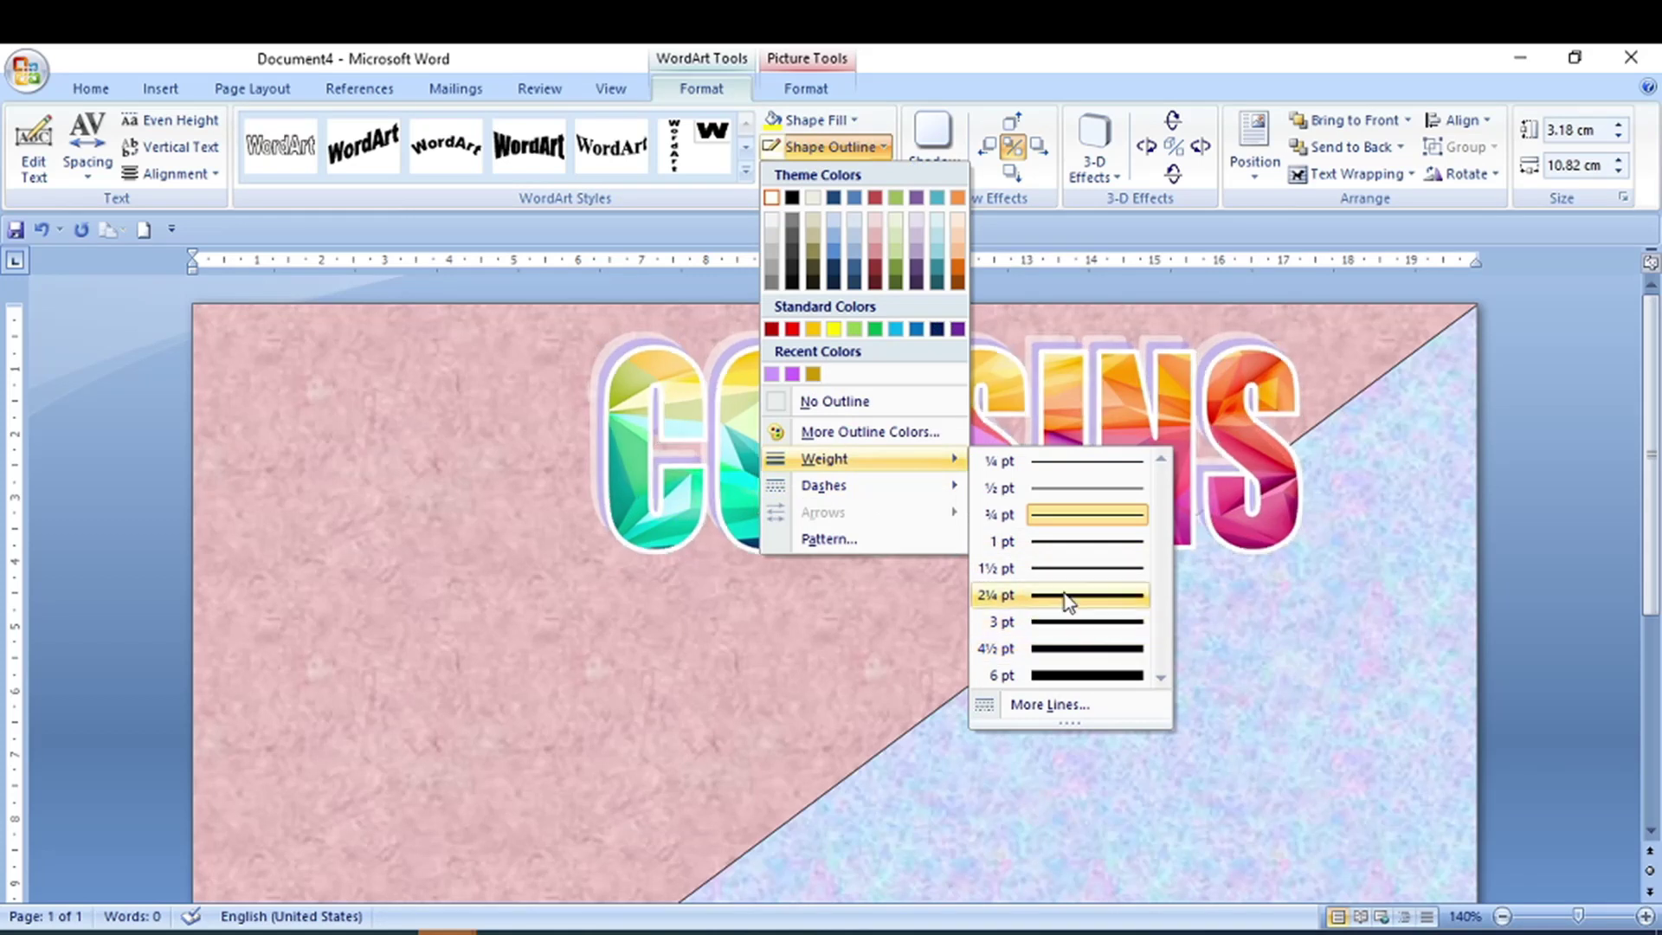
click(1068, 597)
scroll(1159, 641, down, 4)
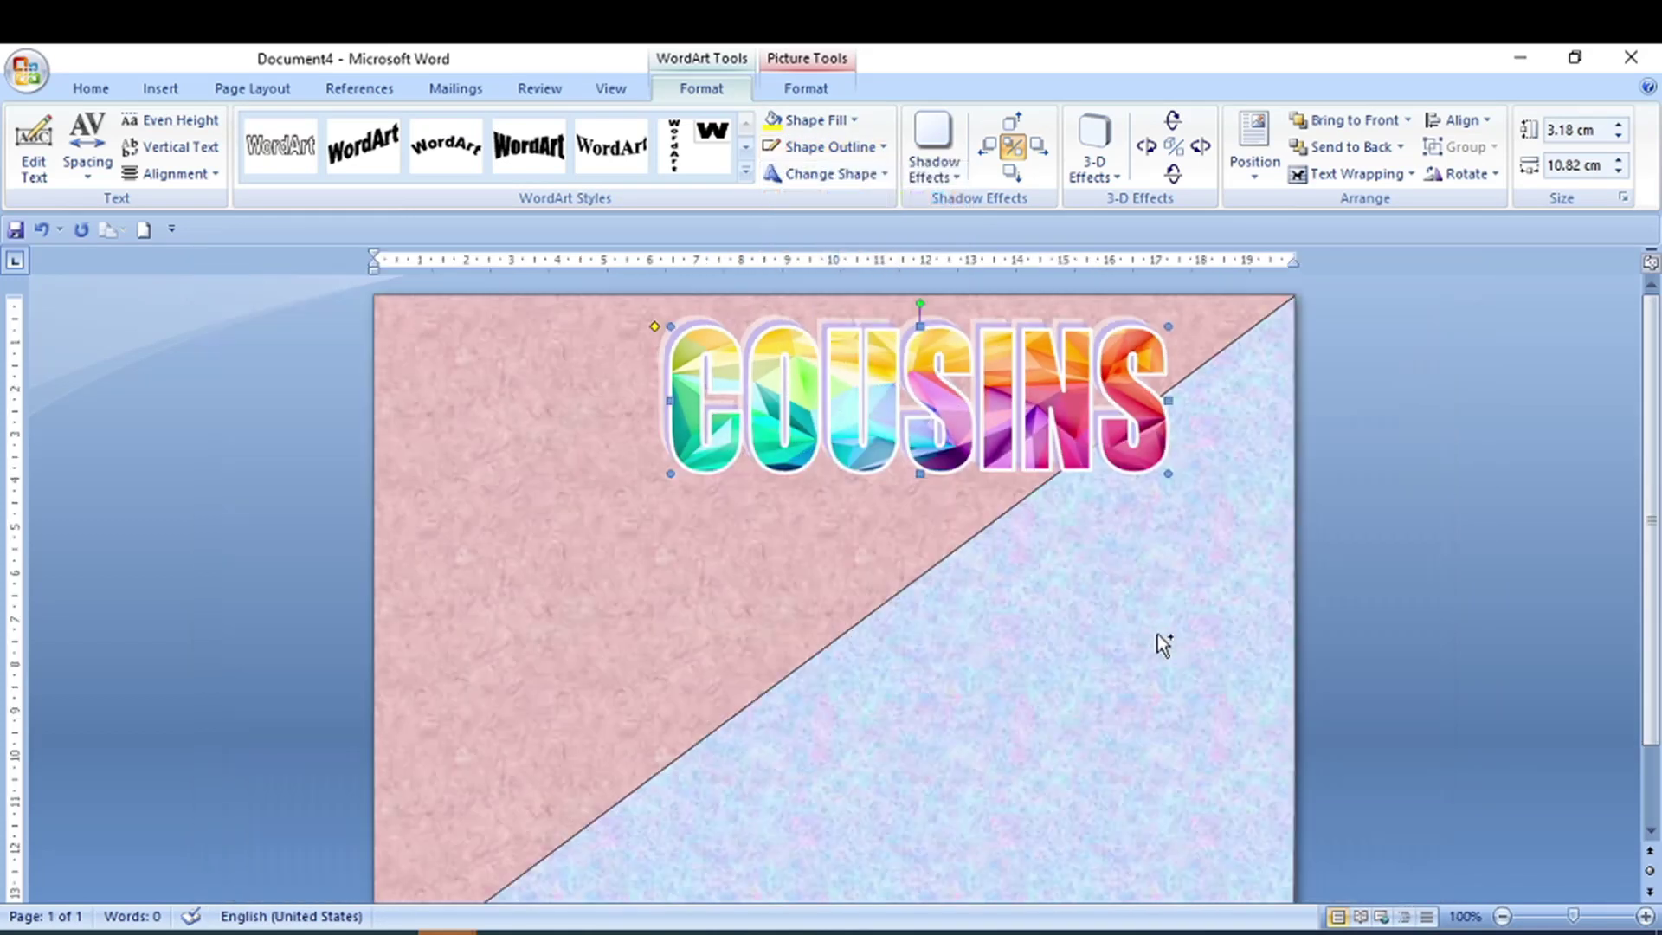
scroll(1159, 640, down, 4)
scroll(1158, 636, up, 1)
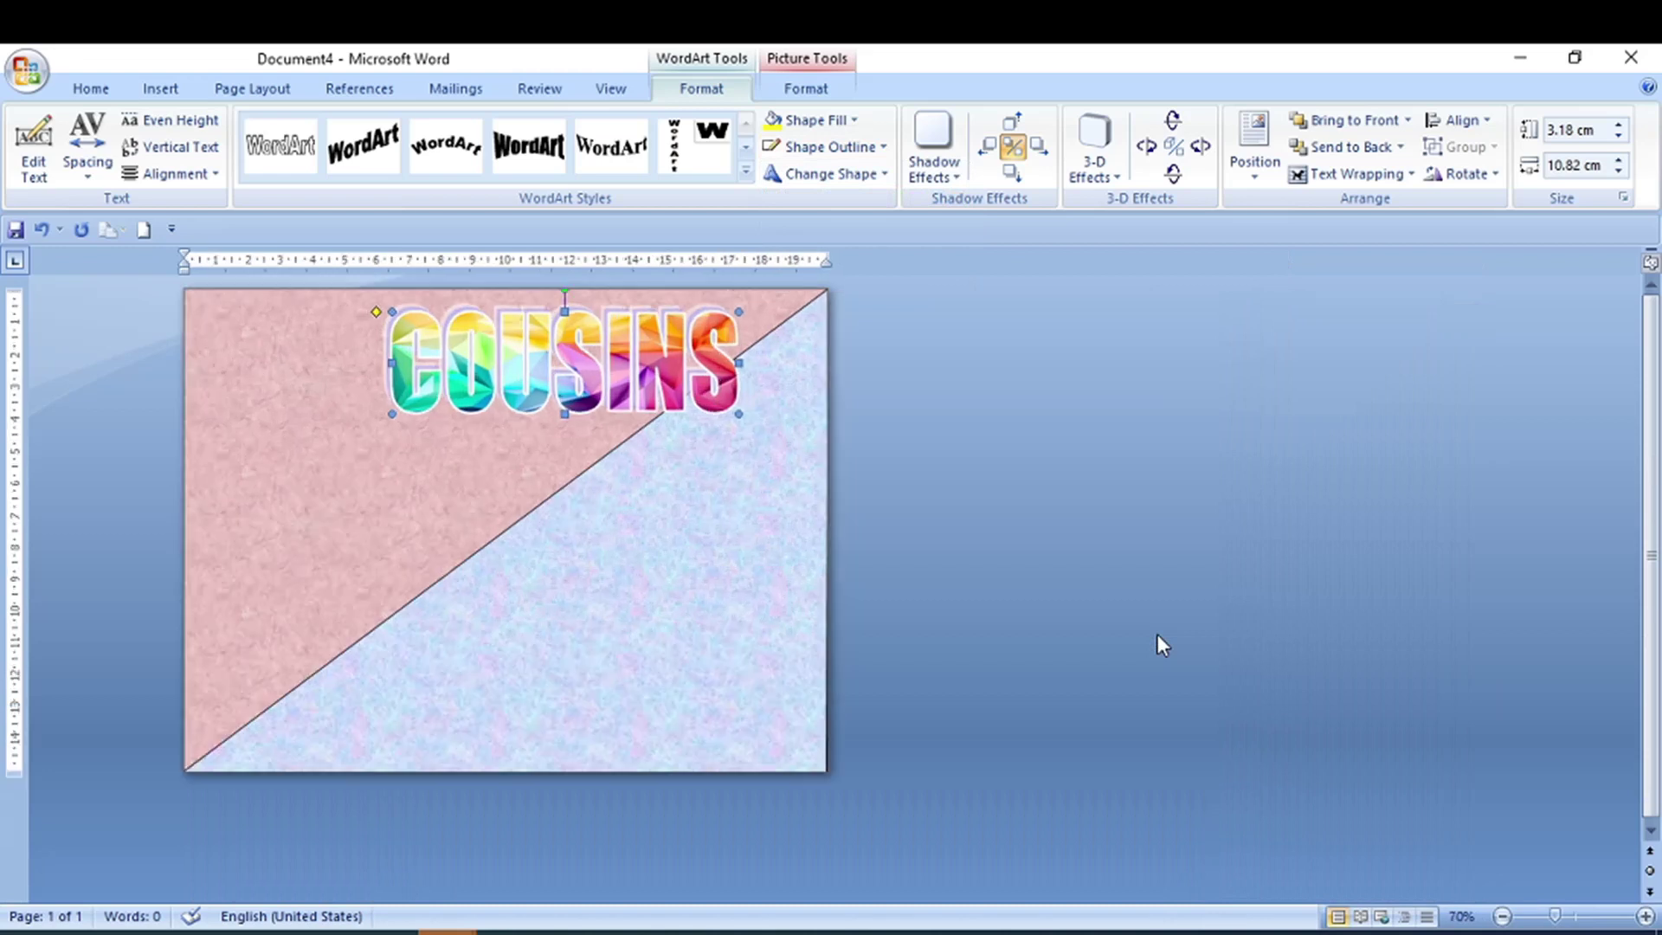
click(662, 502)
click(160, 90)
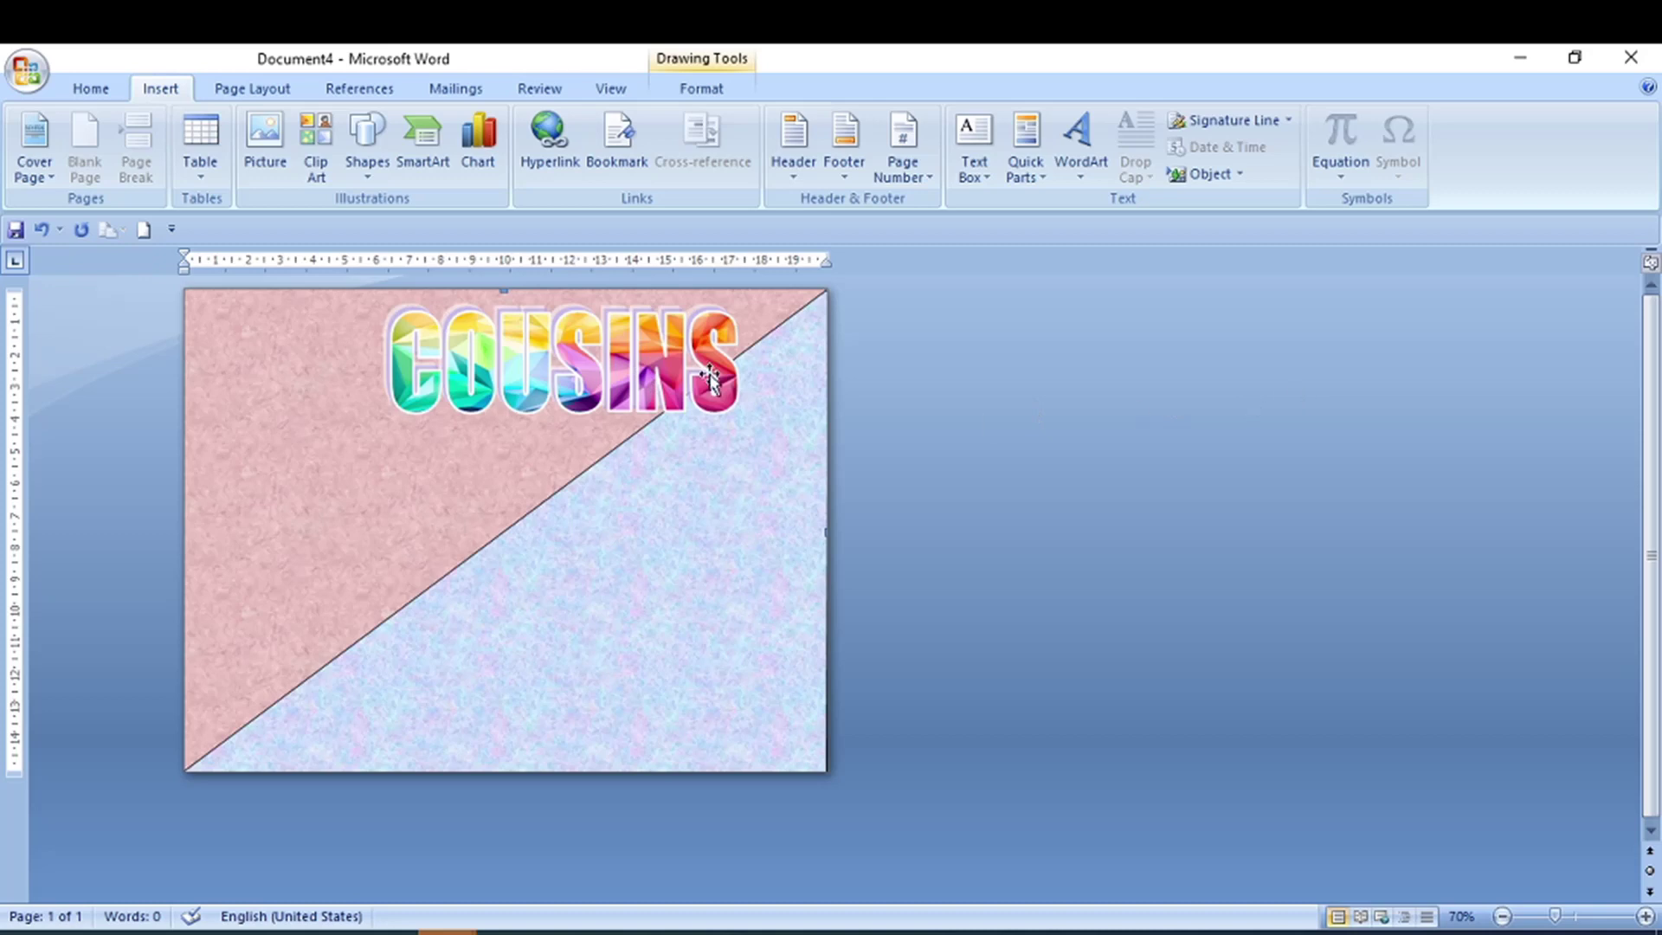
Step: Search Clip Art for 'HEART DESIGN' and insert the pink-and-blue hearts picture
click(316, 147)
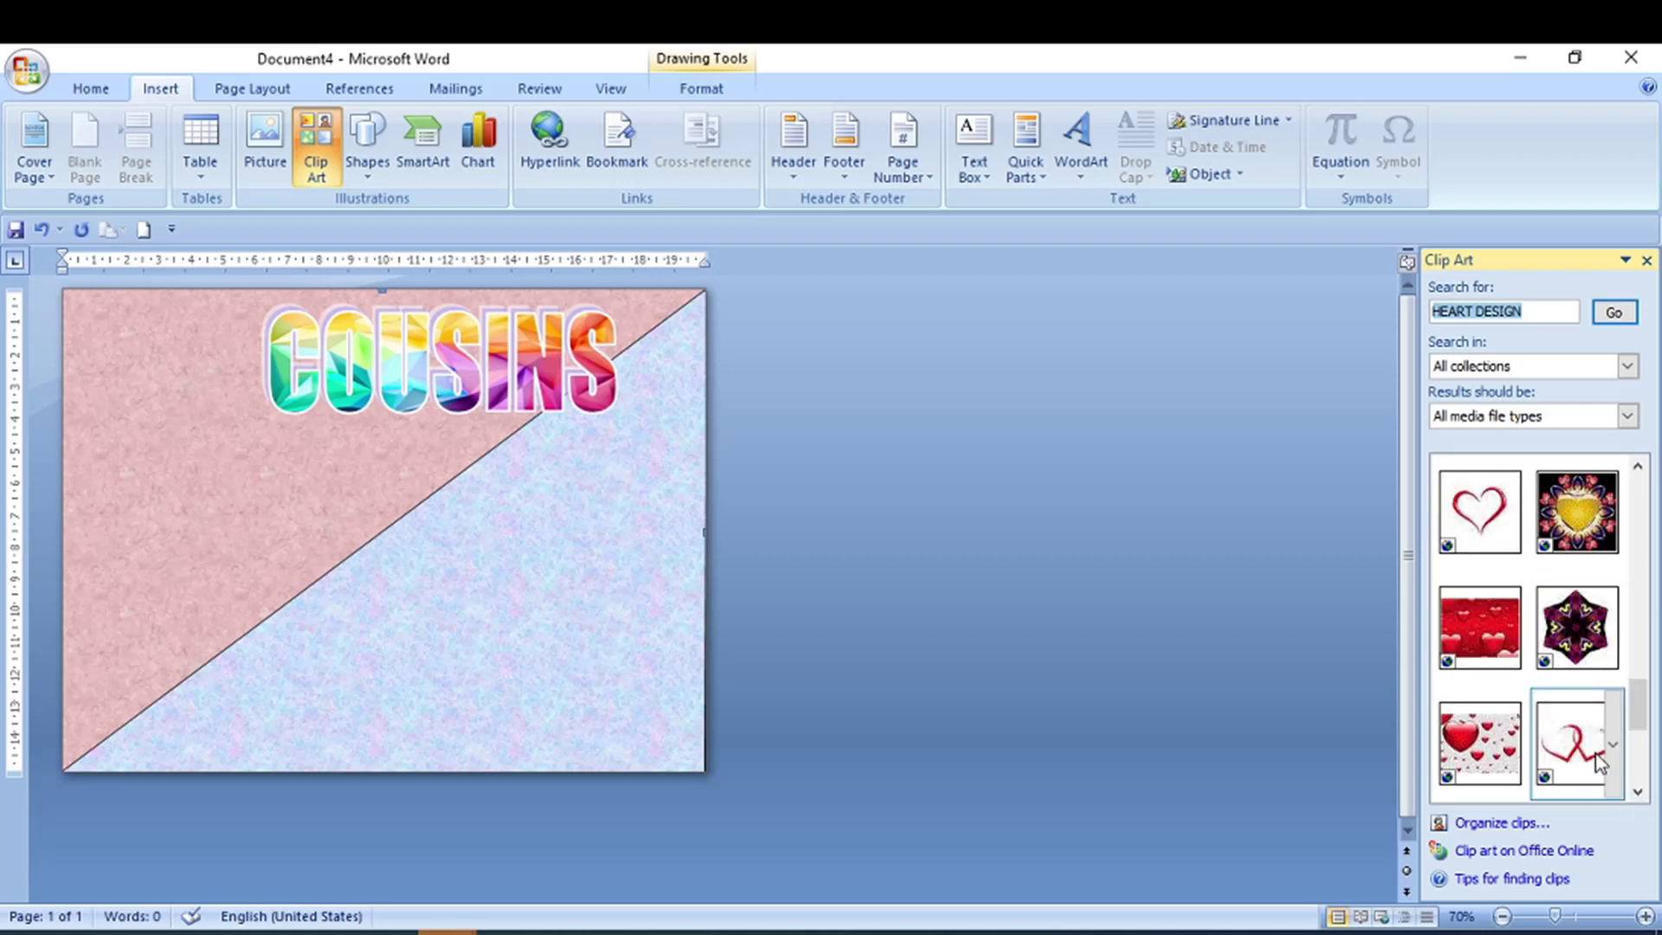
scroll(1593, 764, down, 3)
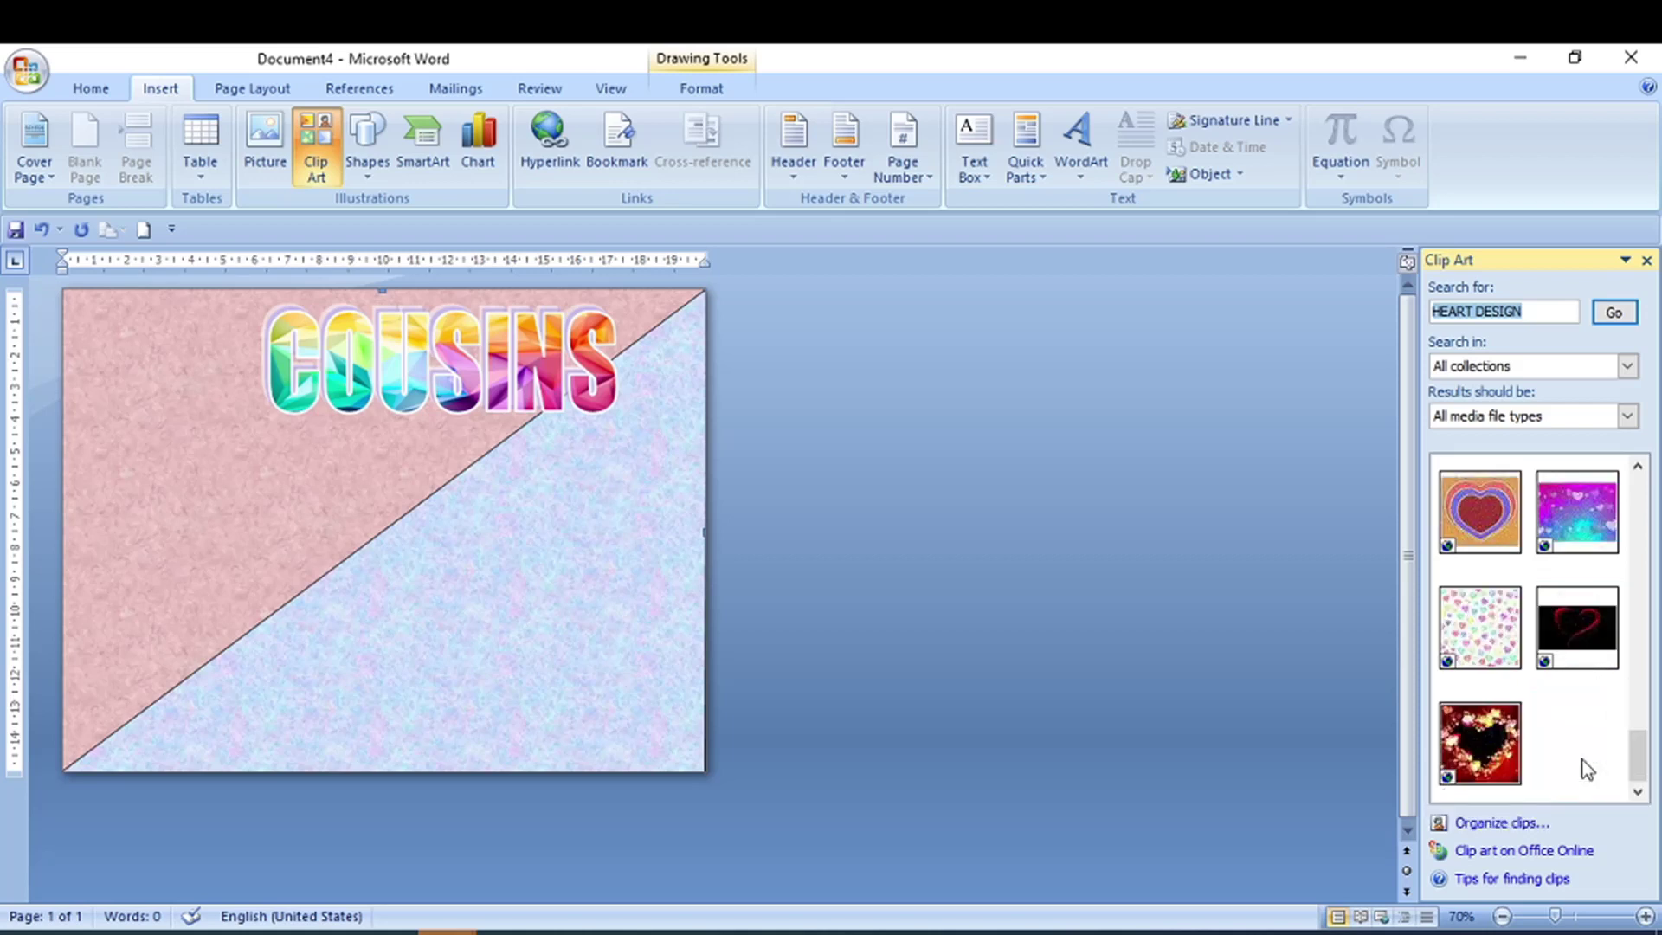
scroll(1587, 769, down, 3)
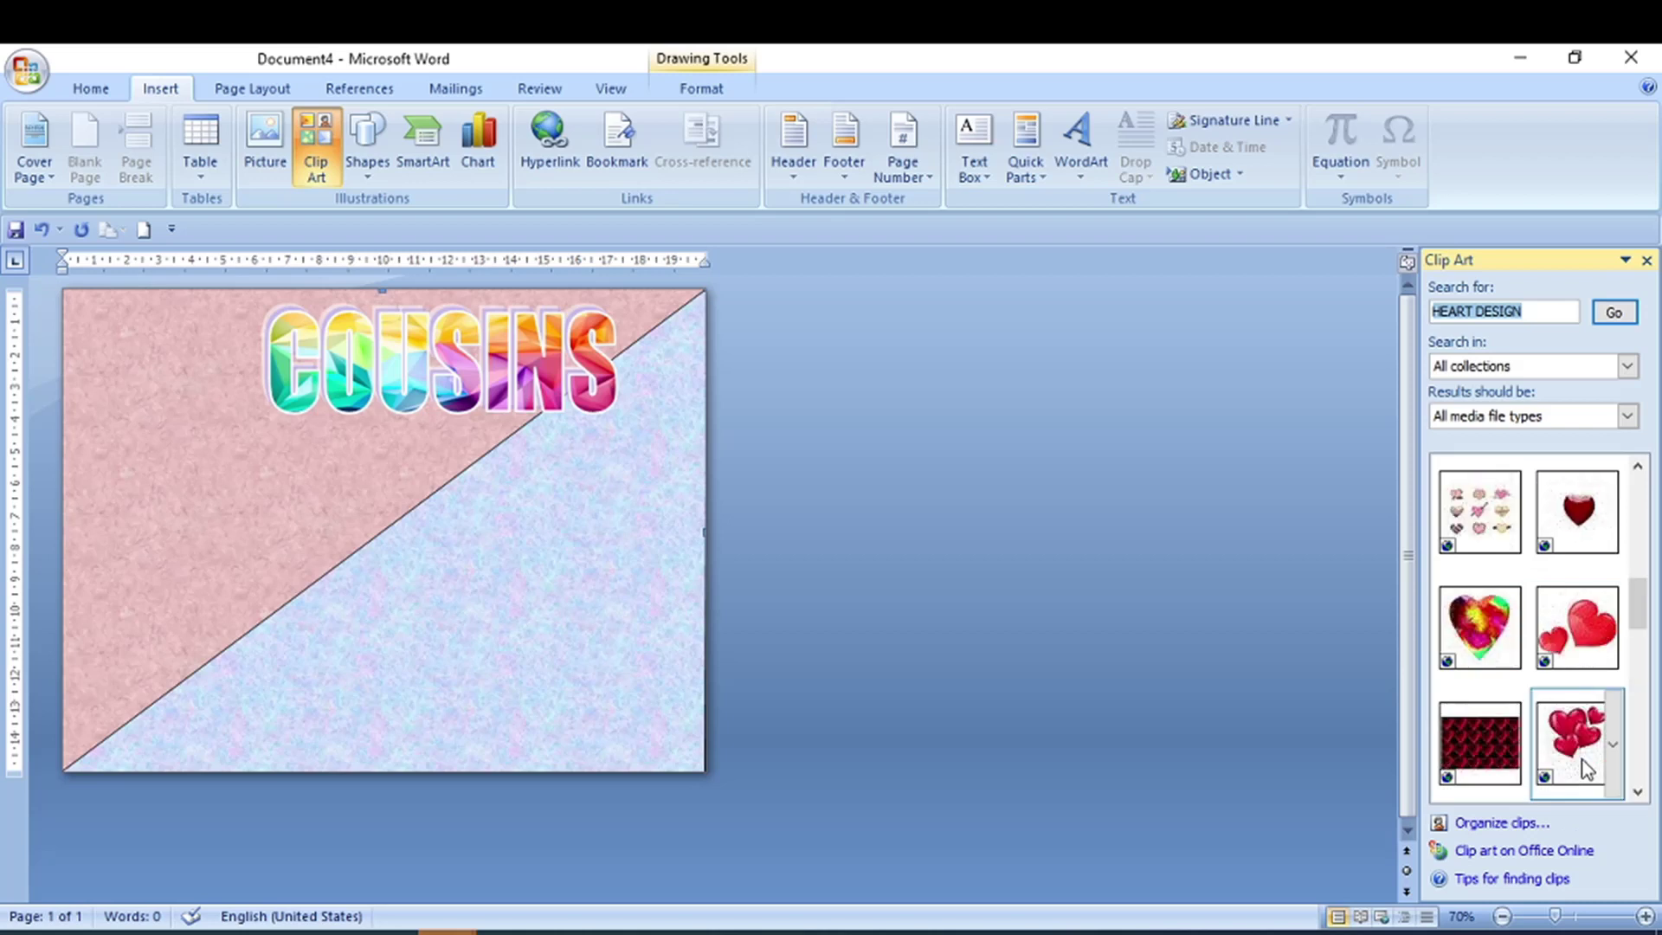
scroll(1588, 769, up, 3)
scroll(1587, 769, up, 3)
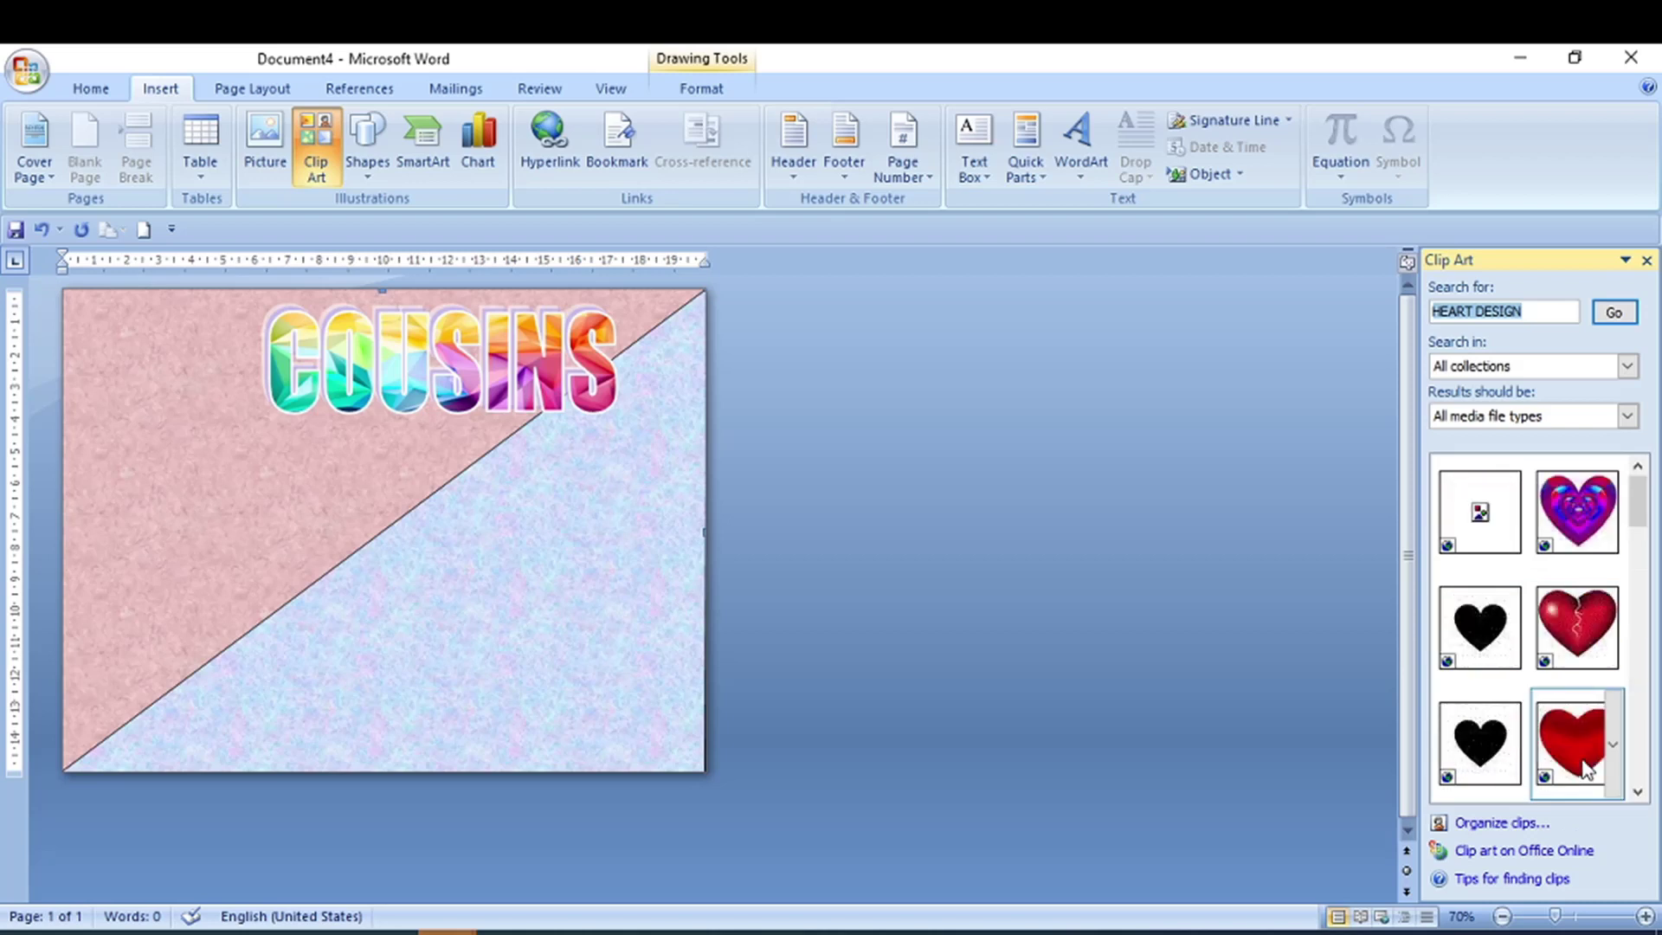
scroll(1587, 769, down, 3)
scroll(1587, 769, down, 1)
scroll(1587, 768, down, 2)
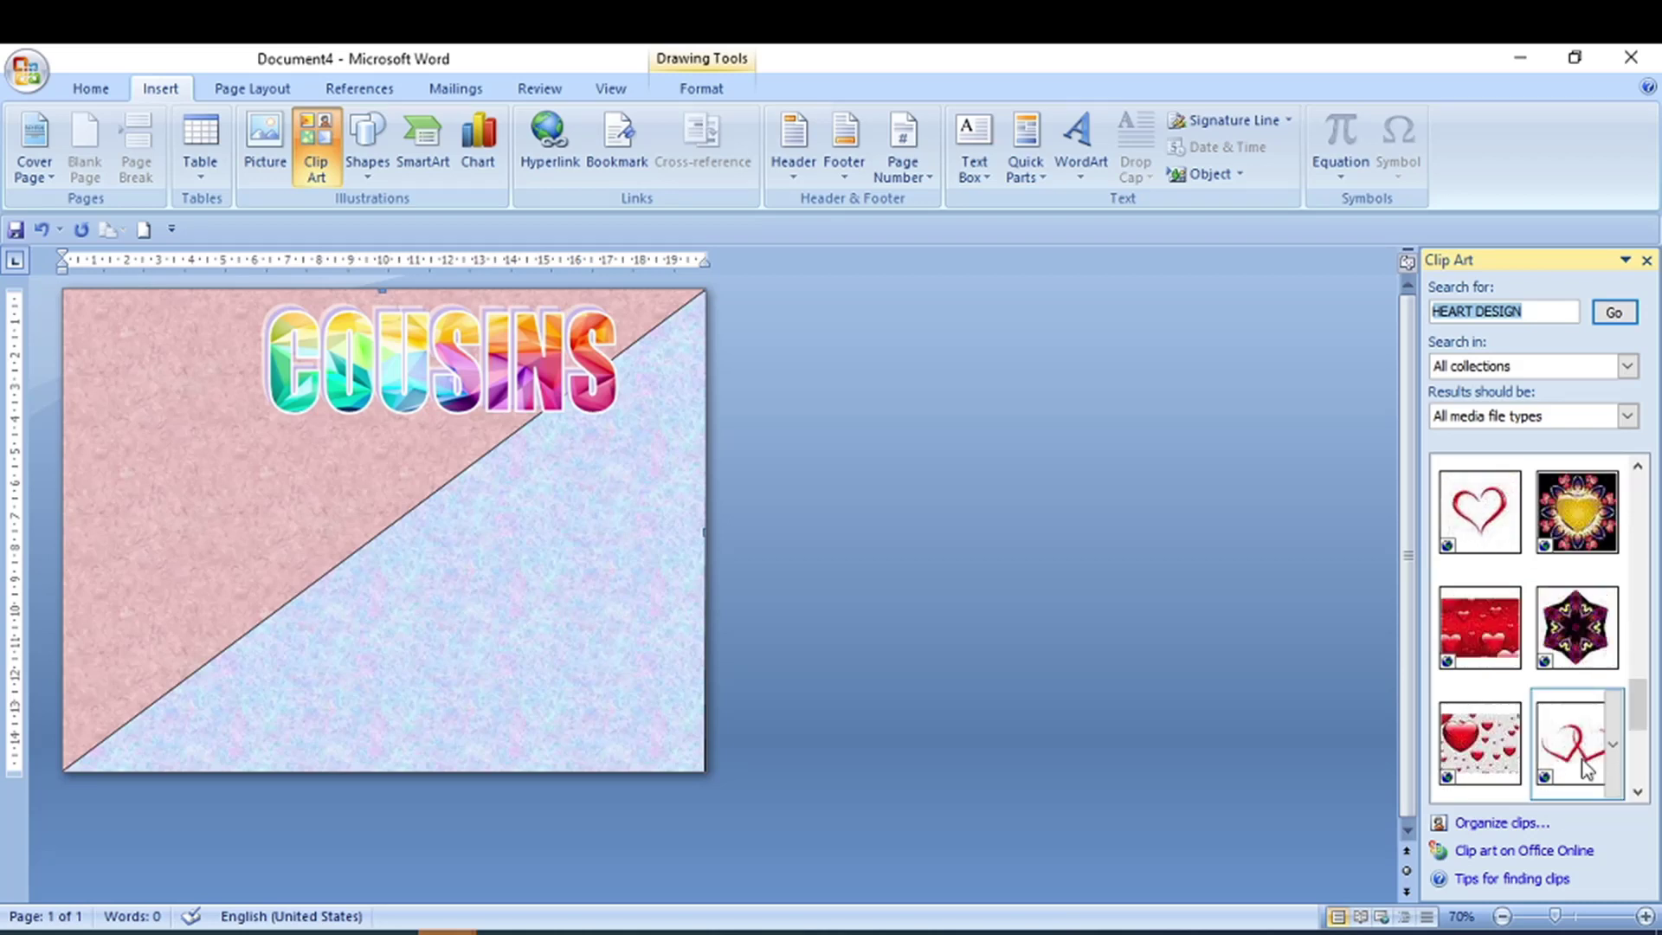
scroll(1587, 769, down, 1)
click(1555, 509)
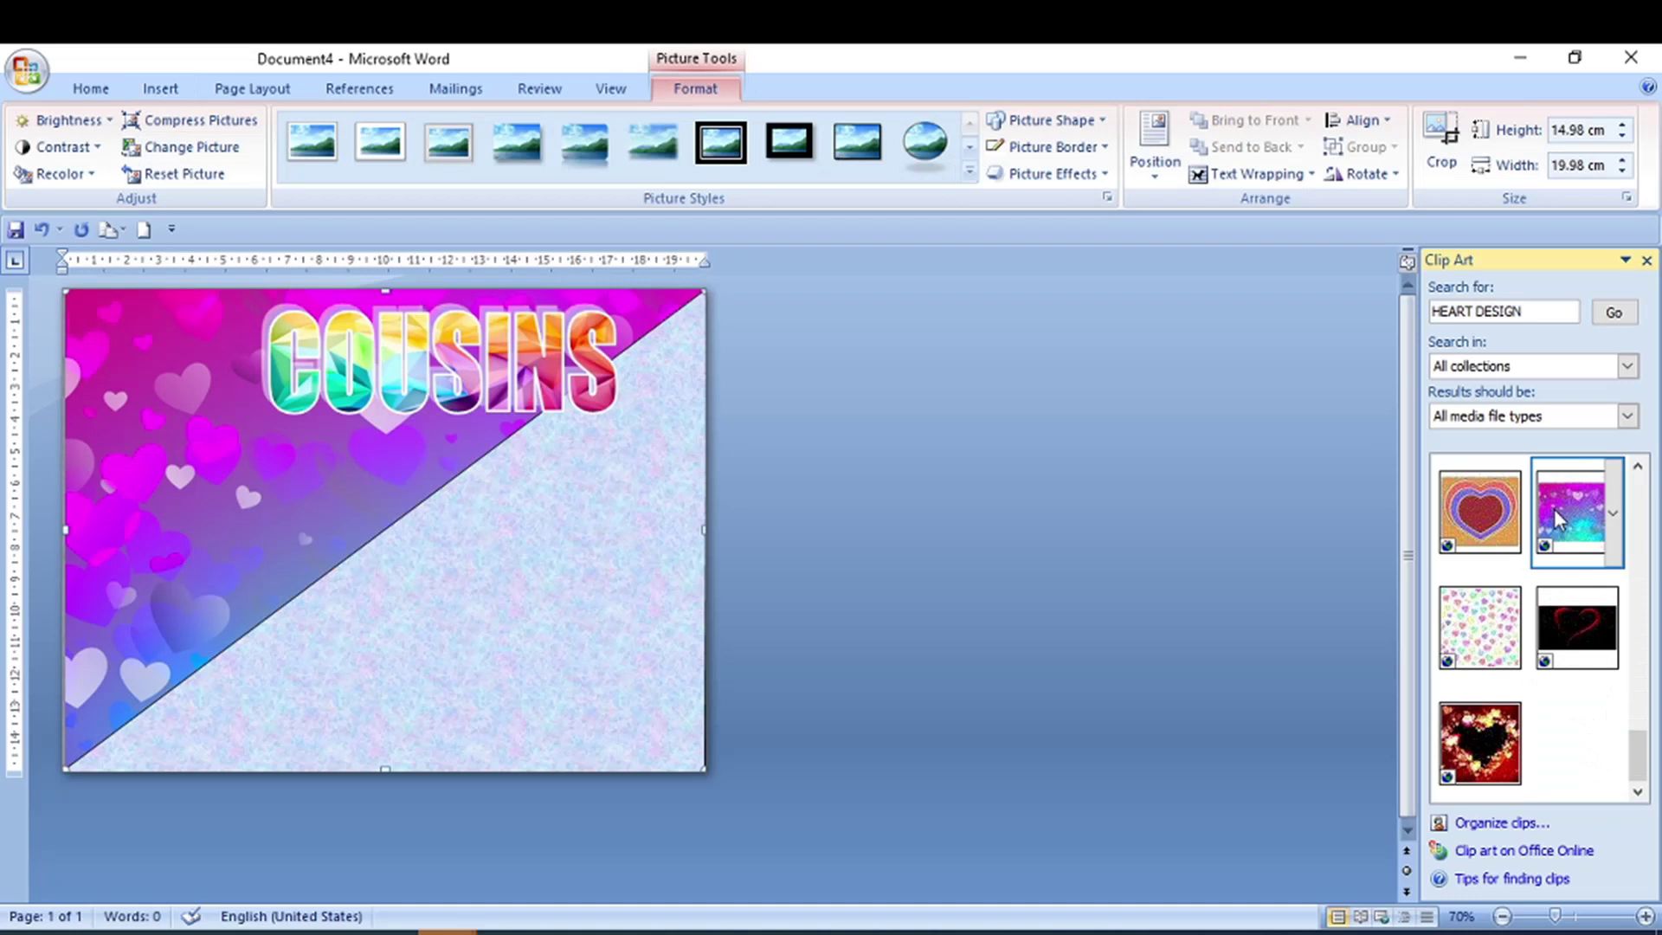
Step: Float the hearts picture in front of text, about 7 × 6 cm, below COUSINS
click(1282, 174)
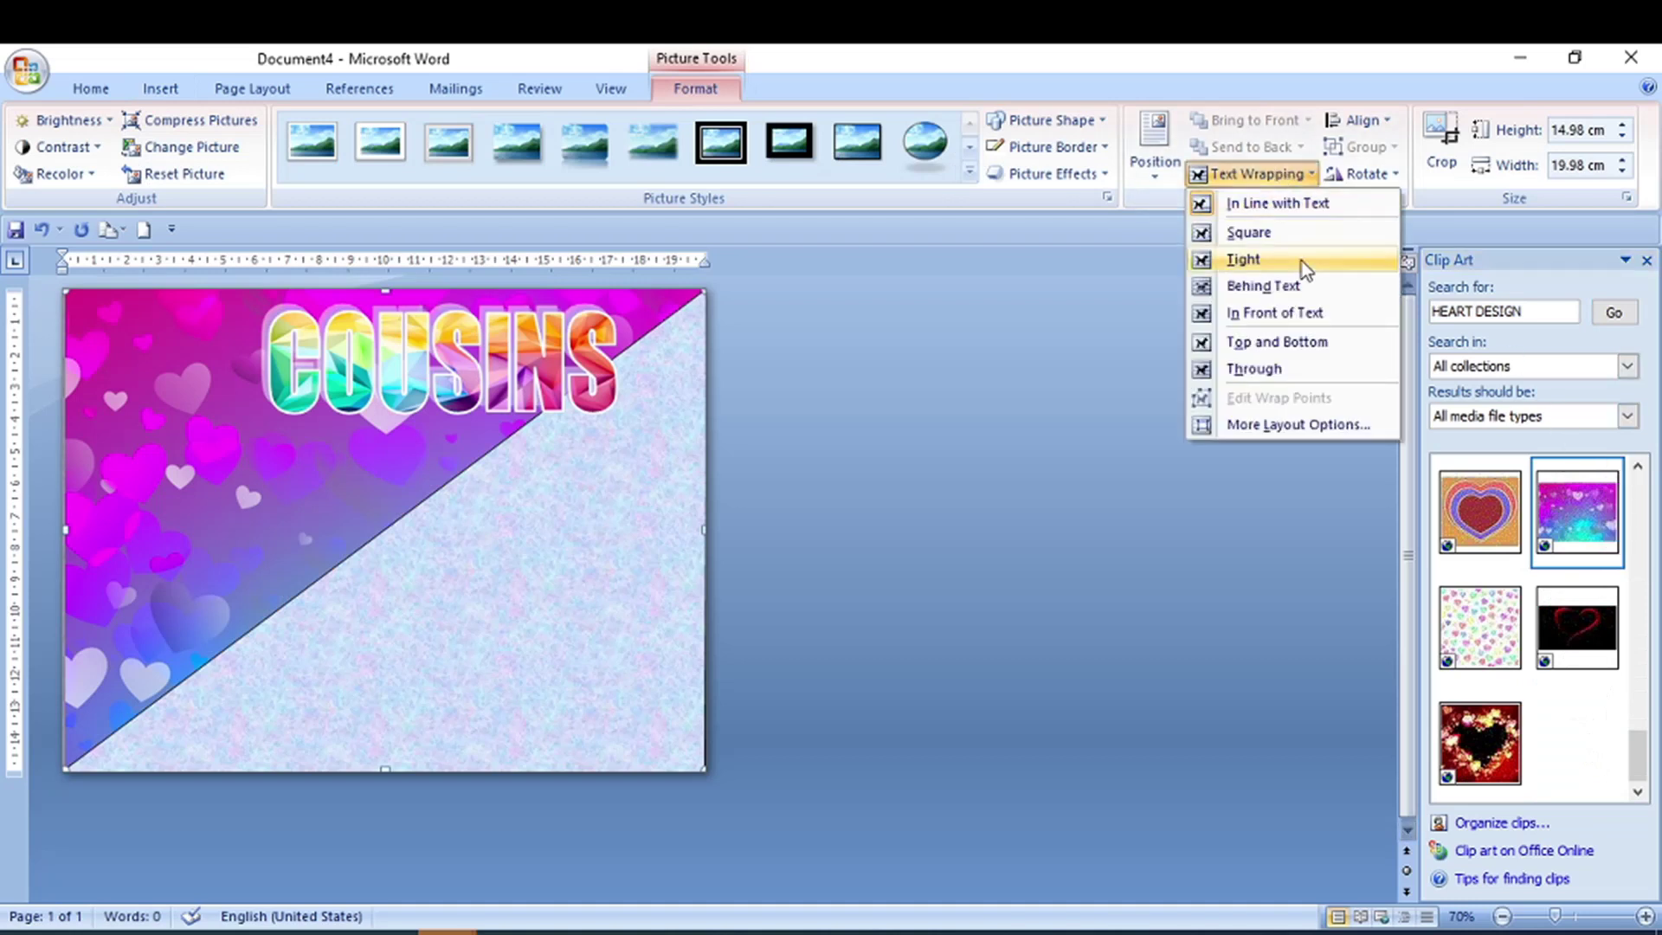
click(1300, 314)
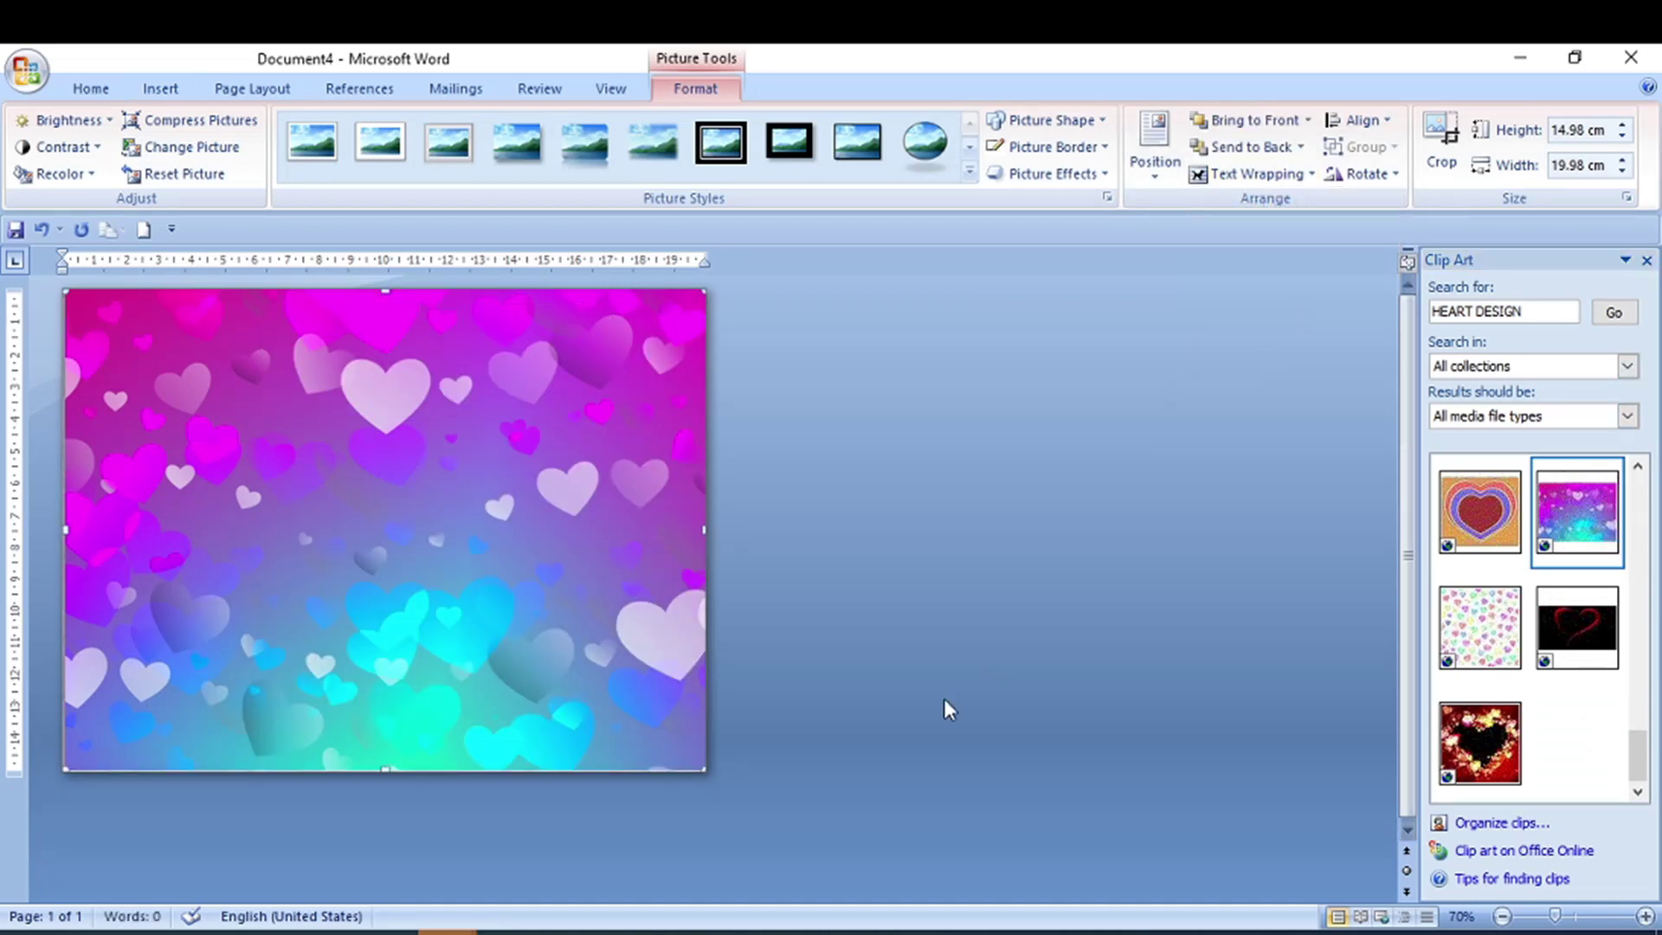
drag(702, 766, 334, 513)
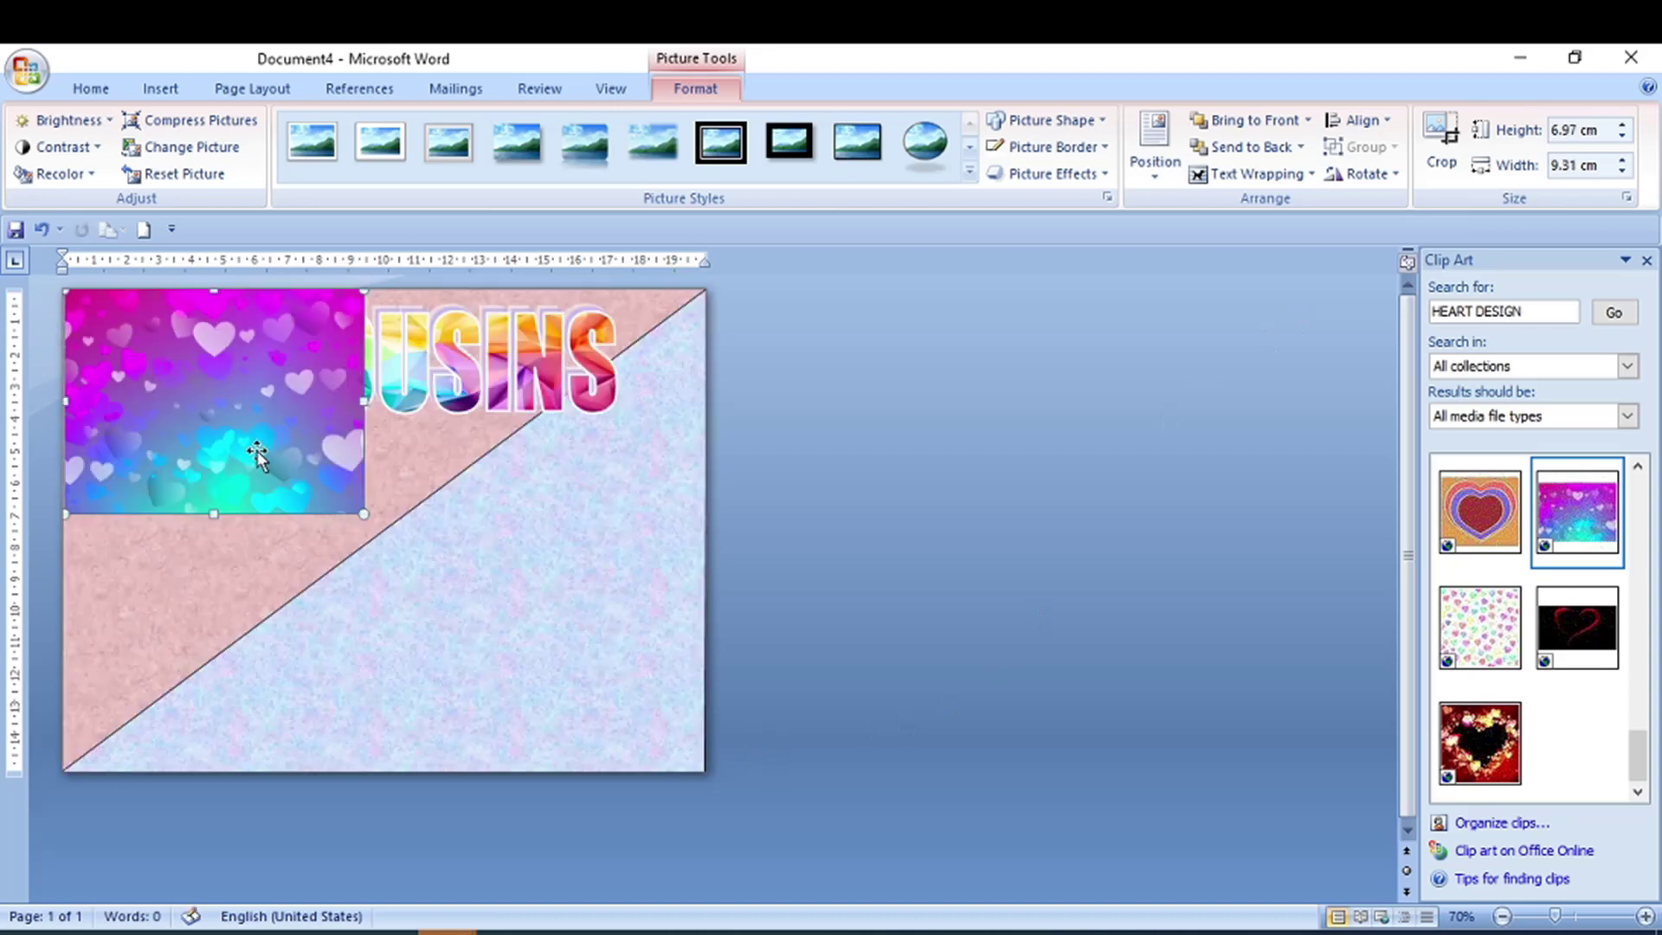
mouse_move(261, 452)
mouse_down()
mouse_move(506, 612)
mouse_move(559, 599)
mouse_up()
mouse_move(606, 548)
mouse_down()
mouse_move(503, 546)
mouse_move(530, 526)
mouse_up()
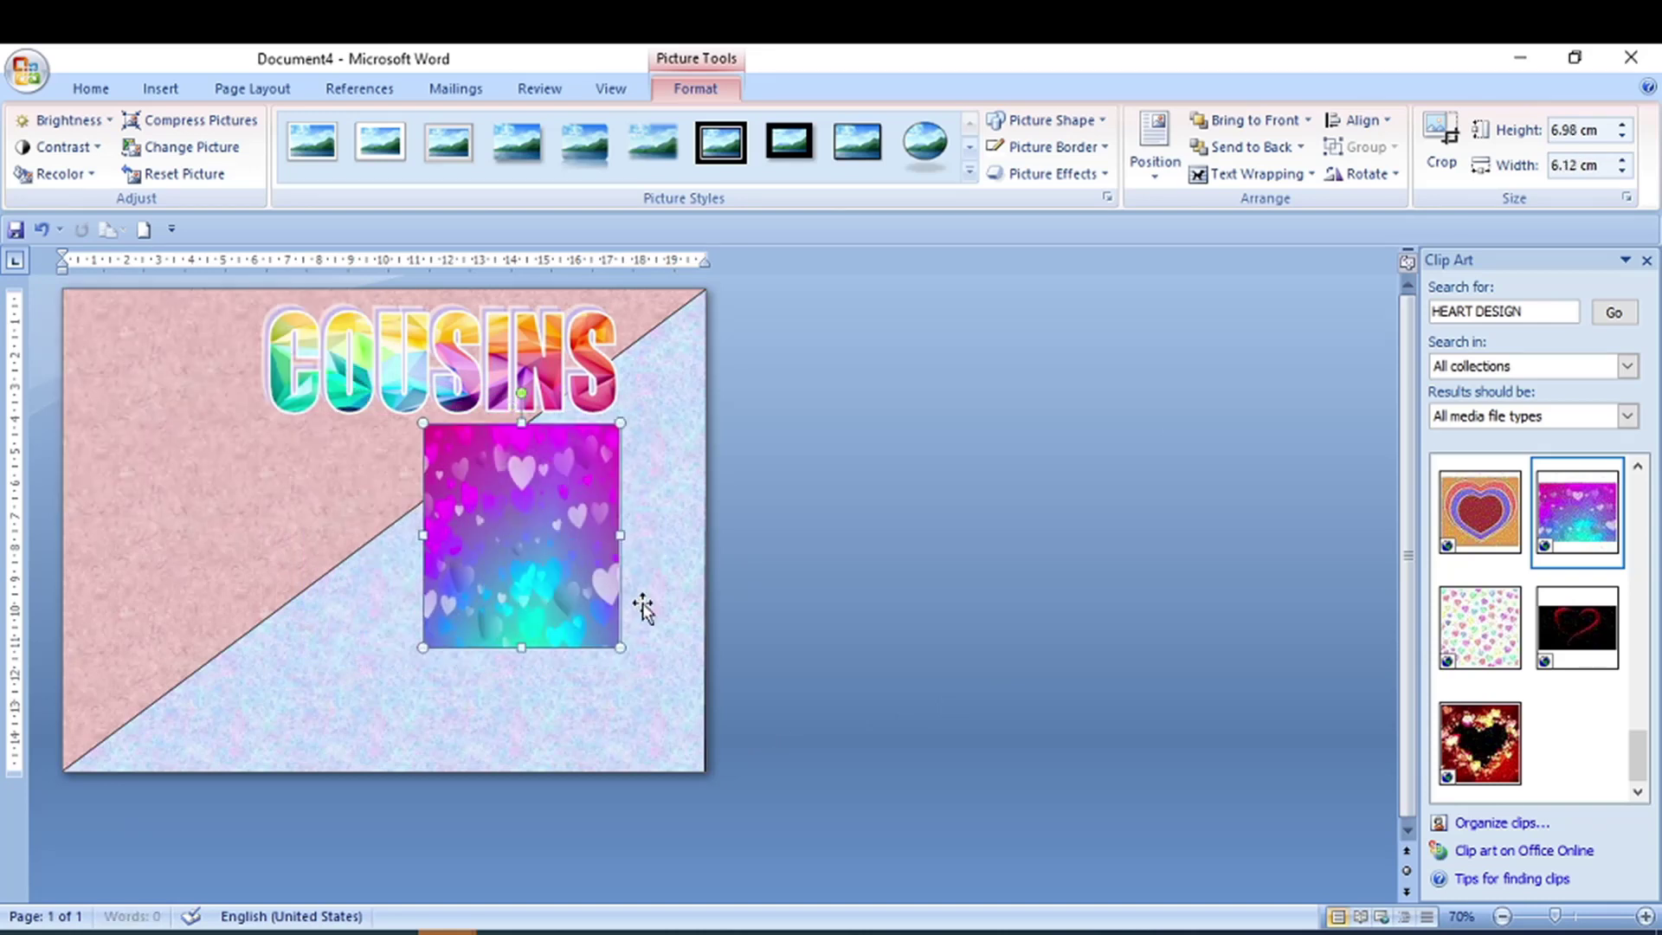
scroll(652, 614, up, 1)
Step: Search Clip Art for 'CIRCLE FLOWER PNG' and insert the pink floral wreath
text(RCLE FLOWER PN)
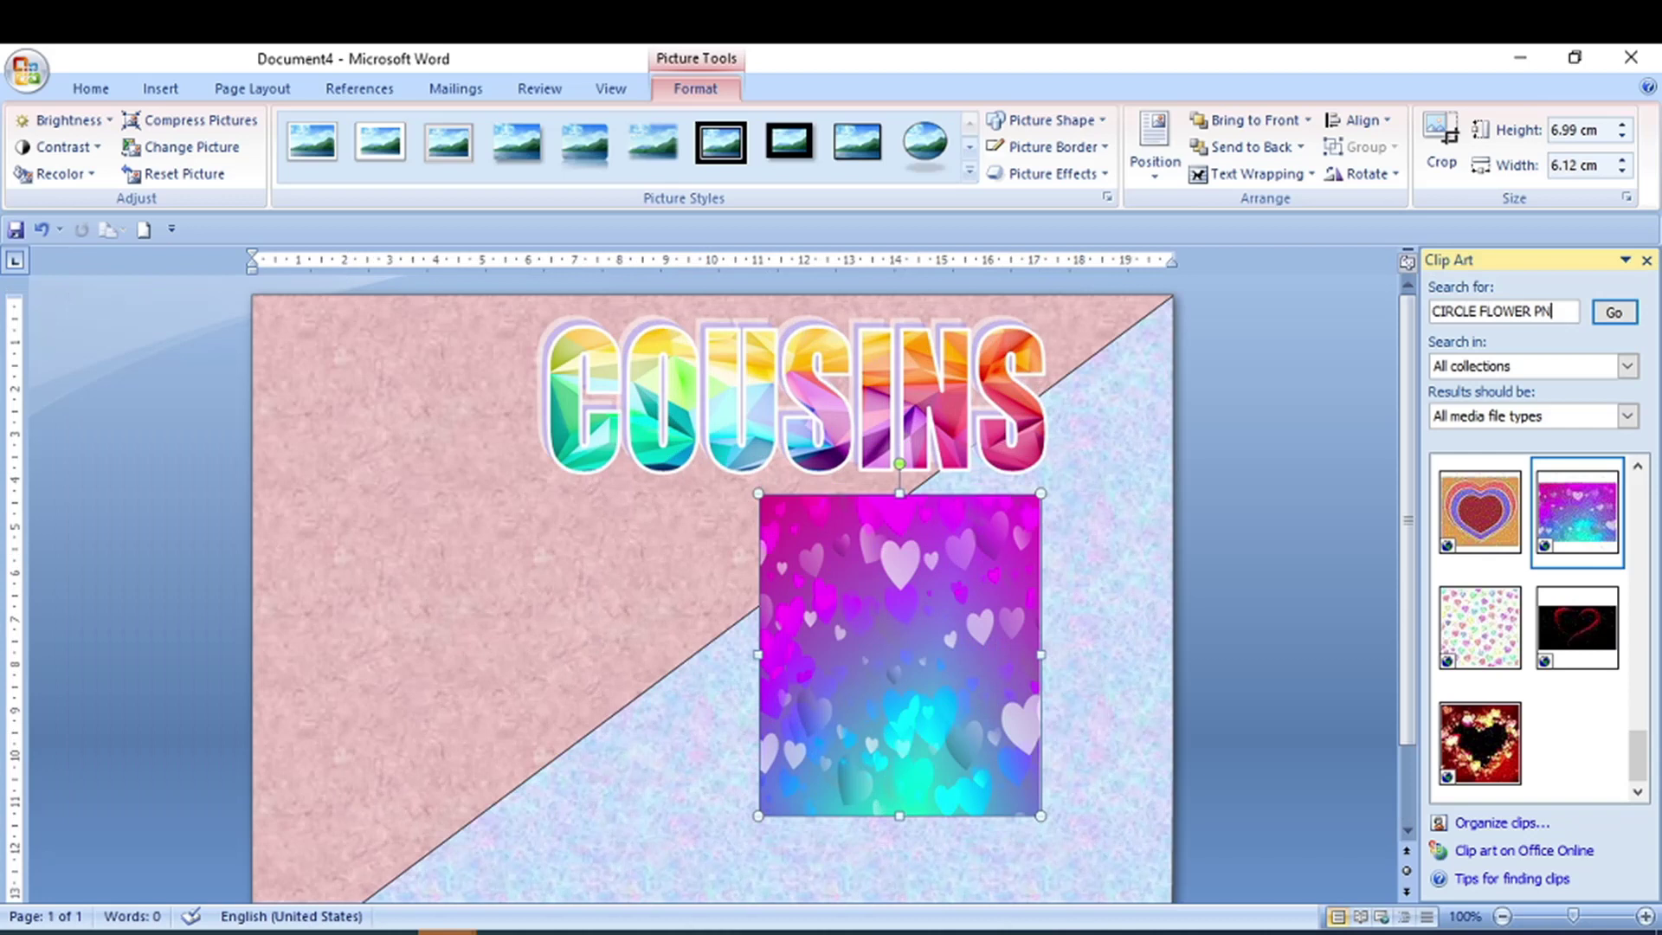
key(Return)
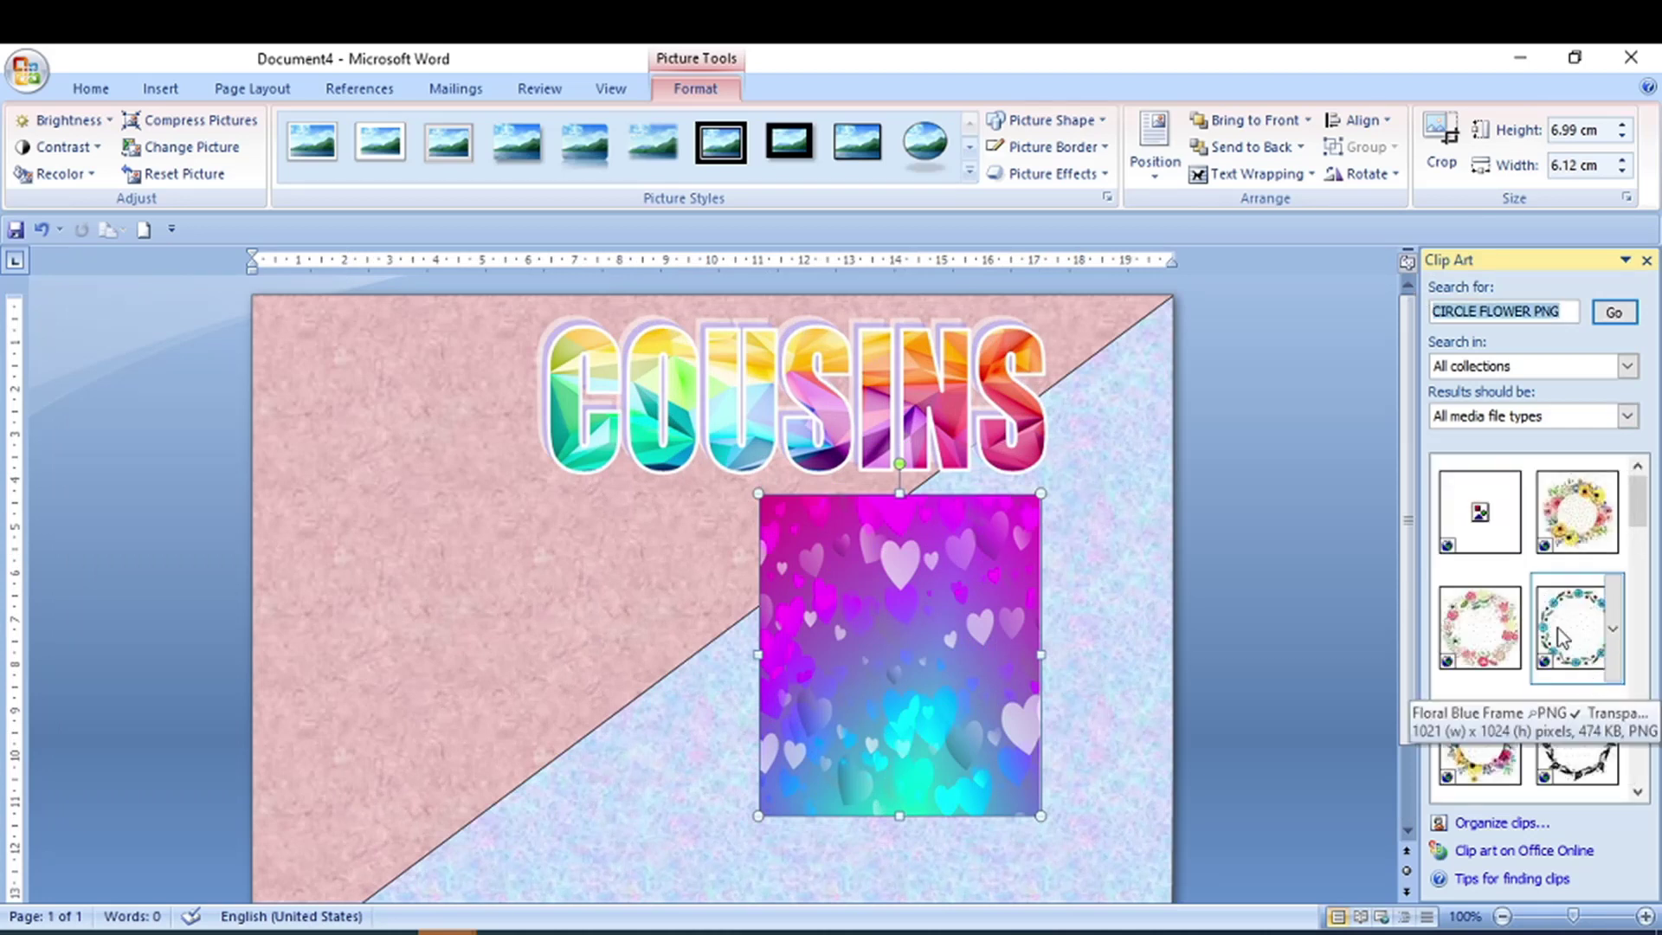
scroll(1556, 632, down, 2)
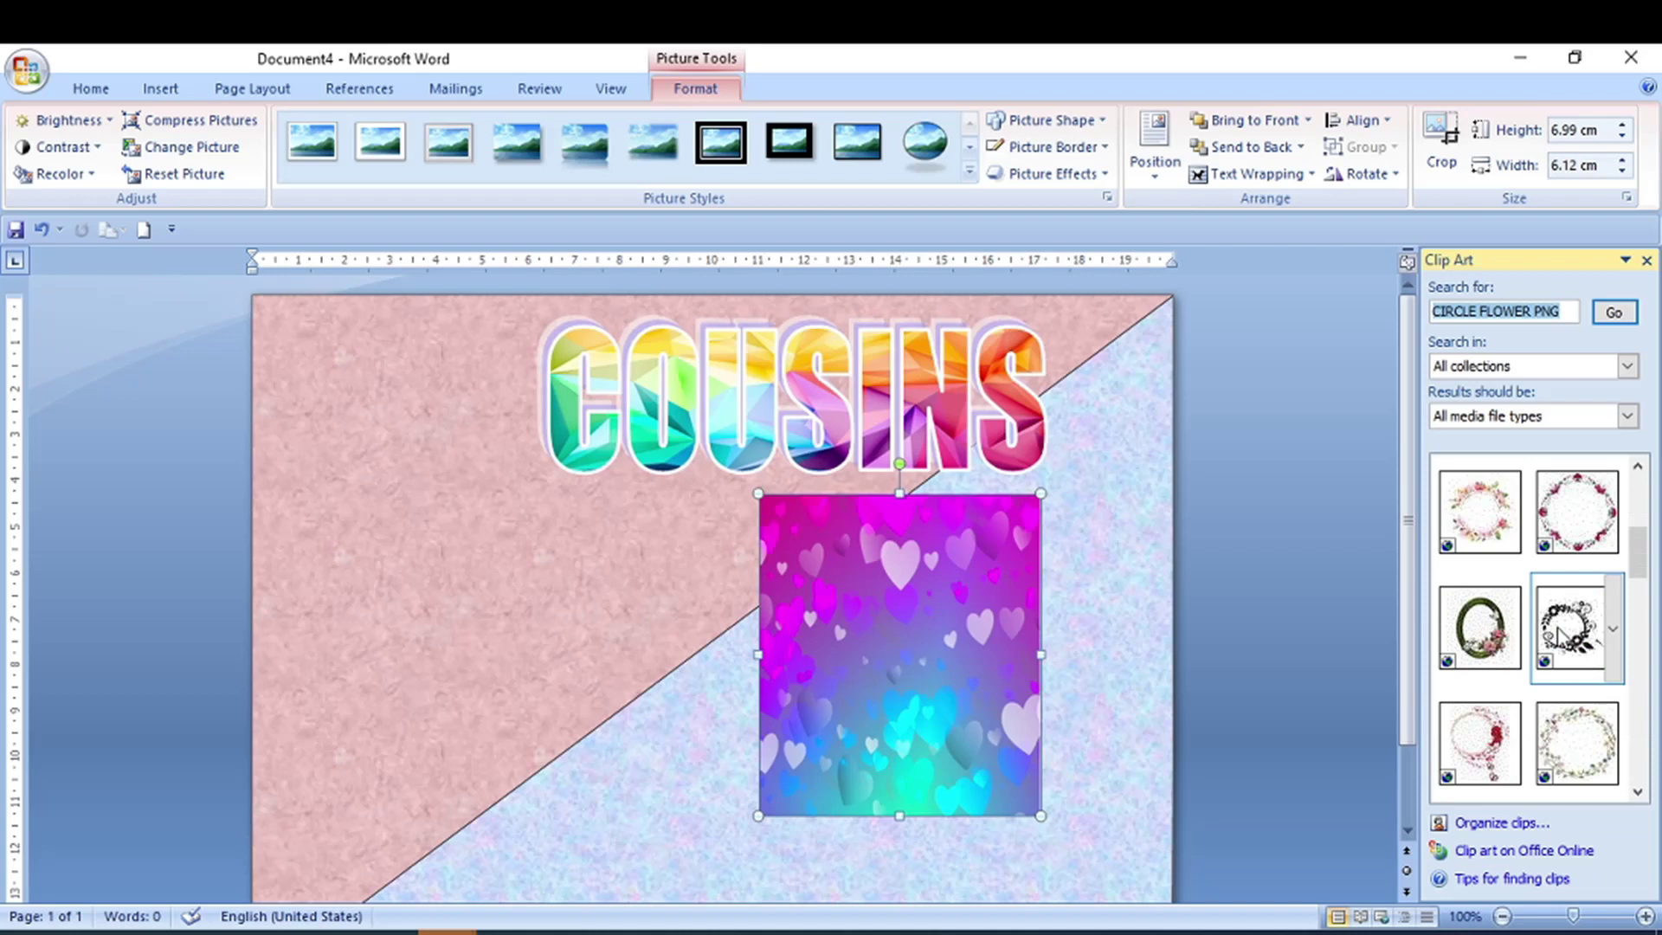
scroll(1558, 634, down, 2)
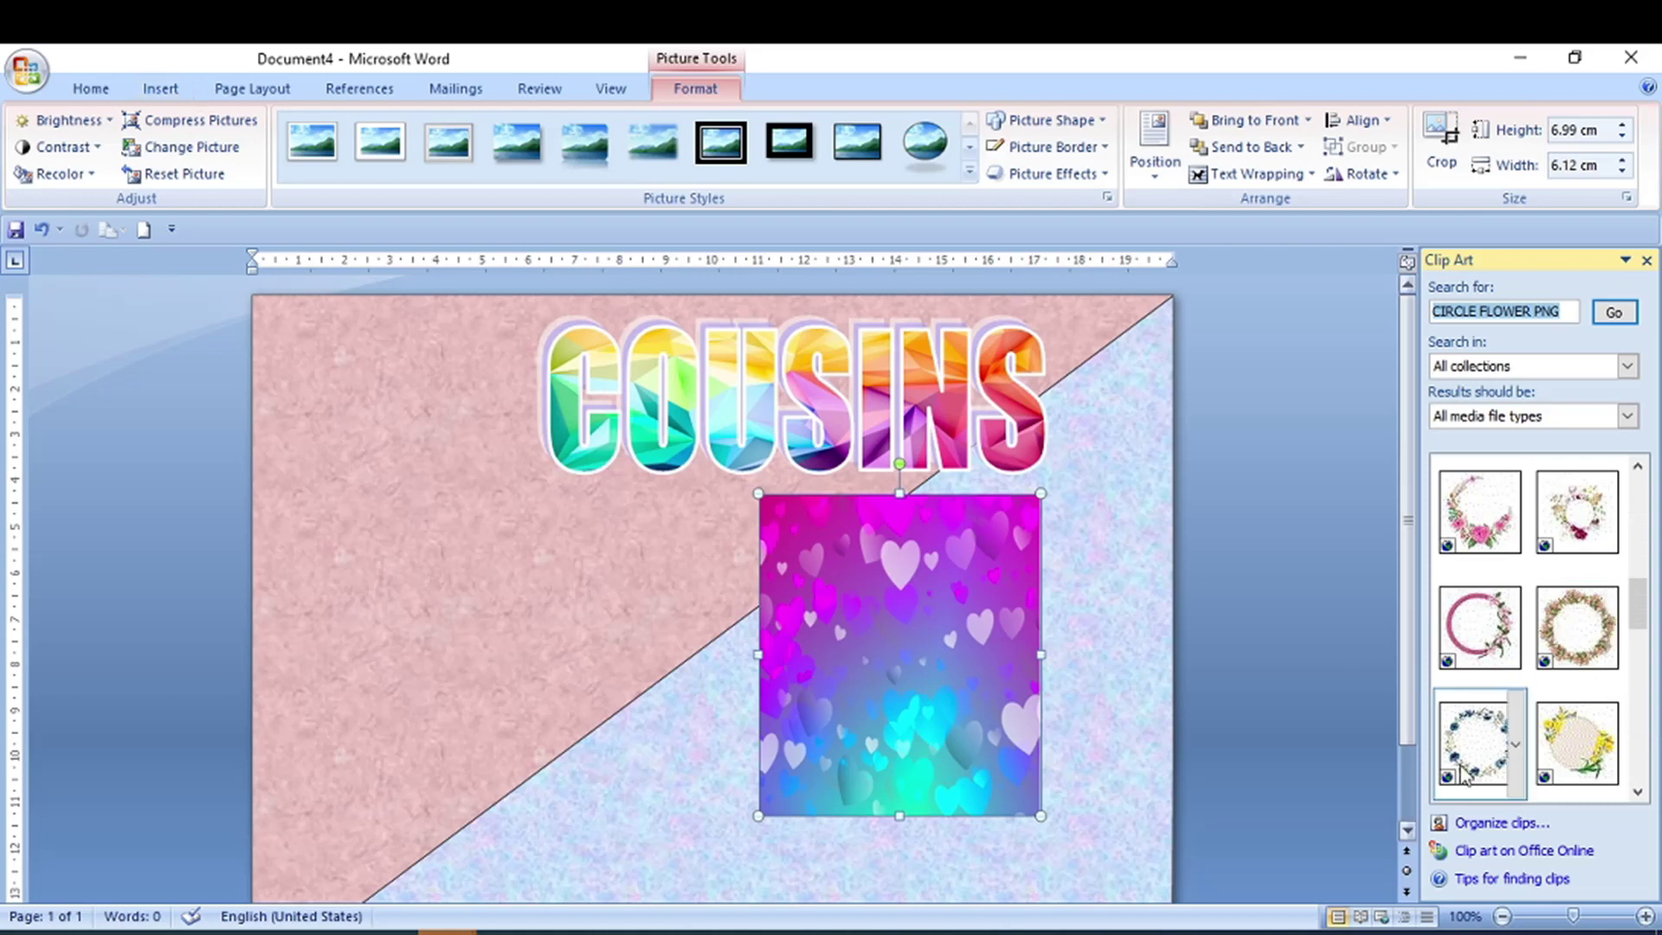
click(1476, 538)
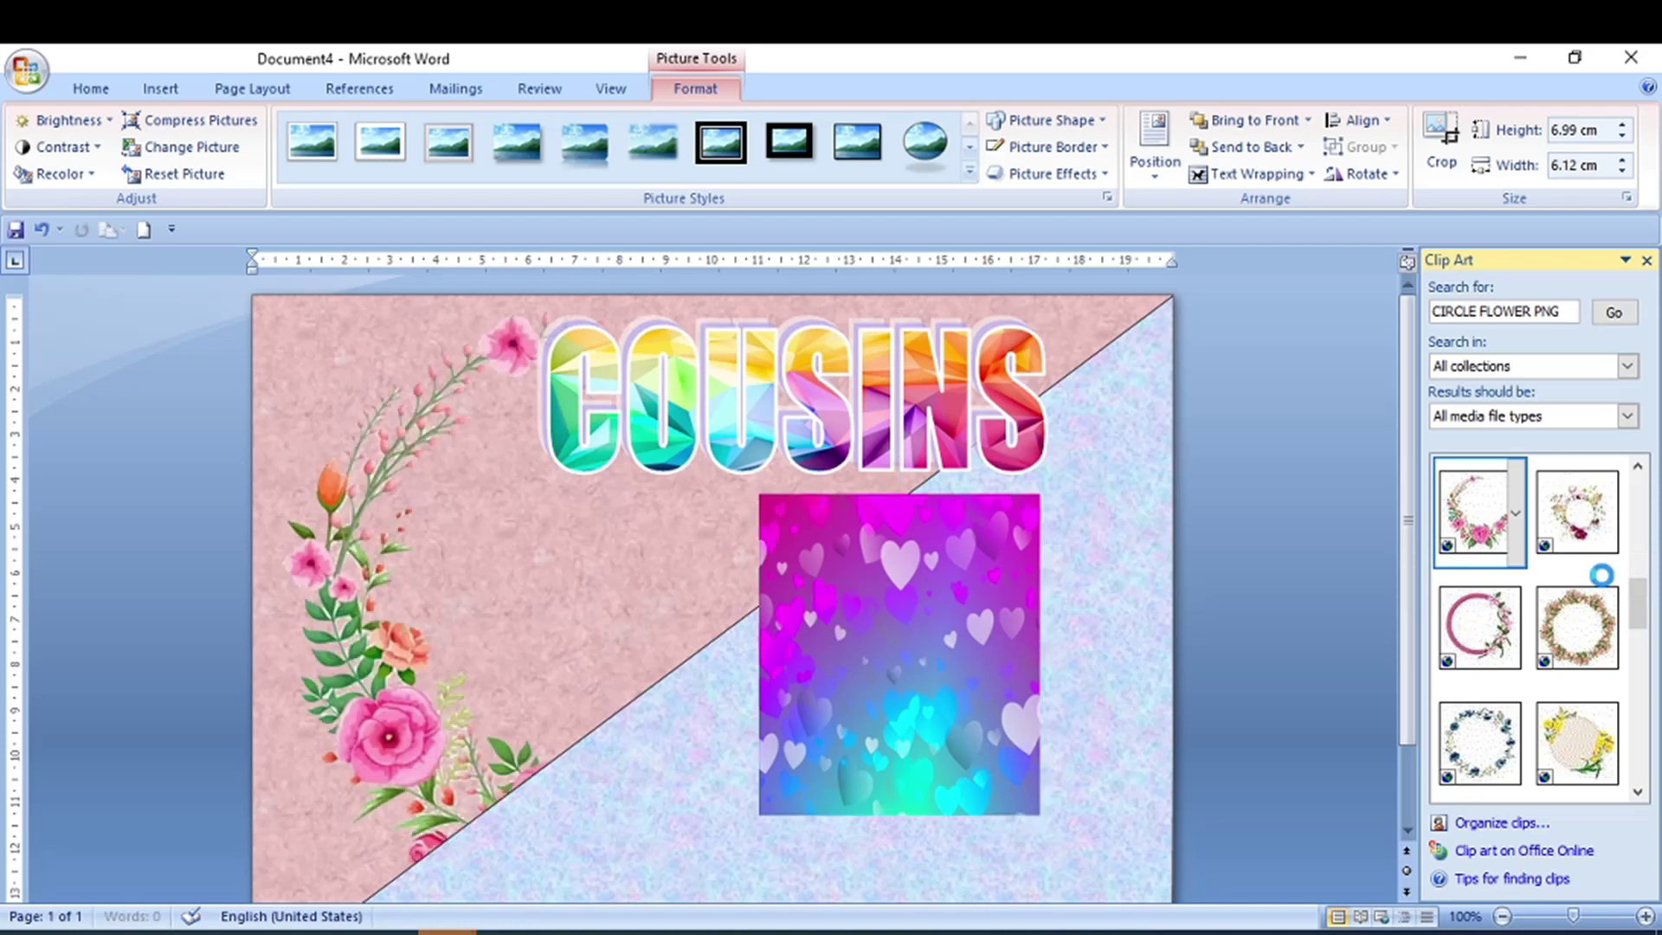
Step: Float the wreath in front of text and shrink it to about 8 × 7.7 cm at lower left
click(1290, 172)
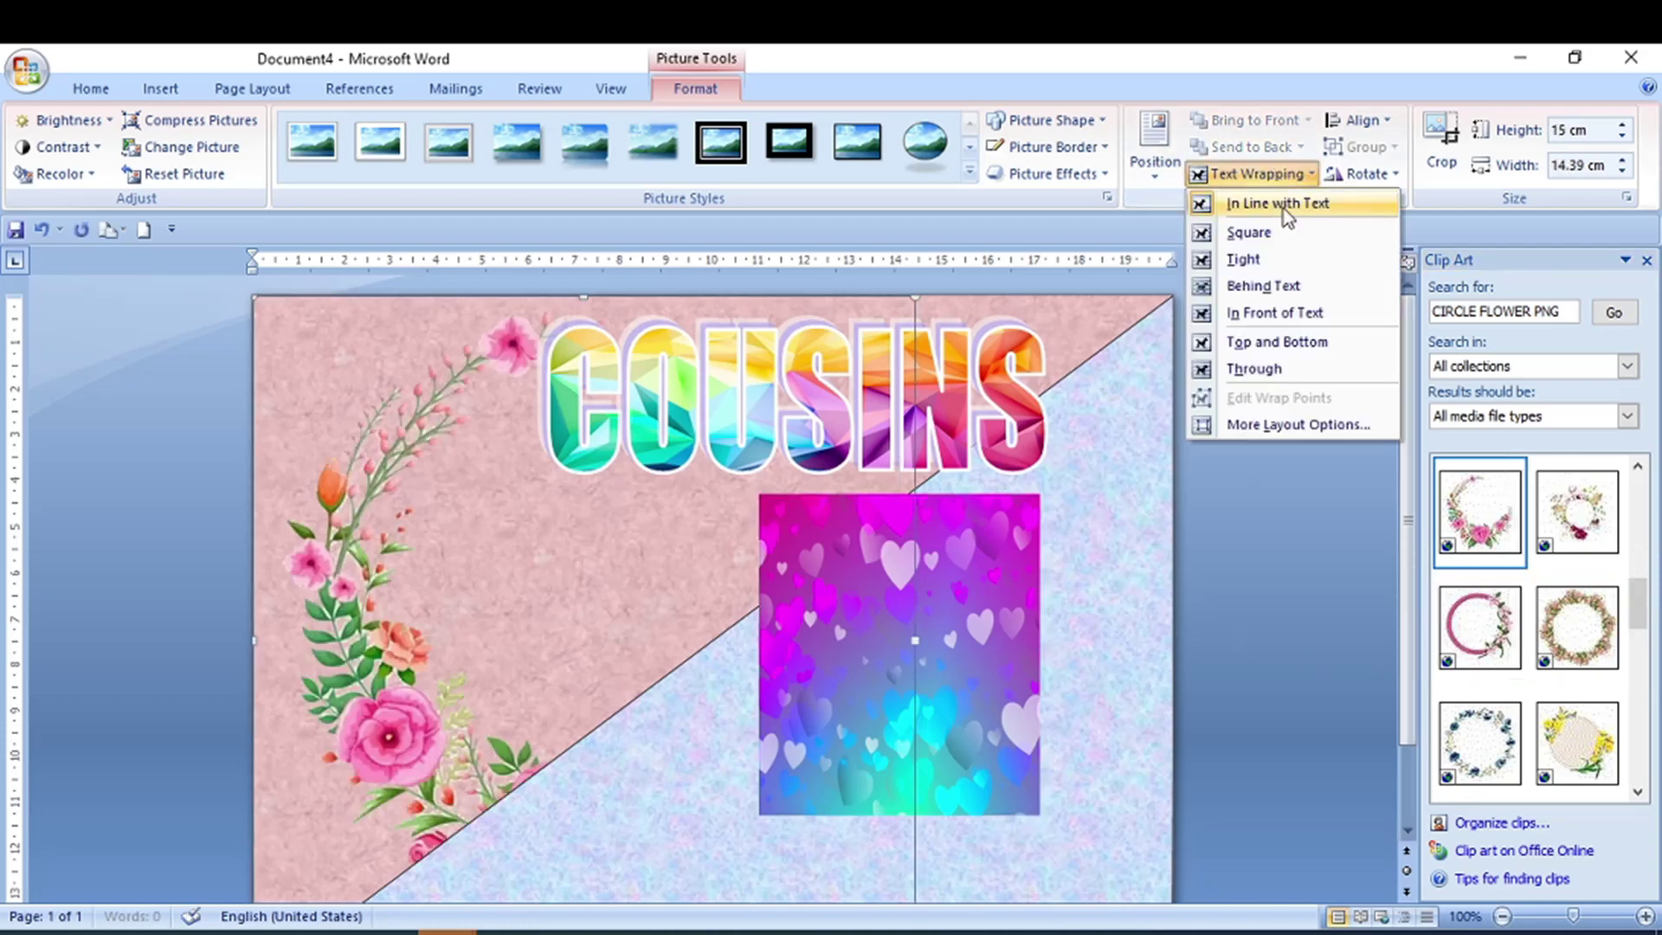
click(1301, 313)
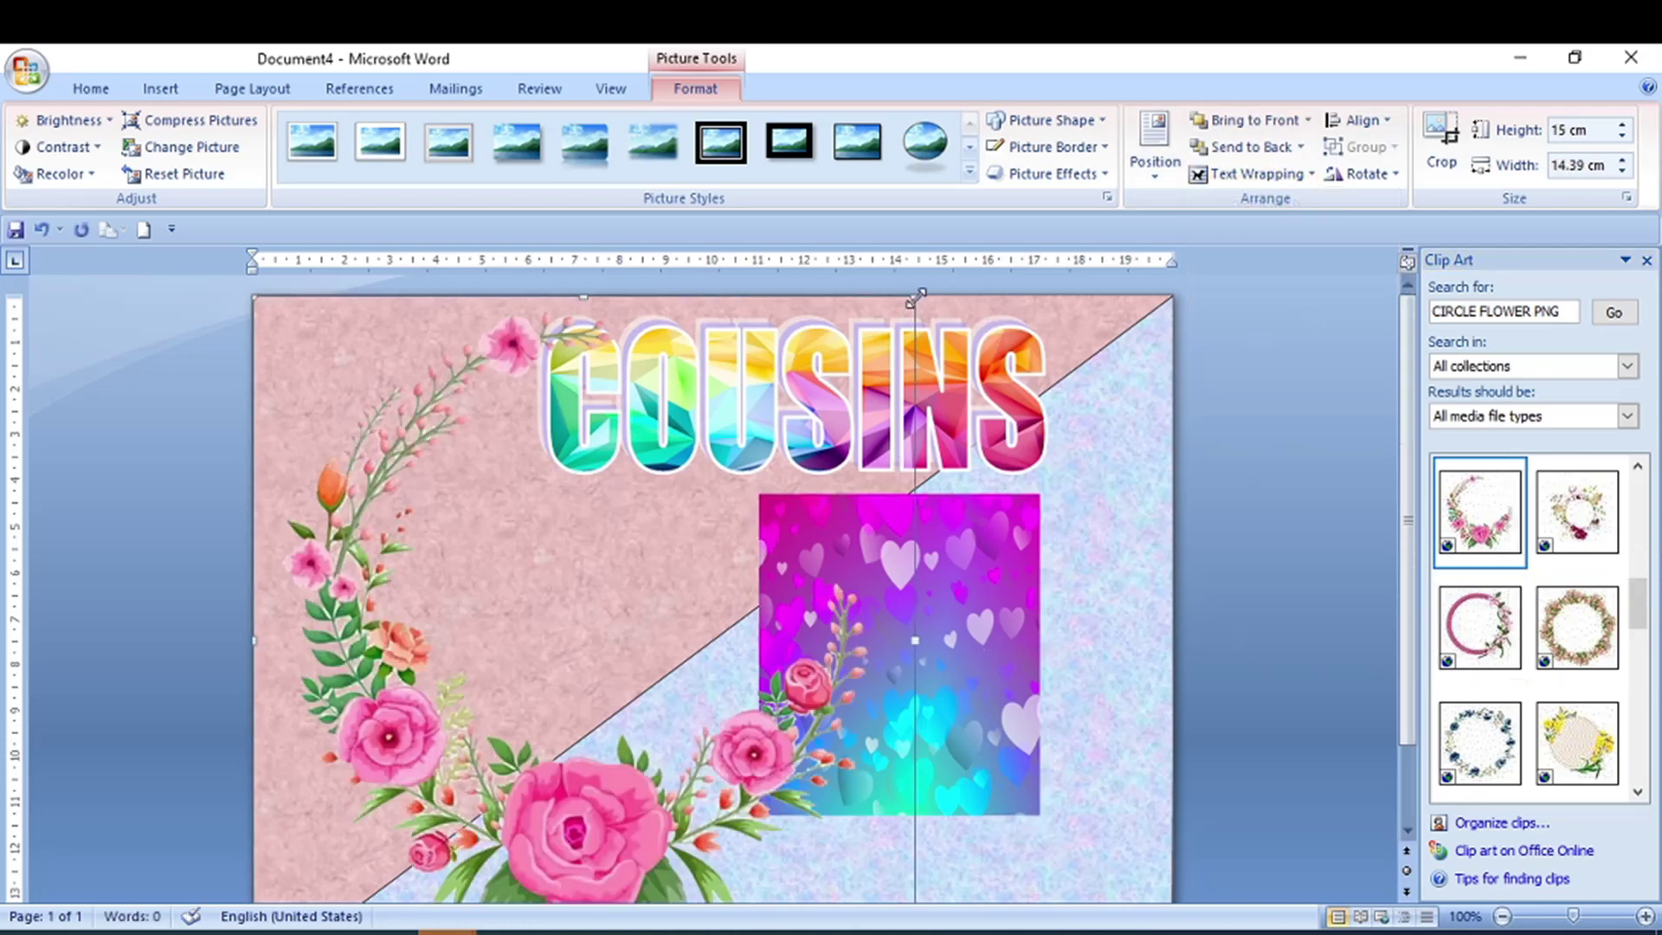
drag(915, 297, 607, 616)
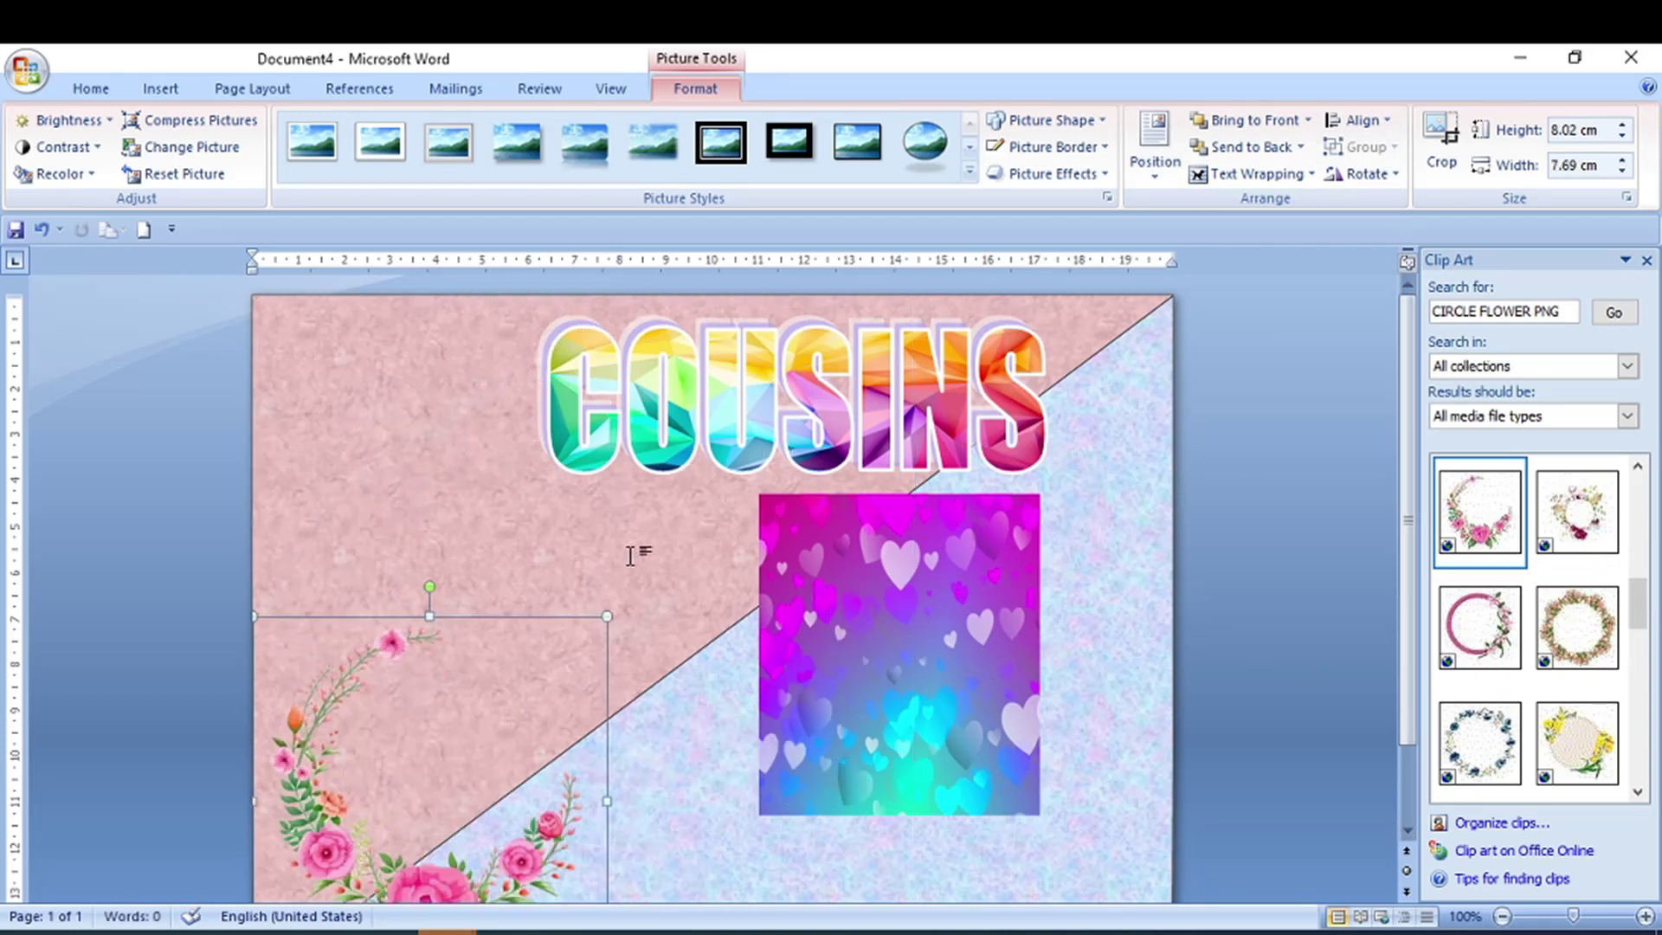
click(638, 554)
click(173, 90)
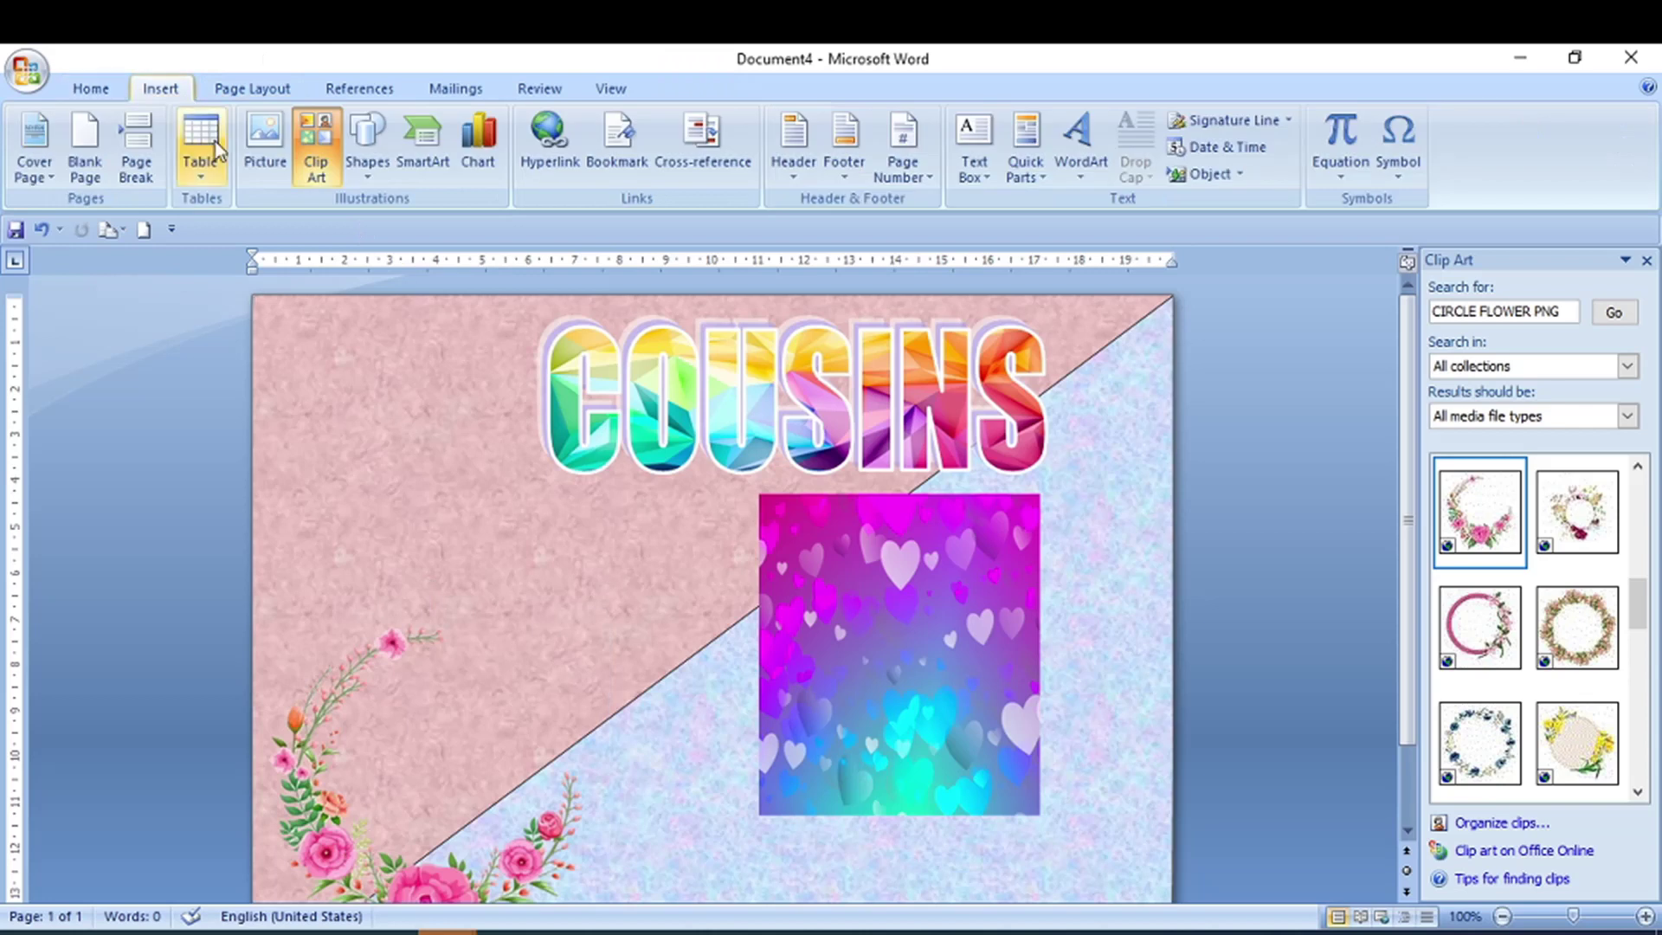
Step: Insert the two-women photo (15 × 13.31 cm) from the PICTURES folder, set to In Front of Text
click(266, 157)
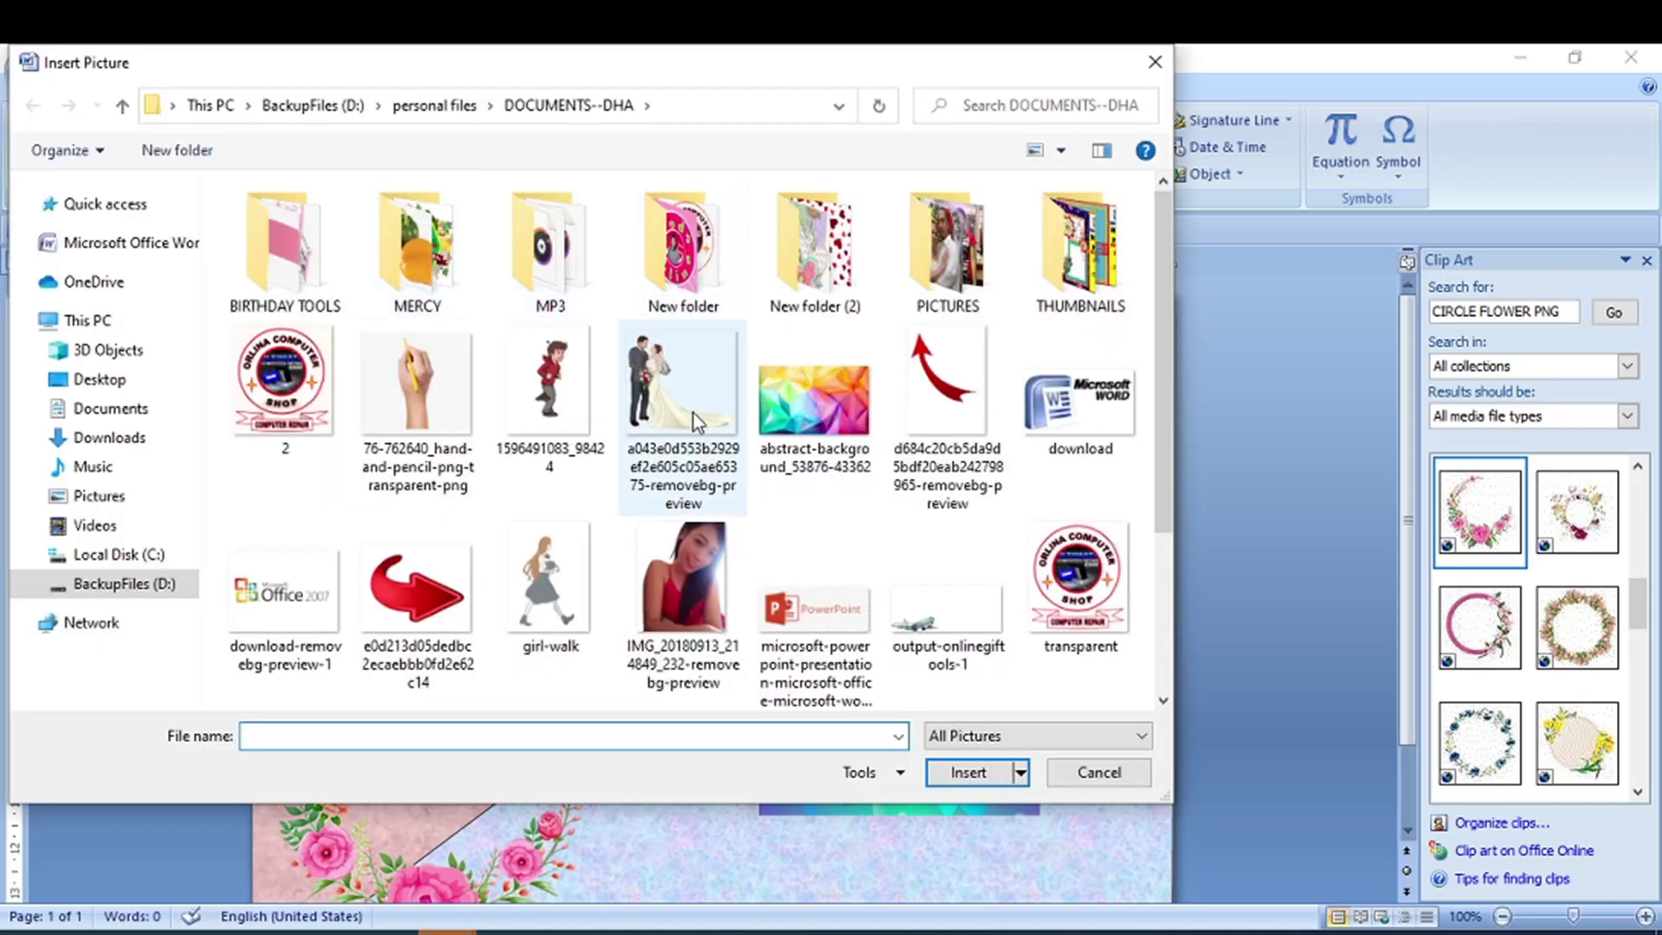
double_click(907, 249)
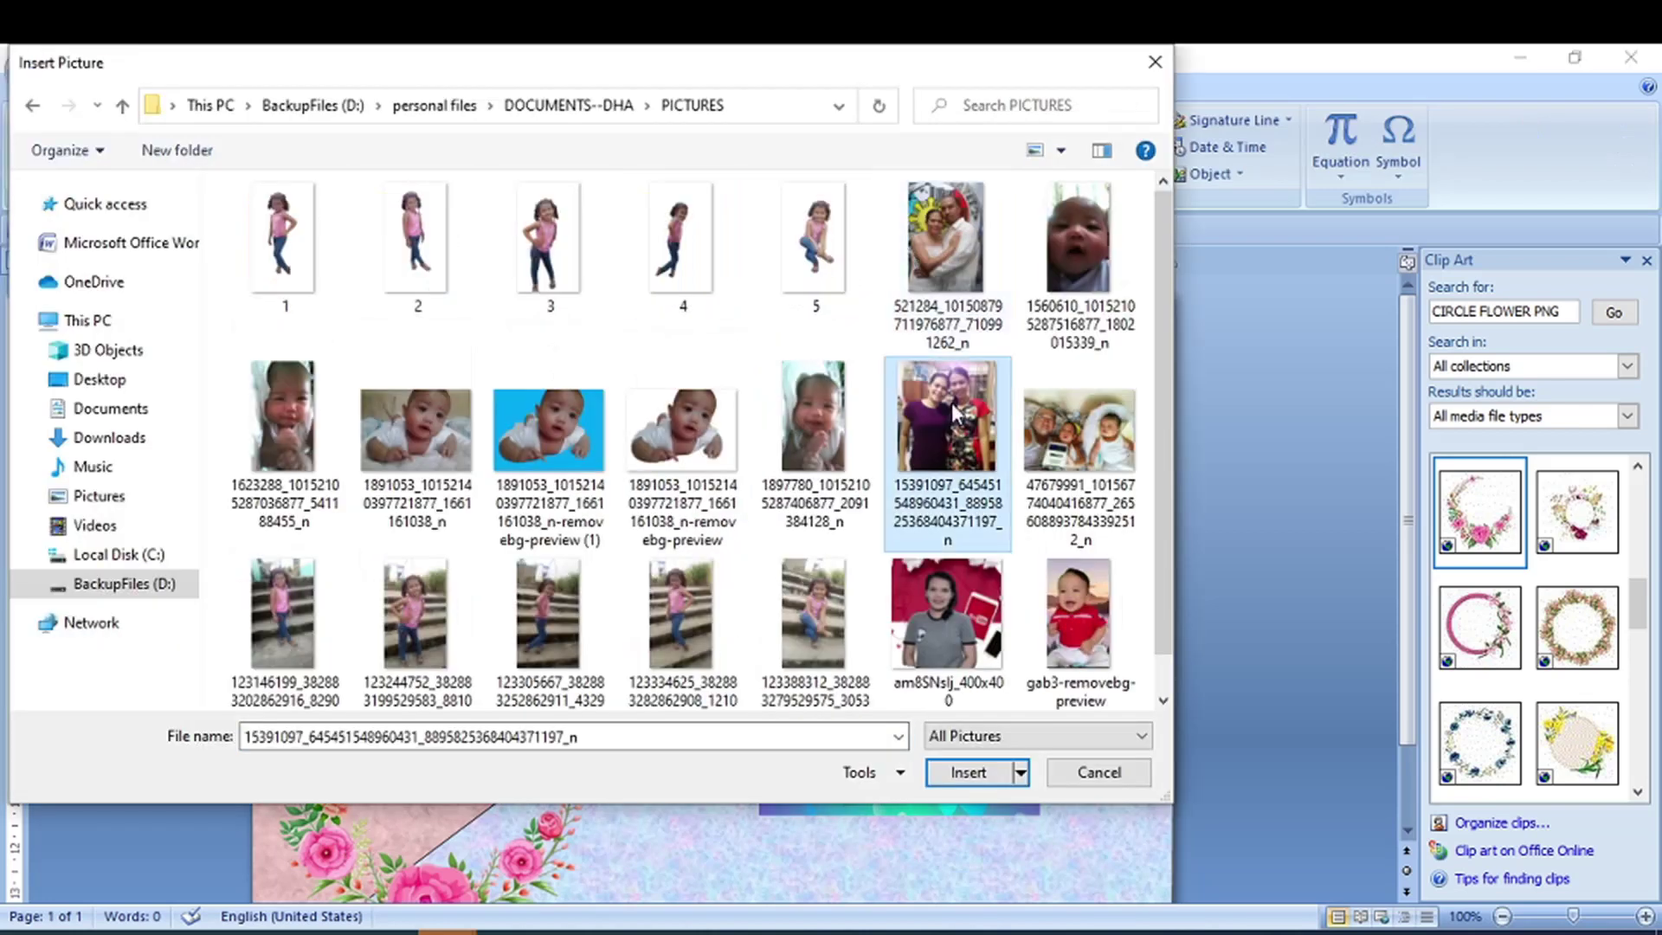
double_click(946, 415)
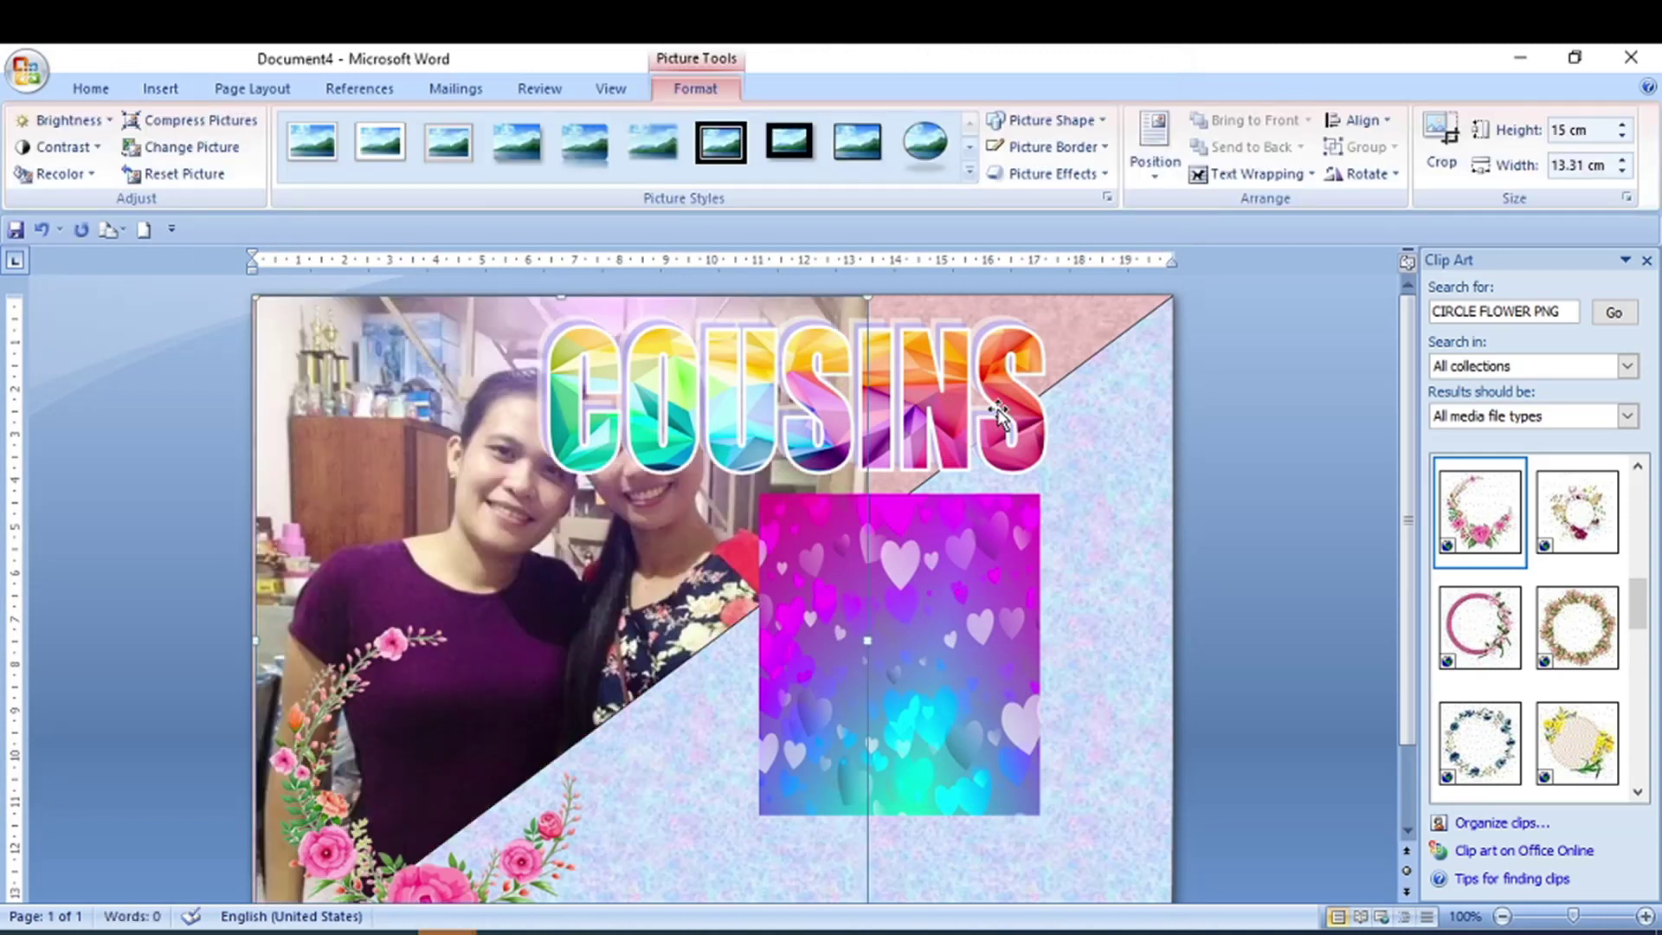
click(1235, 173)
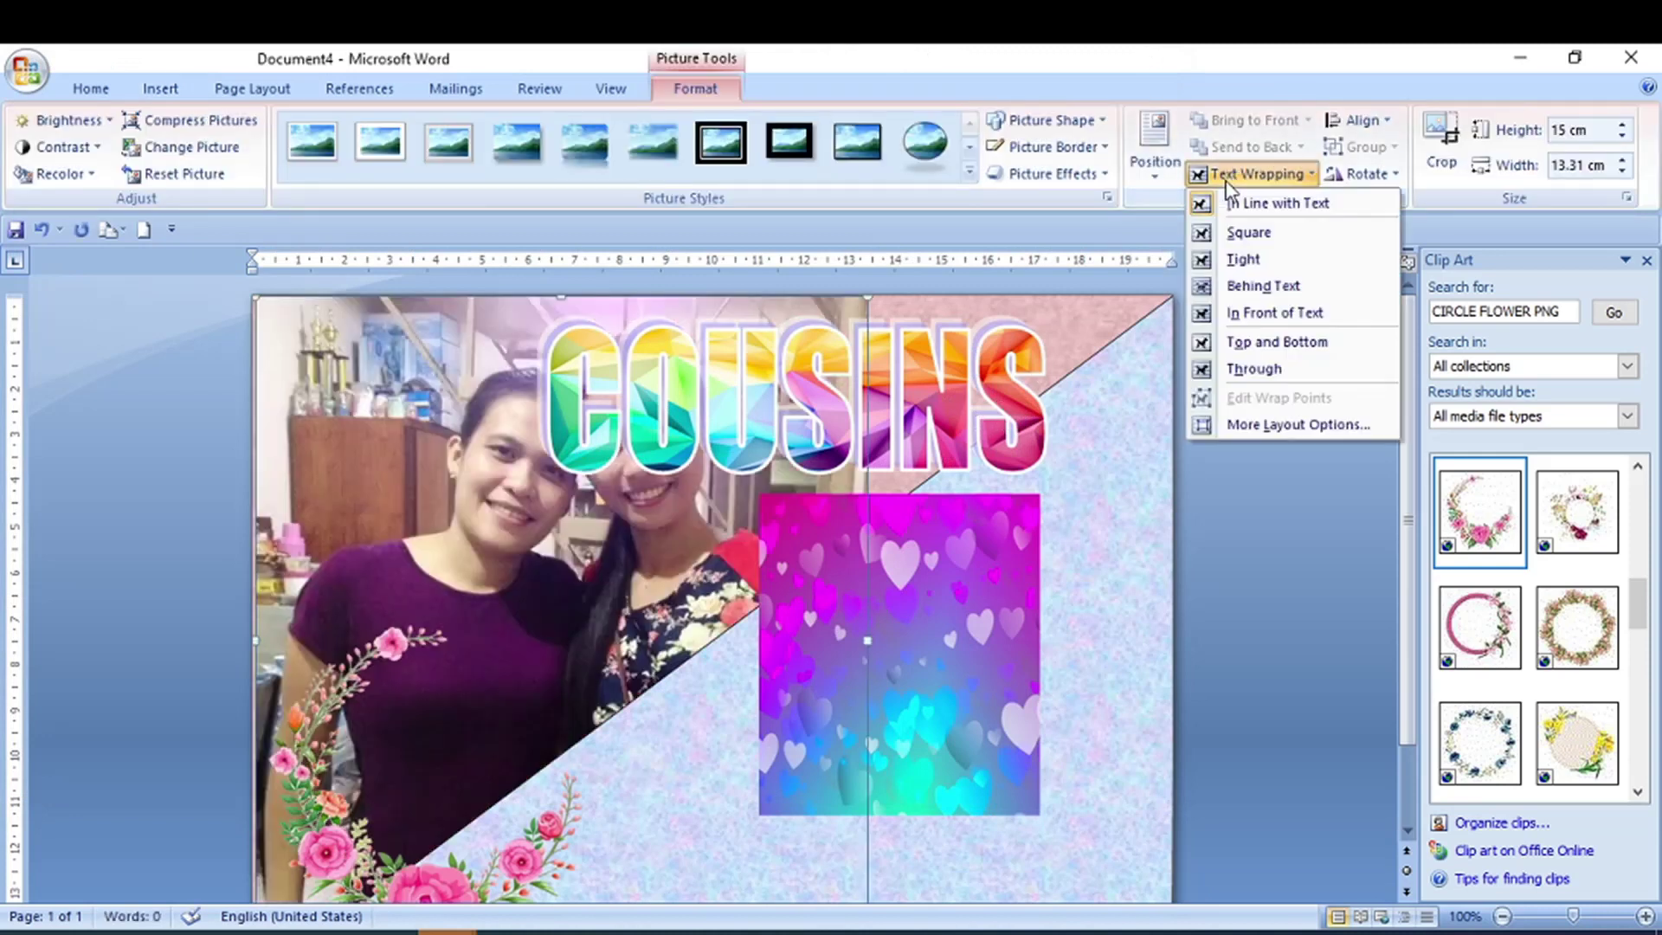
click(1269, 312)
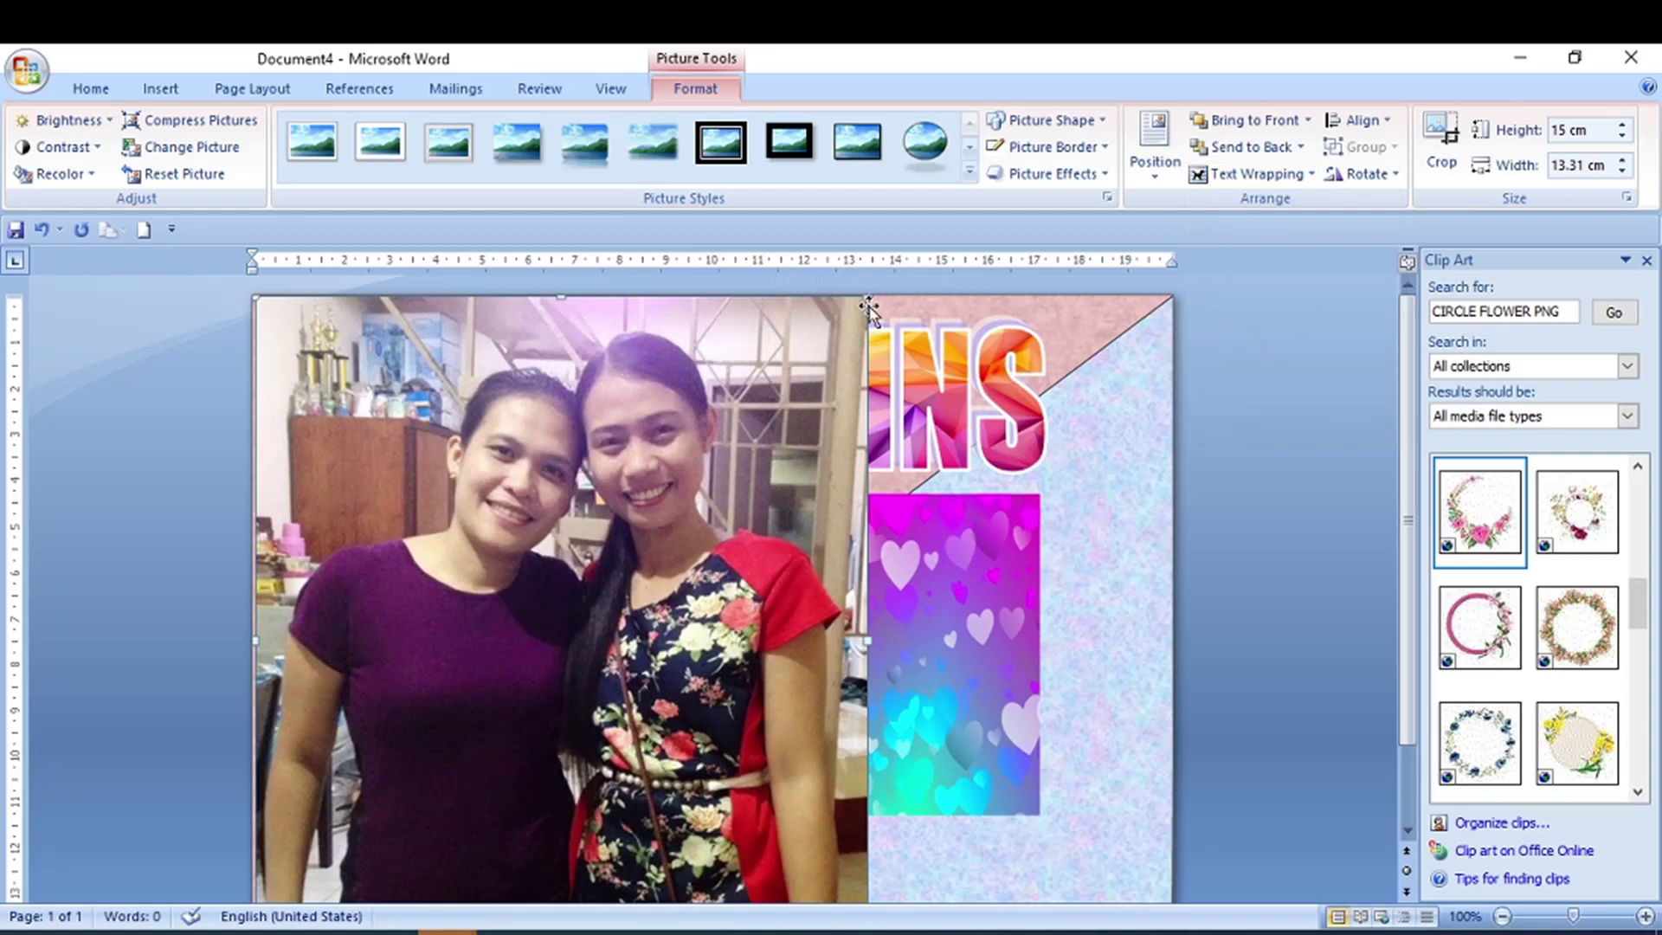
Step: Shrink the photo, apply the oval dark-bordered style, and make it a 6.67 × 6.76 cm circle below COUSINS
drag(867, 297, 492, 635)
drag(493, 727, 788, 597)
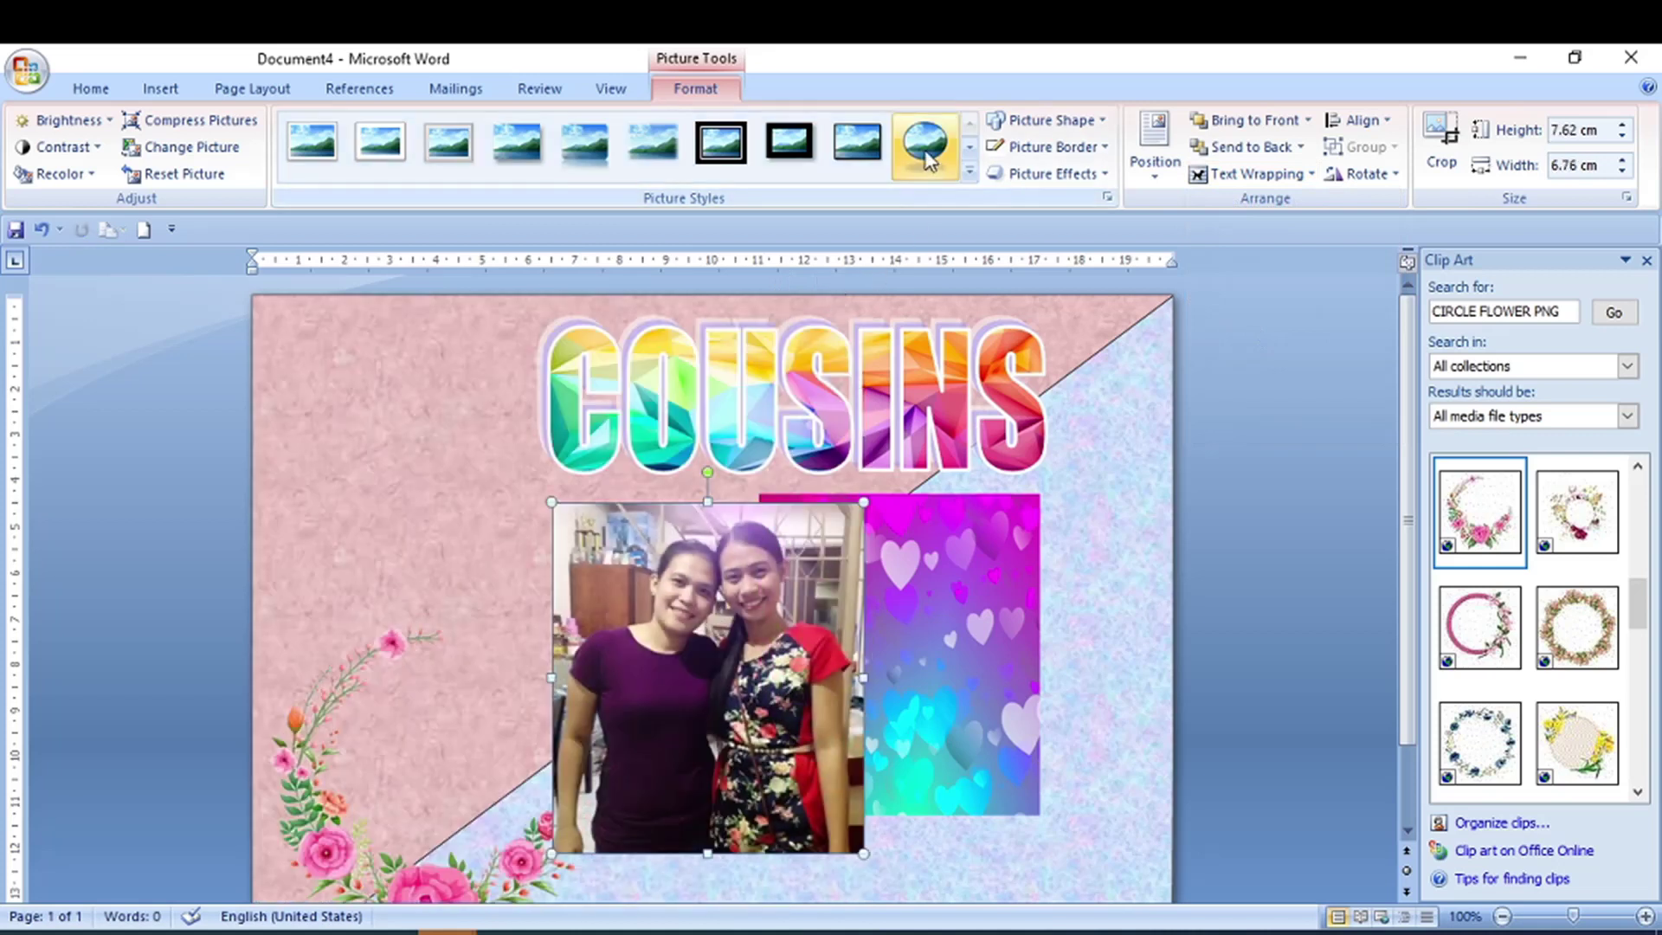
click(925, 141)
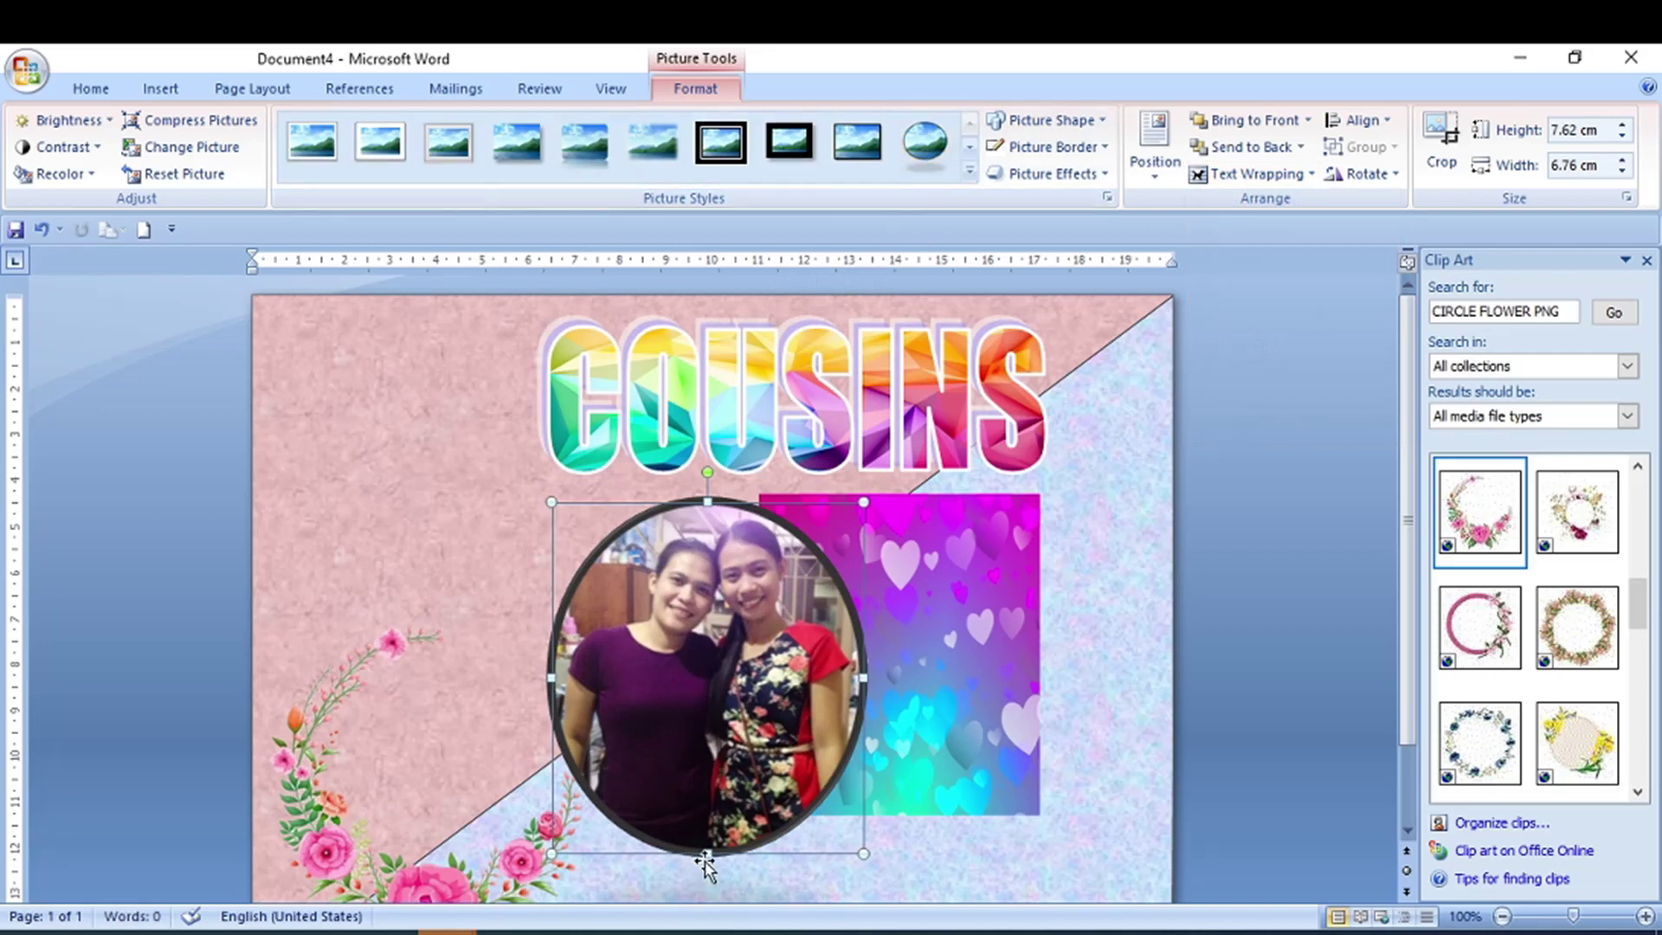
drag(709, 854, 722, 807)
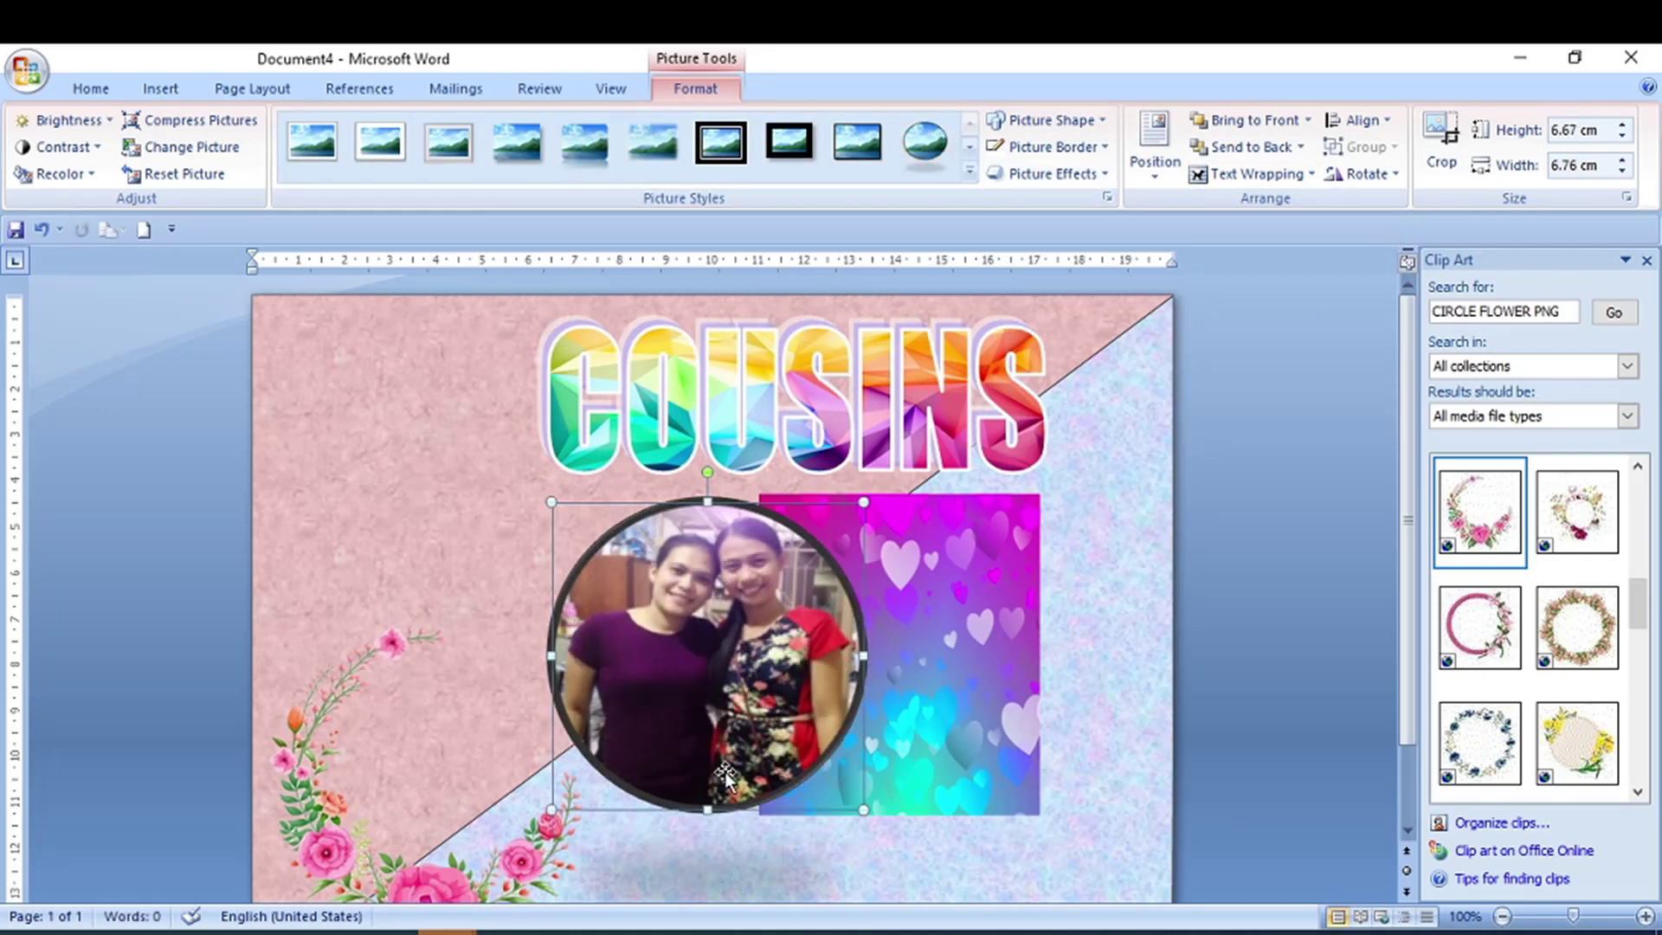
mouse_move(768, 698)
mouse_down()
mouse_move(806, 727)
mouse_move(833, 703)
mouse_up()
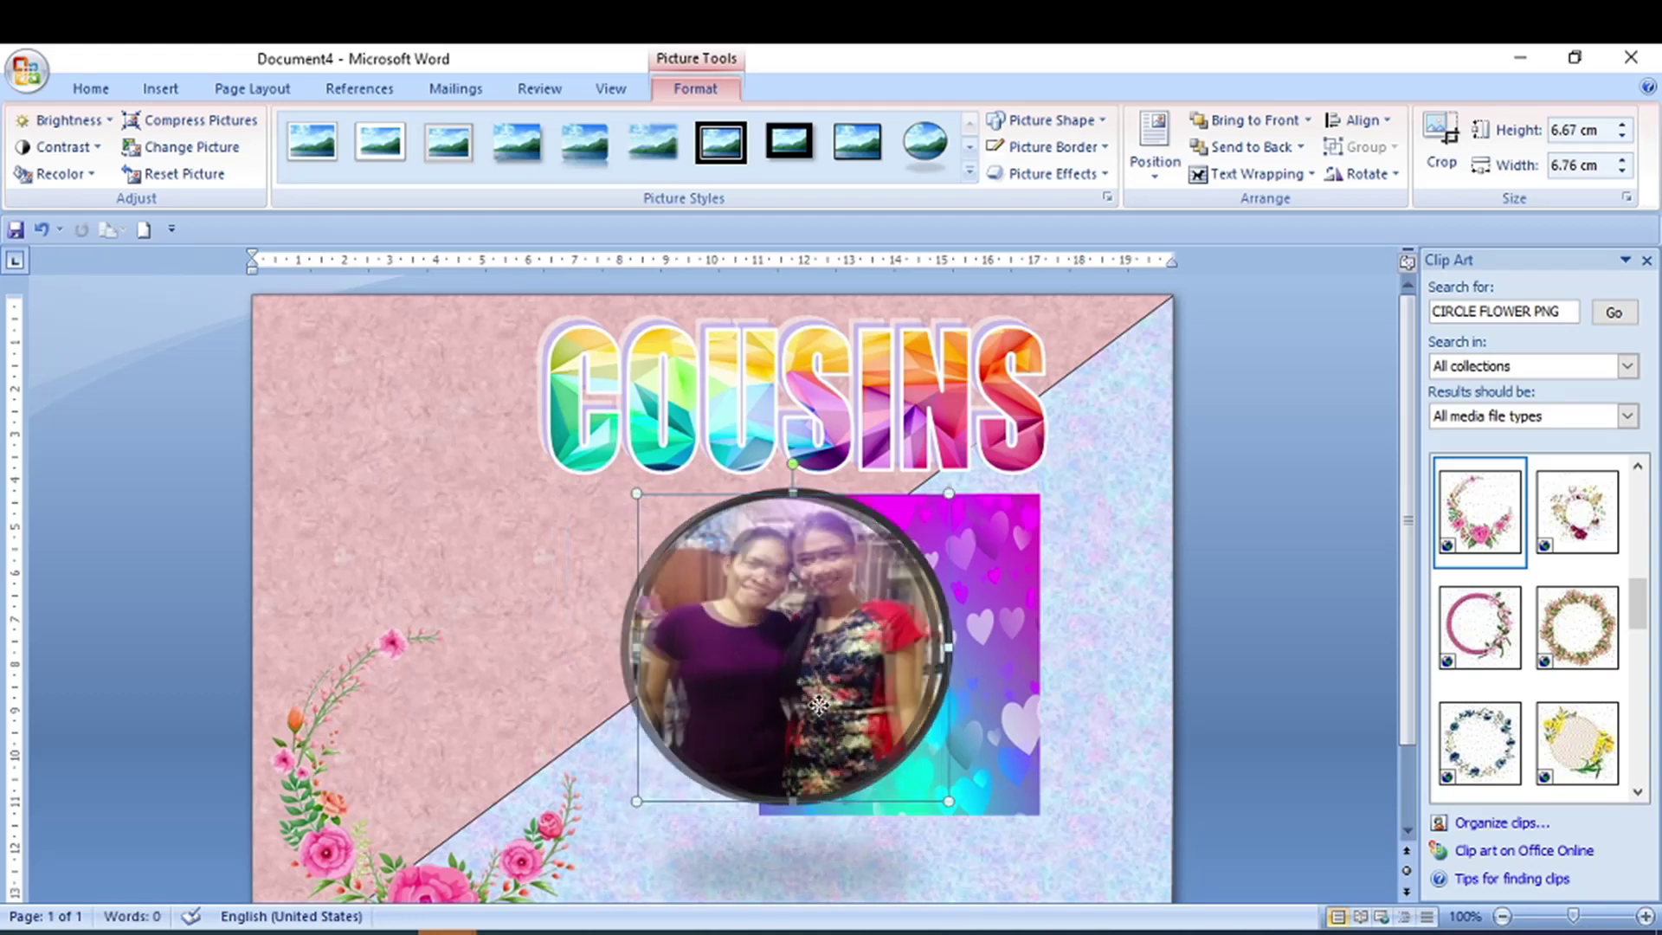
drag(832, 703, 757, 712)
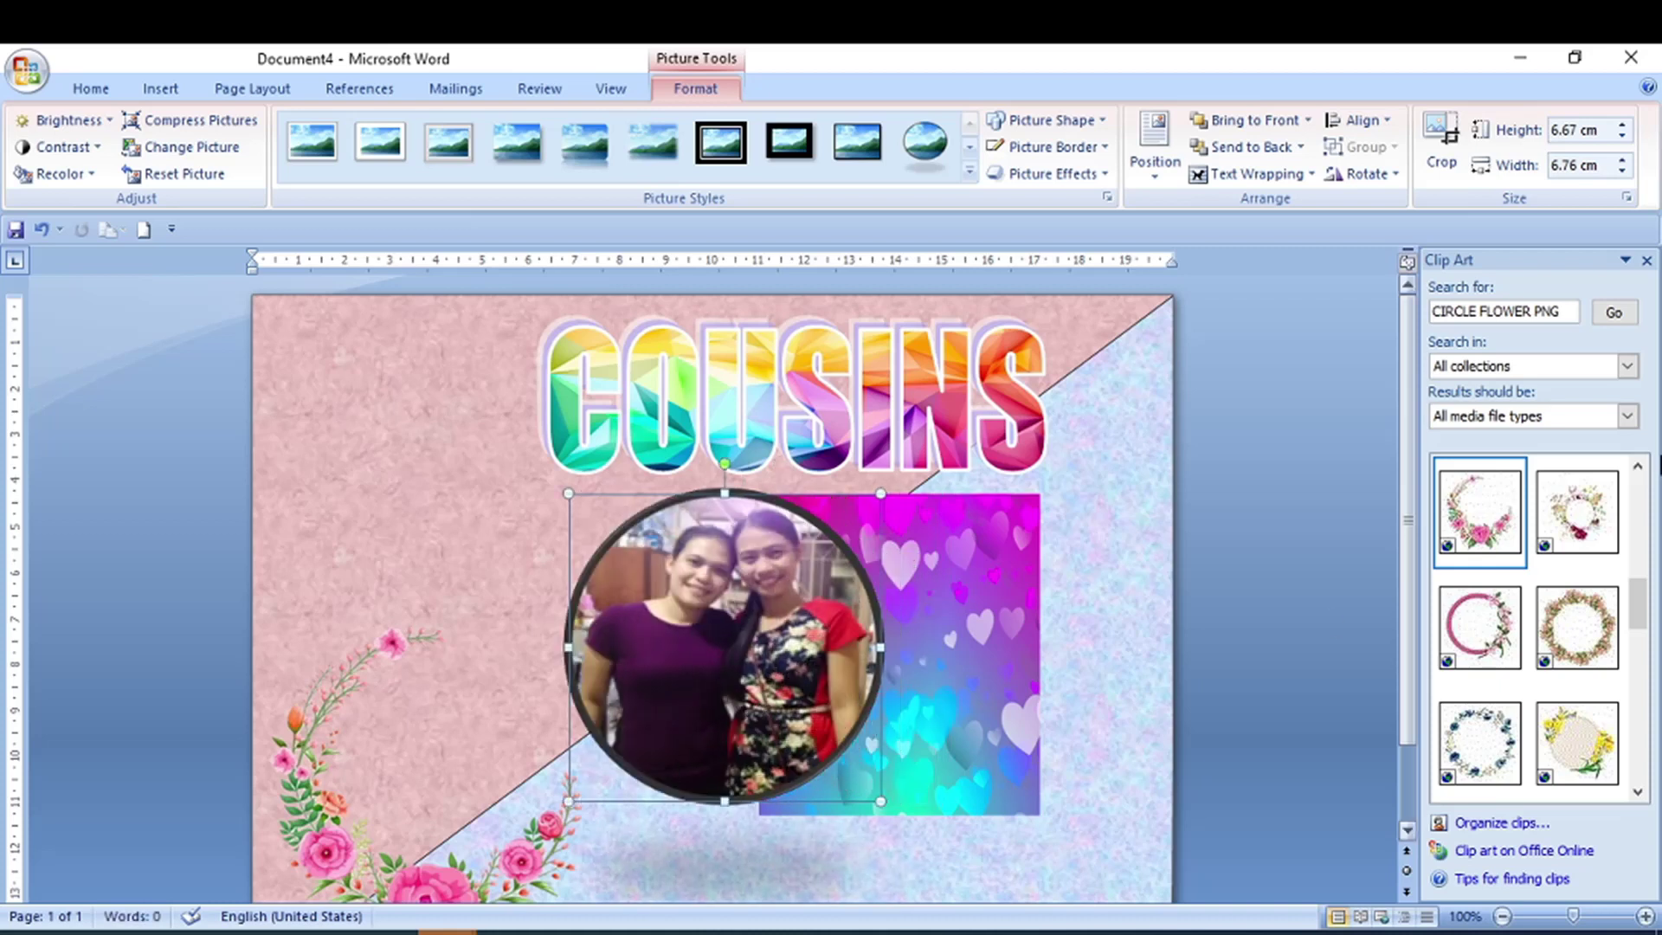
Step: Search Clip Art for 'ORANGE PNG' and browse the orange circle results
click(1484, 310)
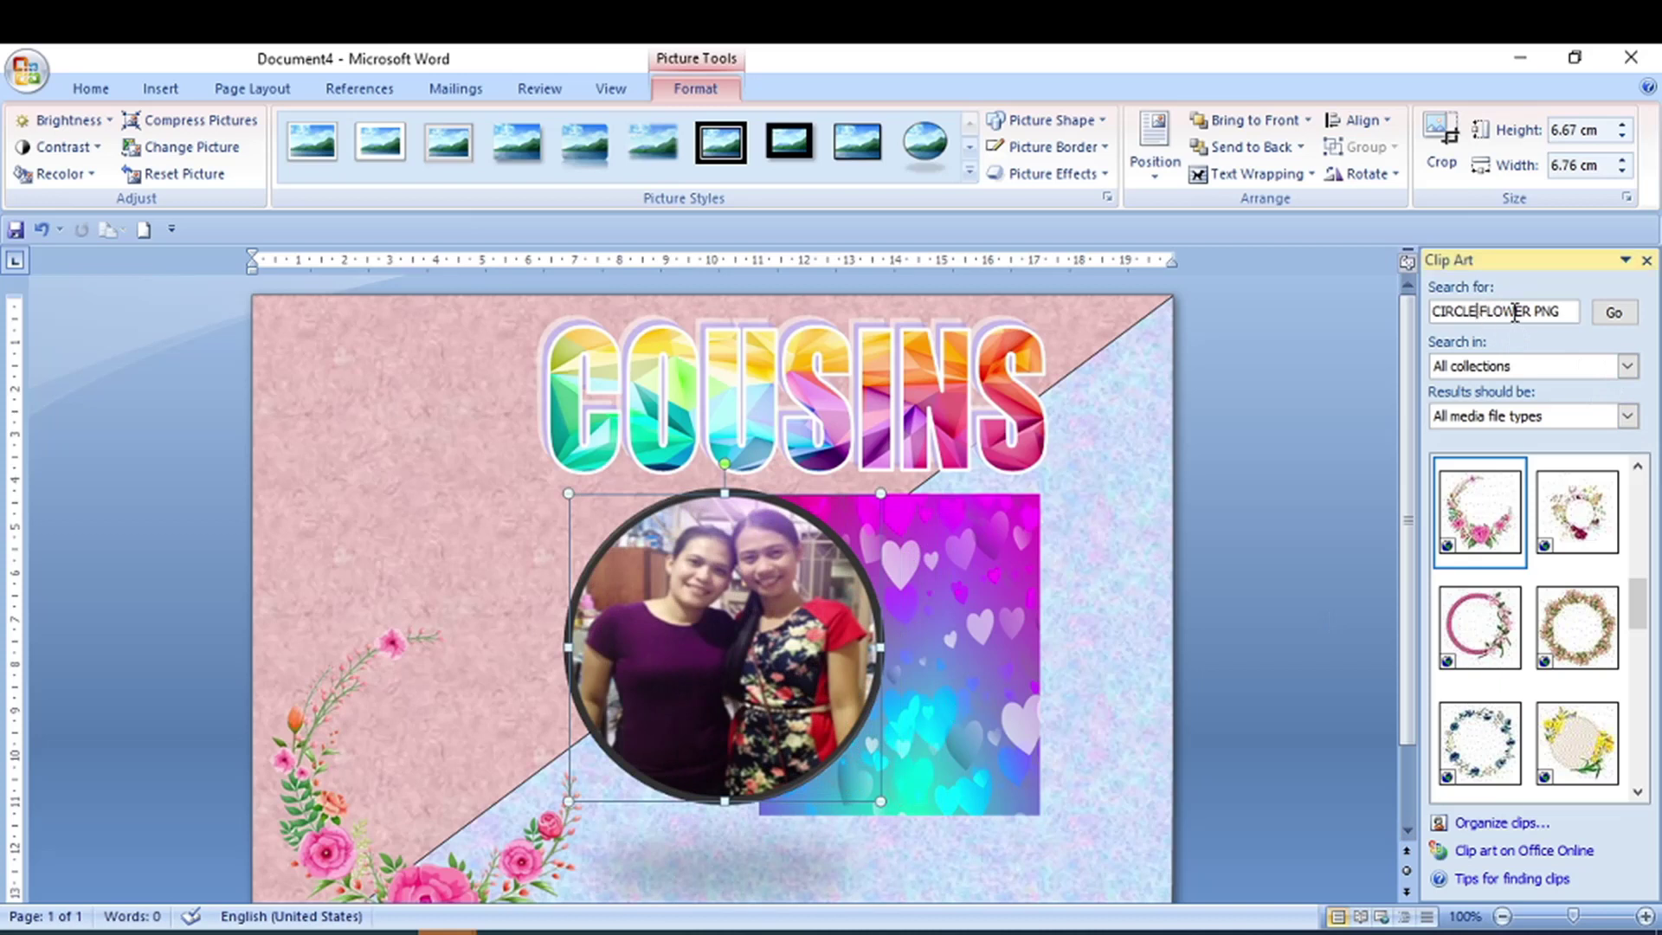
key(shift+End)
key(Delete)
text(ORANGE)
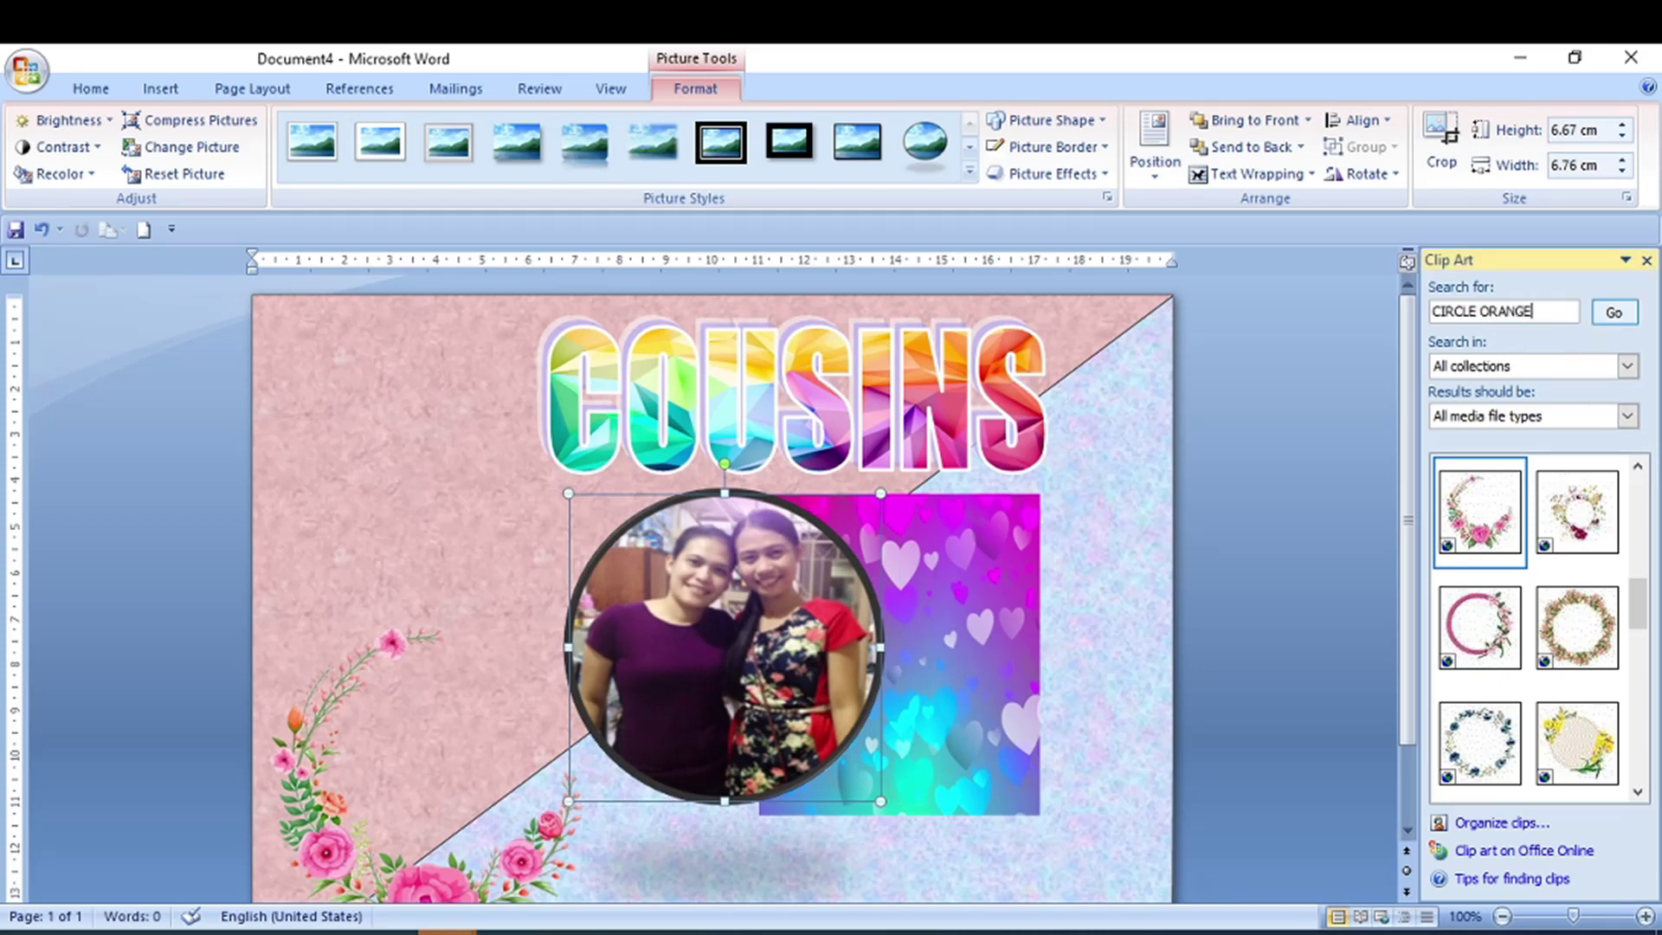
text( PNG)
key(Return)
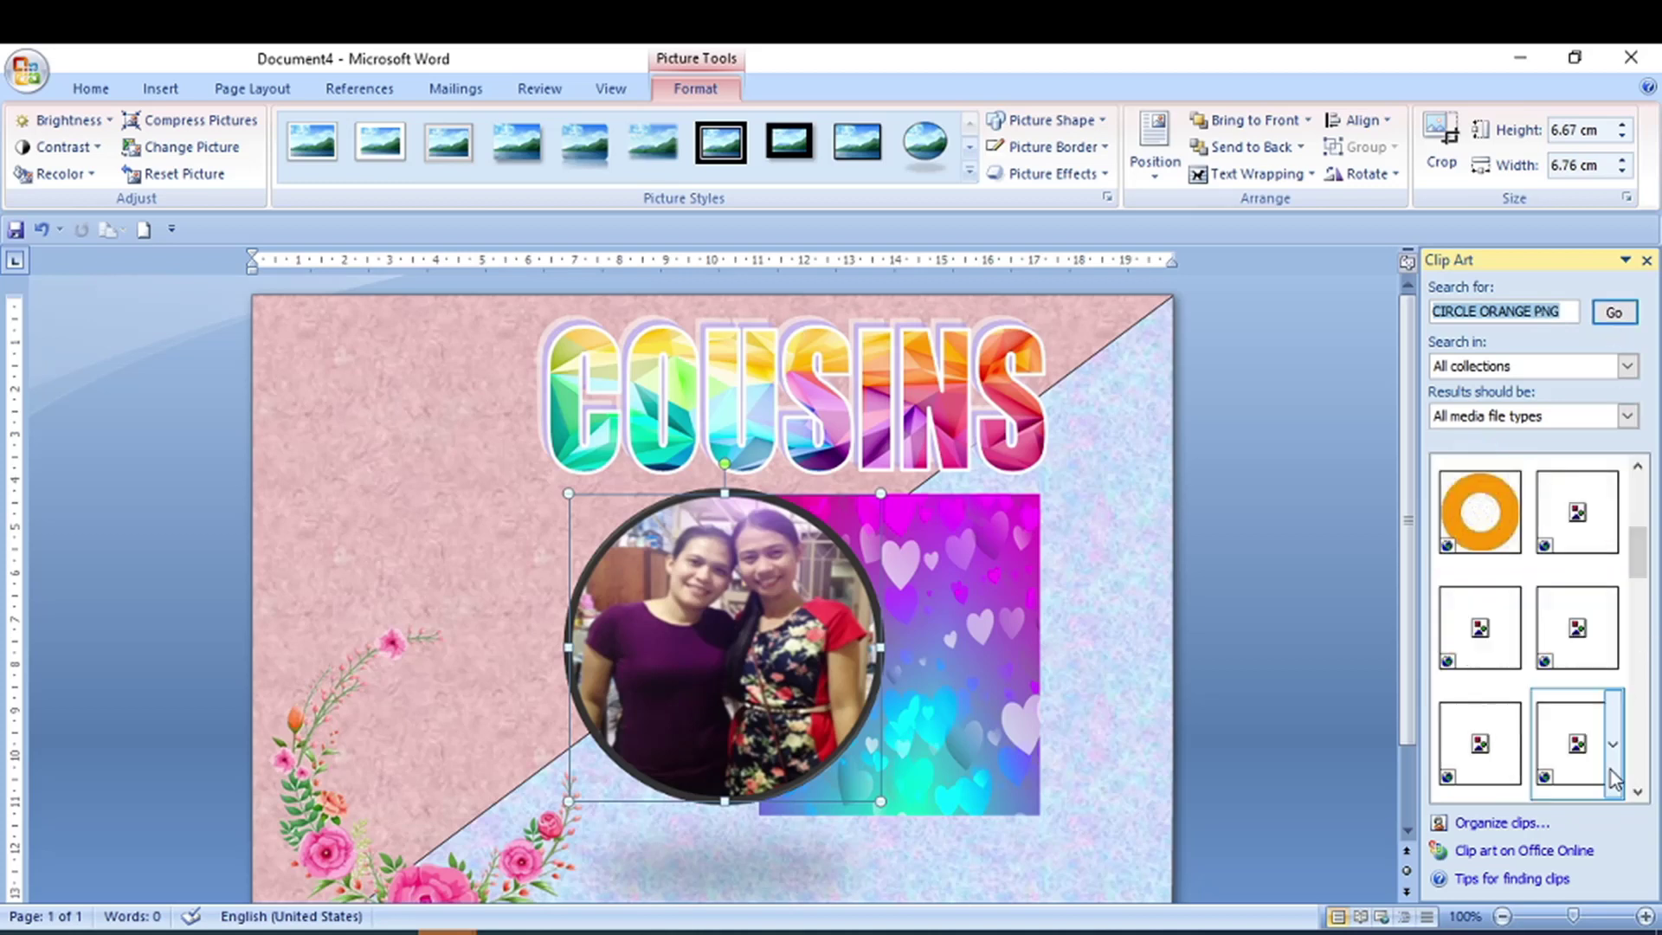
scroll(1615, 777, down, 3)
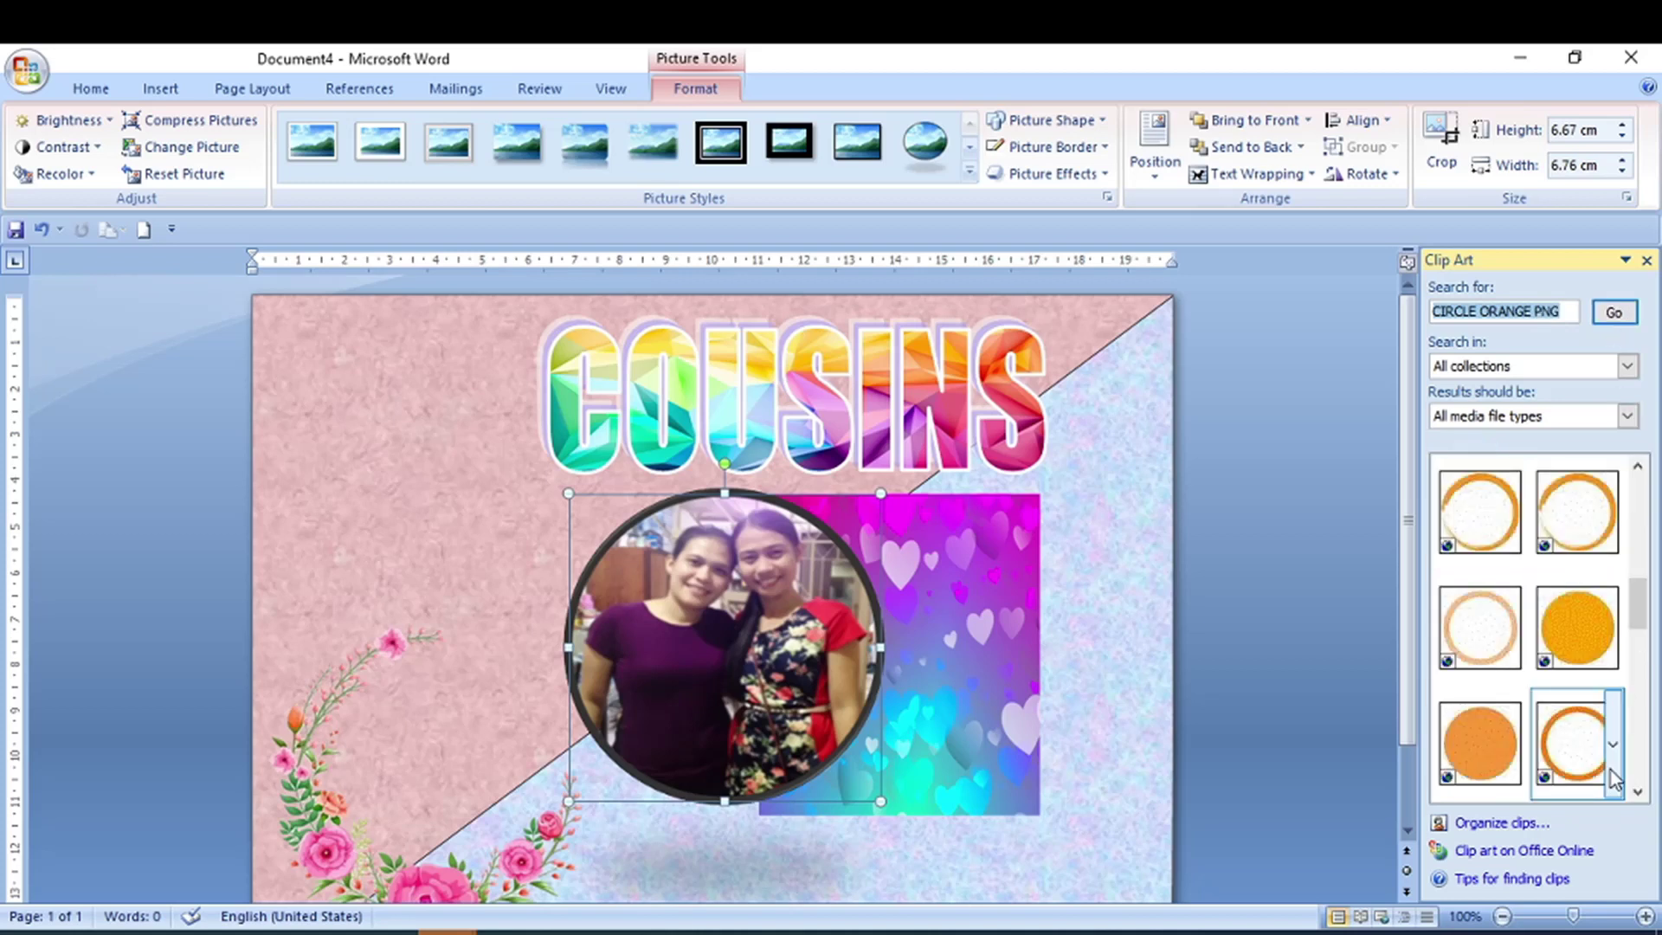
scroll(1615, 777, down, 2)
scroll(1615, 778, down, 2)
scroll(1615, 777, up, 3)
scroll(1593, 777, up, 3)
scroll(1581, 771, down, 2)
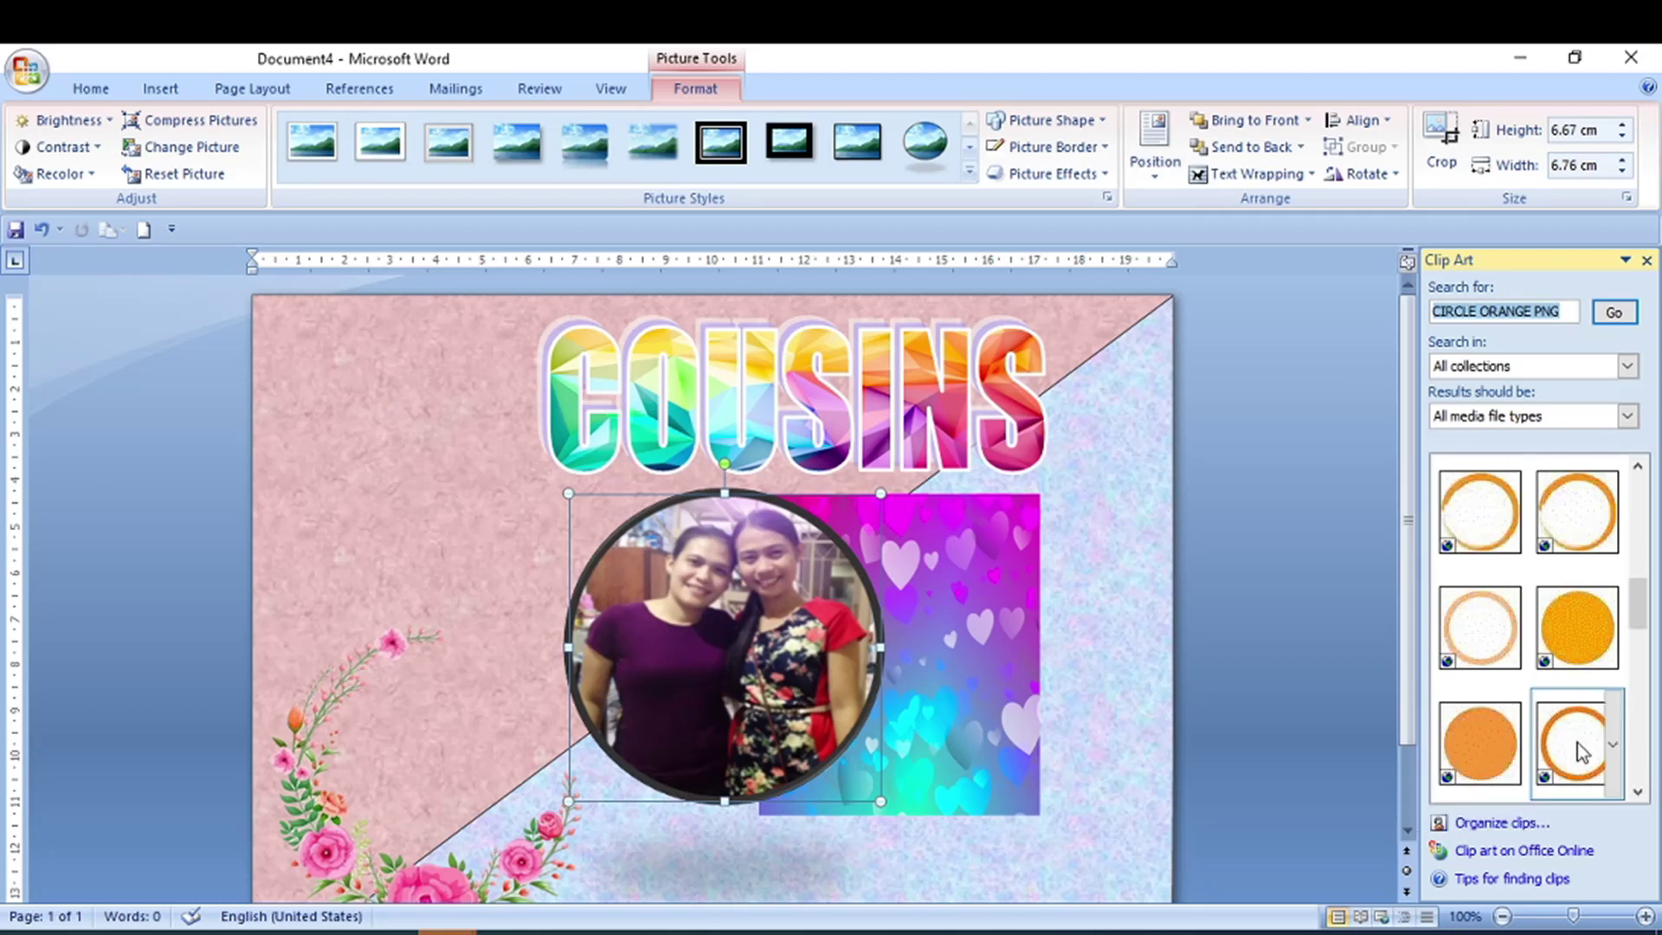
scroll(1574, 658, down, 2)
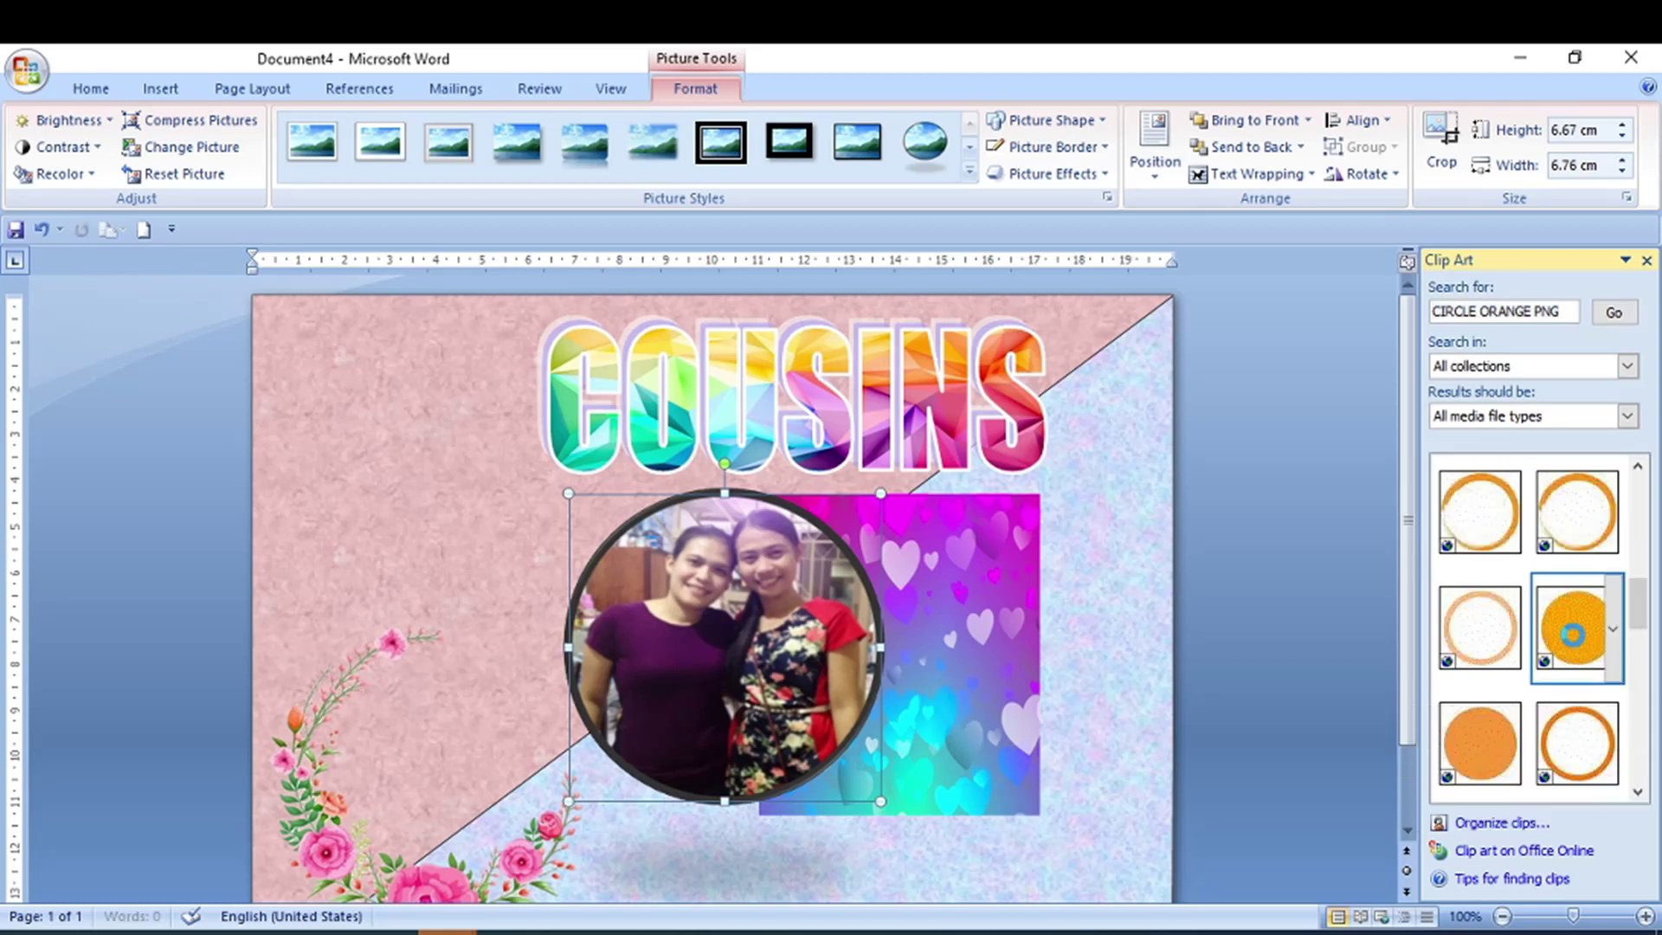
Step: Float the orange circle In Front of Text, shrink it, and move it near the photo
click(1266, 174)
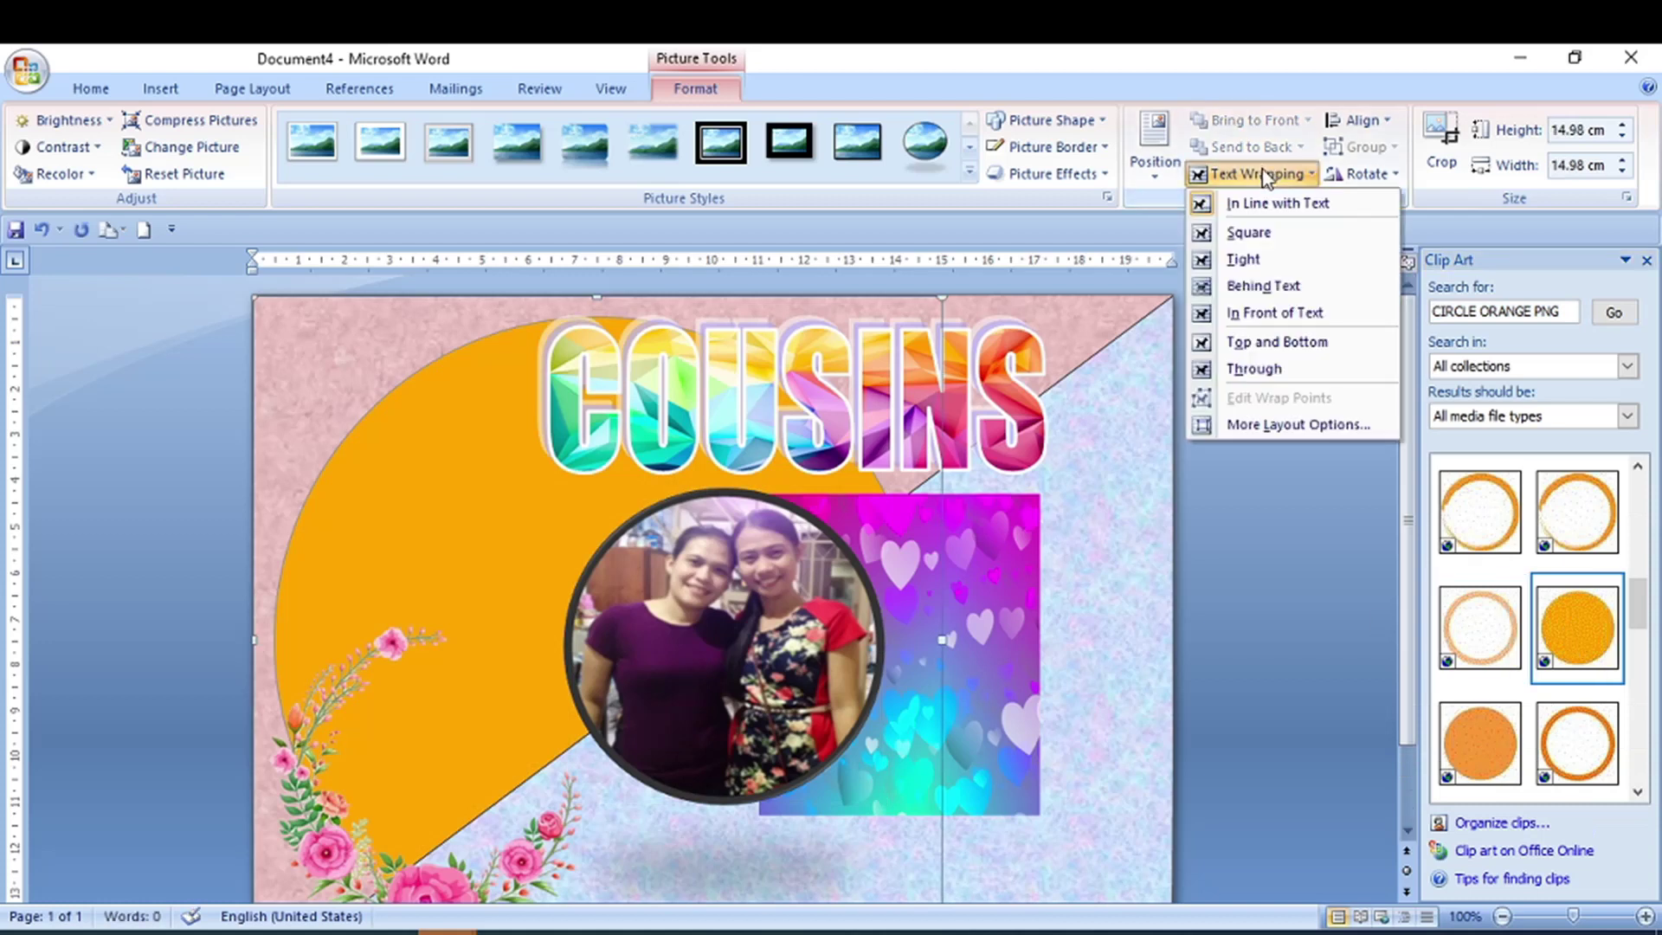
click(1266, 313)
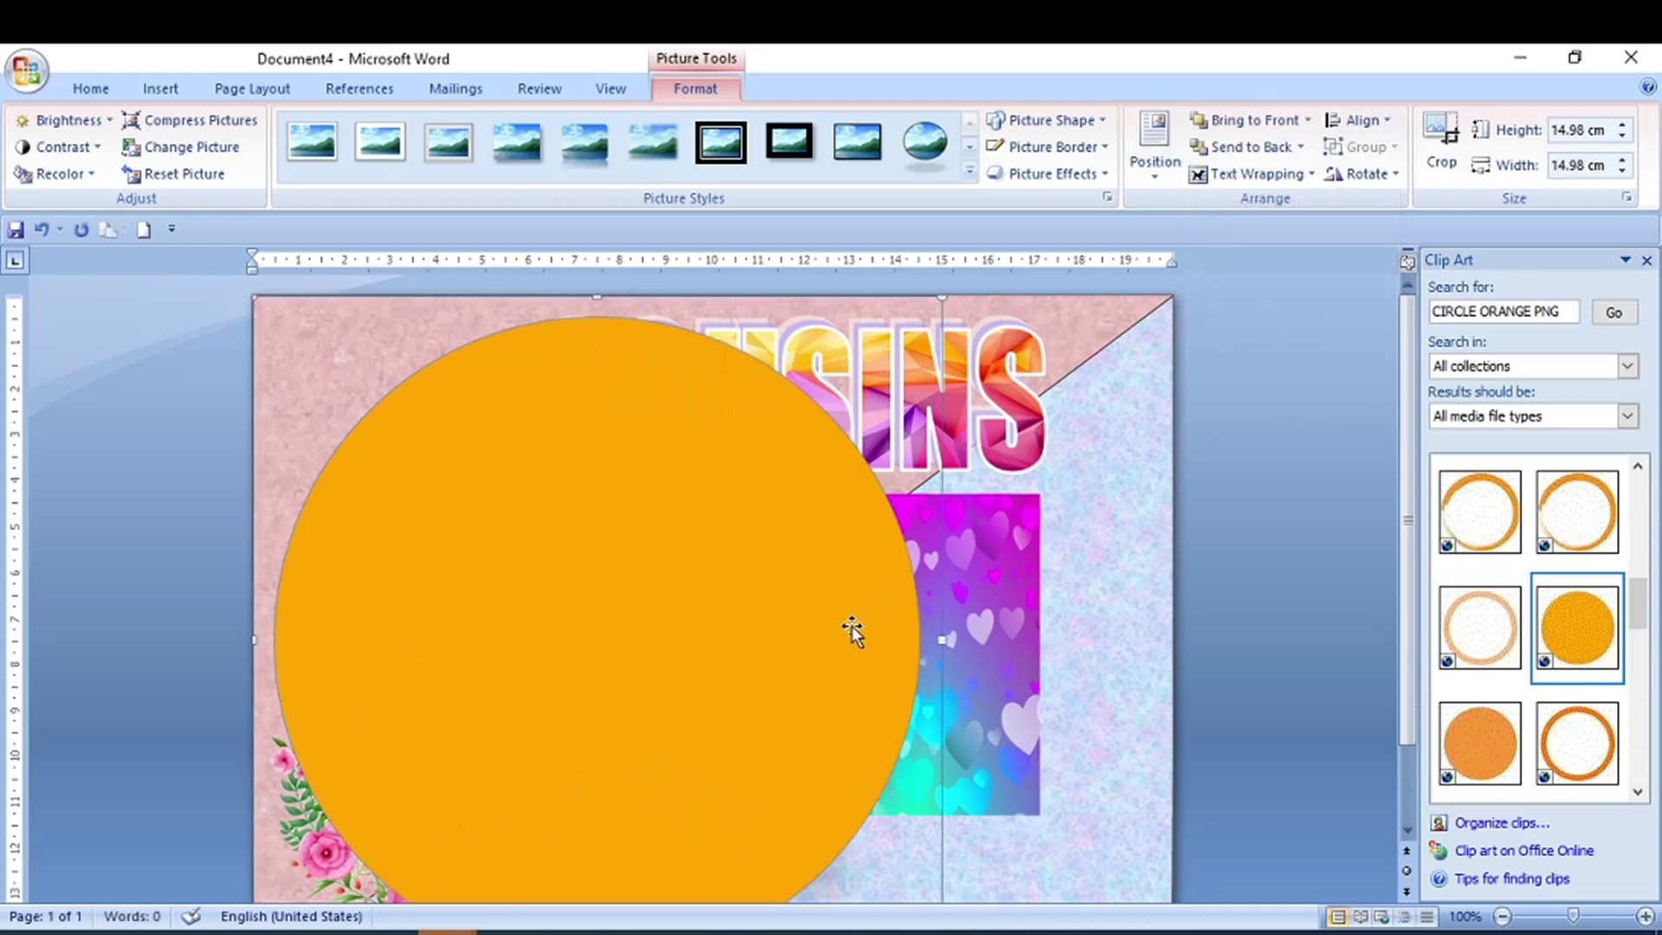
drag(941, 297, 638, 631)
drag(541, 787, 923, 657)
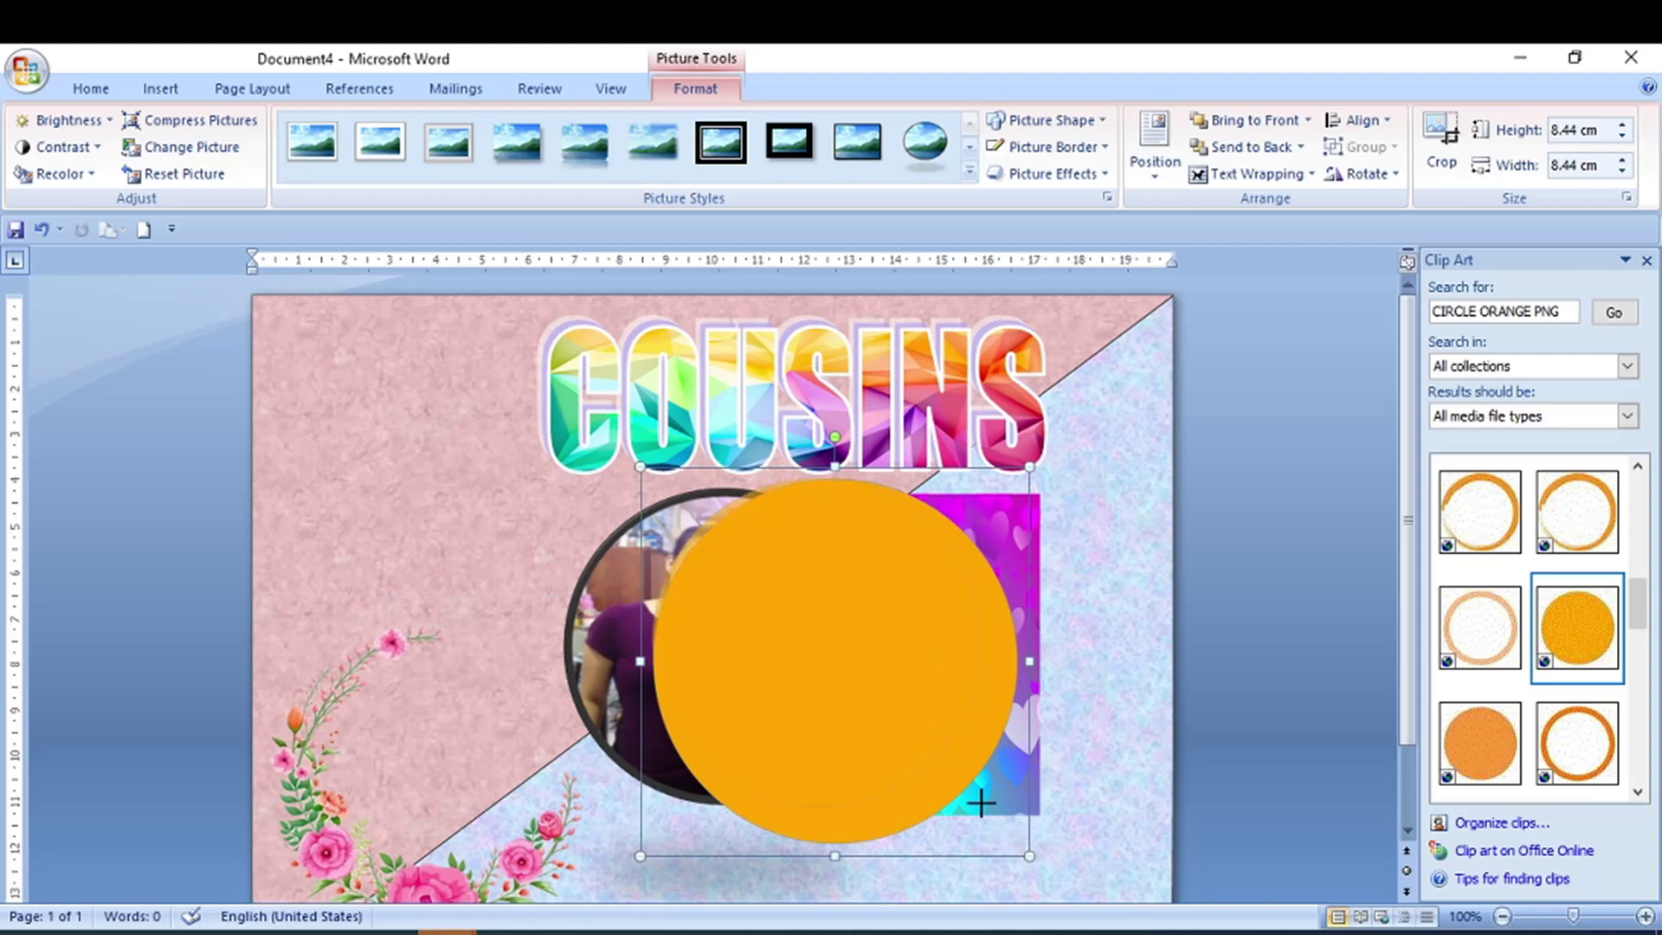
Step: Size the orange circle to match the photo, then bring the photo forward, offset so a crescent shows
drag(981, 803, 981, 807)
mouse_move(869, 682)
mouse_down()
mouse_move(905, 709)
mouse_move(876, 701)
mouse_up()
drag(640, 638, 568, 647)
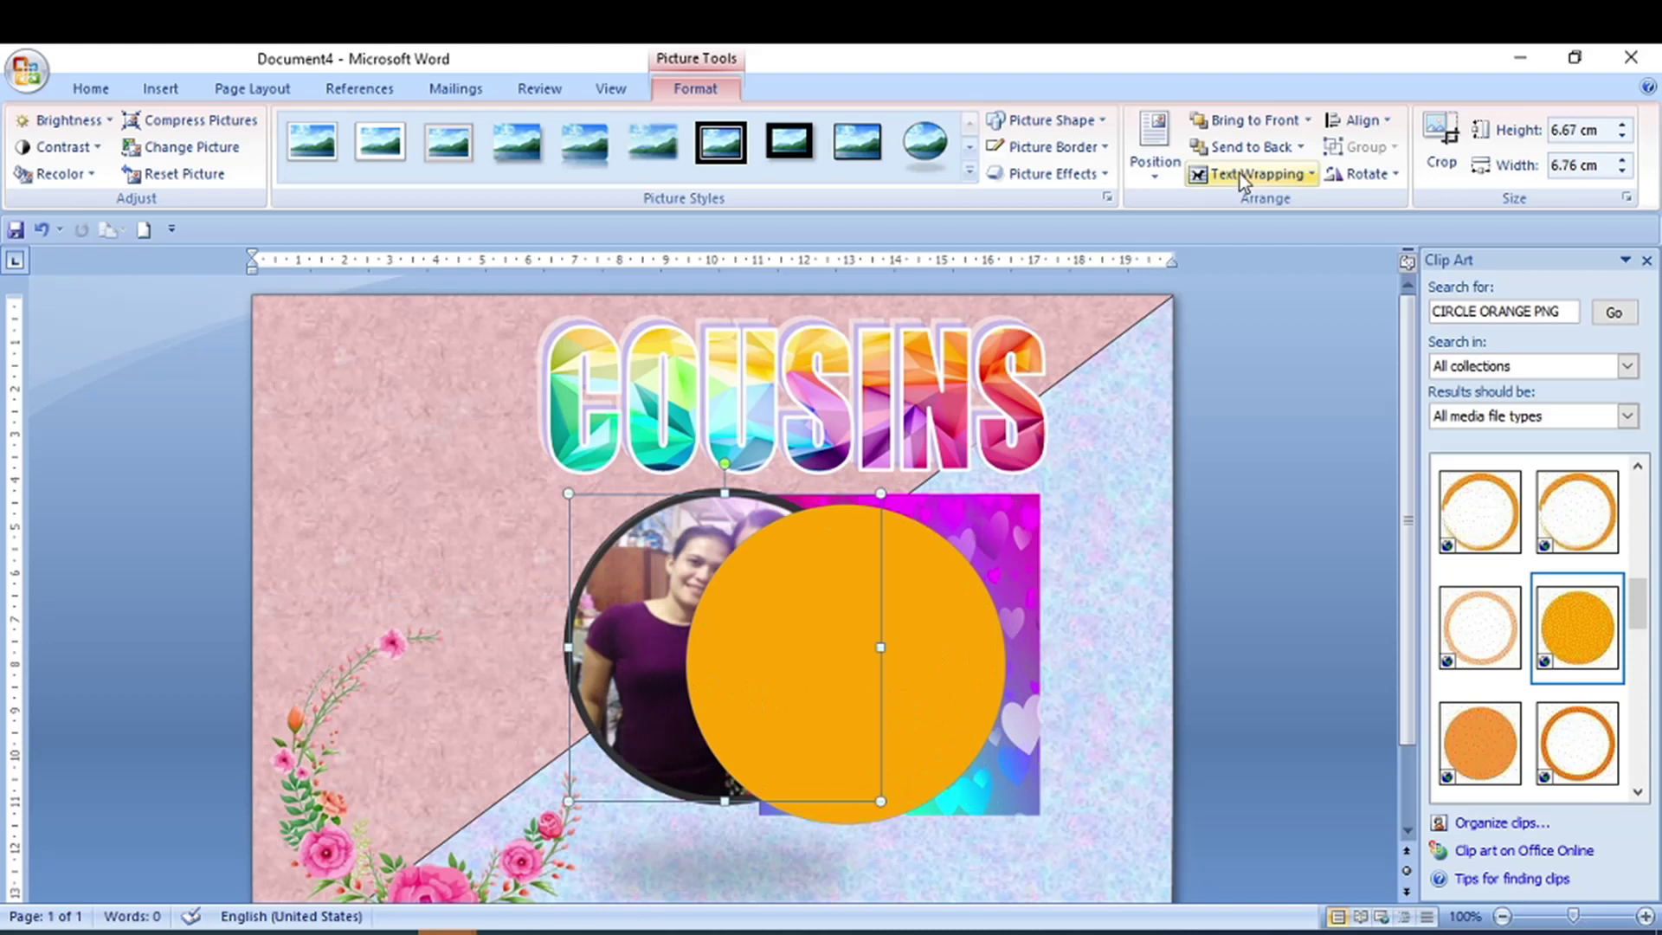
click(1241, 134)
drag(703, 661, 777, 693)
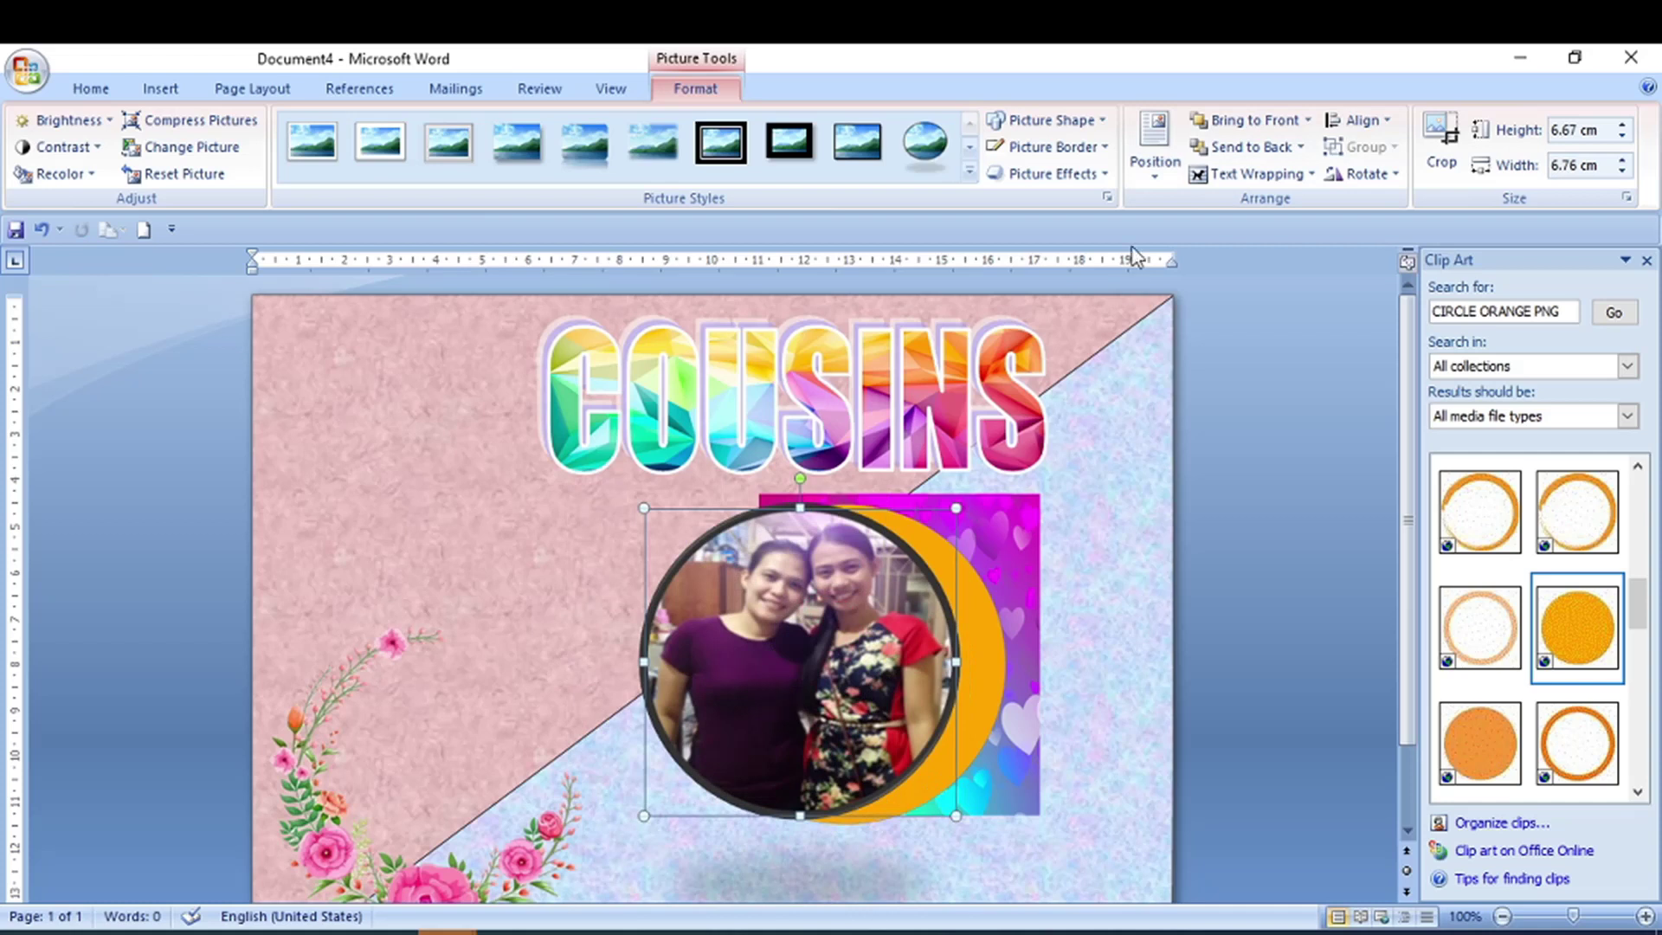
Step: Switch the round photo's border to Lavender and widen the orange circle behind it
click(1107, 149)
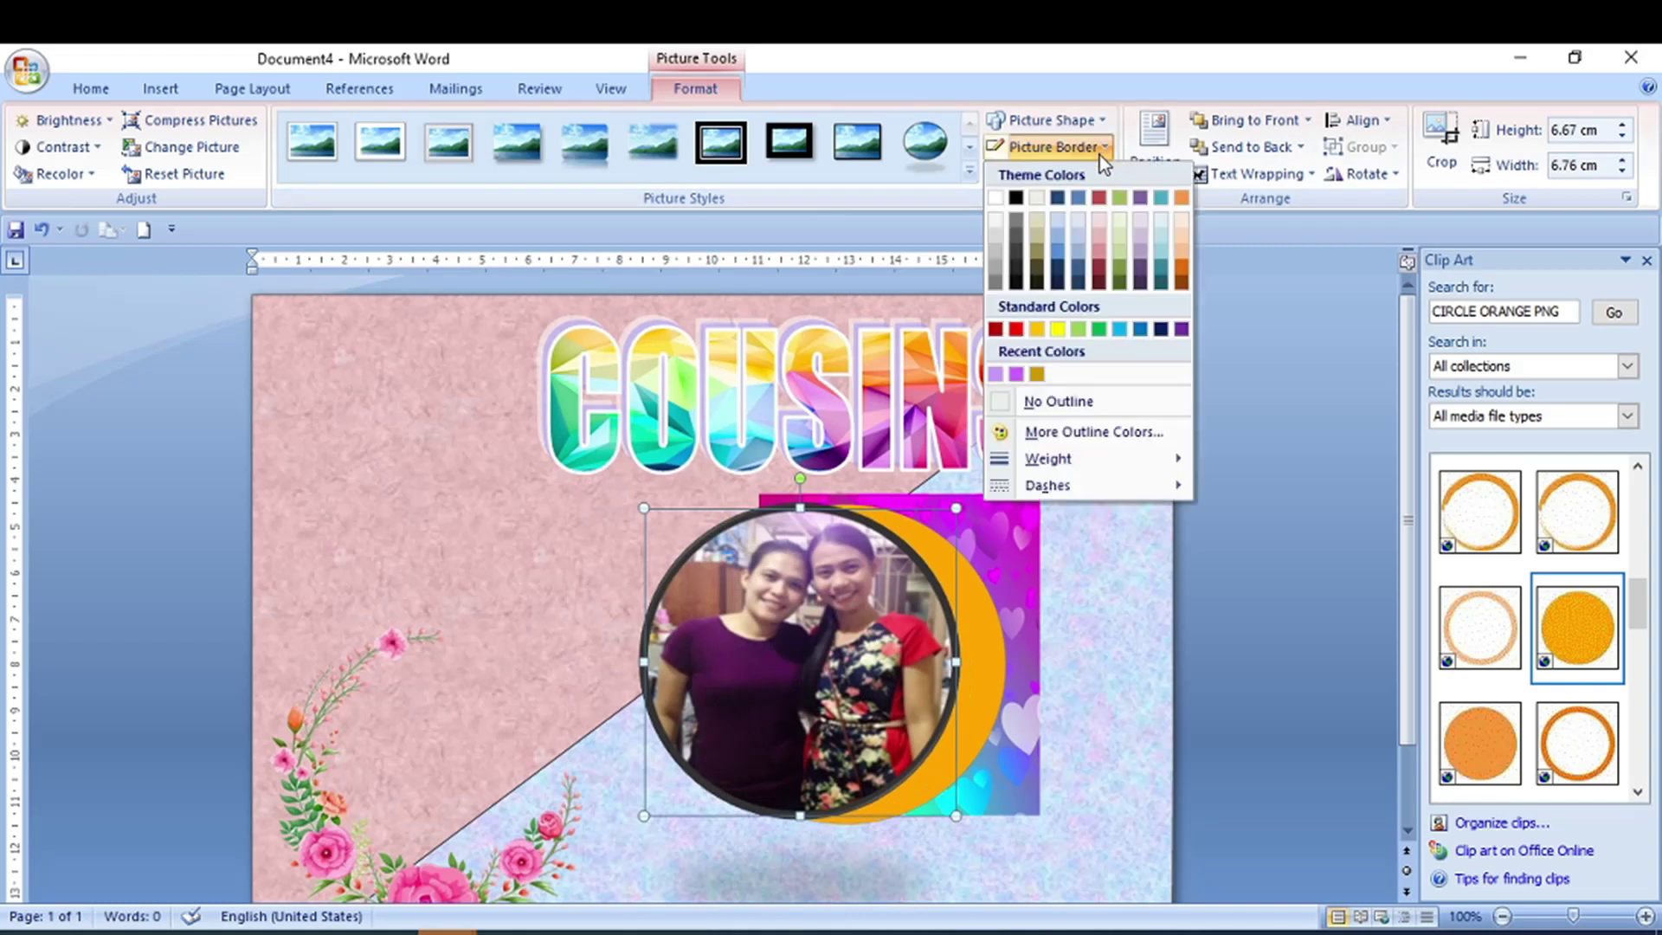
click(996, 374)
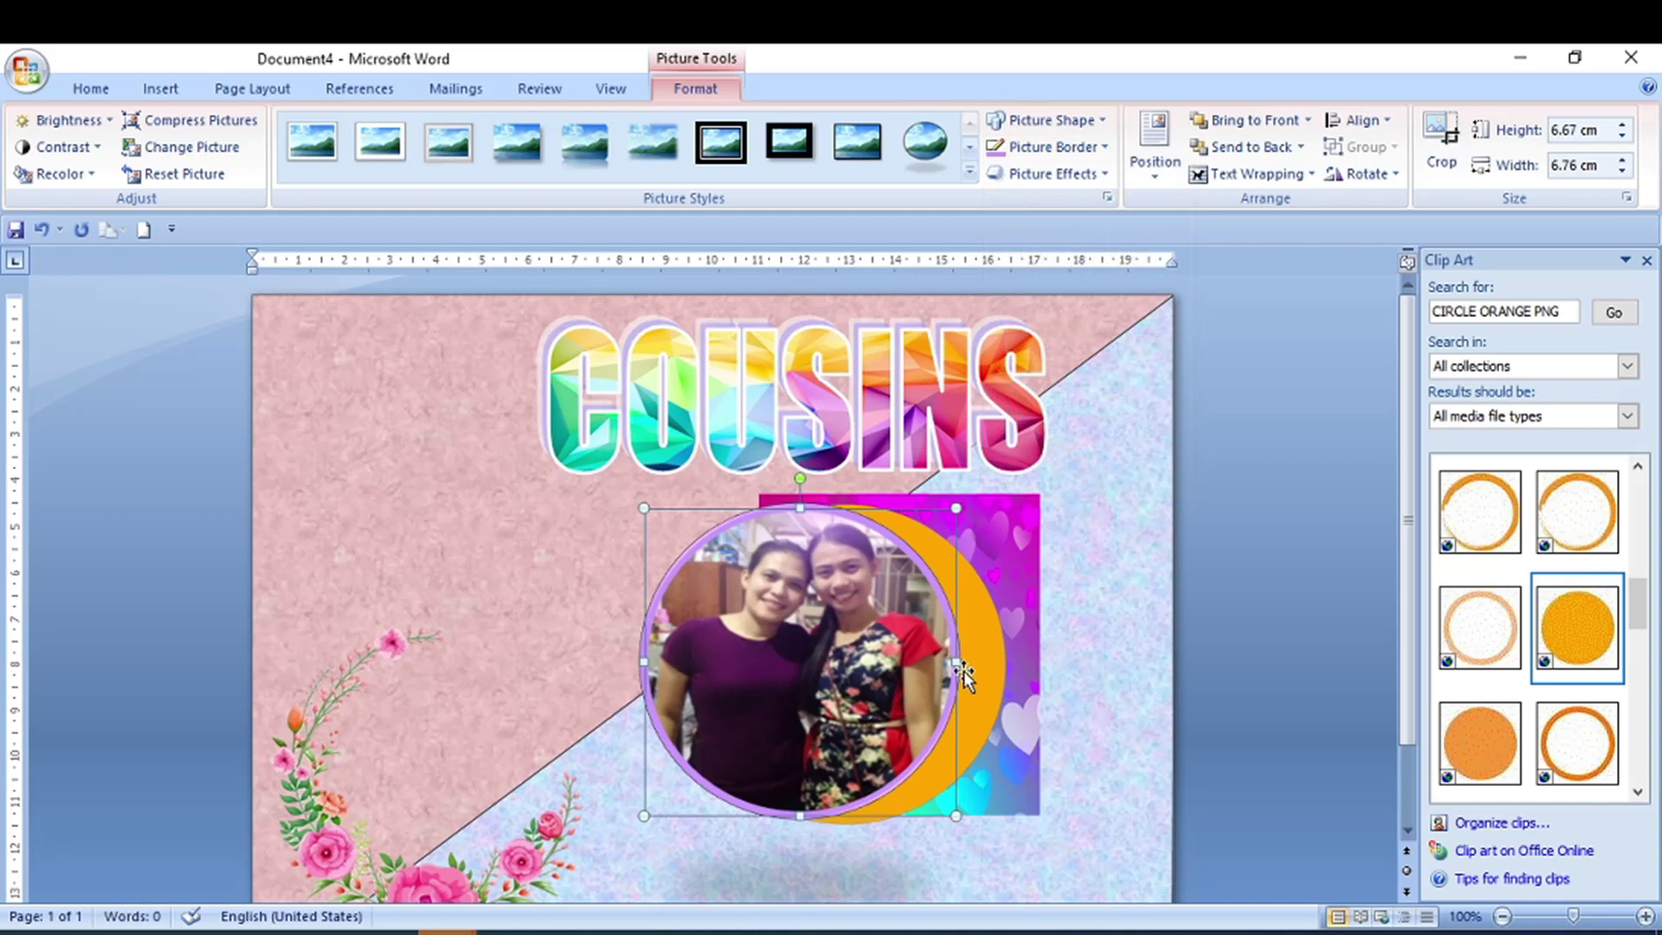
click(1013, 549)
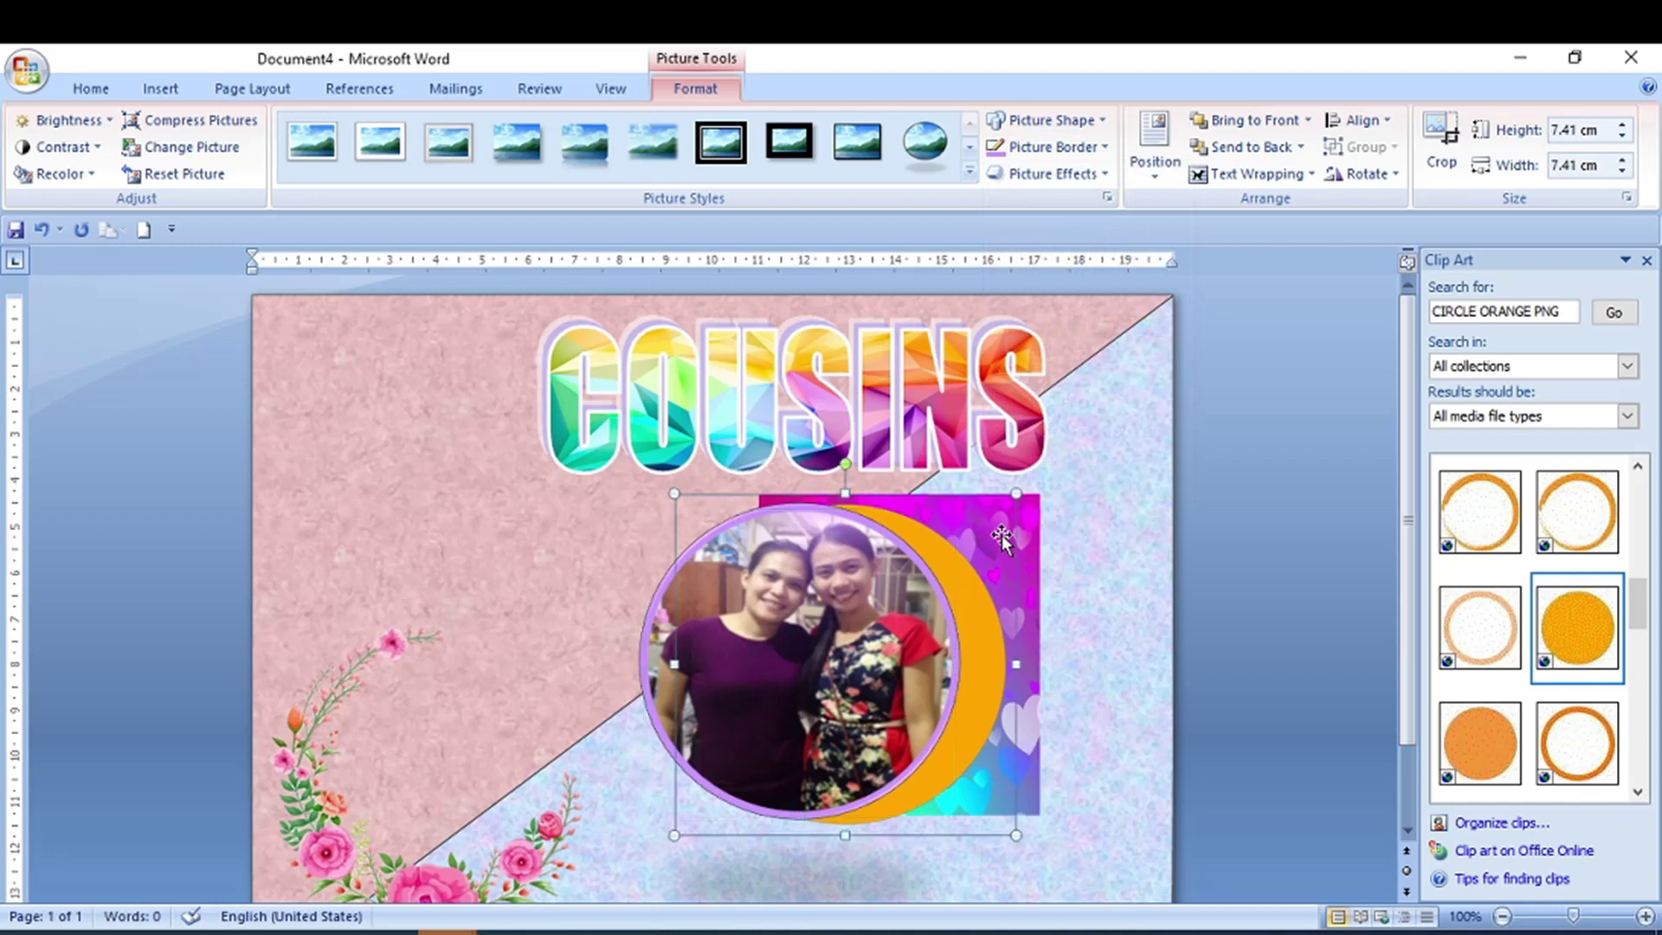
mouse_move(845, 493)
mouse_down()
mouse_move(841, 510)
mouse_move(987, 493)
mouse_up()
click(1036, 531)
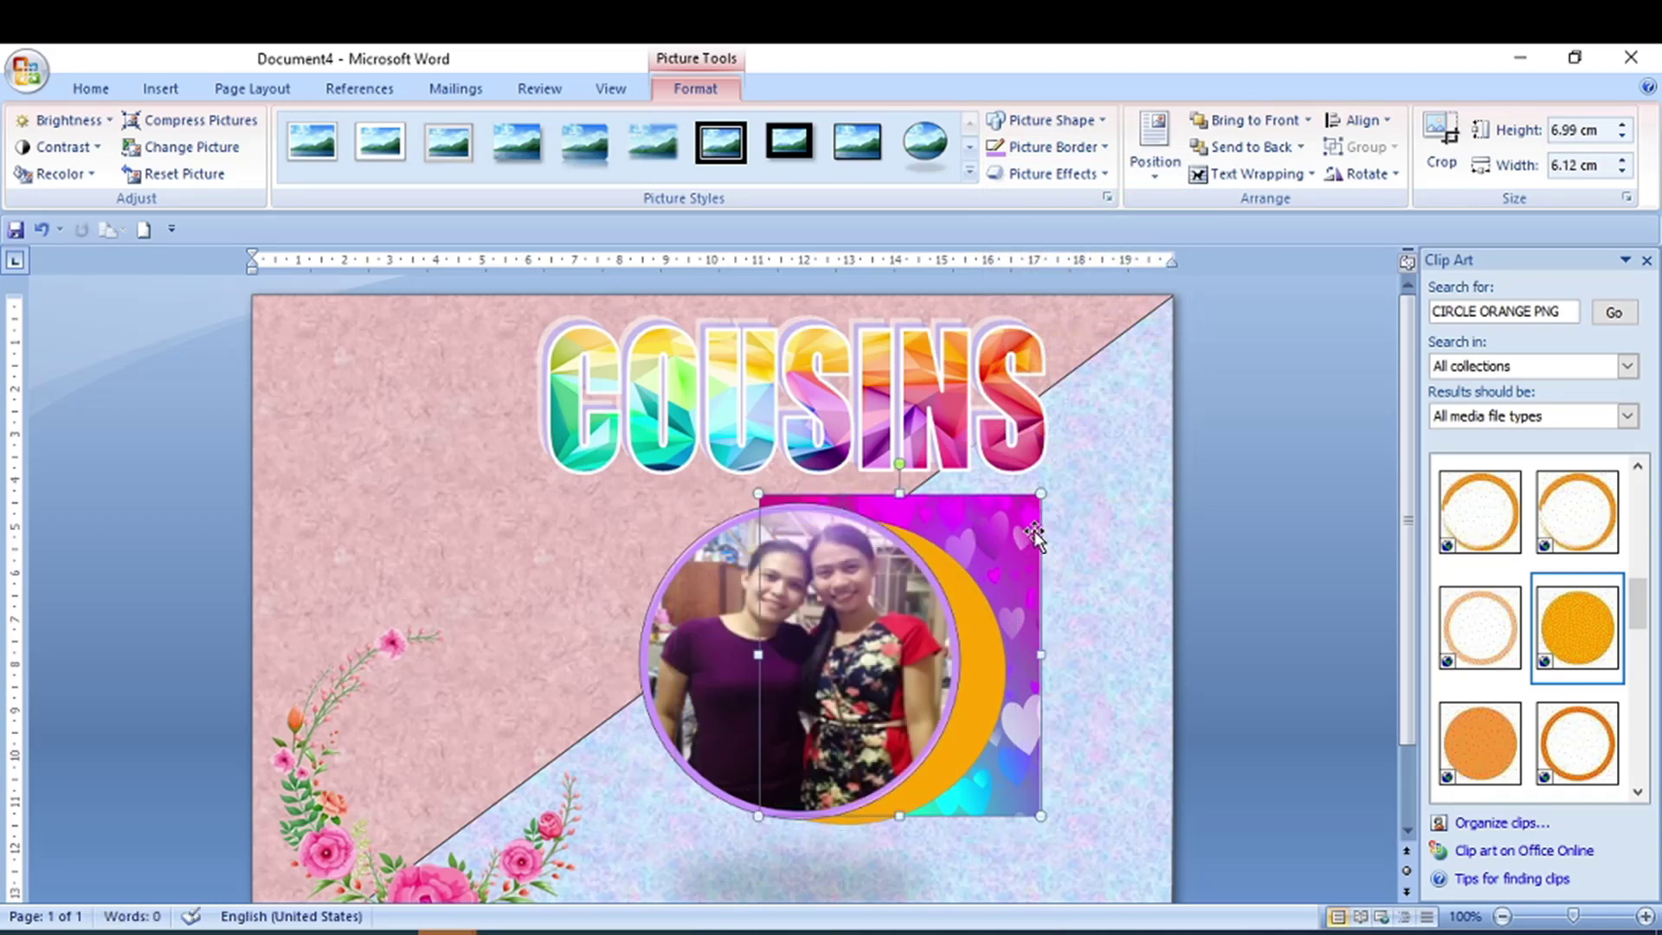
scroll(1036, 485, down, 2)
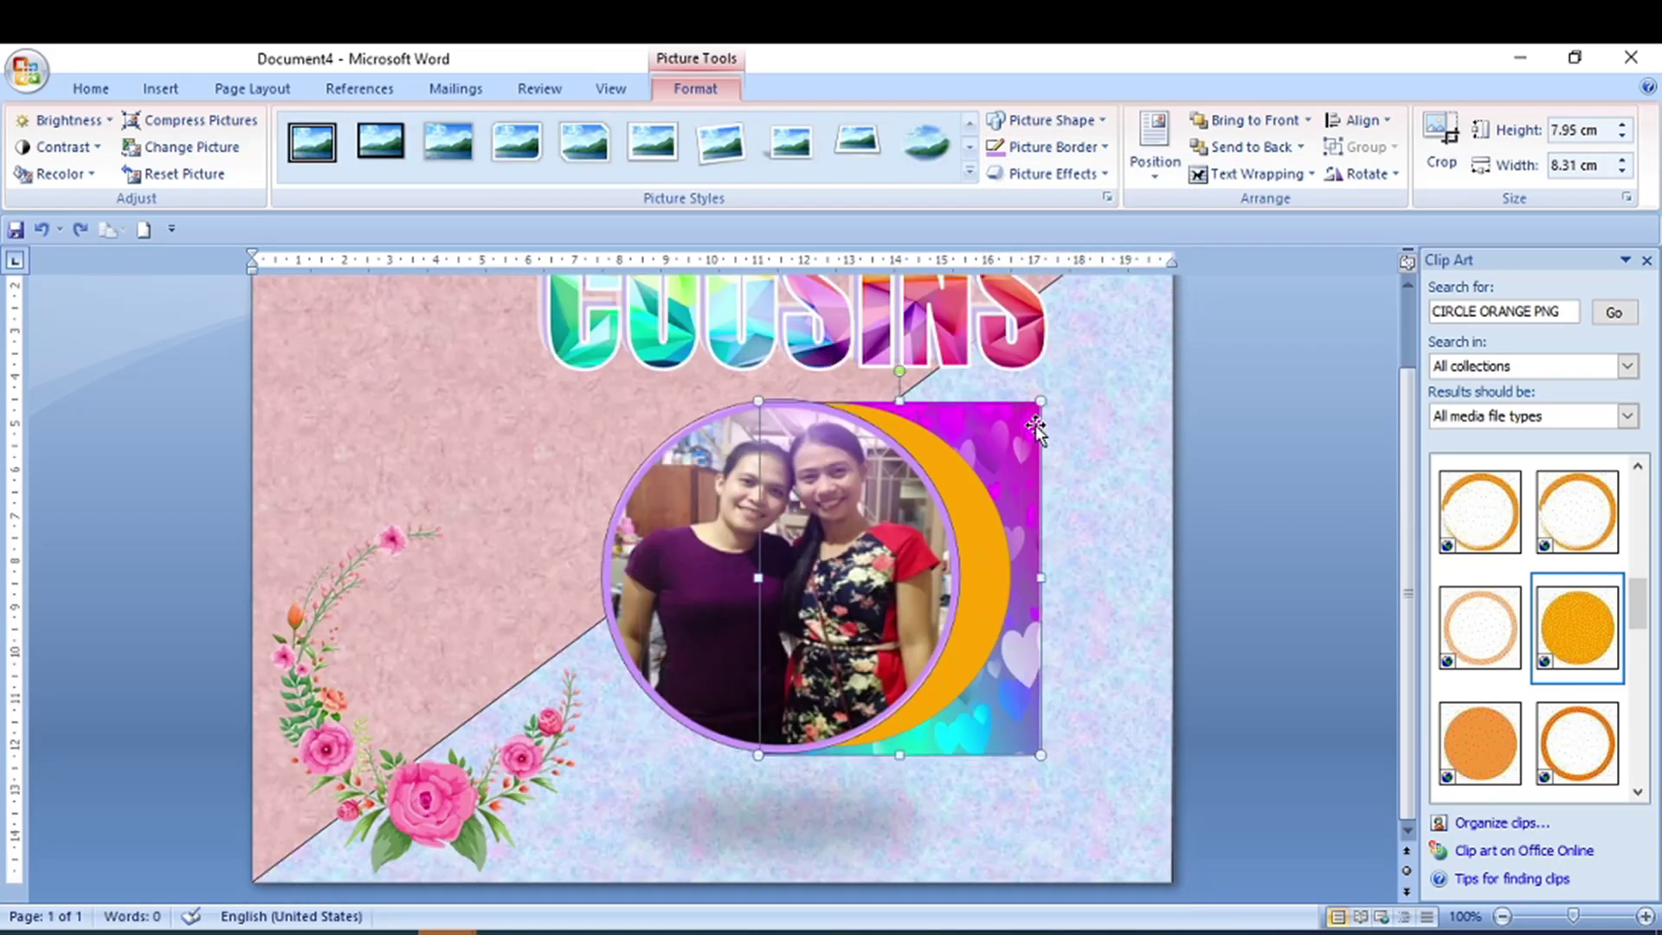
Step: Give the heart square a tilted framed picture style with a Lavender border
click(970, 172)
click(725, 223)
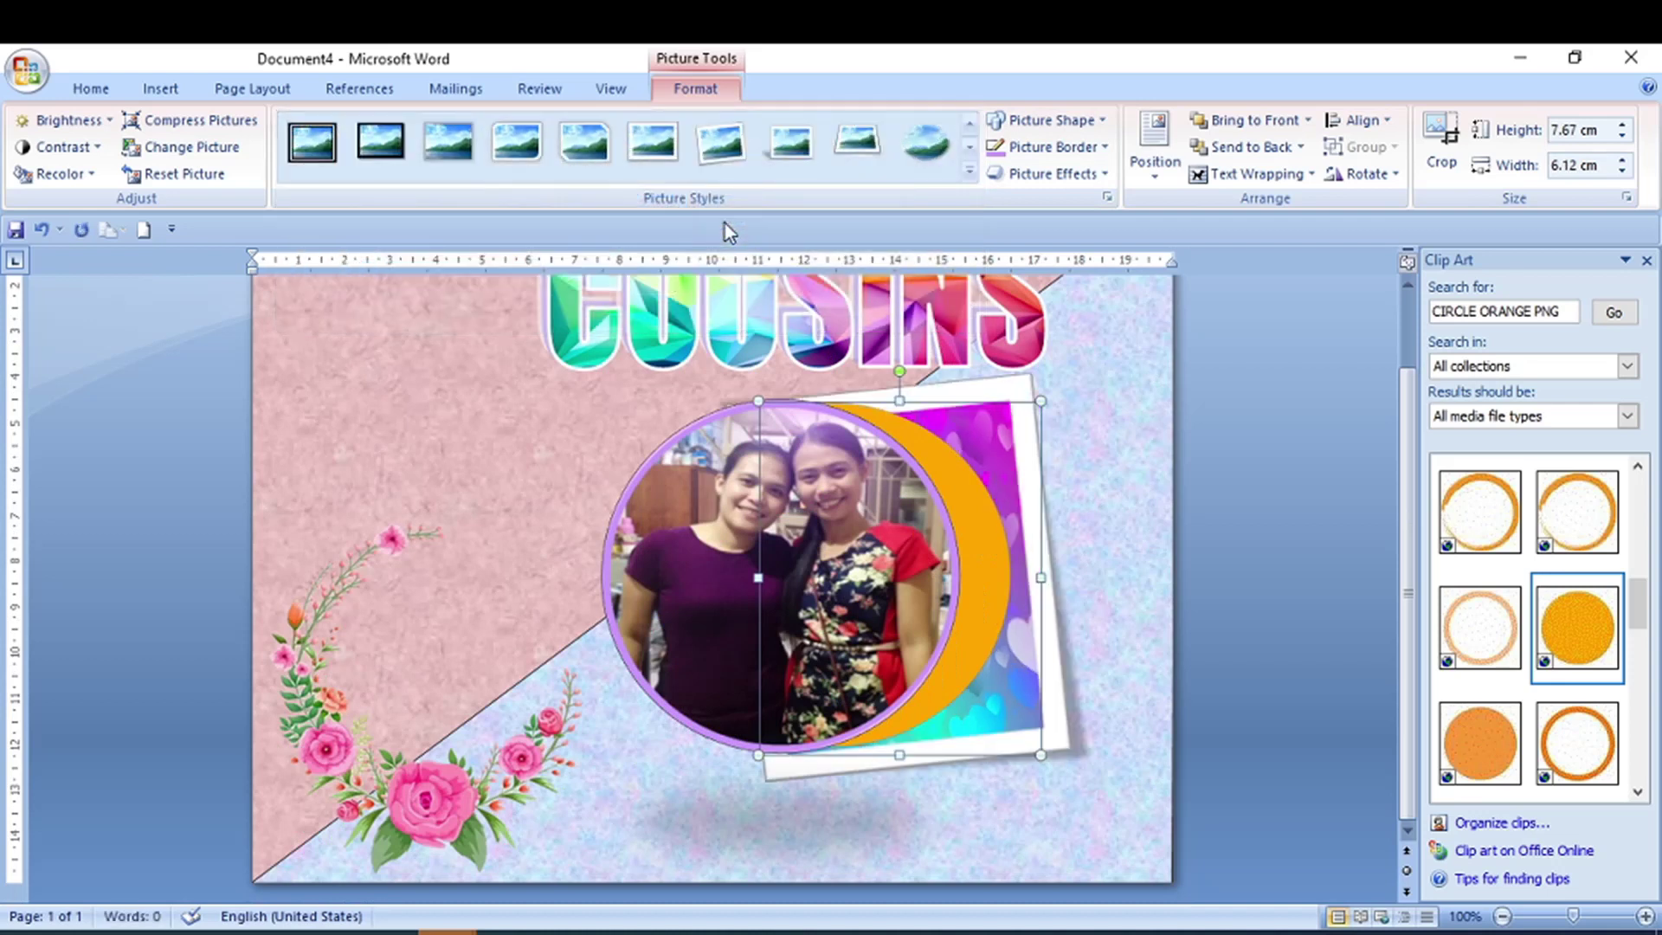
click(1103, 149)
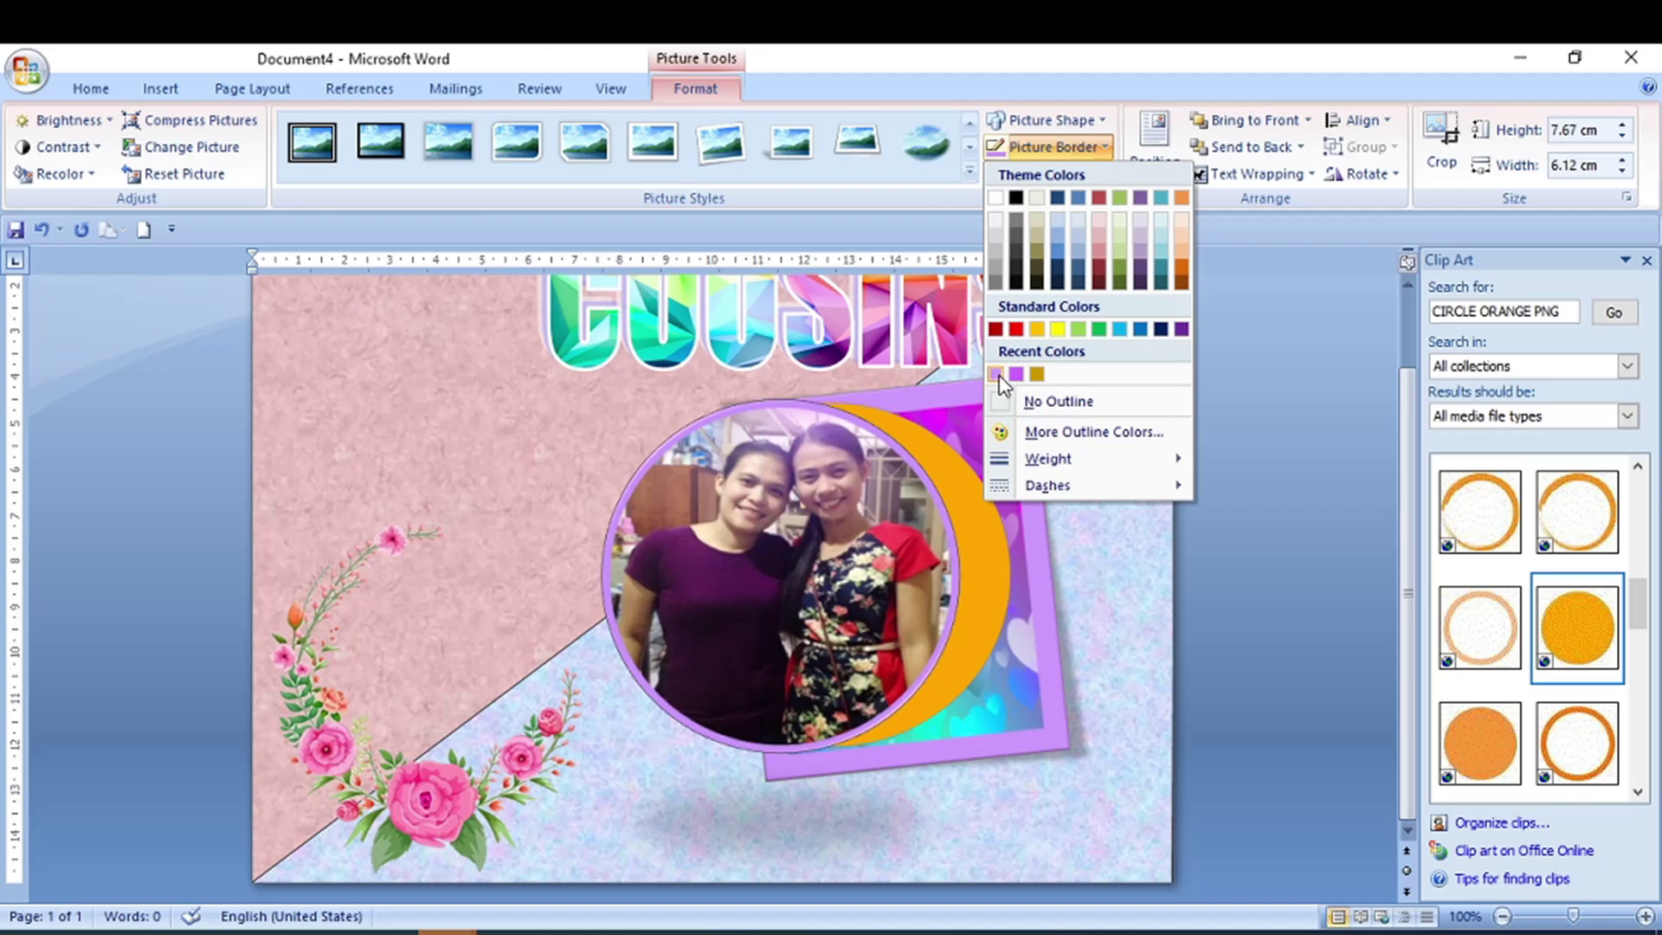
click(1003, 377)
Step: Review the round photo's border colours, leaving them unchanged, and view the card
click(1006, 585)
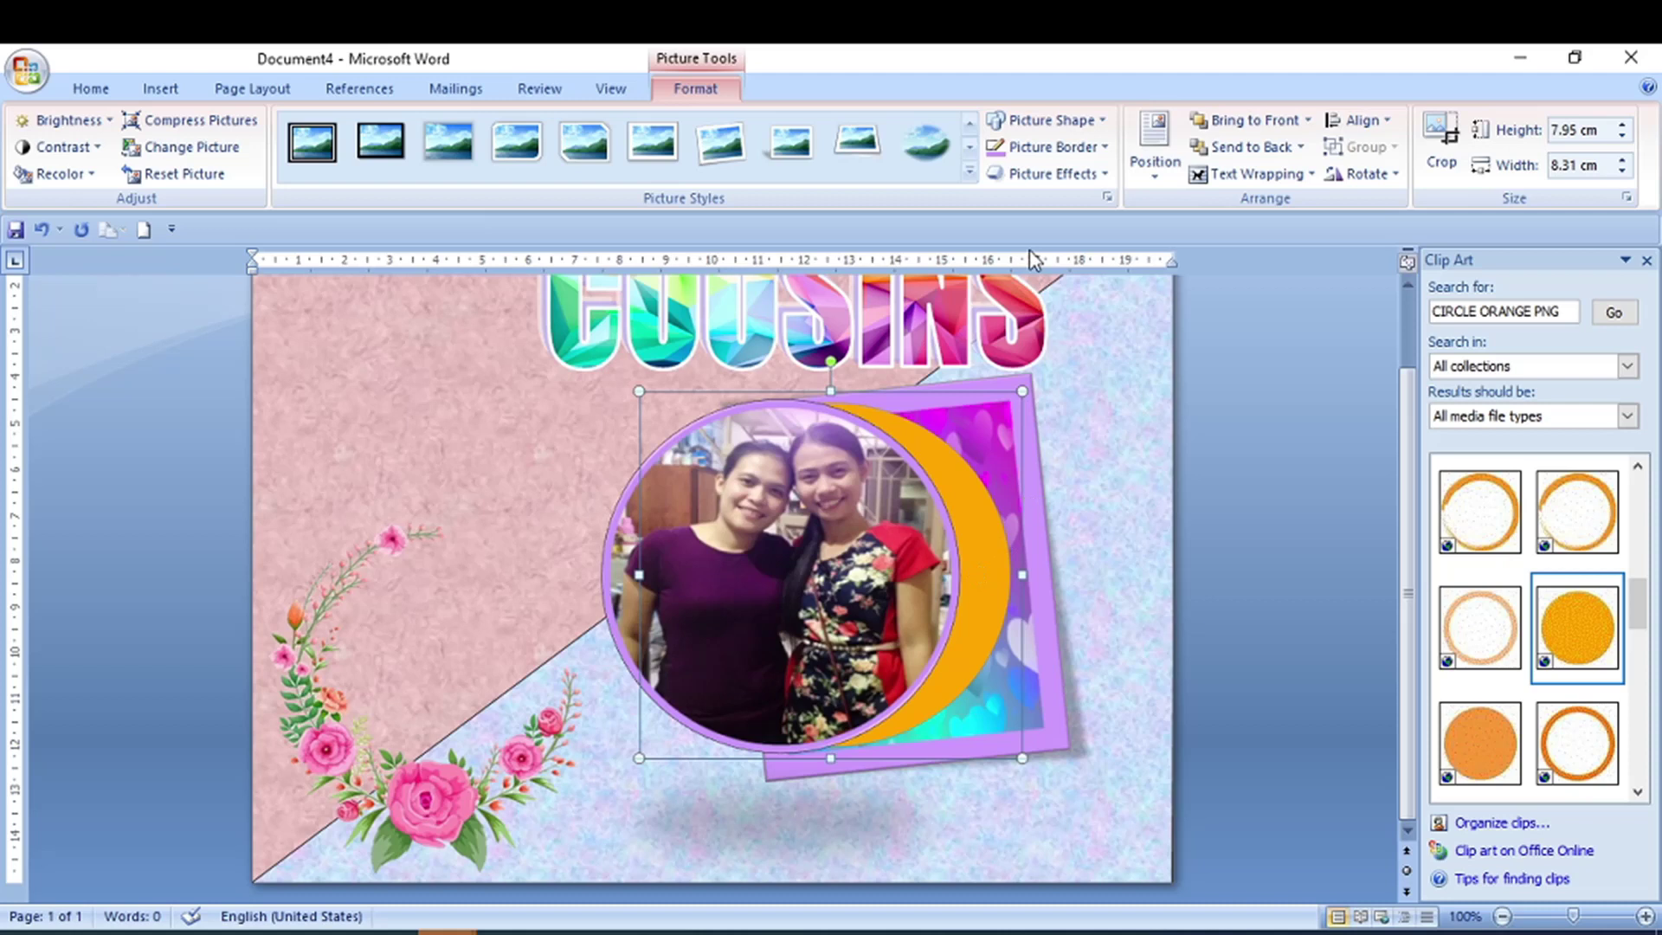
click(1104, 149)
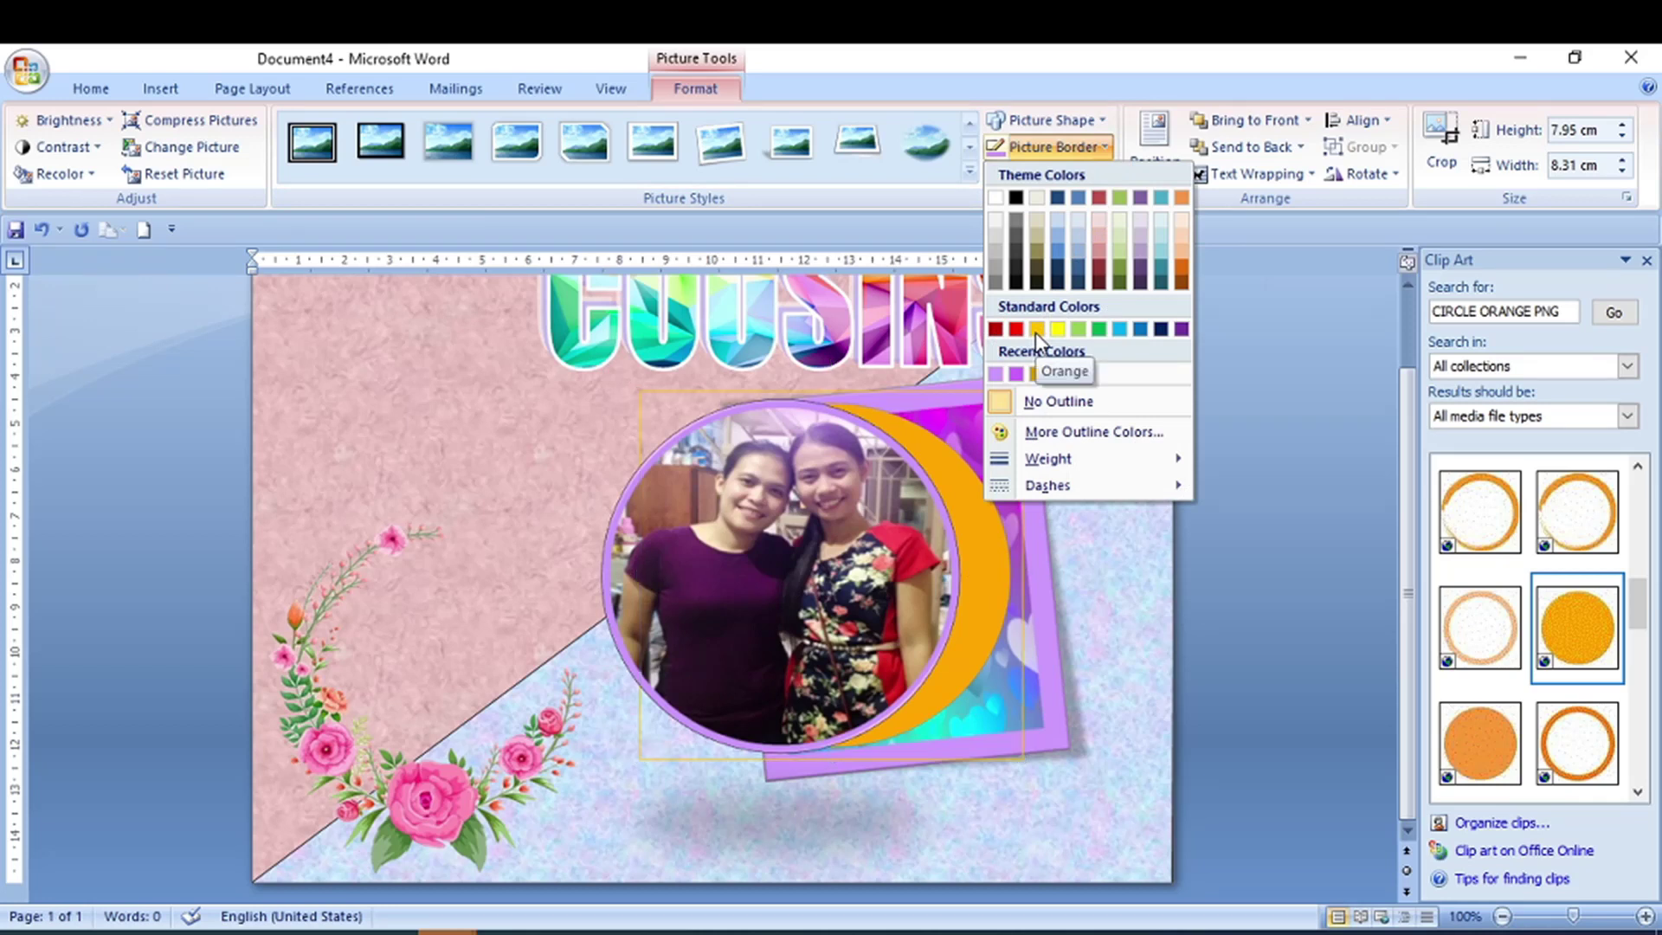
click(1221, 563)
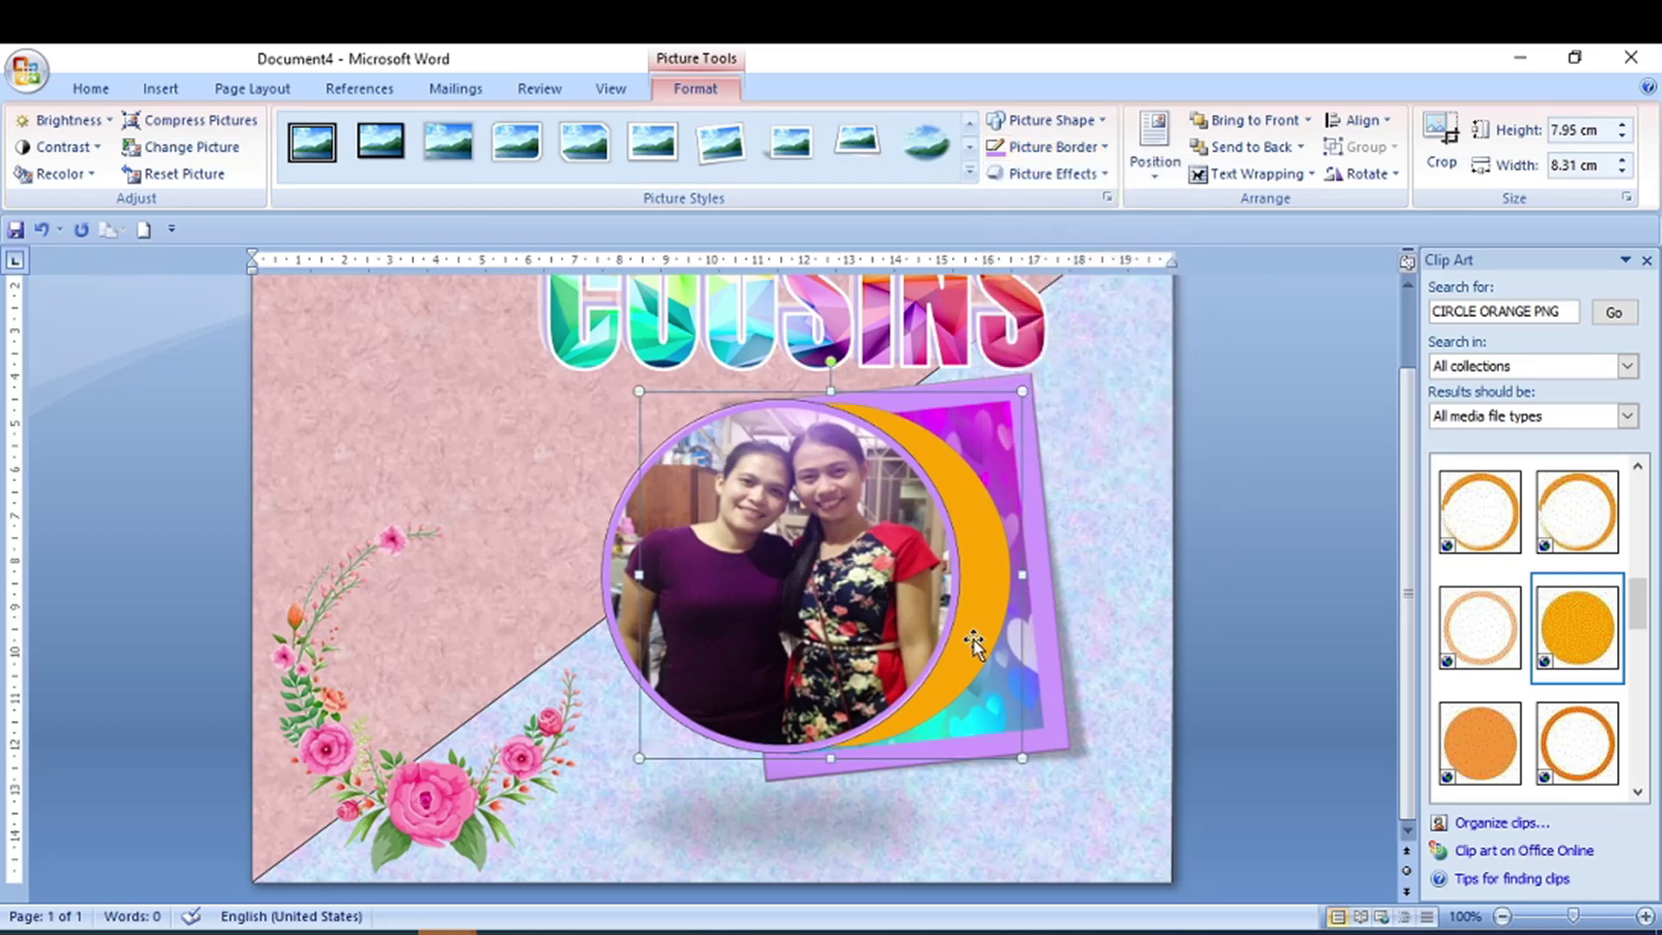
scroll(1200, 537, up, 2)
click(1203, 547)
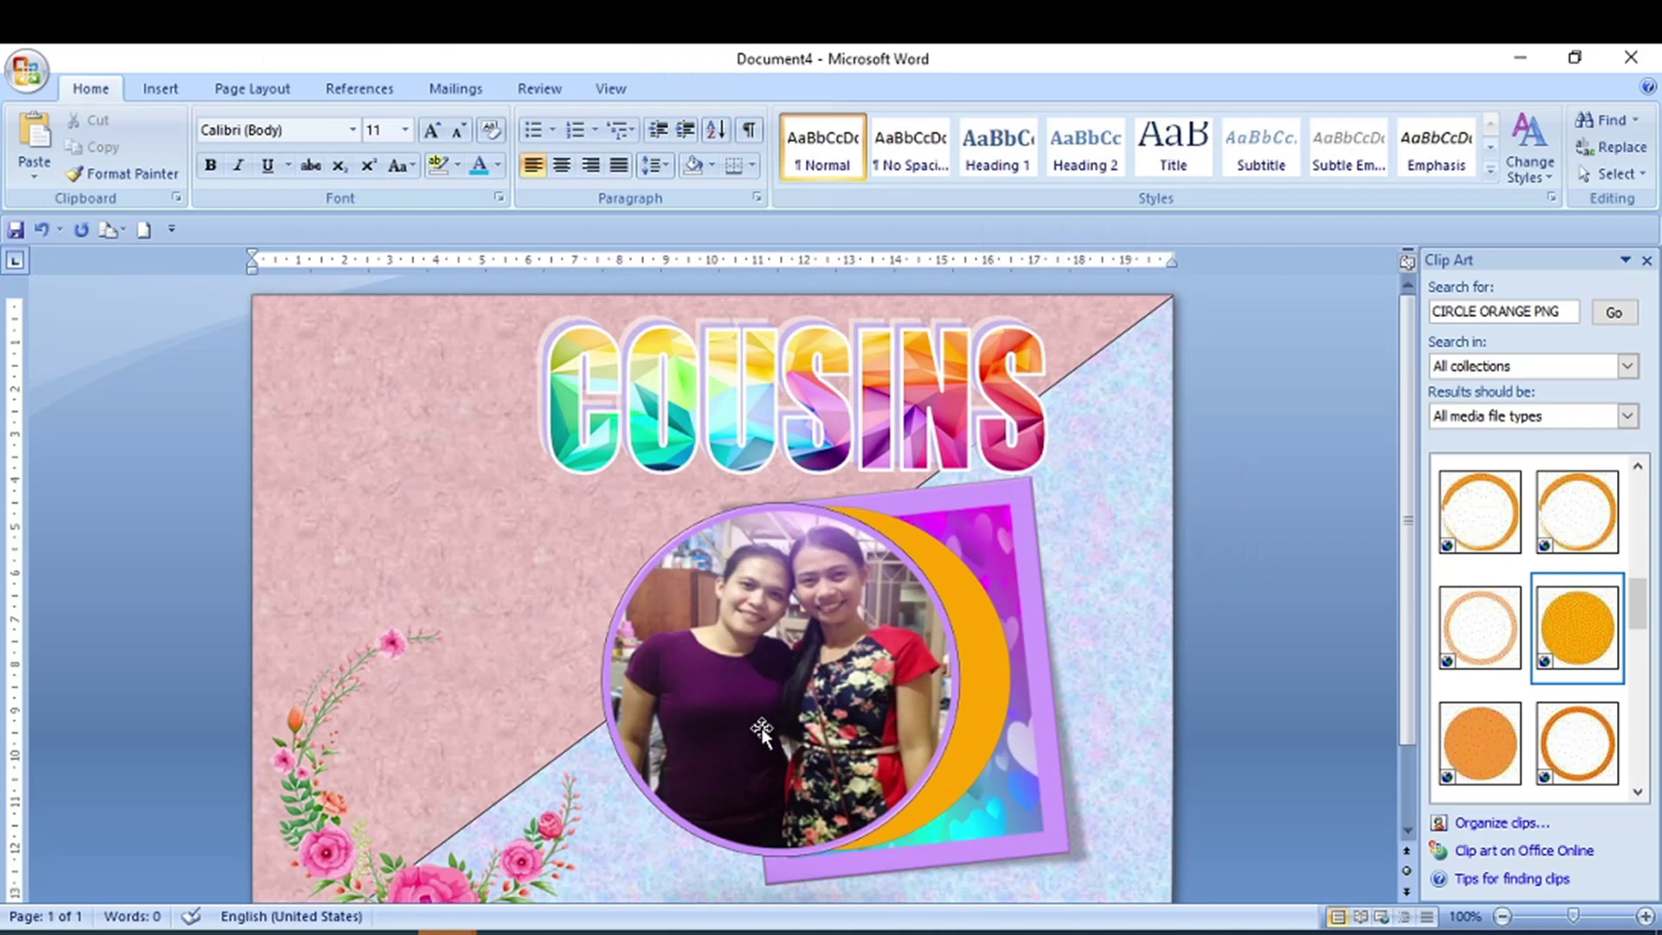
Step: Nudge the orange circle and resize the picture behind the round photo
click(1001, 840)
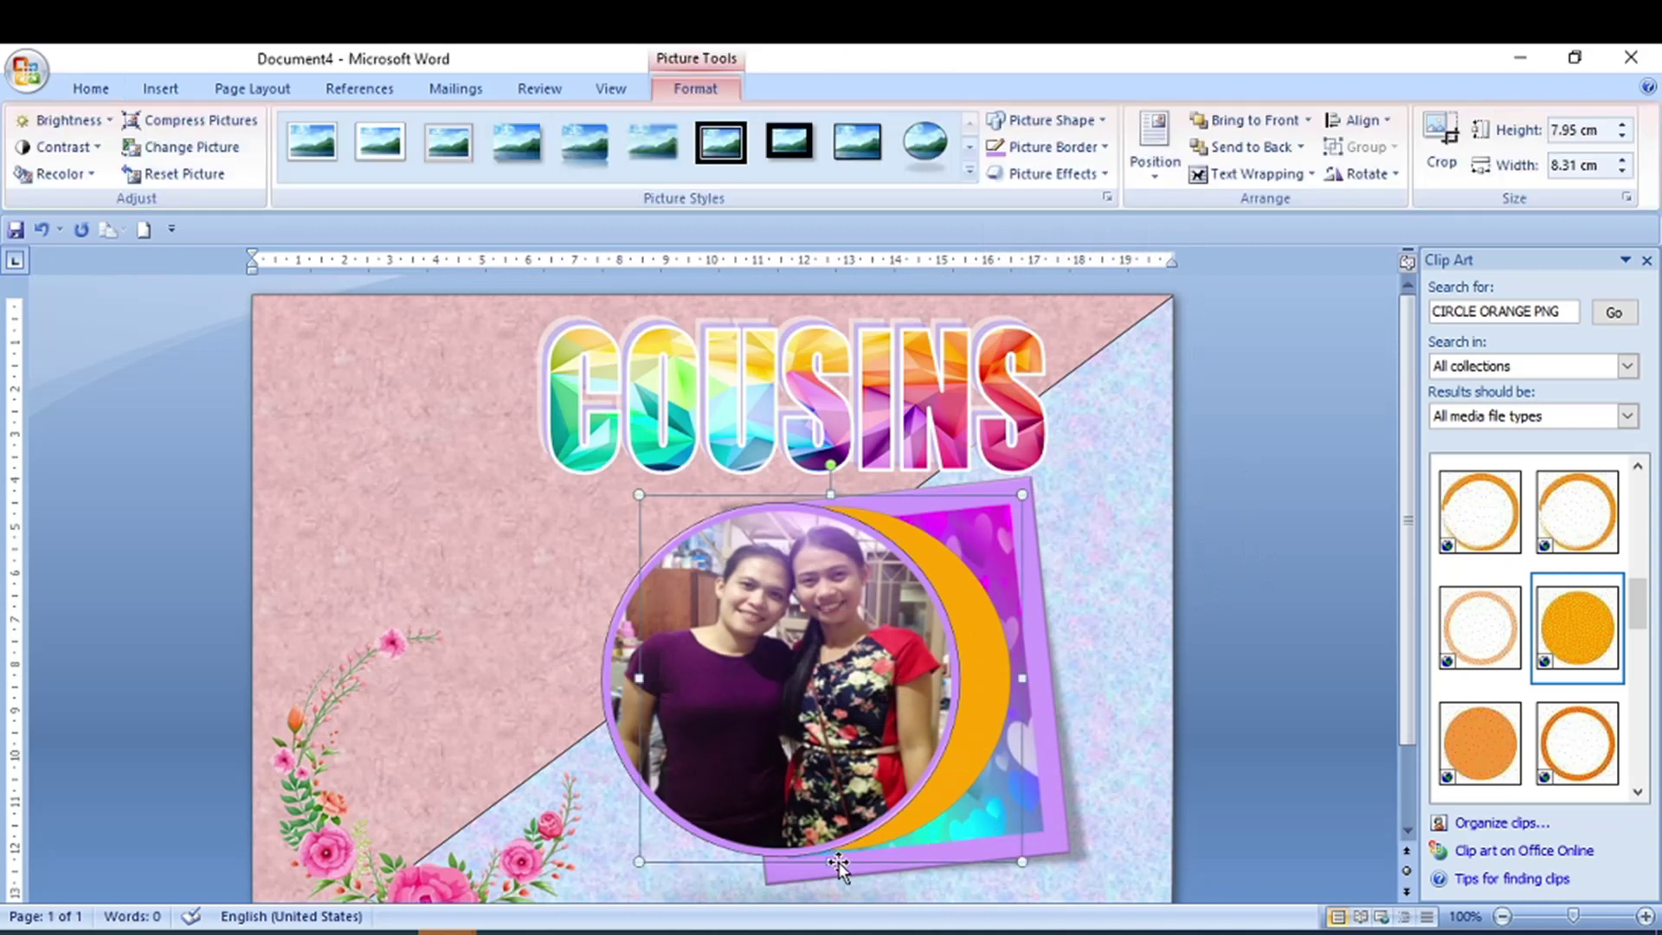
drag(831, 861, 831, 853)
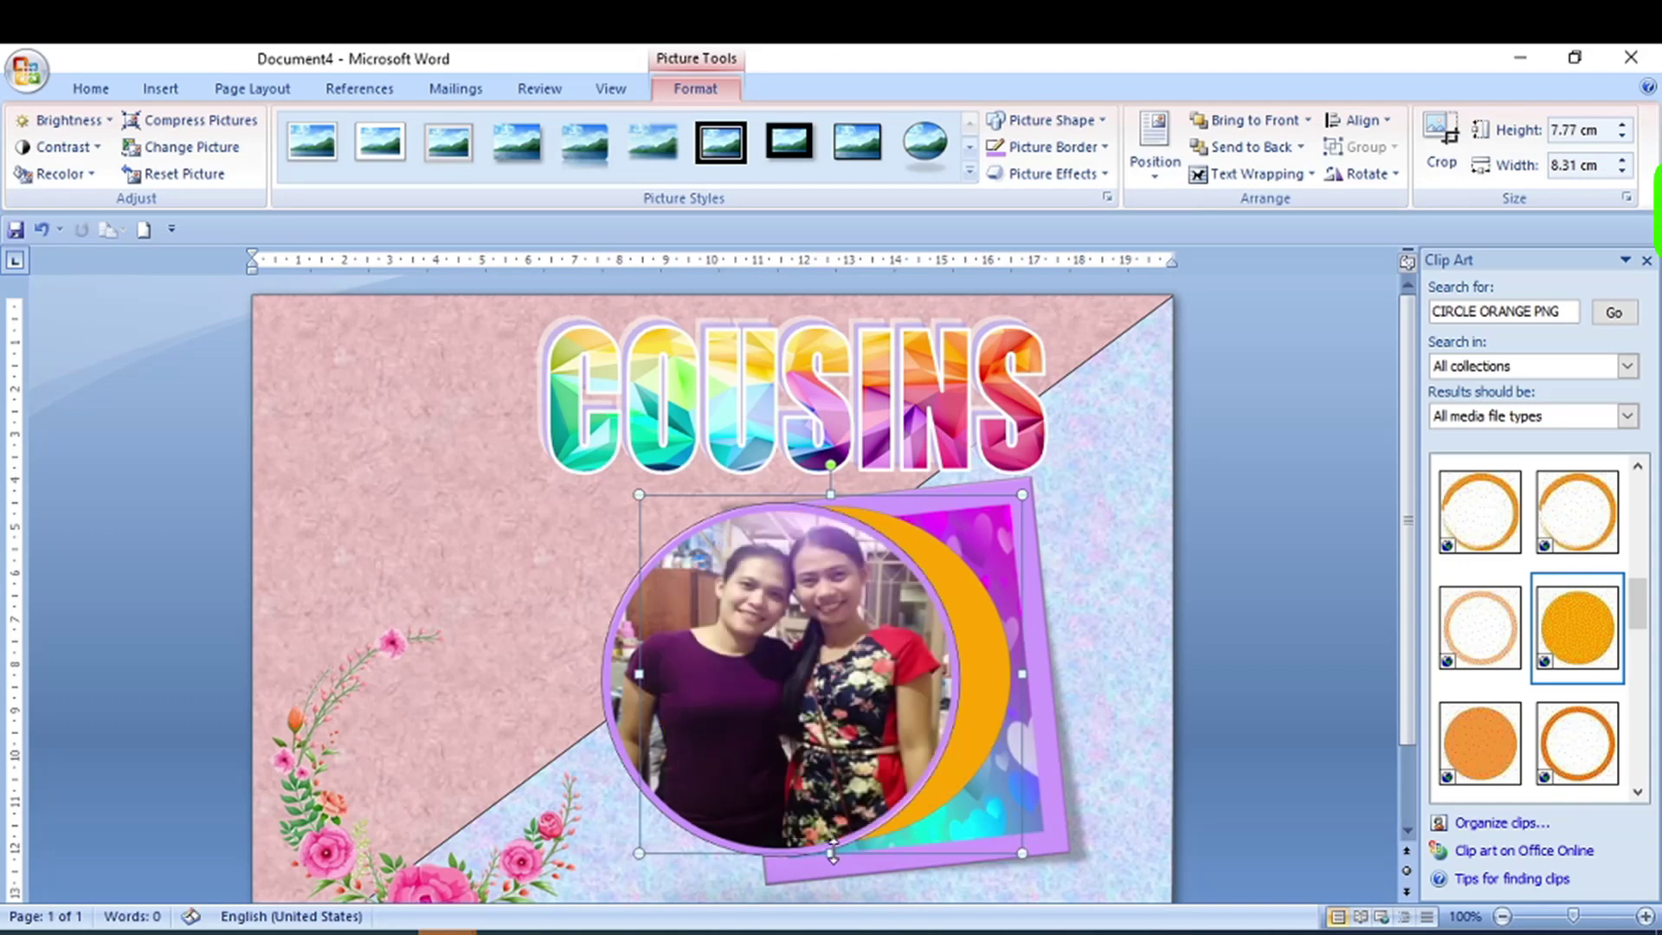
click(1067, 818)
mouse_move(898, 857)
mouse_down()
mouse_move(1029, 916)
mouse_move(1032, 837)
mouse_up()
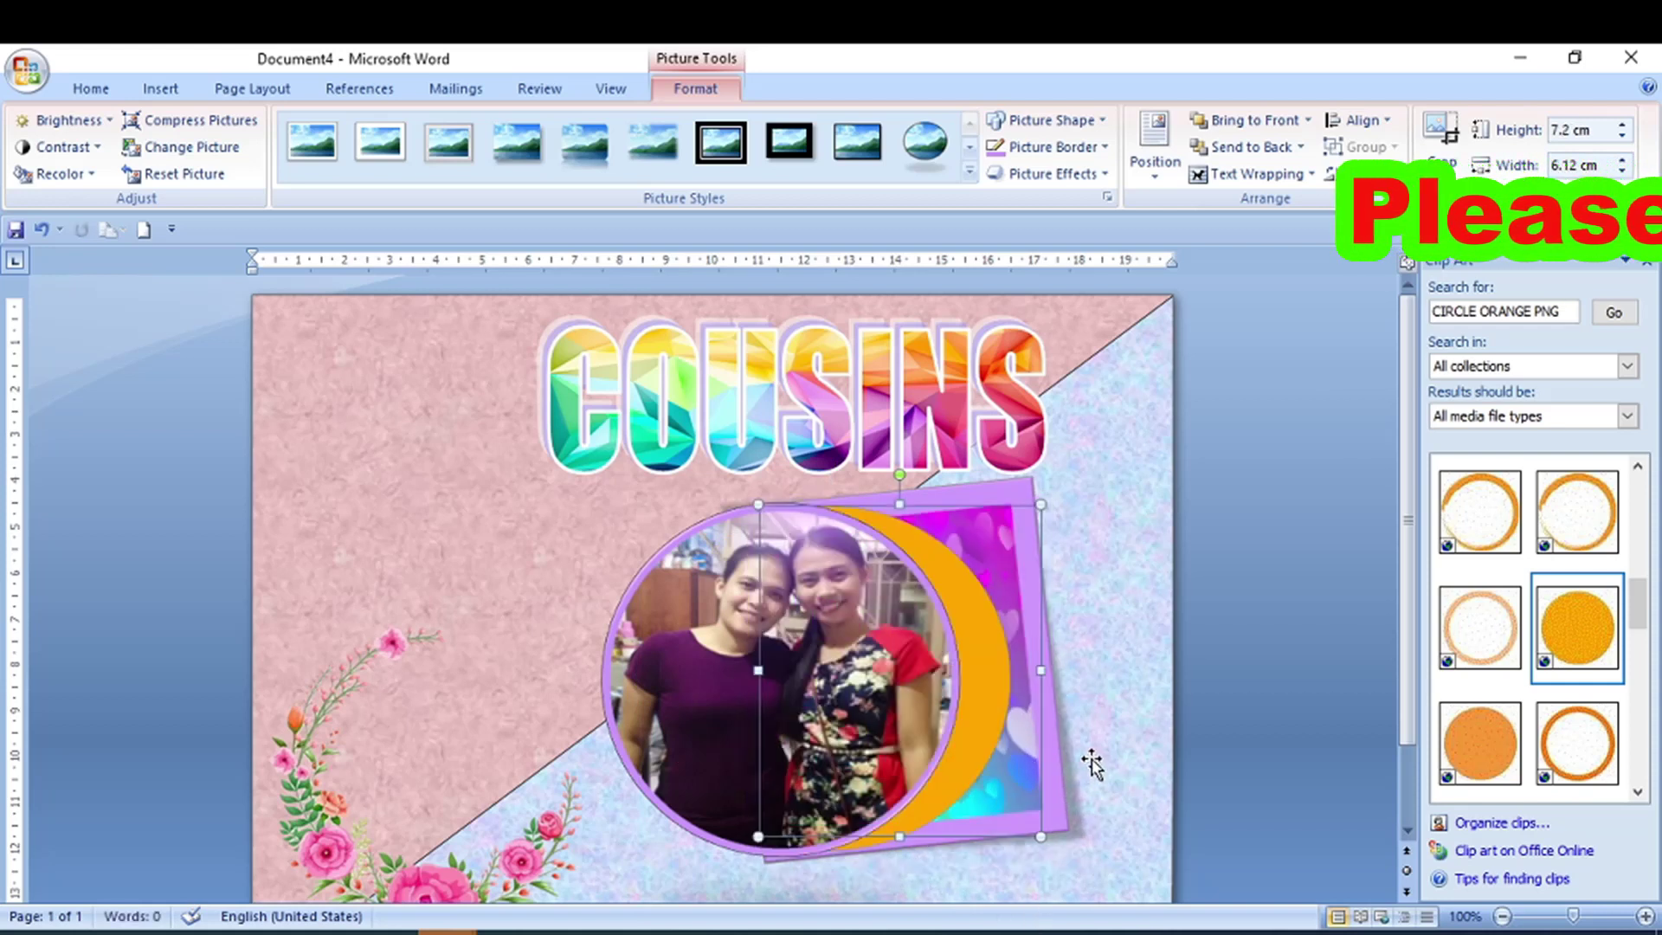
Step: Resize the round photo slightly to about 7.67 × 7.58 cm
click(774, 843)
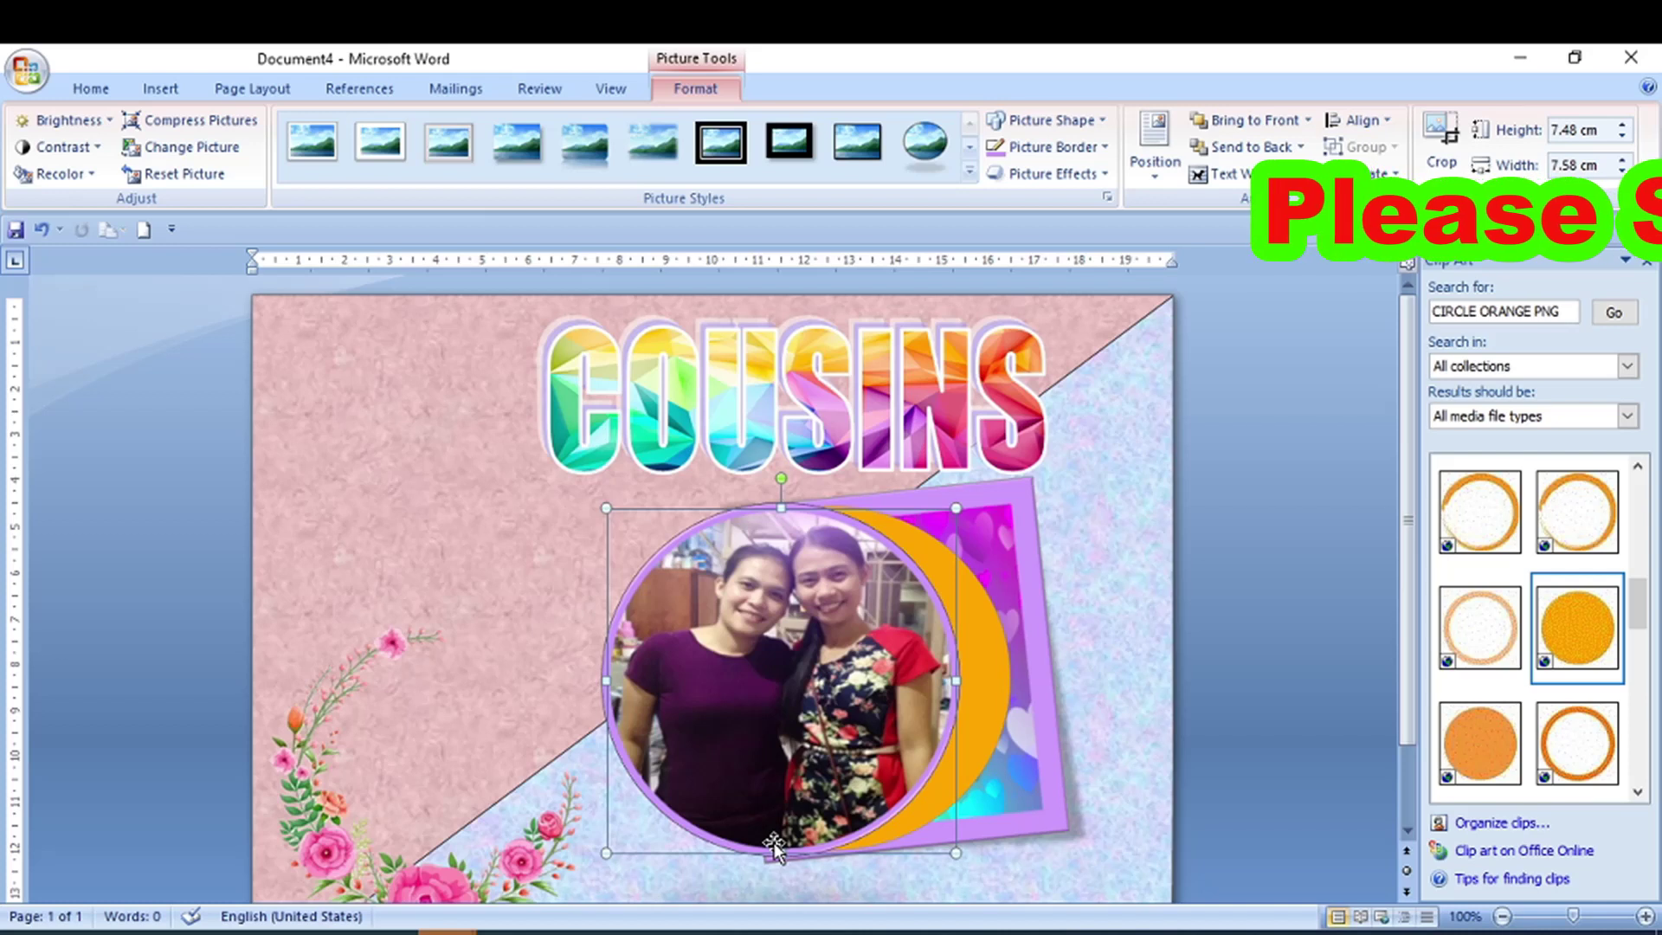
scroll(1114, 662, down, 1)
scroll(1116, 662, down, 1)
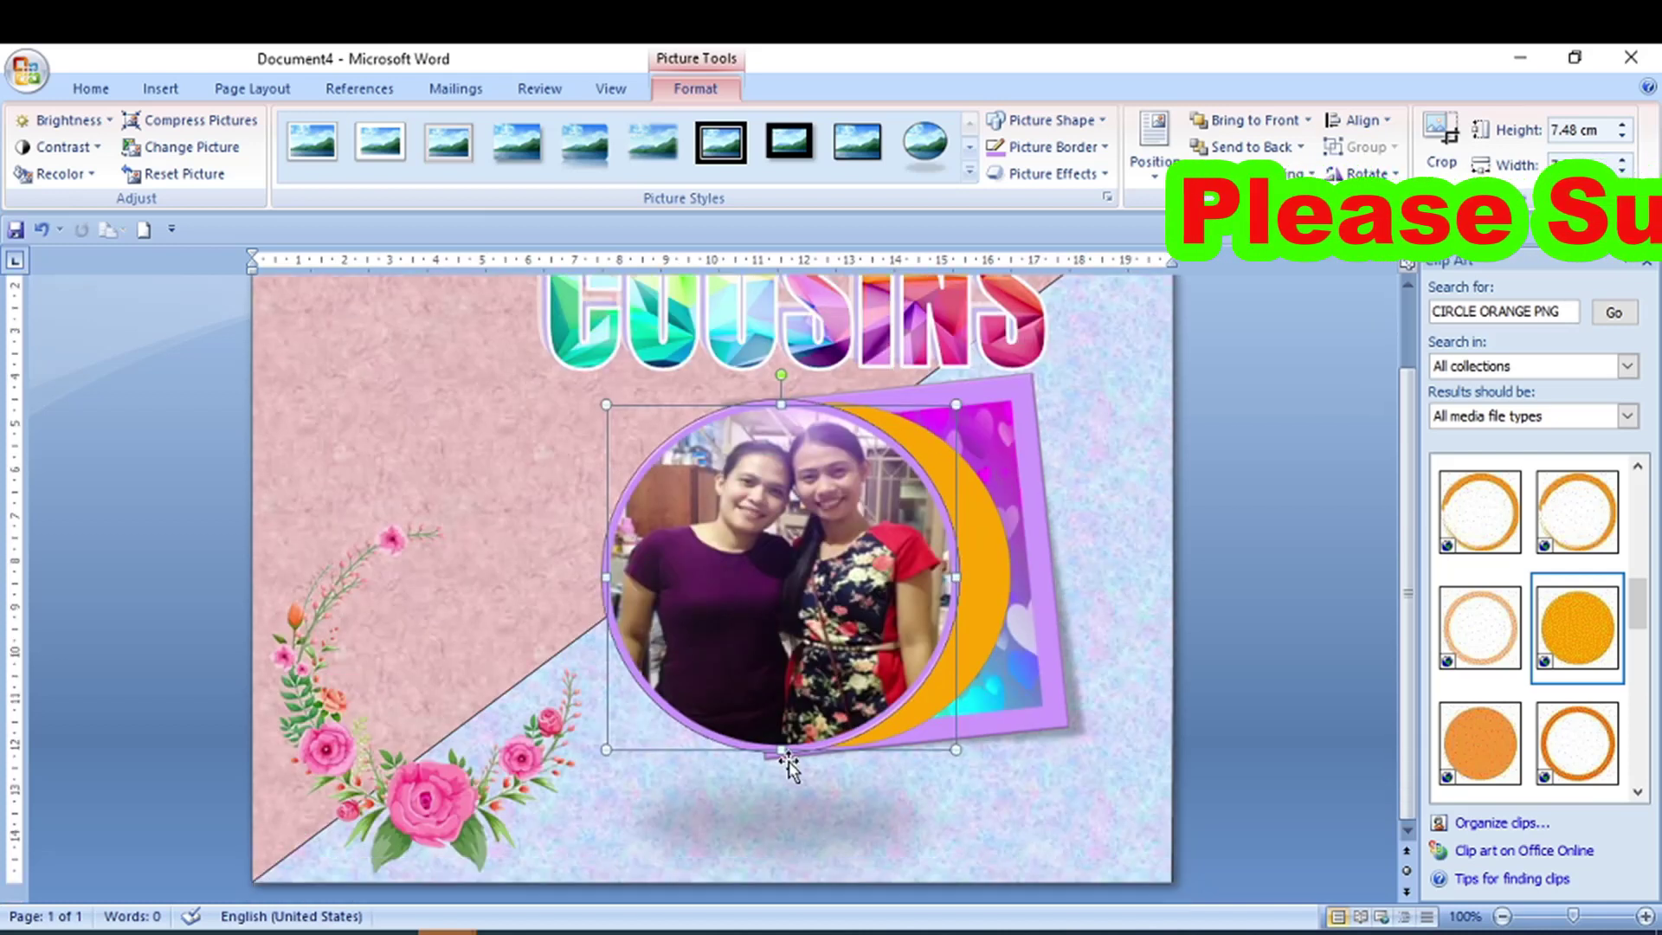
drag(788, 761, 784, 755)
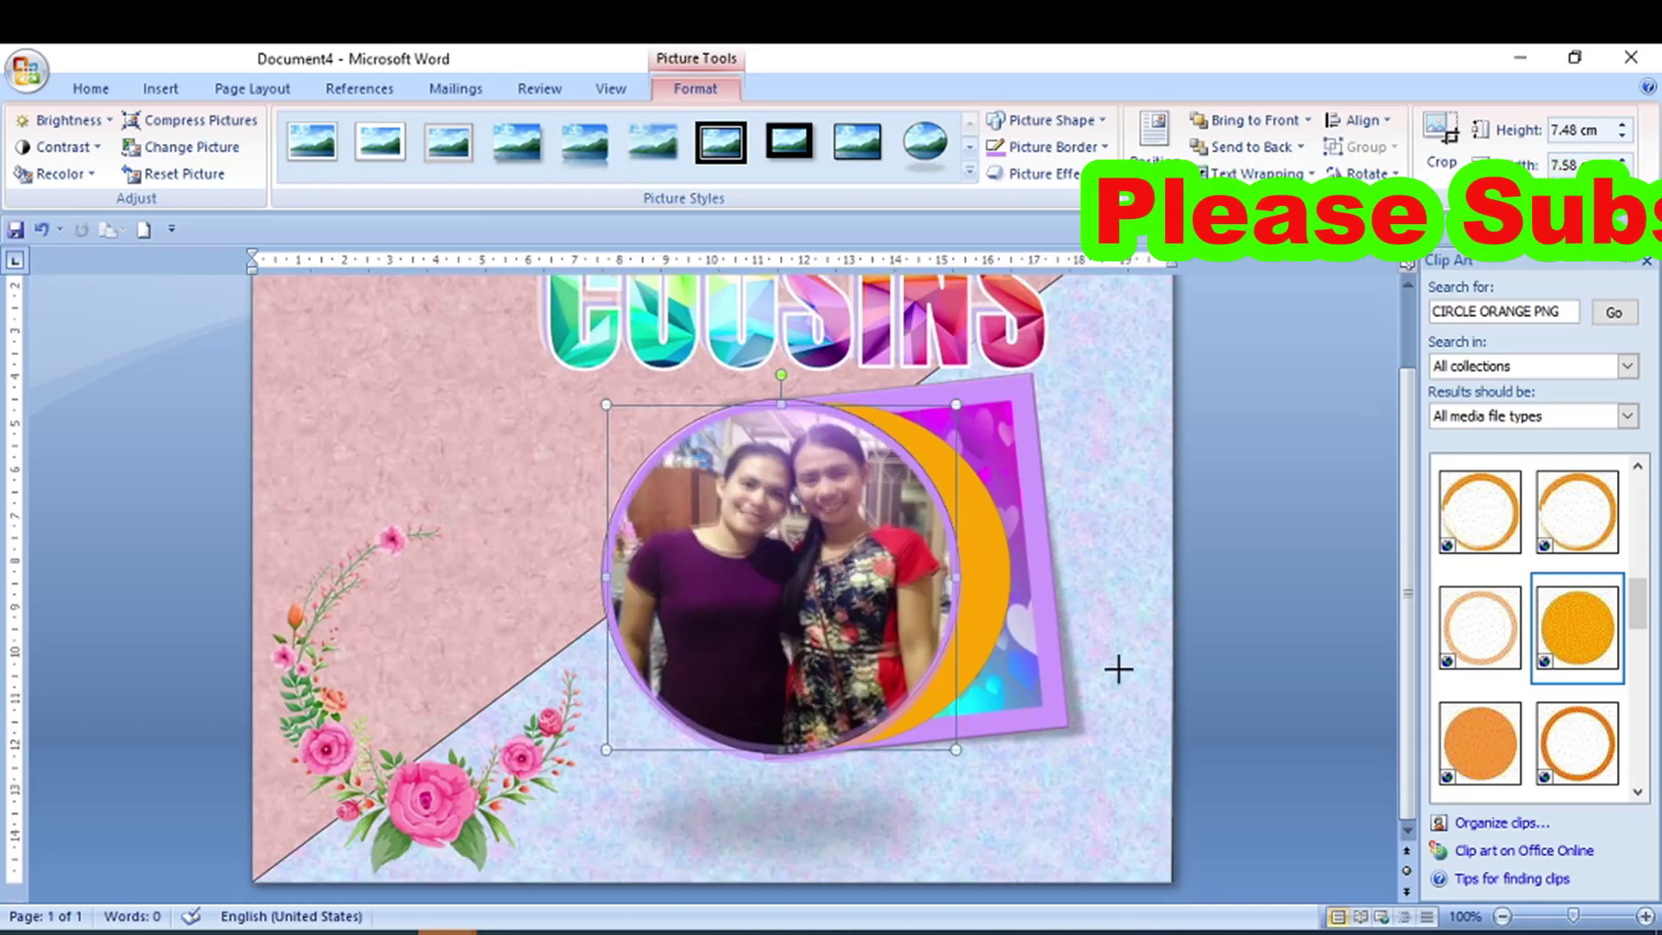
Step: Move the pink flower wreath over the round photo and bring it to the front
click(1129, 532)
click(497, 756)
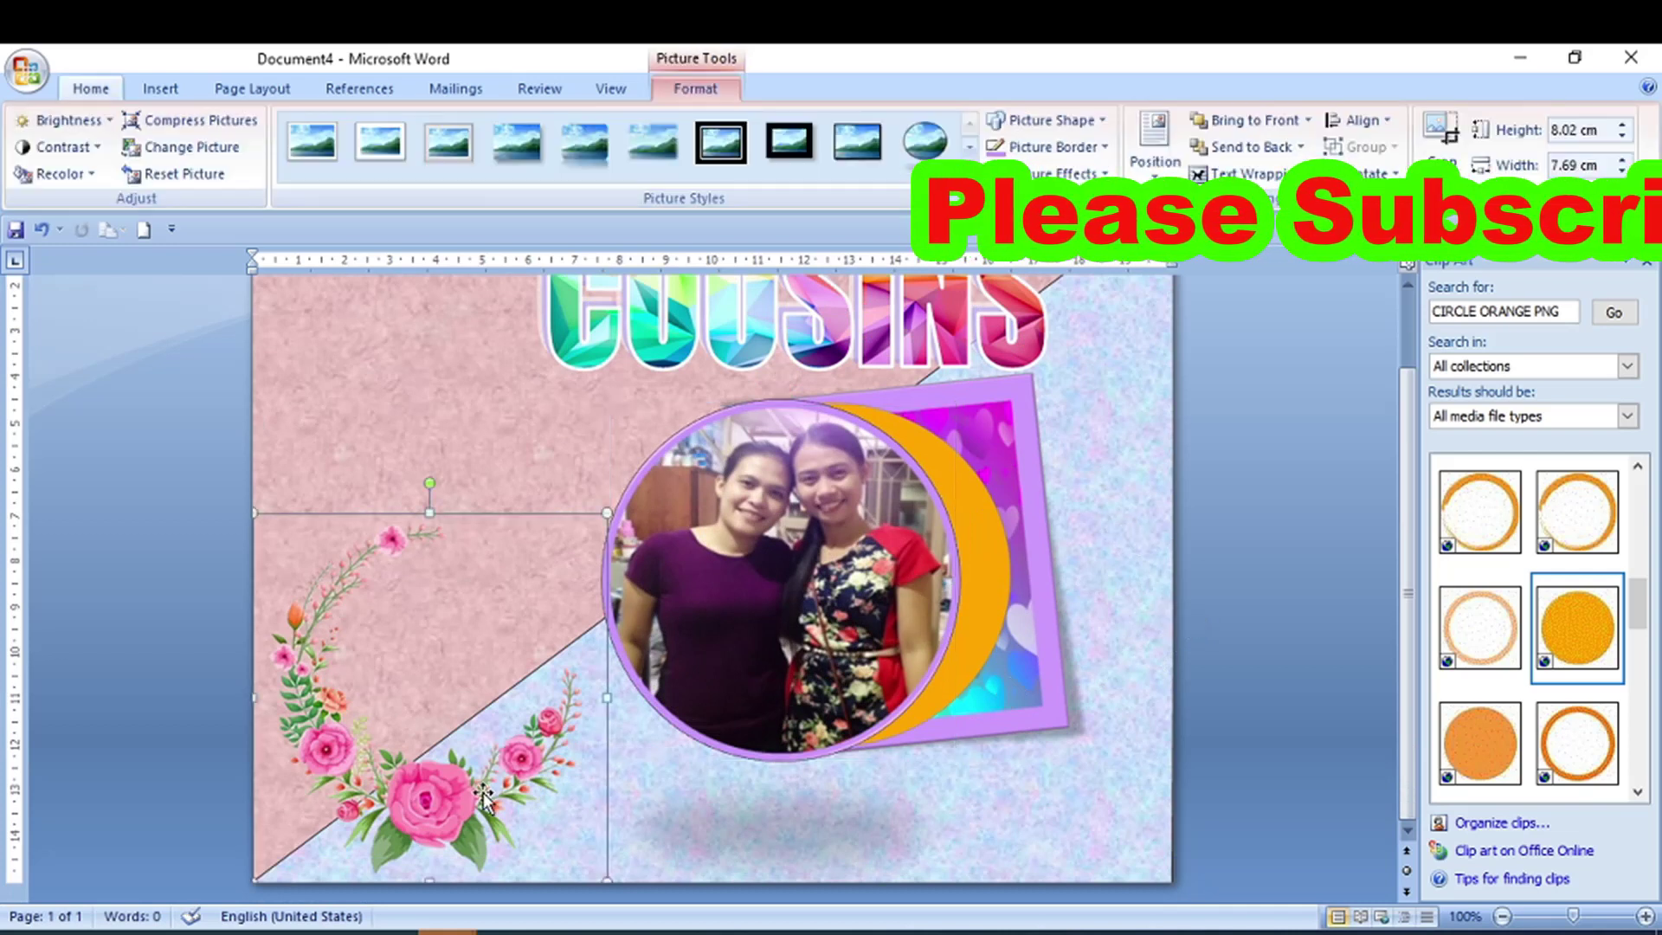
drag(468, 801, 748, 732)
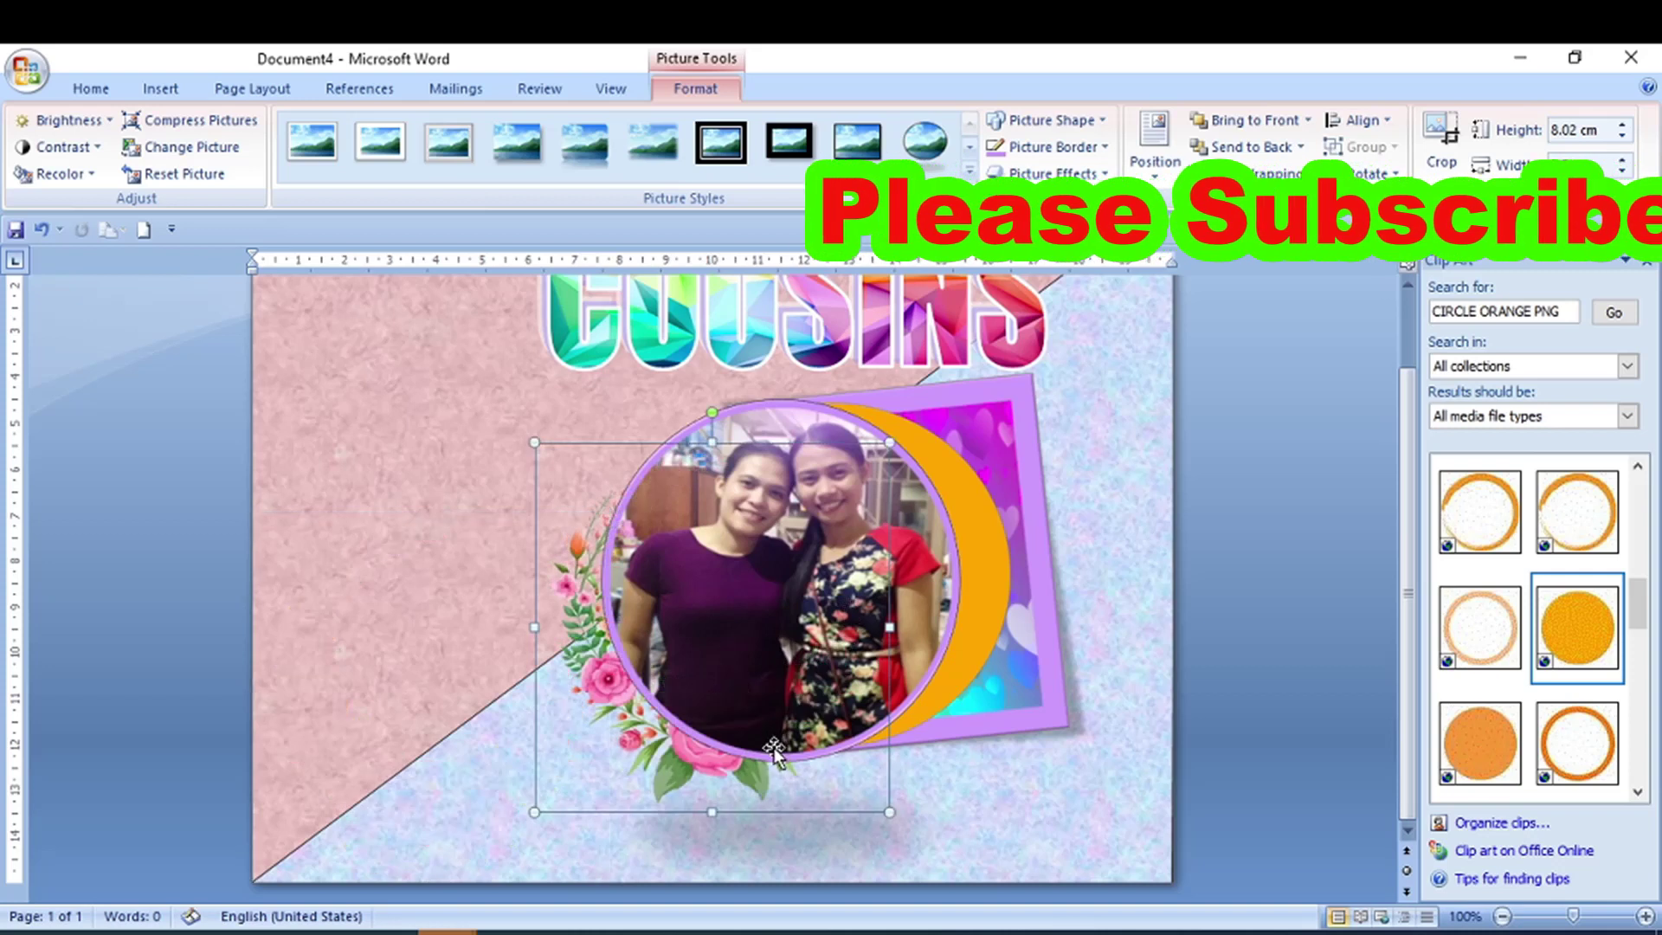
click(1273, 121)
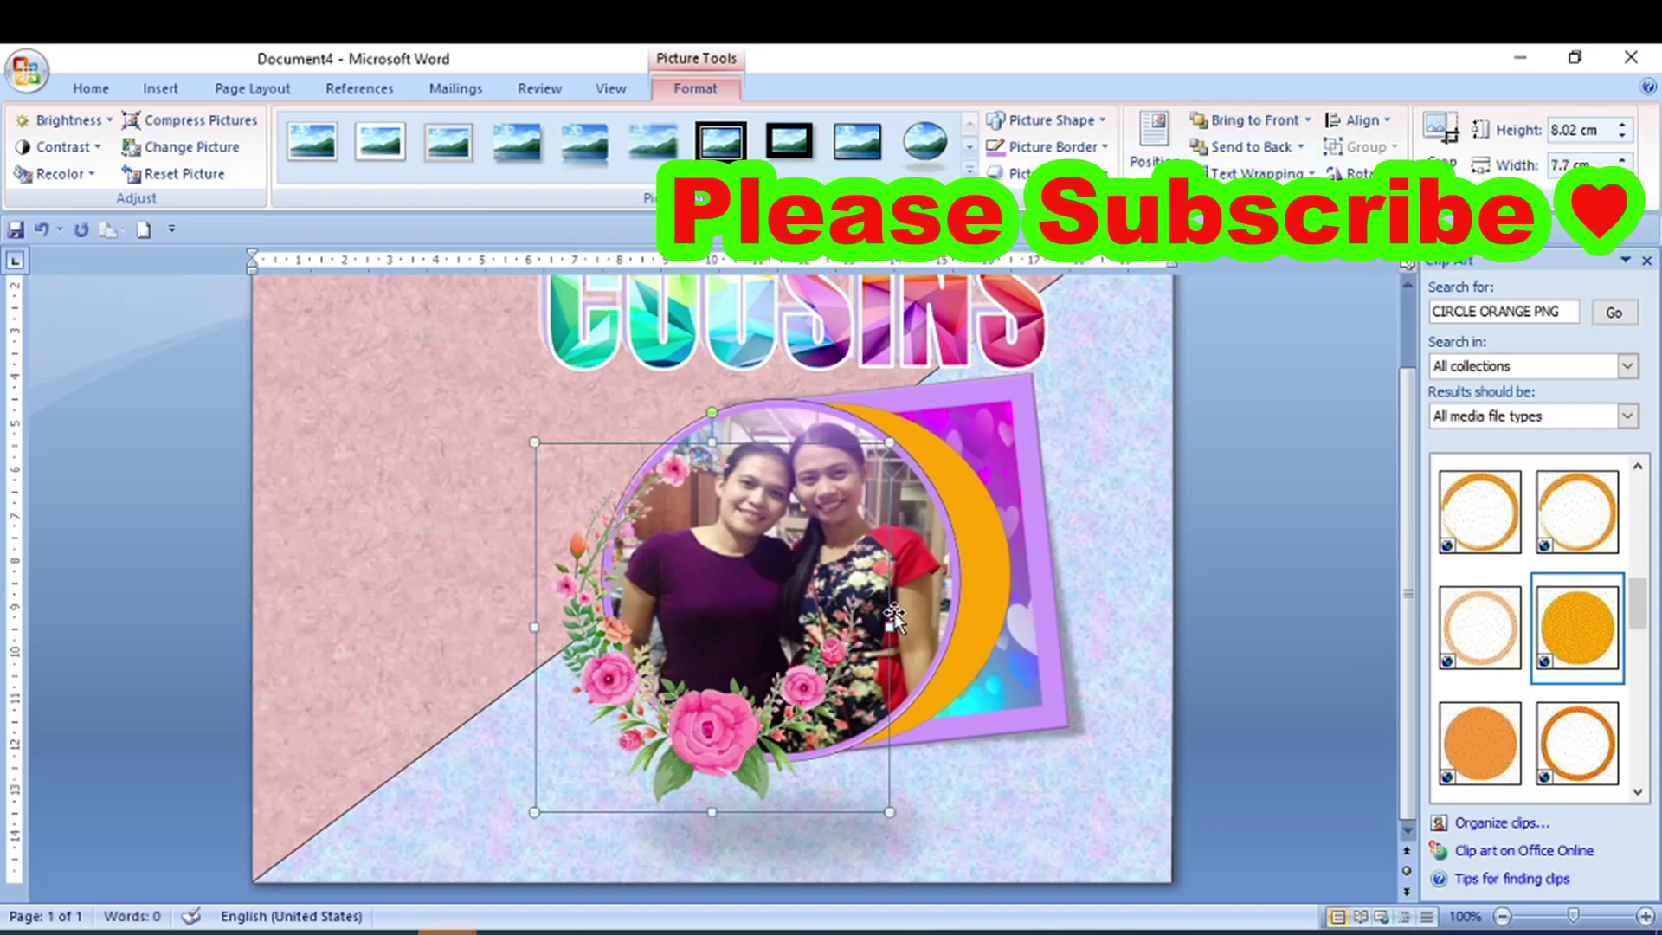
drag(892, 624, 938, 653)
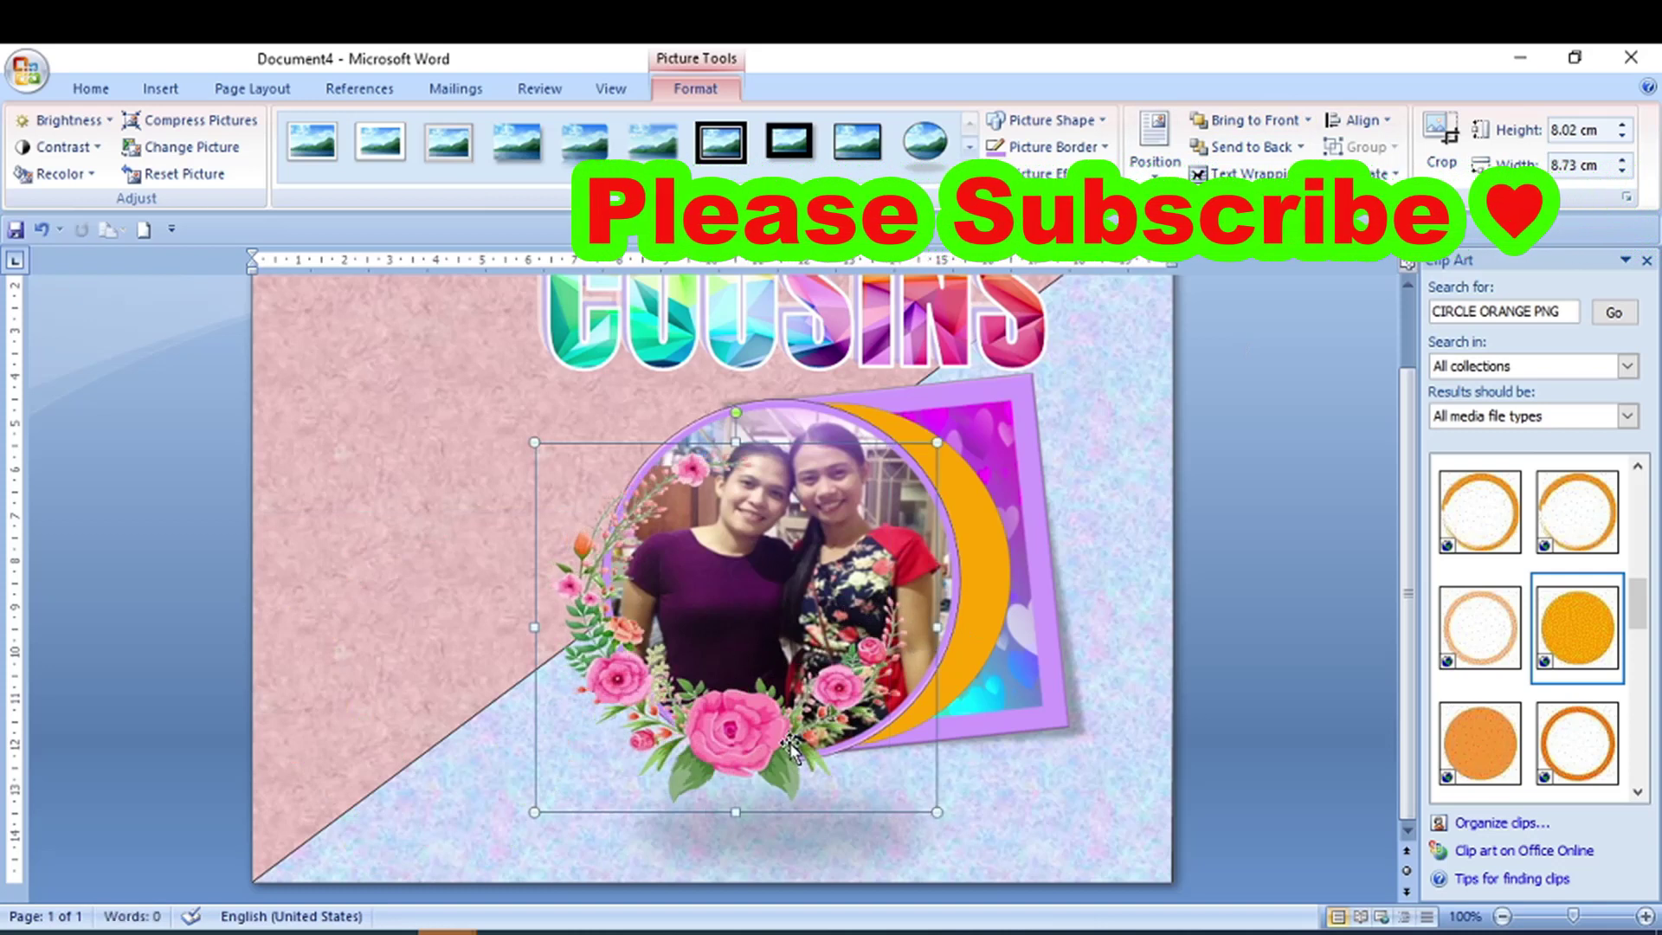
Step: Enlarge the wreath to about 9.21 × 9.87 cm so it encircles the photo
drag(736, 812, 736, 830)
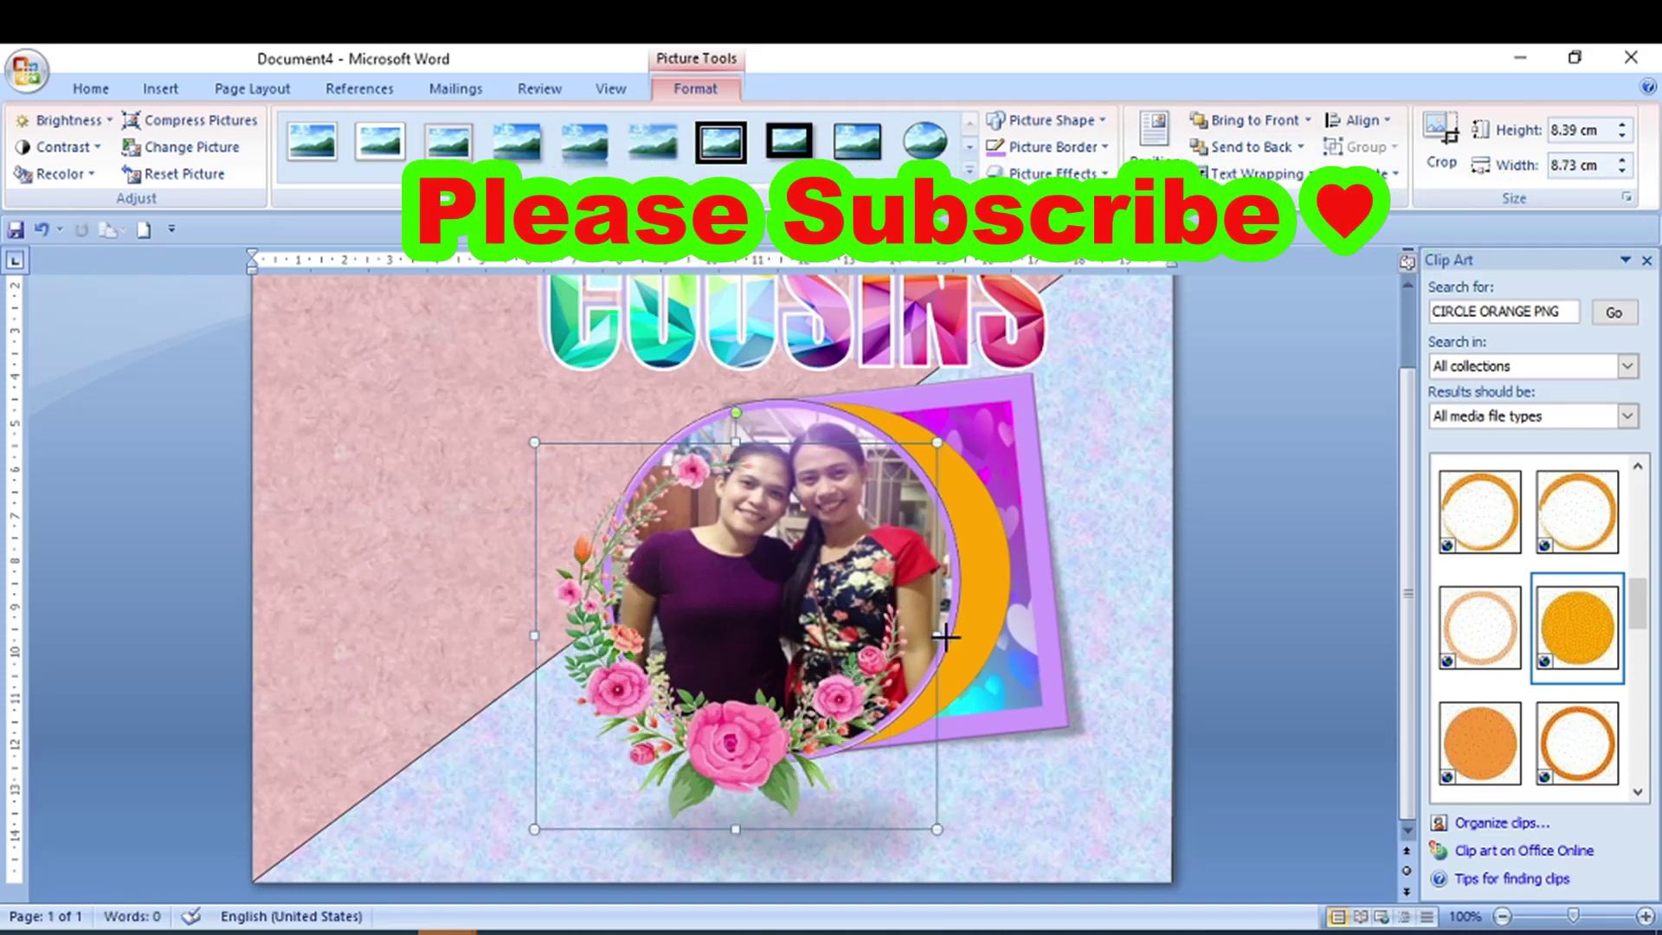
drag(938, 634, 967, 635)
drag(534, 635, 512, 636)
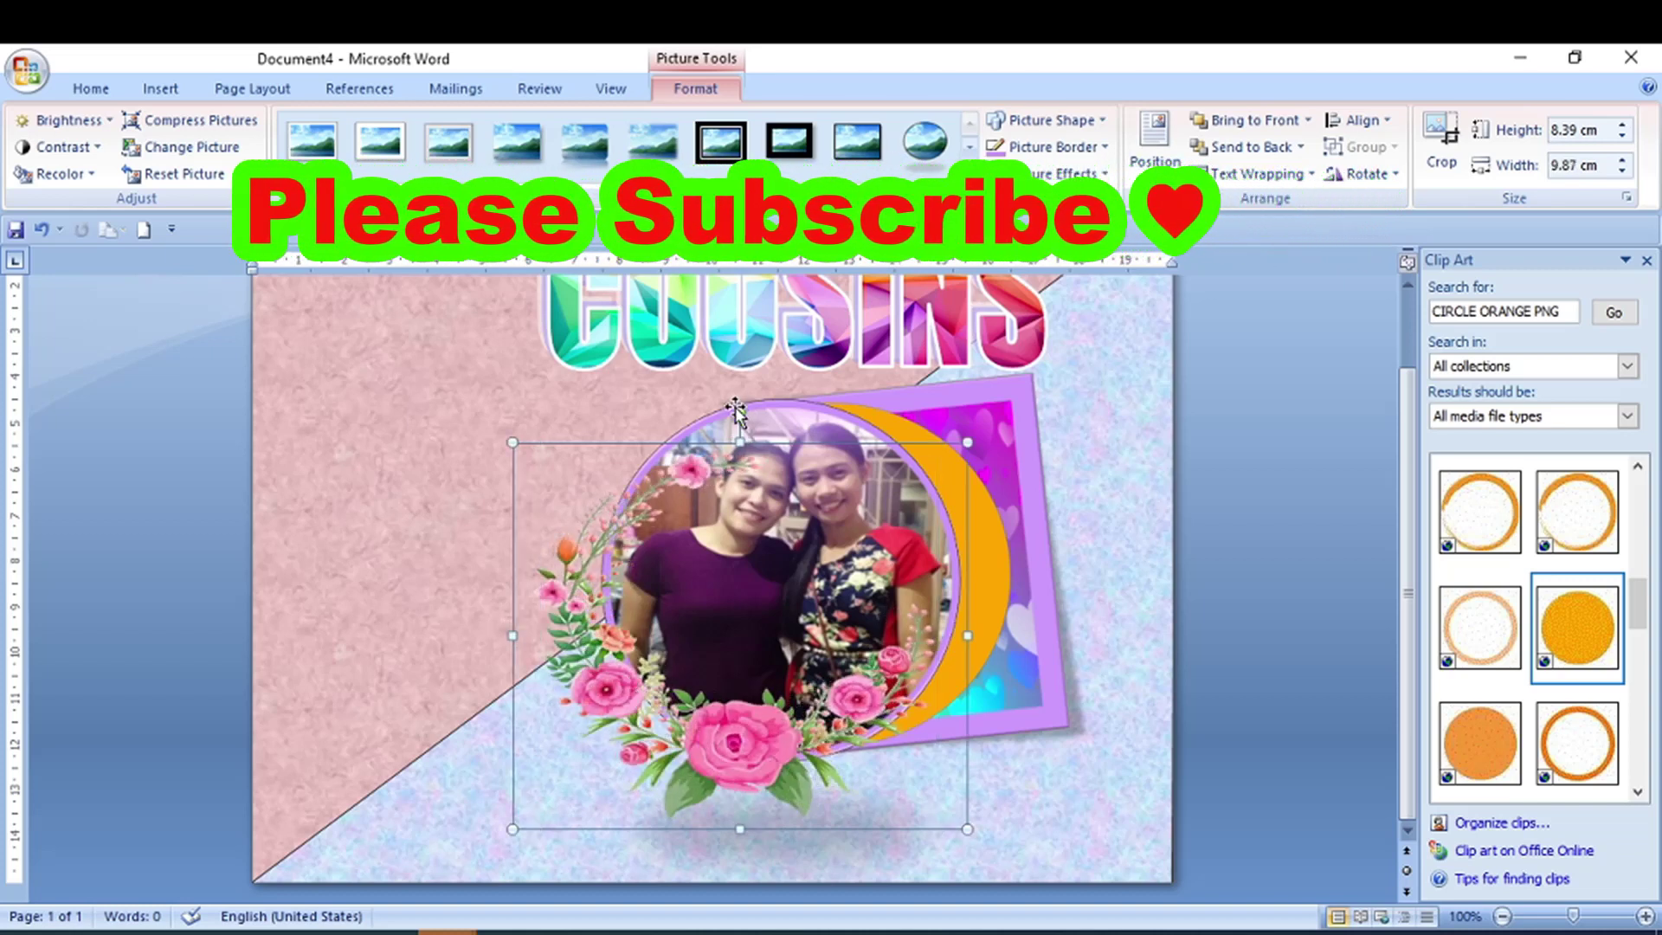
drag(740, 413, 745, 404)
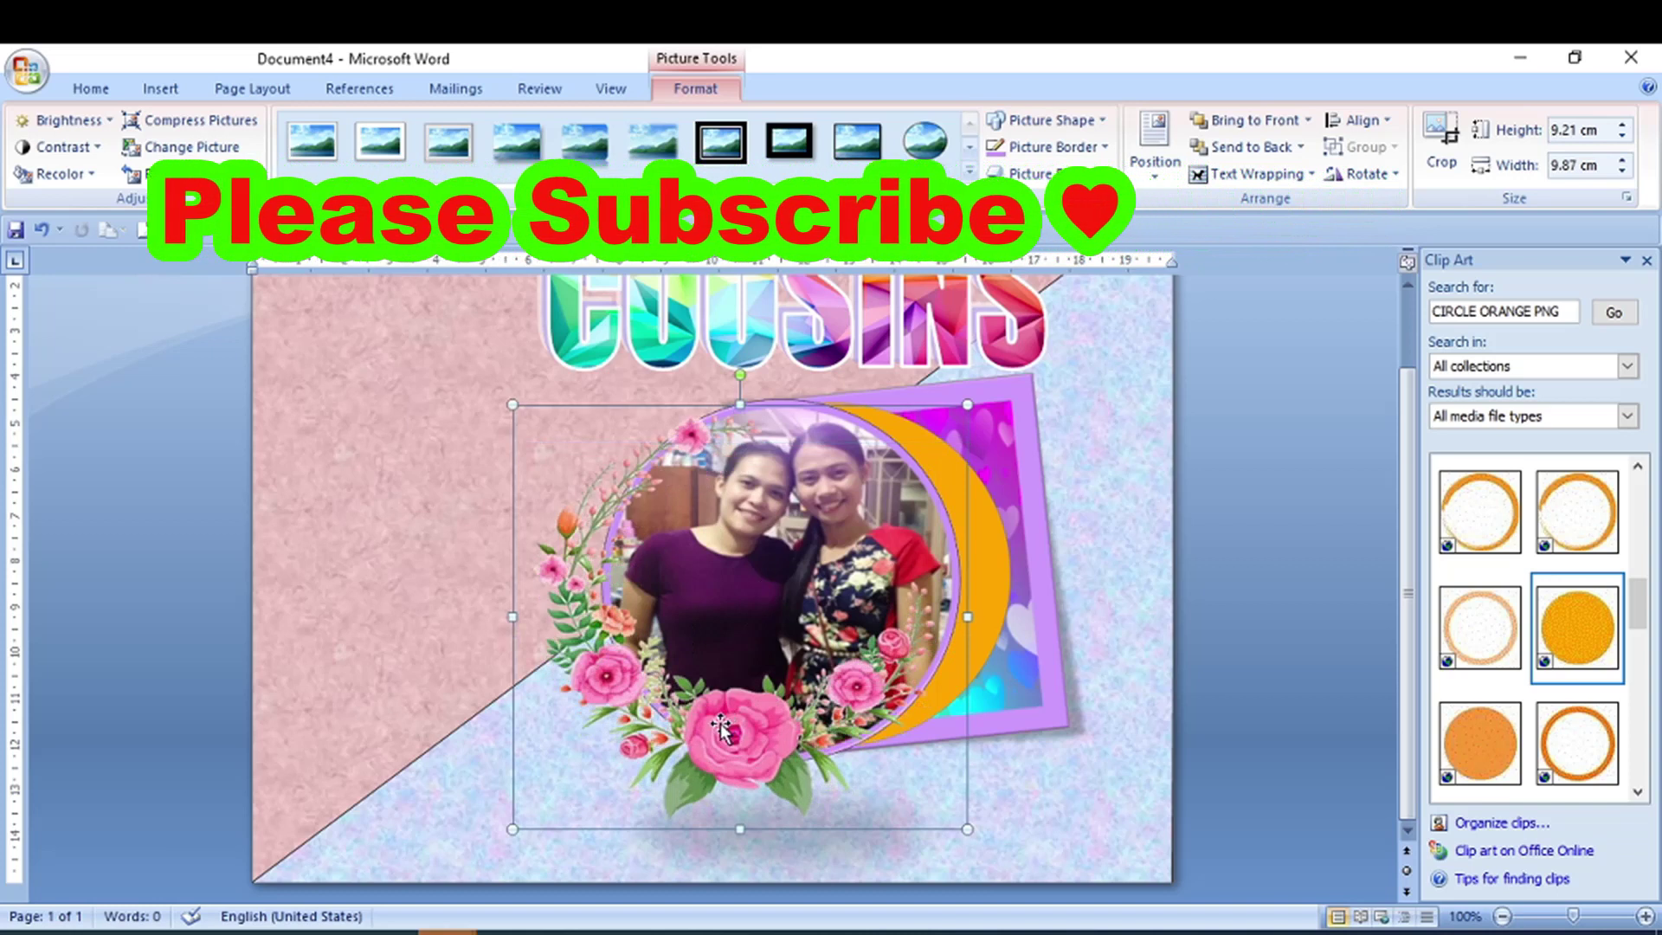
drag(710, 723, 732, 723)
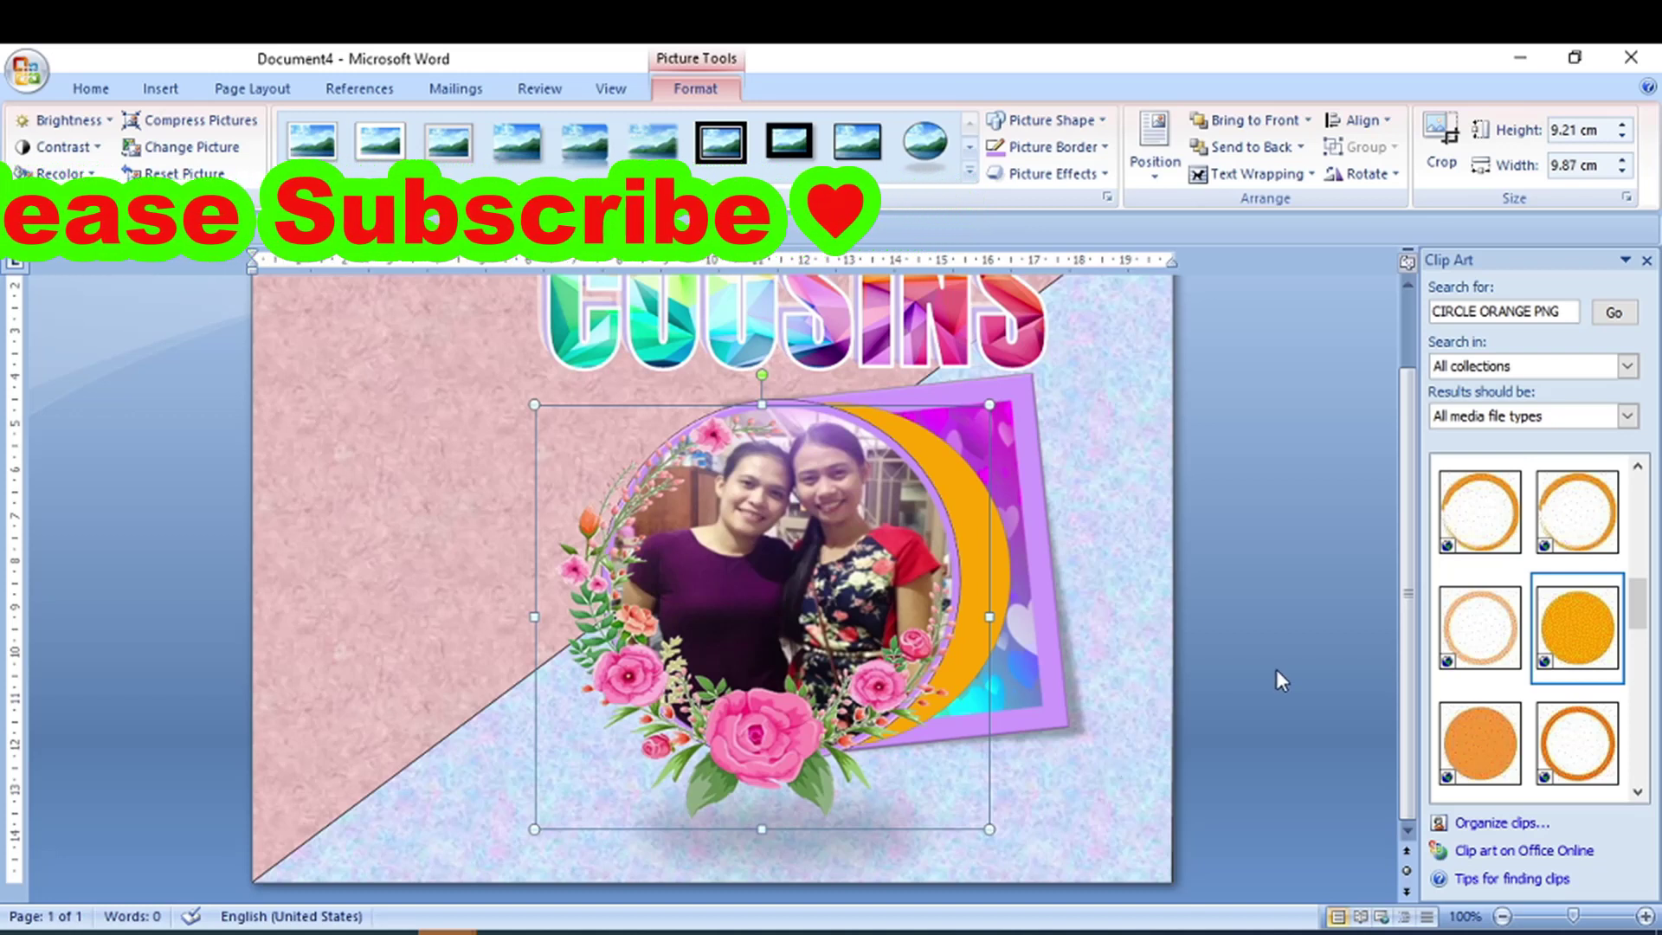
Step: Replace the clip art search term with 'BUTTERFLY PNG' and run the search
click(1292, 611)
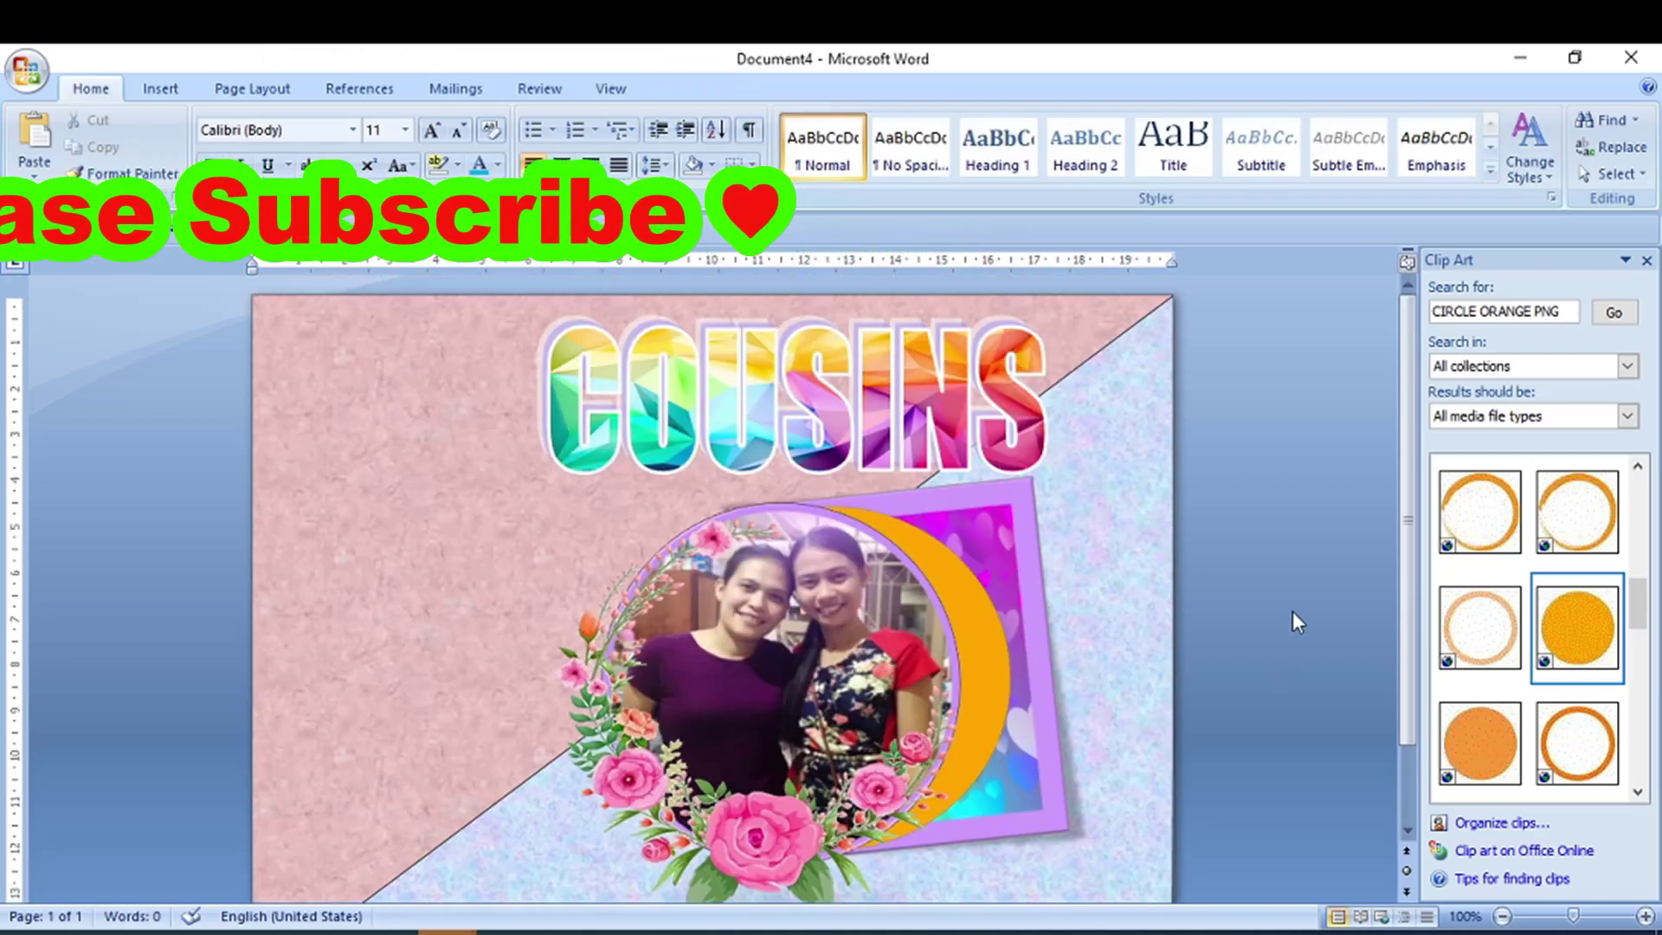
ctrl+scroll(827, 667, down, 1)
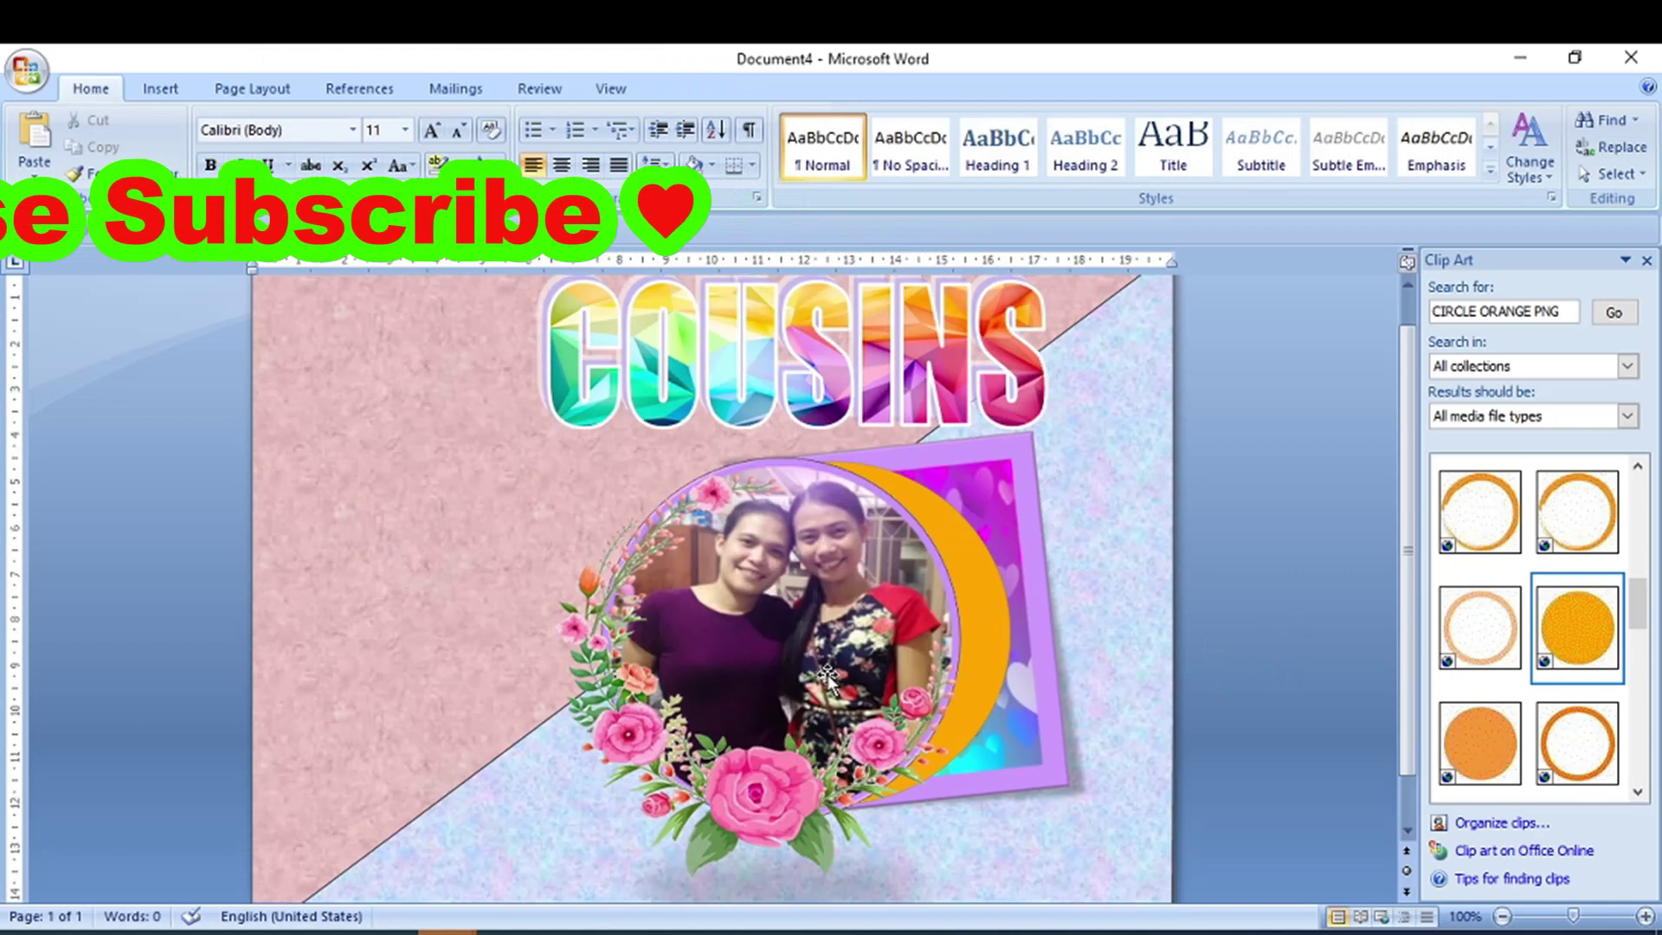
ctrl+scroll(834, 646, down, 1)
ctrl+scroll(836, 646, down, 2)
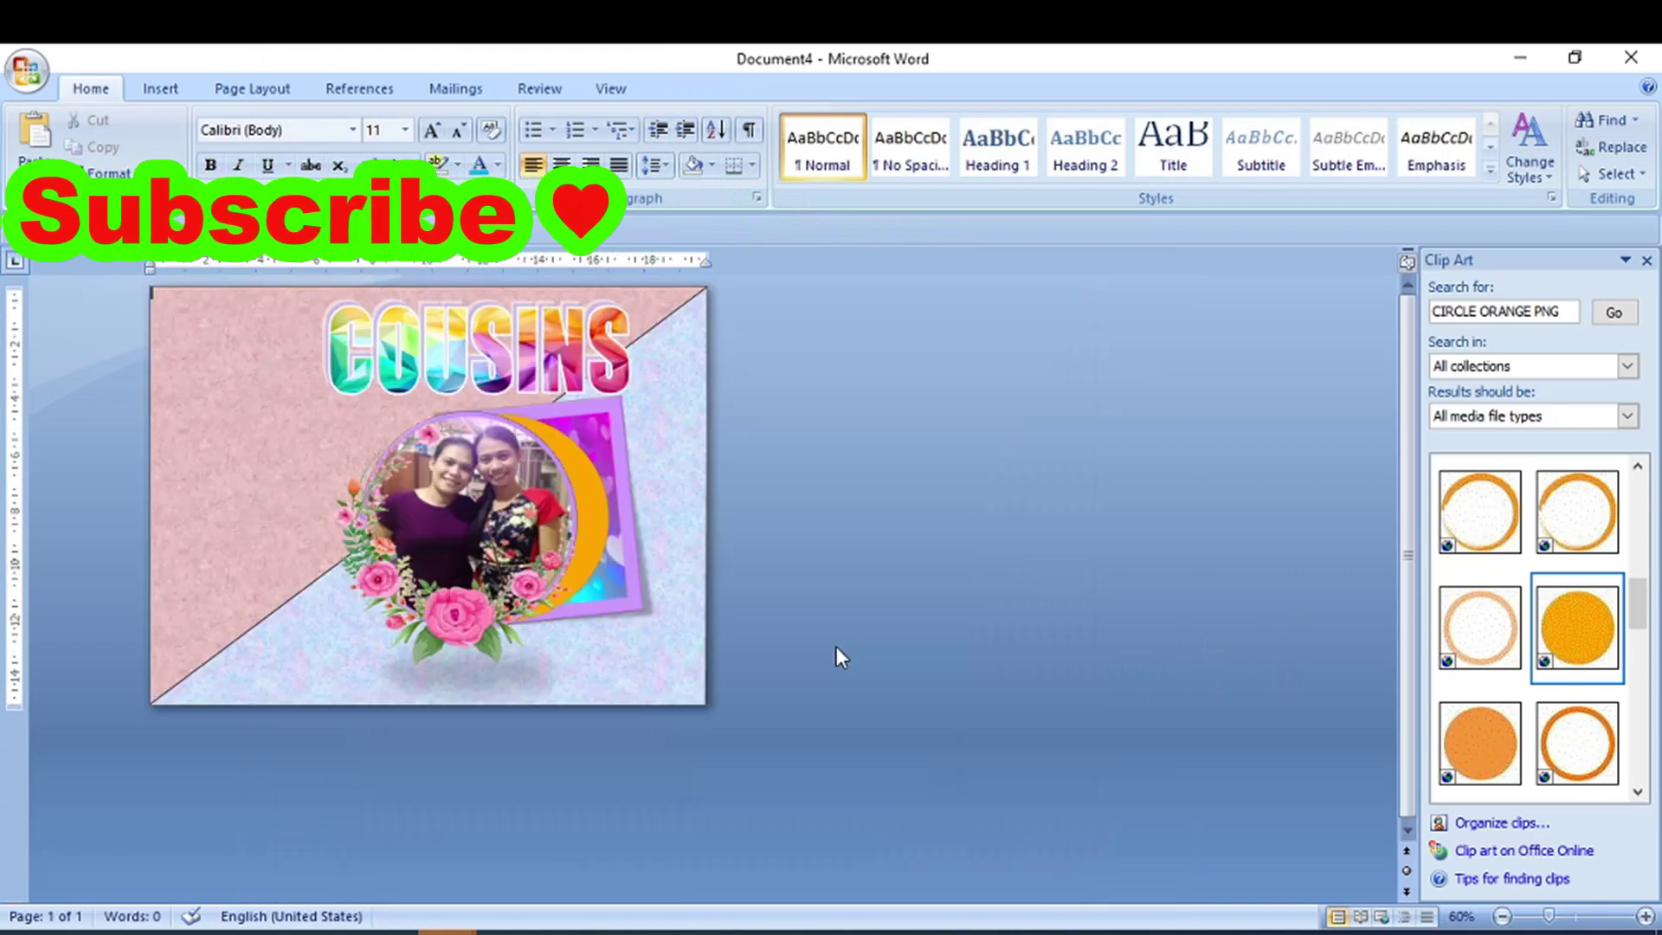
ctrl+scroll(837, 646, up, 1)
ctrl+scroll(837, 646, up, 2)
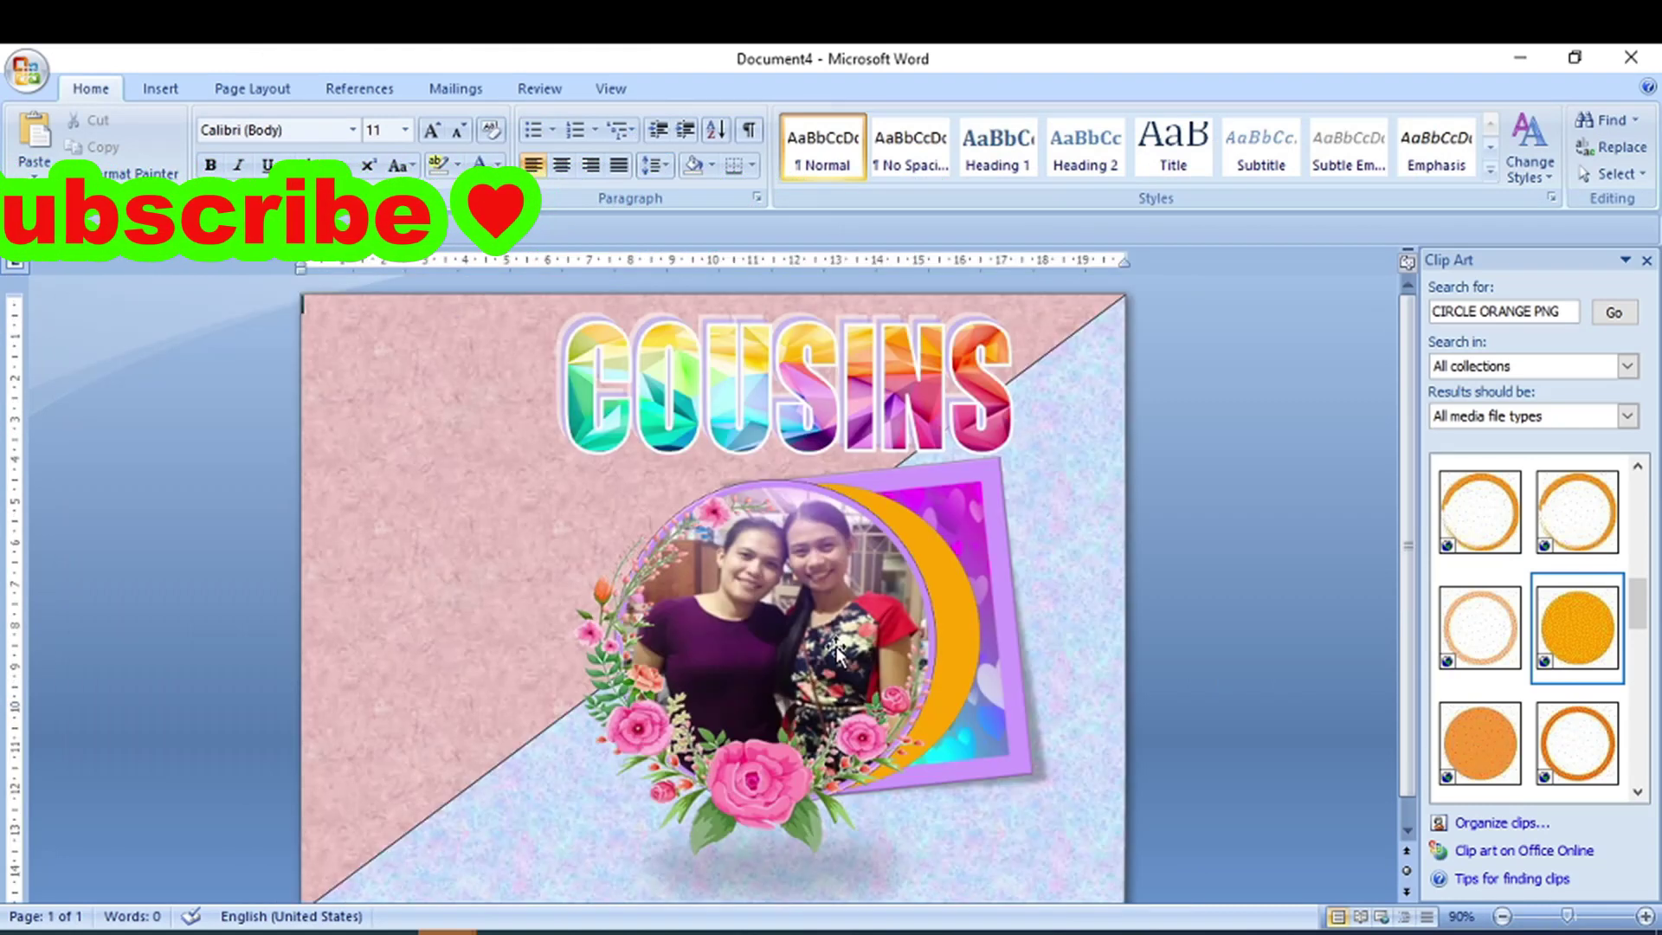
click(1570, 314)
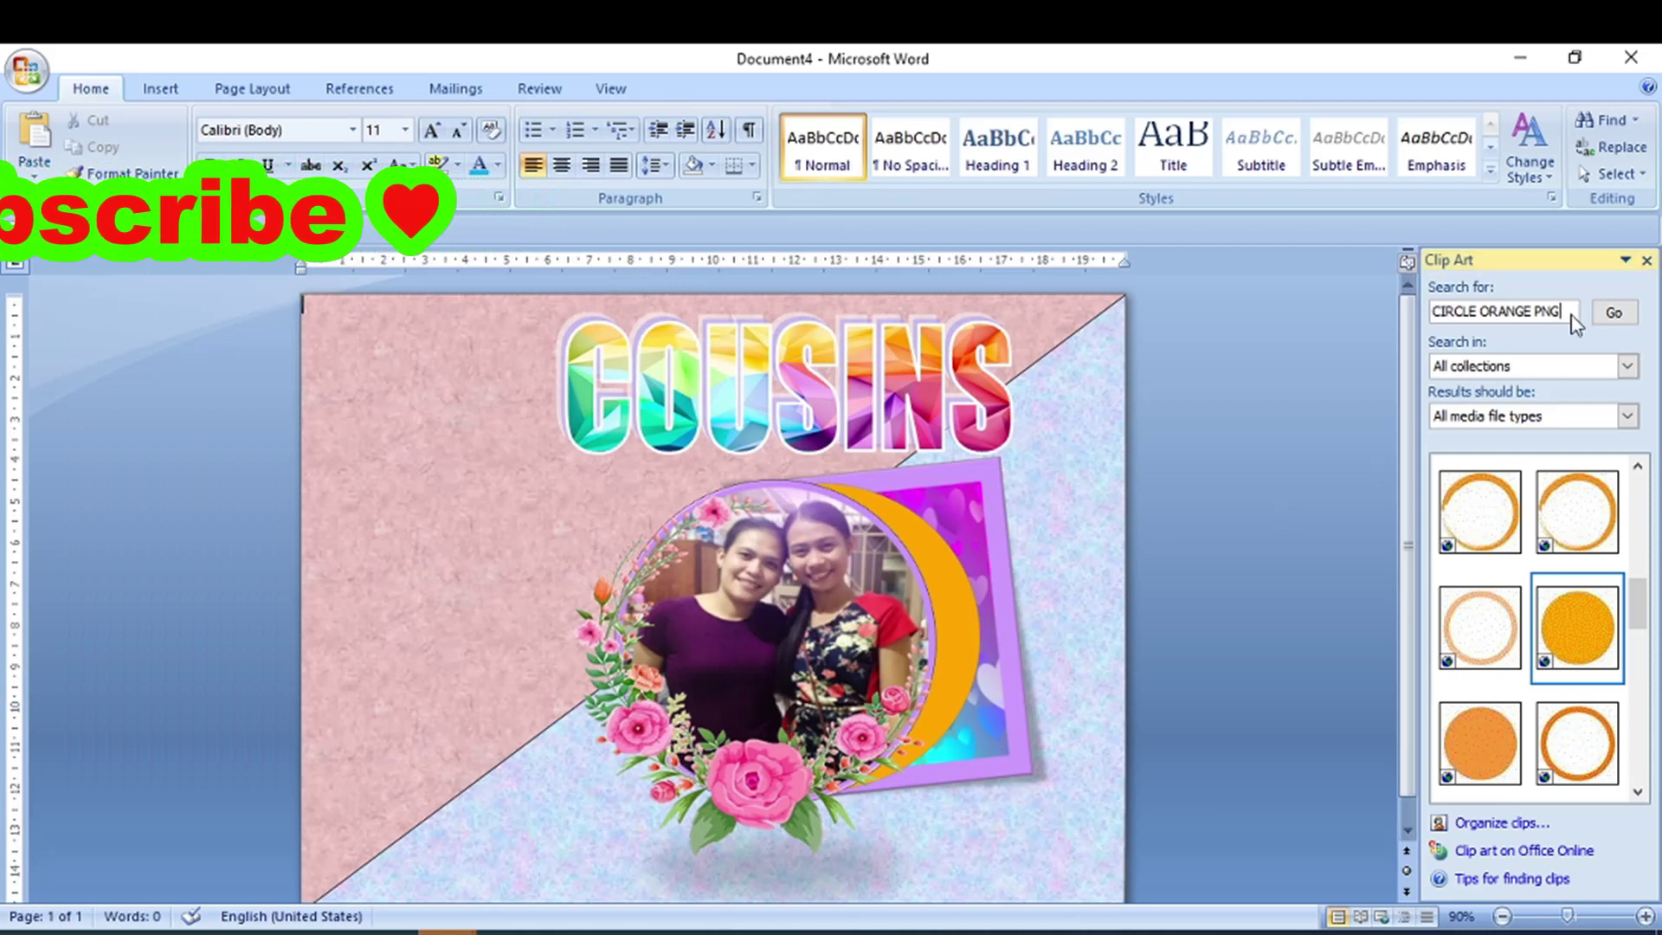
drag(1573, 313, 1432, 318)
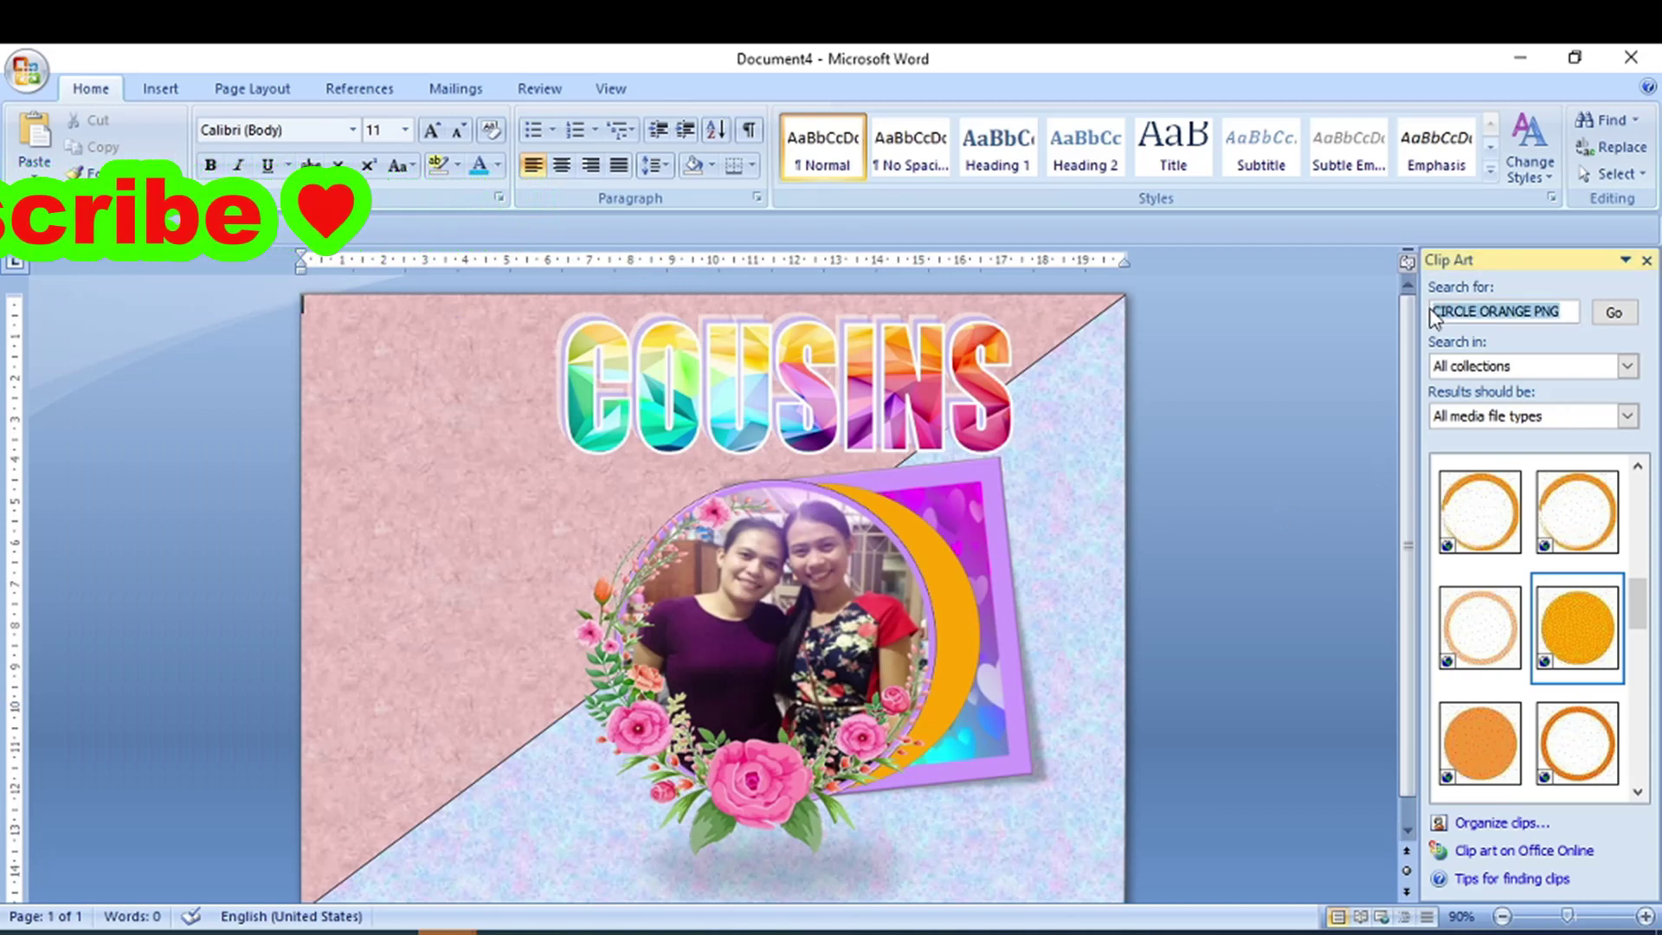
text(BUTTERFLY)
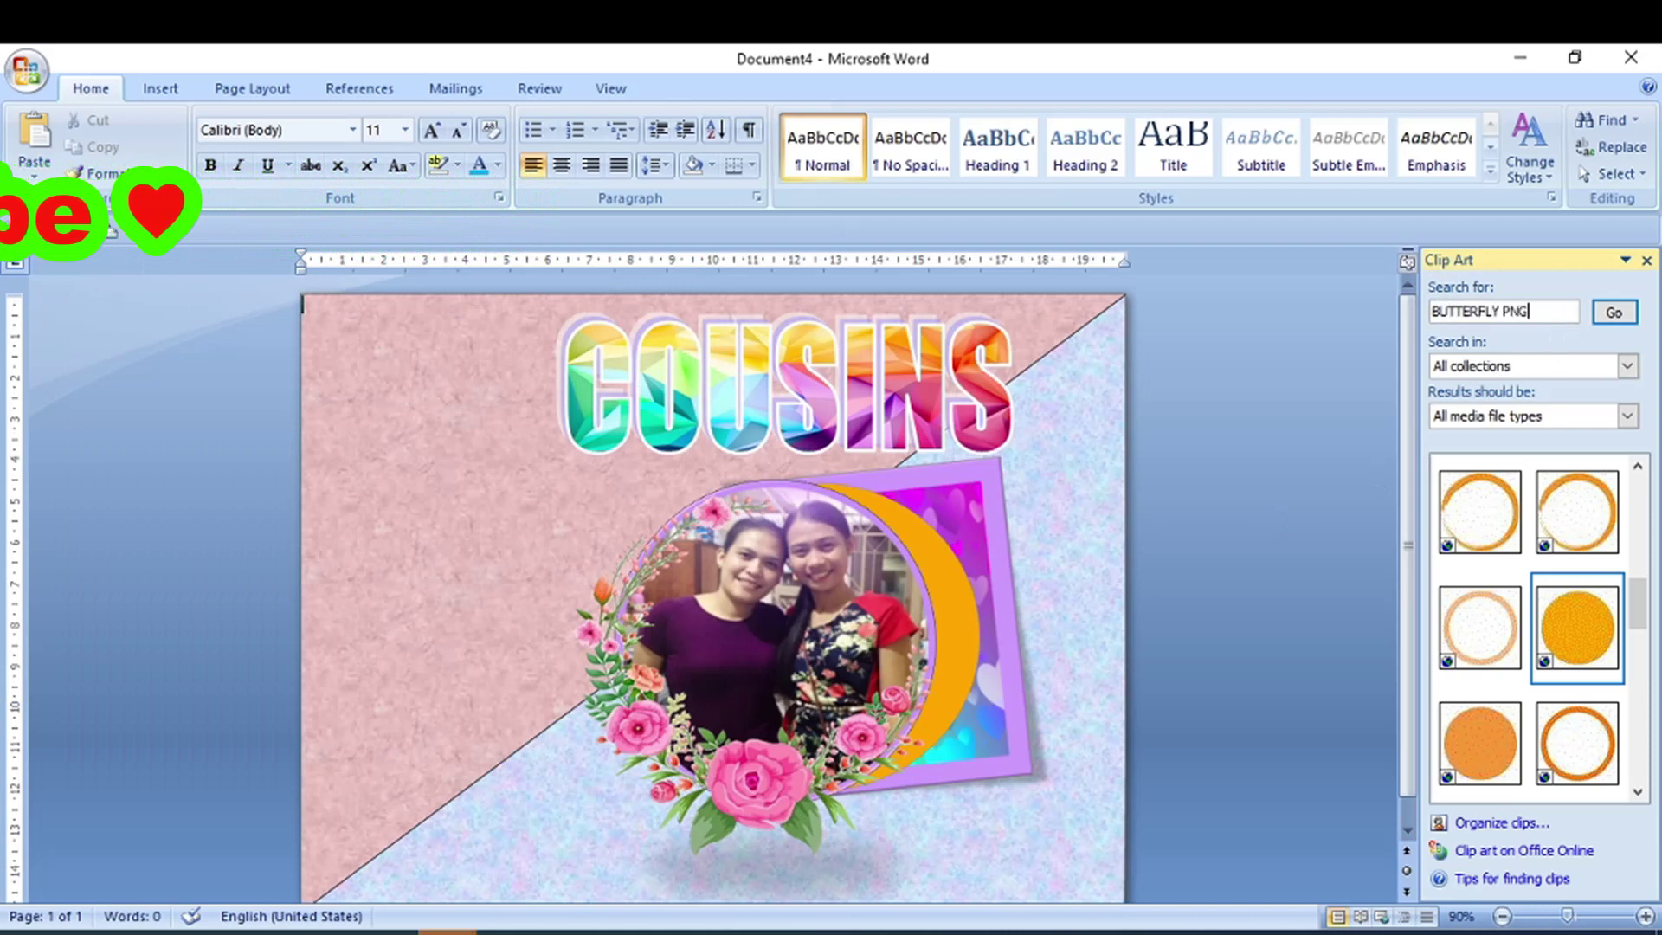
key(Return)
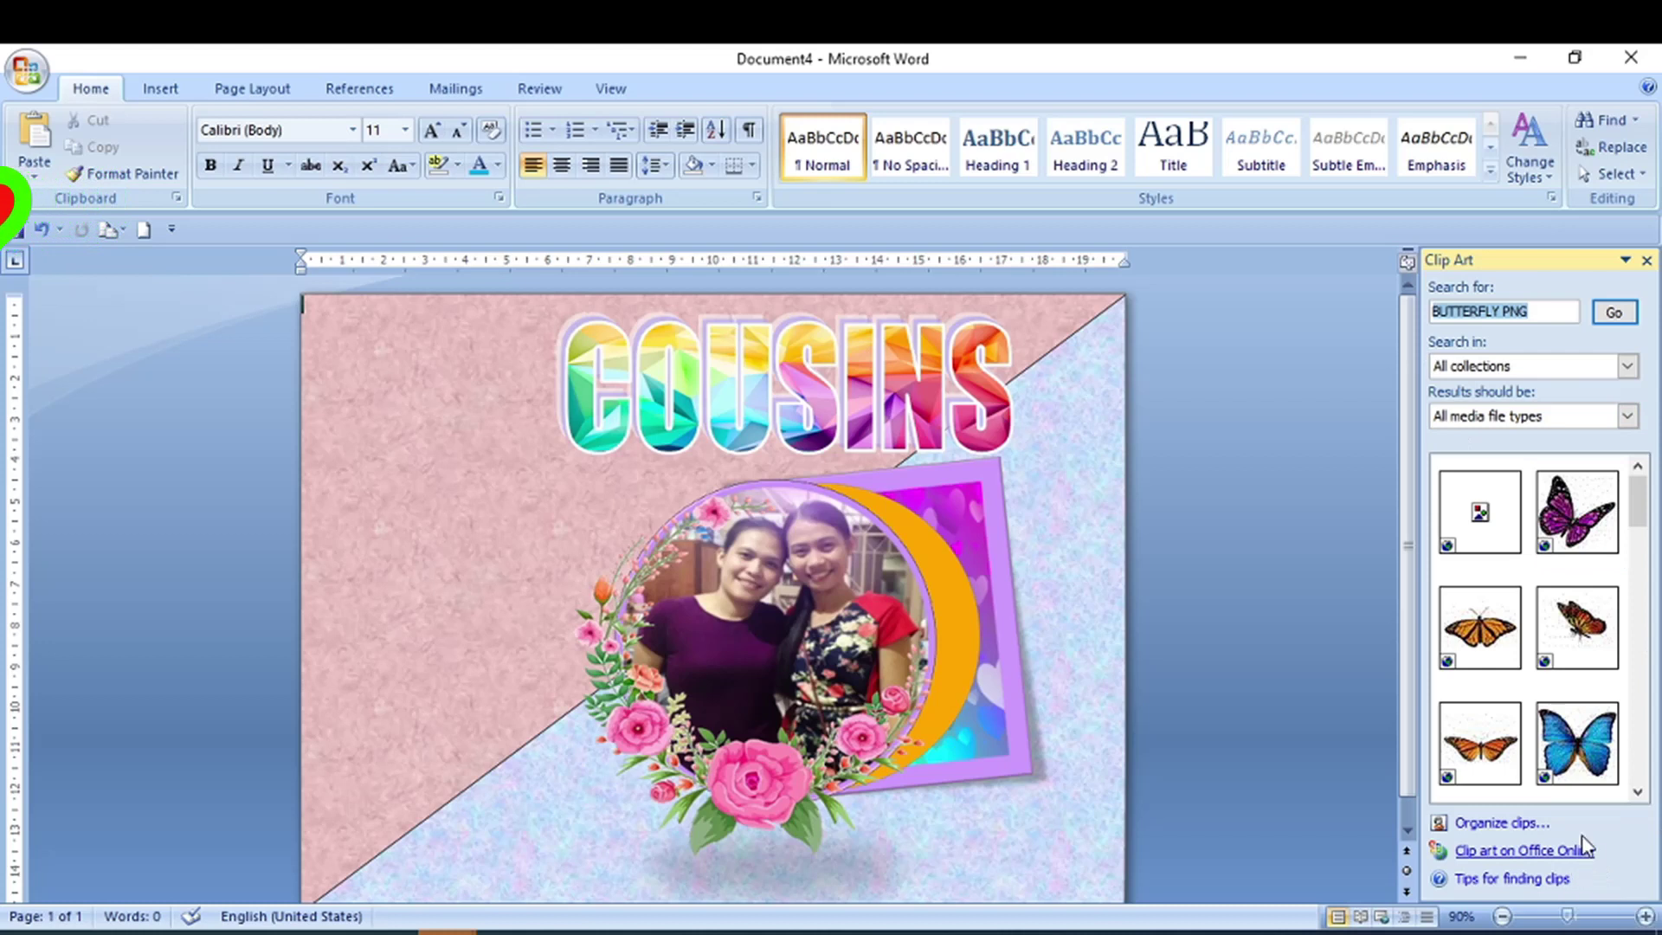
Step: Insert the purple butterfly In Front of Text, about 2.12 × 2.31 cm, on the wreath's bottom rose
click(1574, 530)
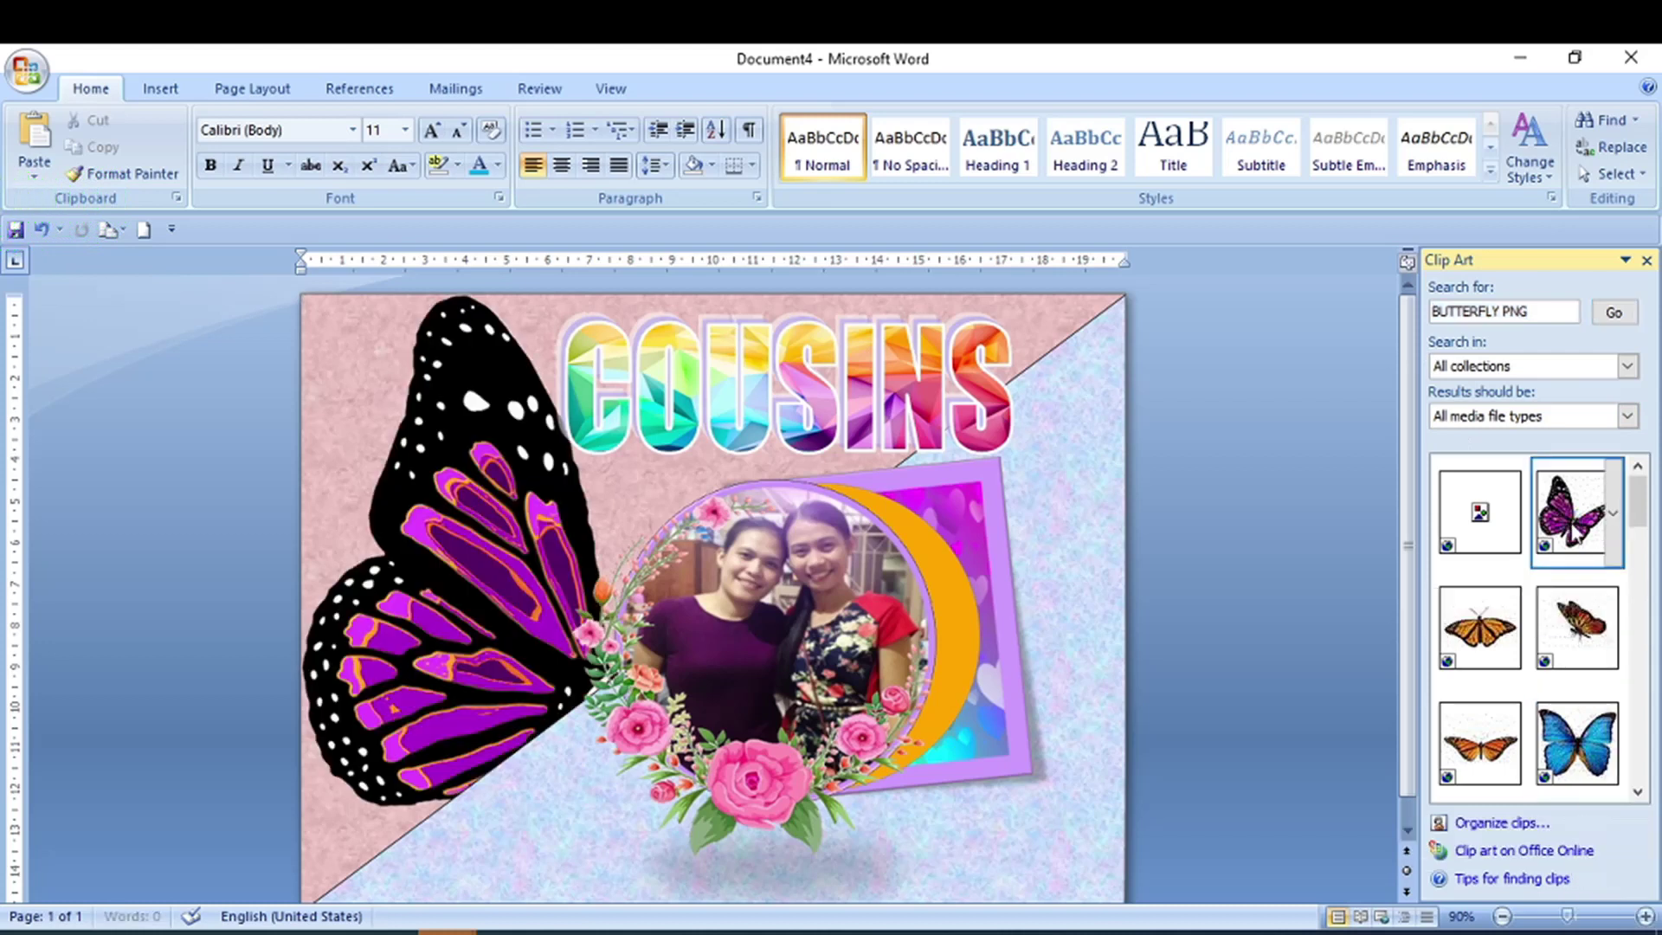
click(1258, 173)
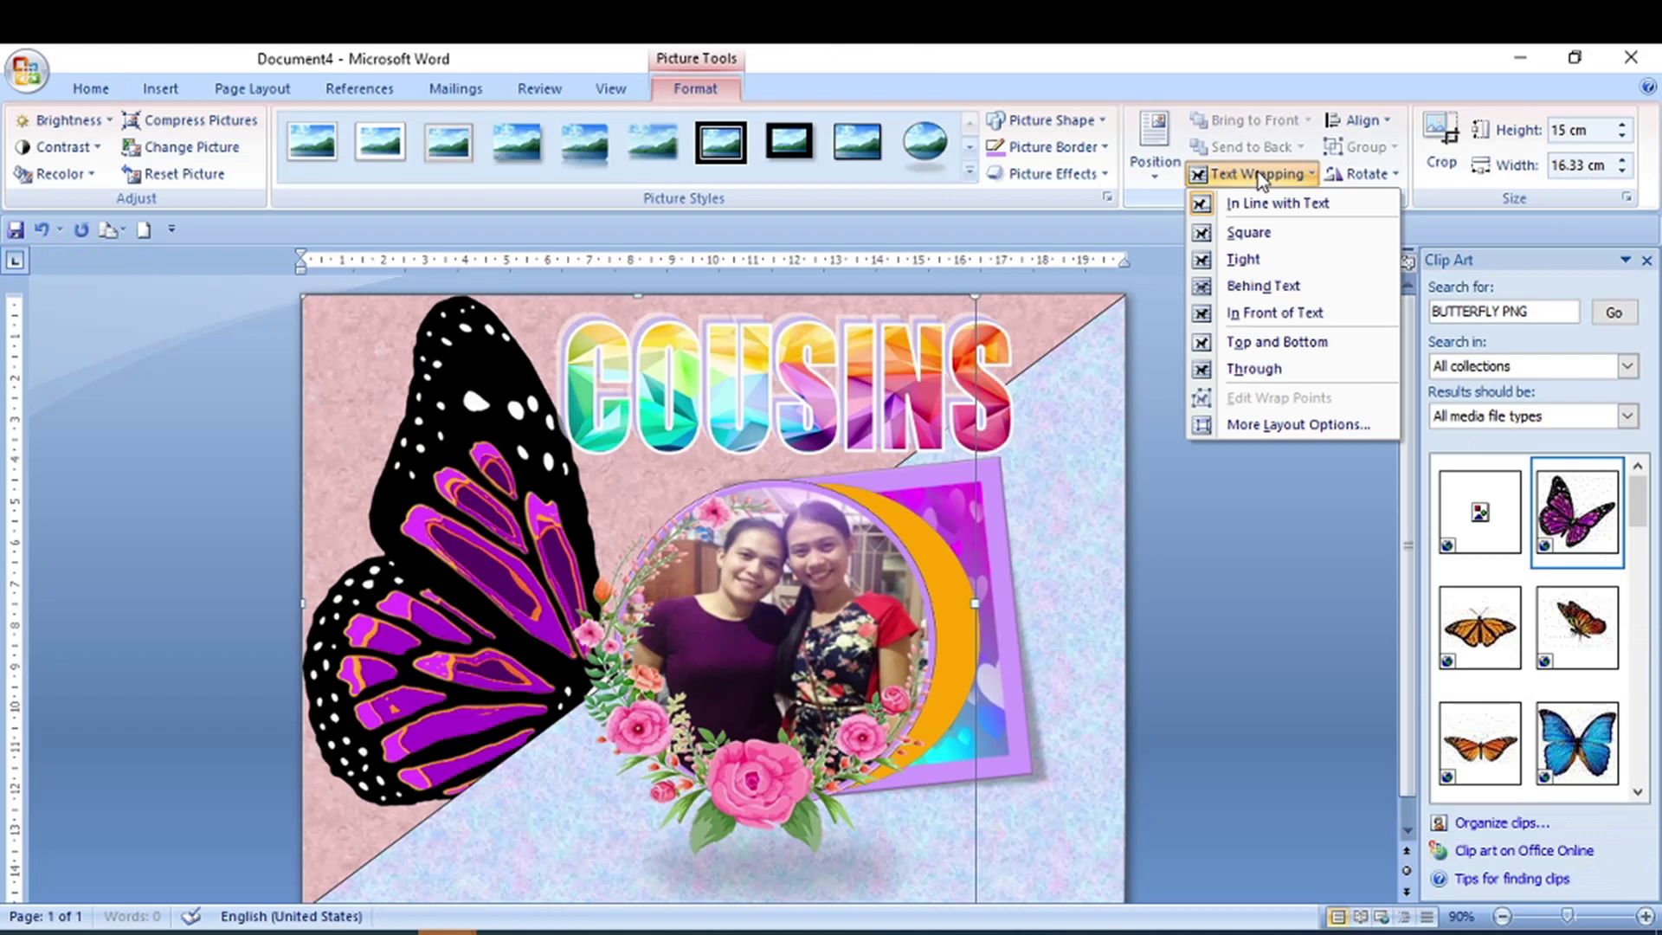
click(1260, 315)
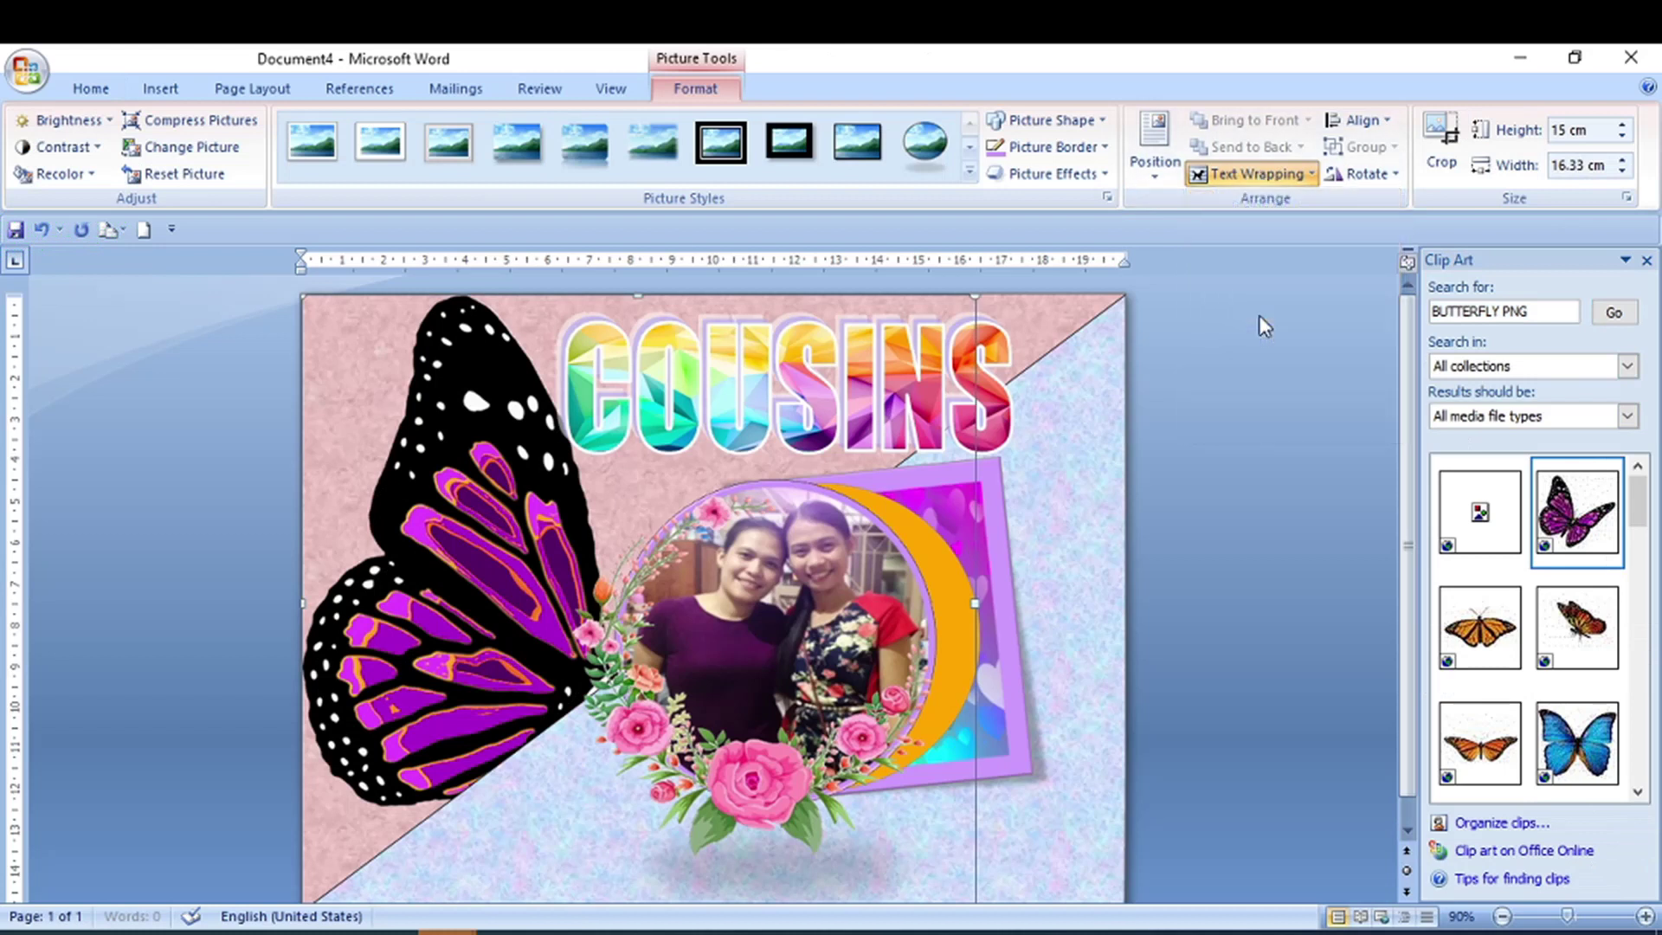
drag(970, 297, 448, 779)
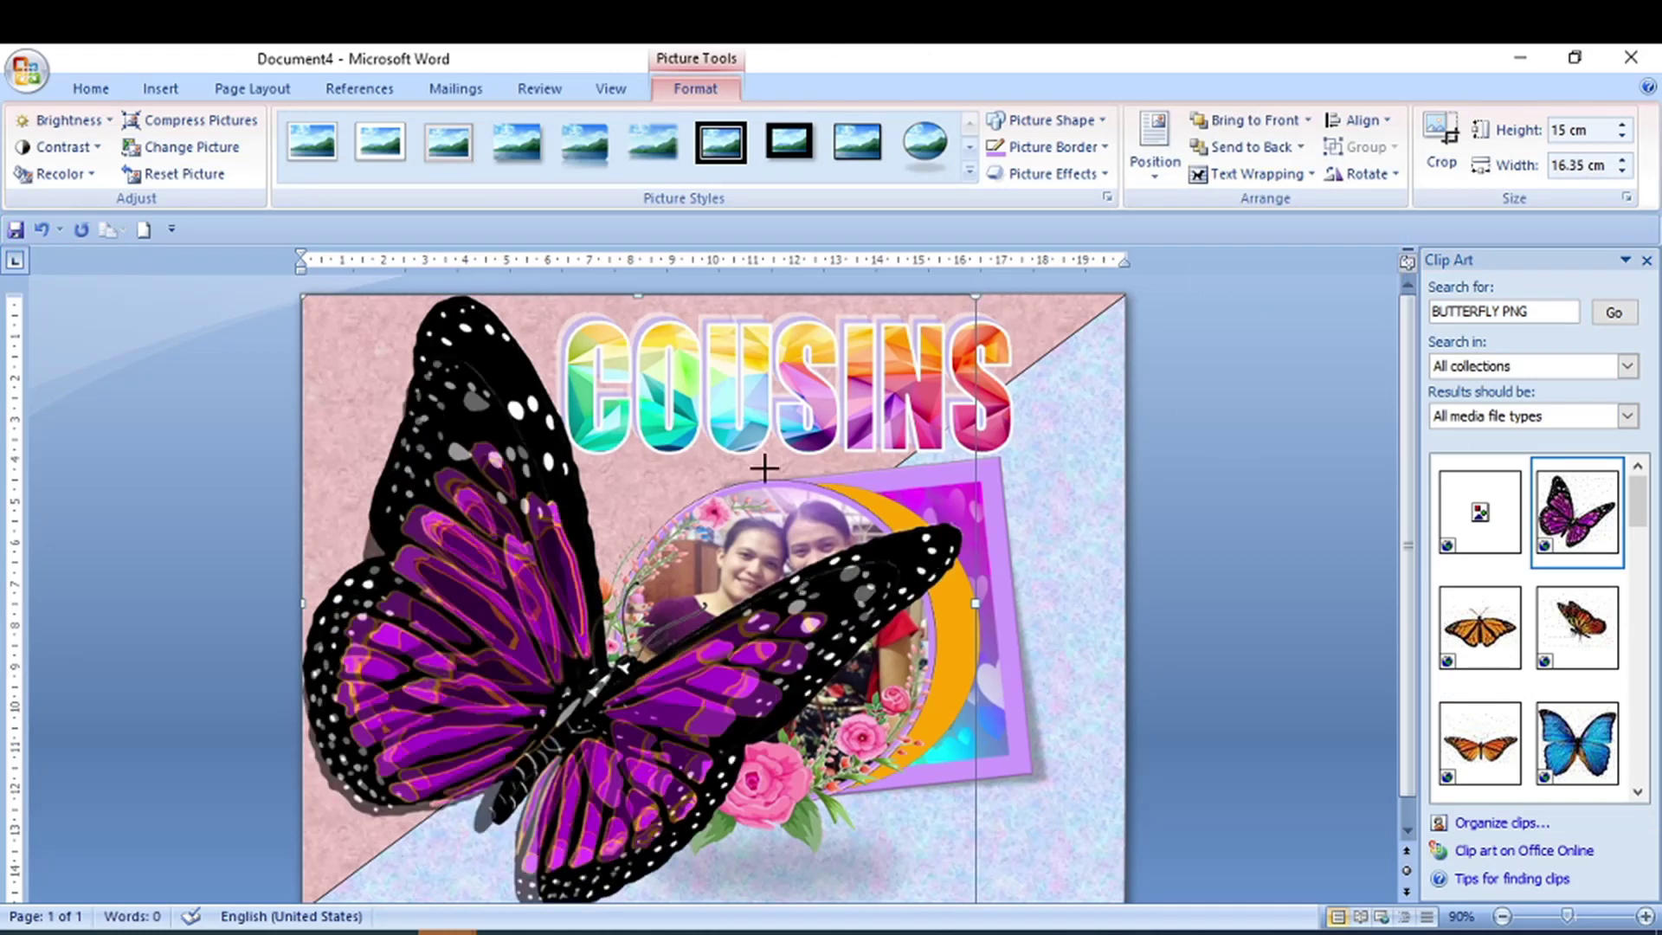
mouse_move(362, 811)
mouse_down()
mouse_move(625, 522)
mouse_move(548, 554)
mouse_move(755, 777)
mouse_up()
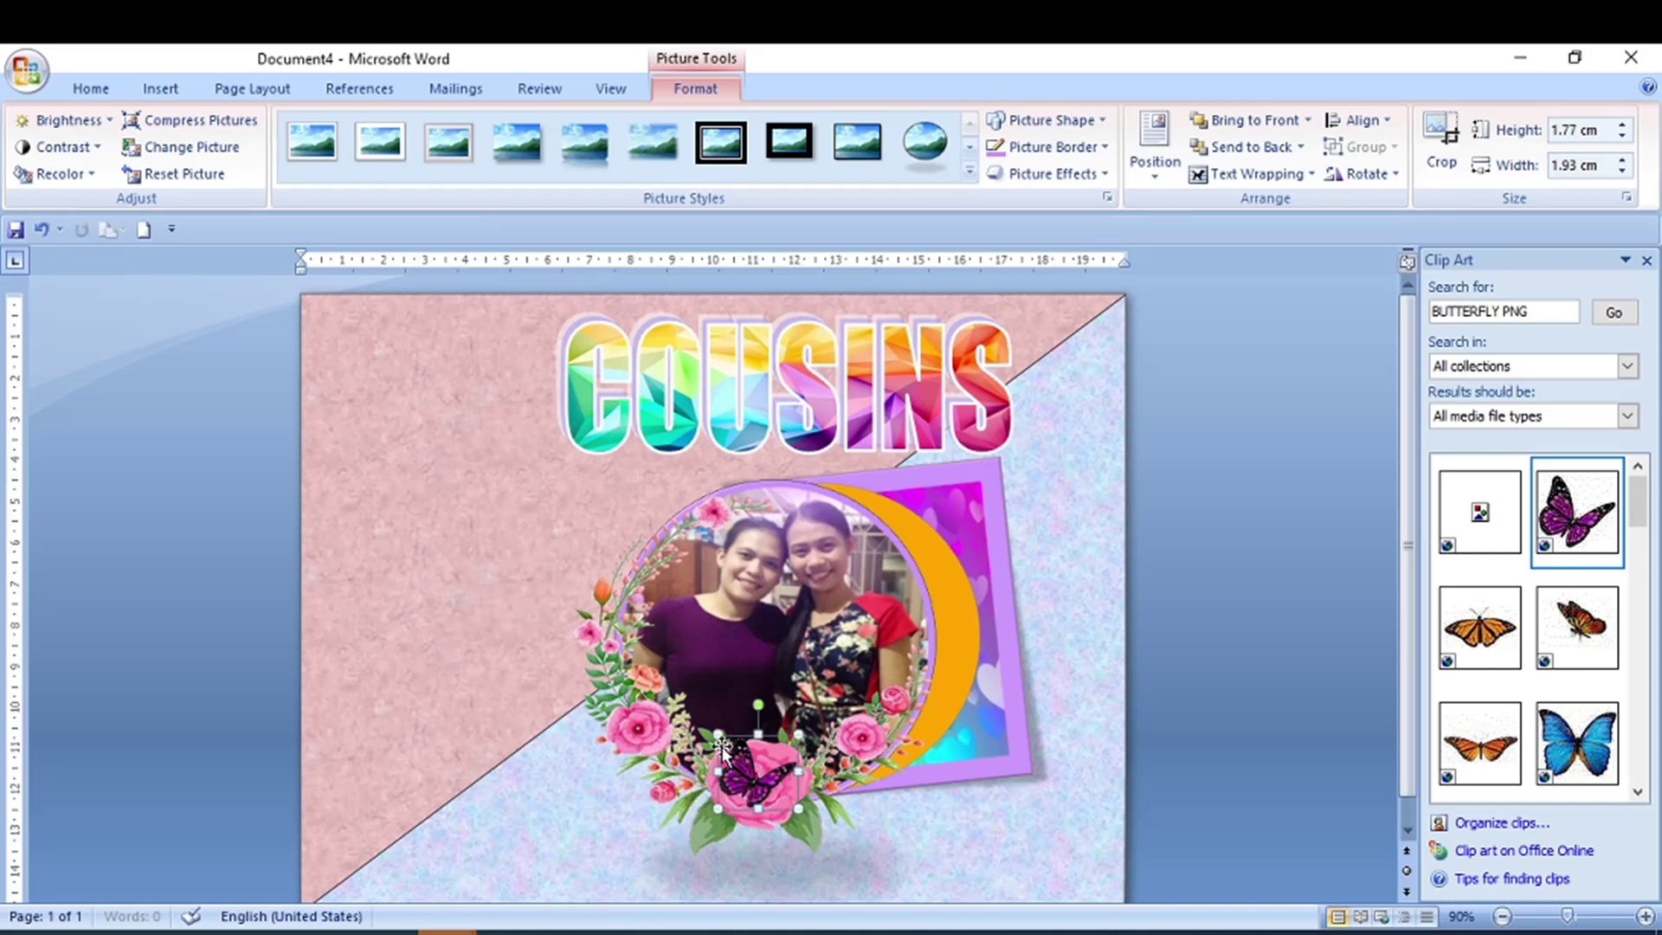
mouse_move(718, 734)
mouse_down()
mouse_move(705, 723)
mouse_move(716, 733)
mouse_up()
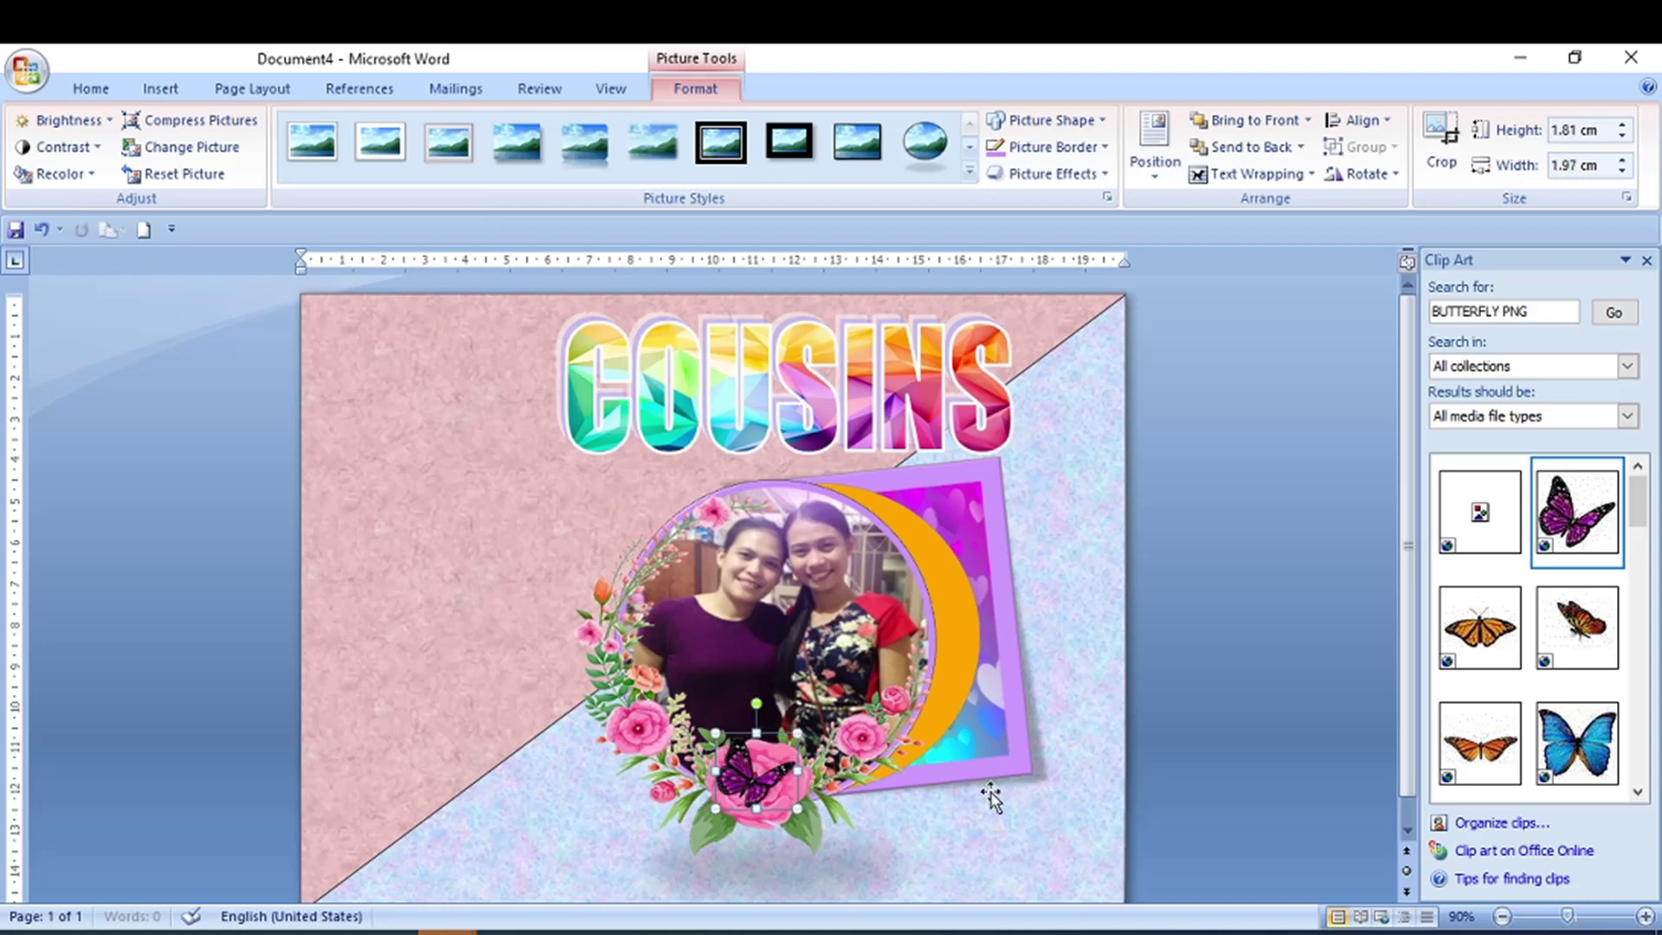
drag(715, 734, 701, 720)
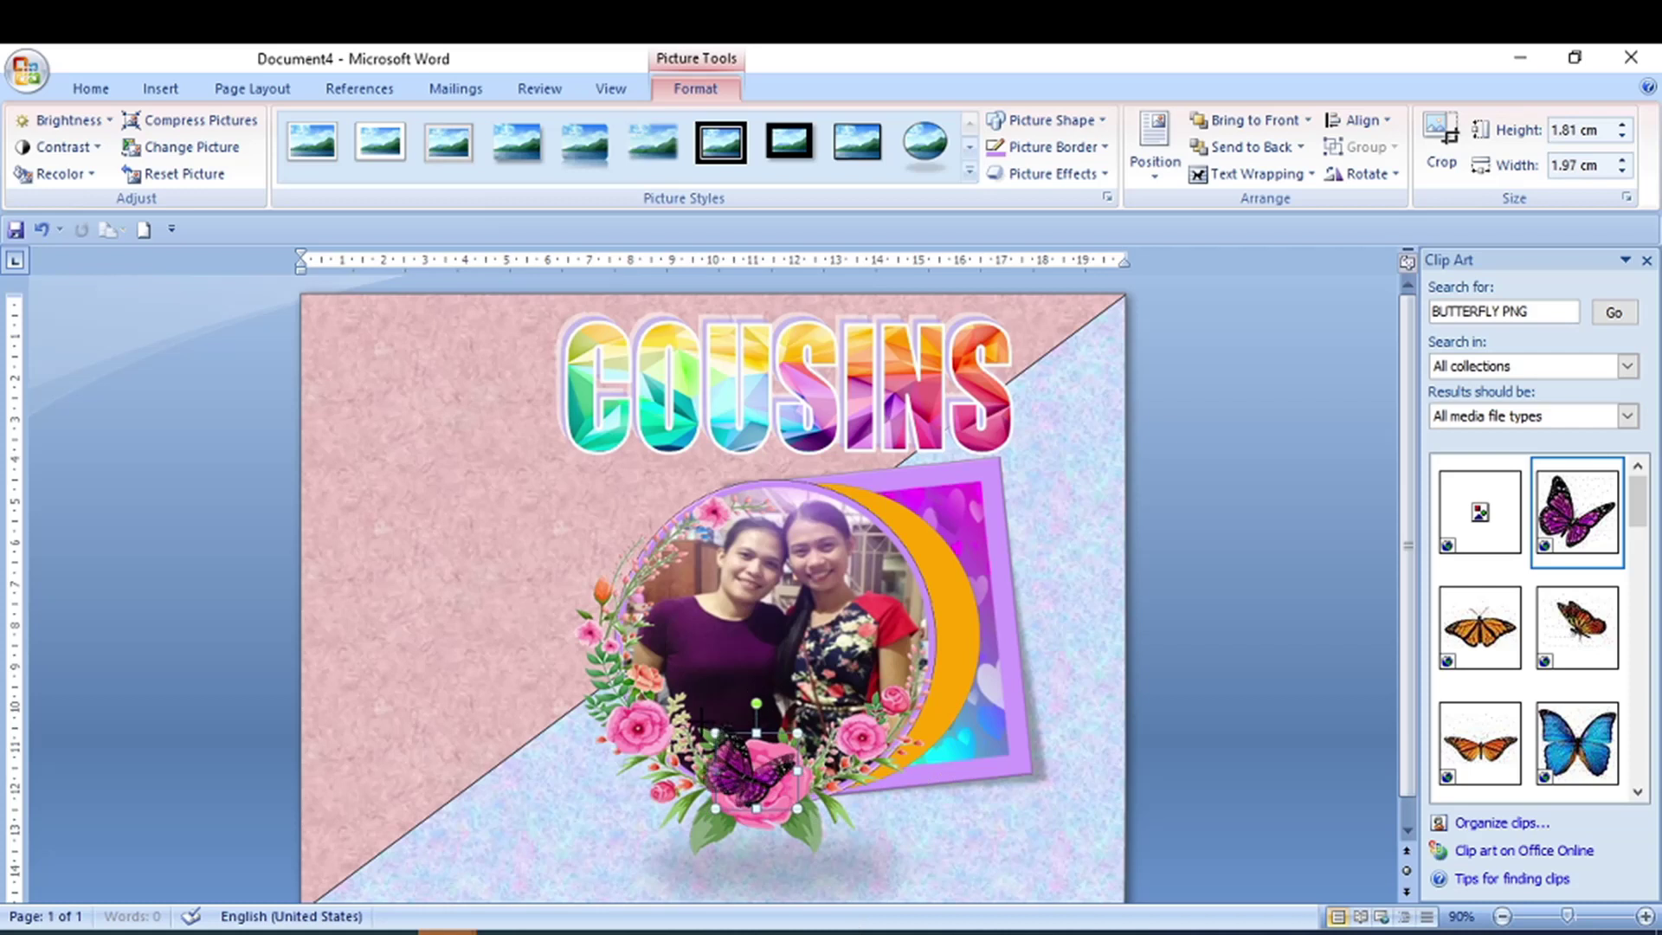
scroll(1547, 680, down, 3)
Step: Insert the orange monarch butterfly clip art and set it In Front of Text
scroll(1546, 679, down, 3)
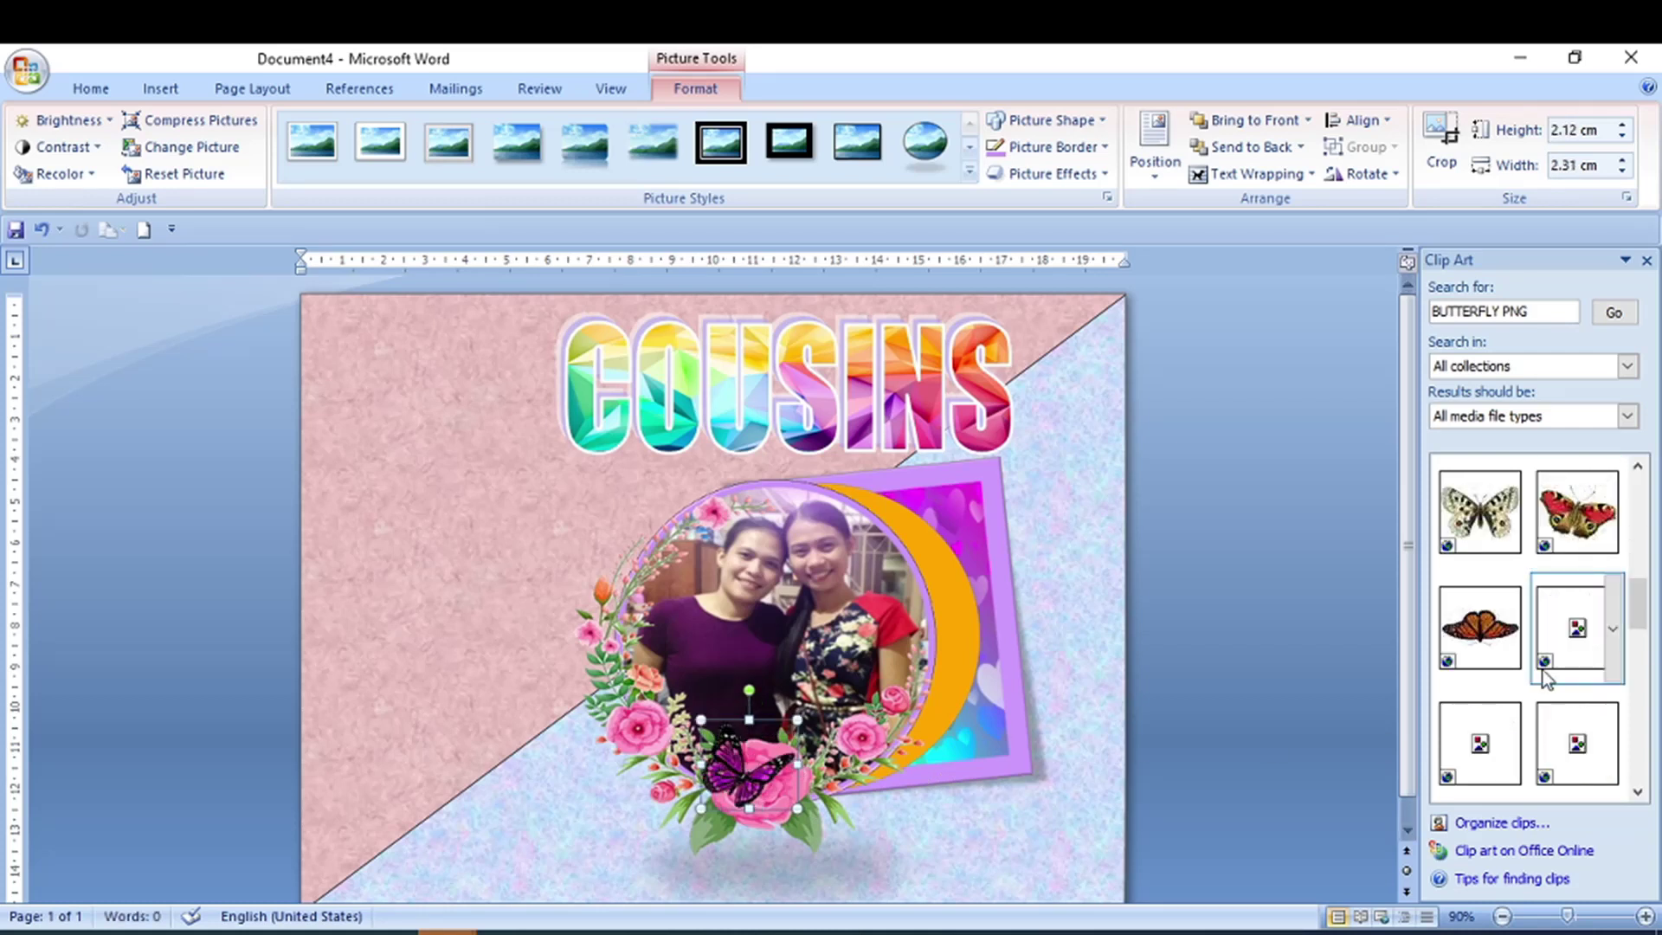
scroll(1559, 684, down, 3)
scroll(1587, 634, down, 3)
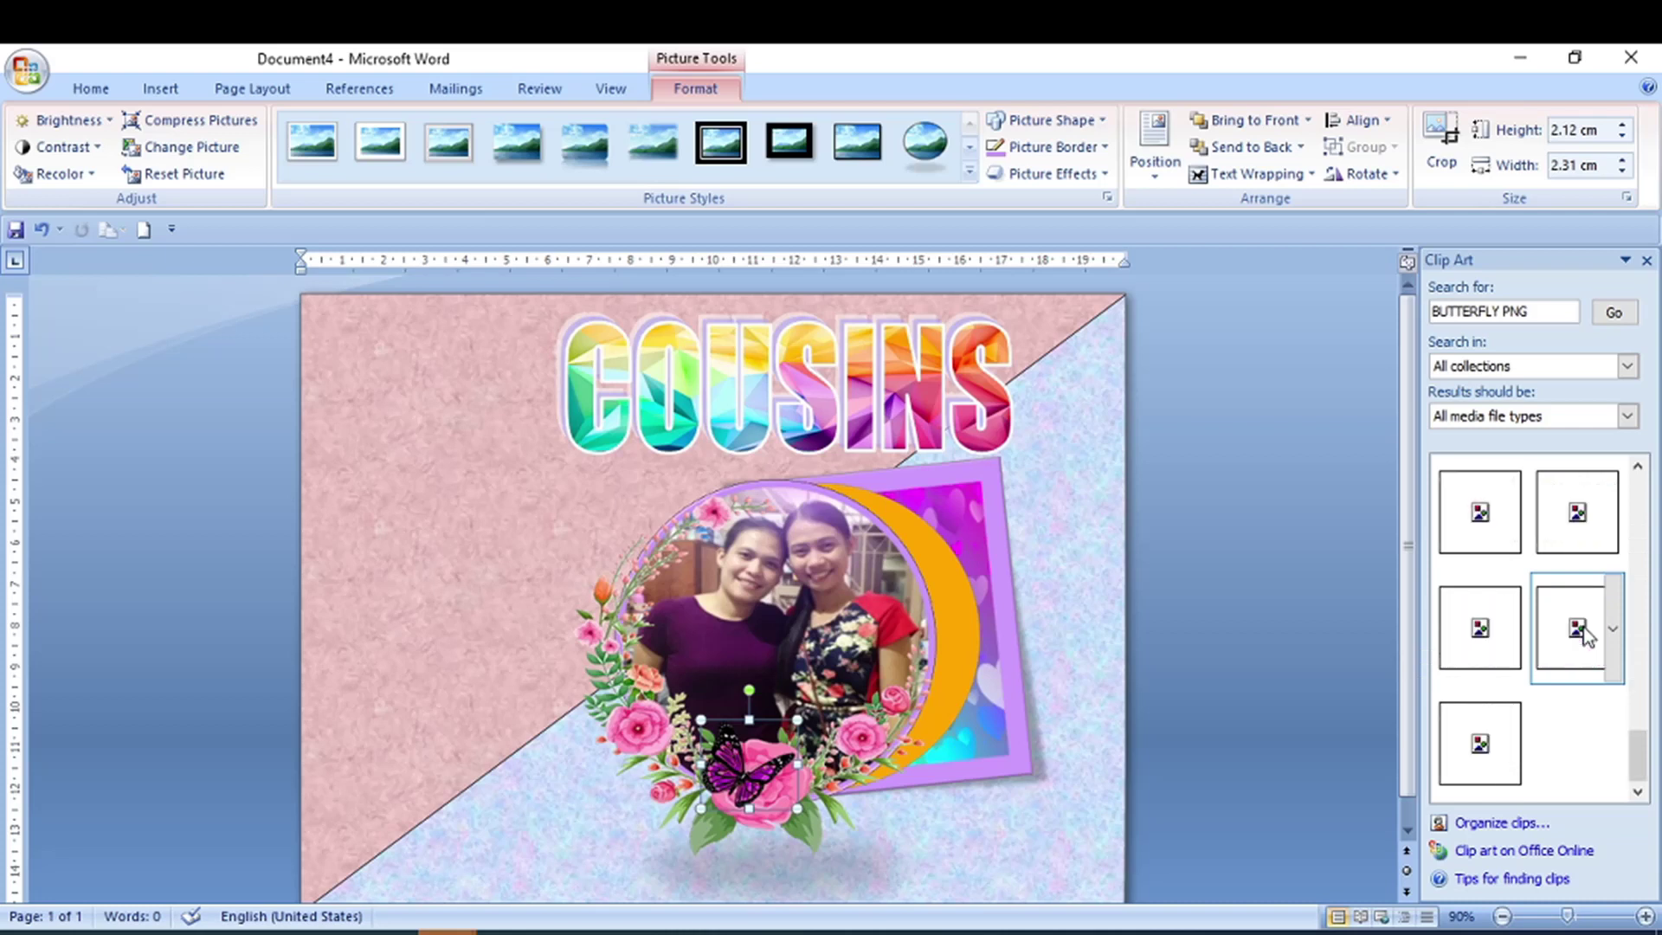
scroll(1587, 636, up, 3)
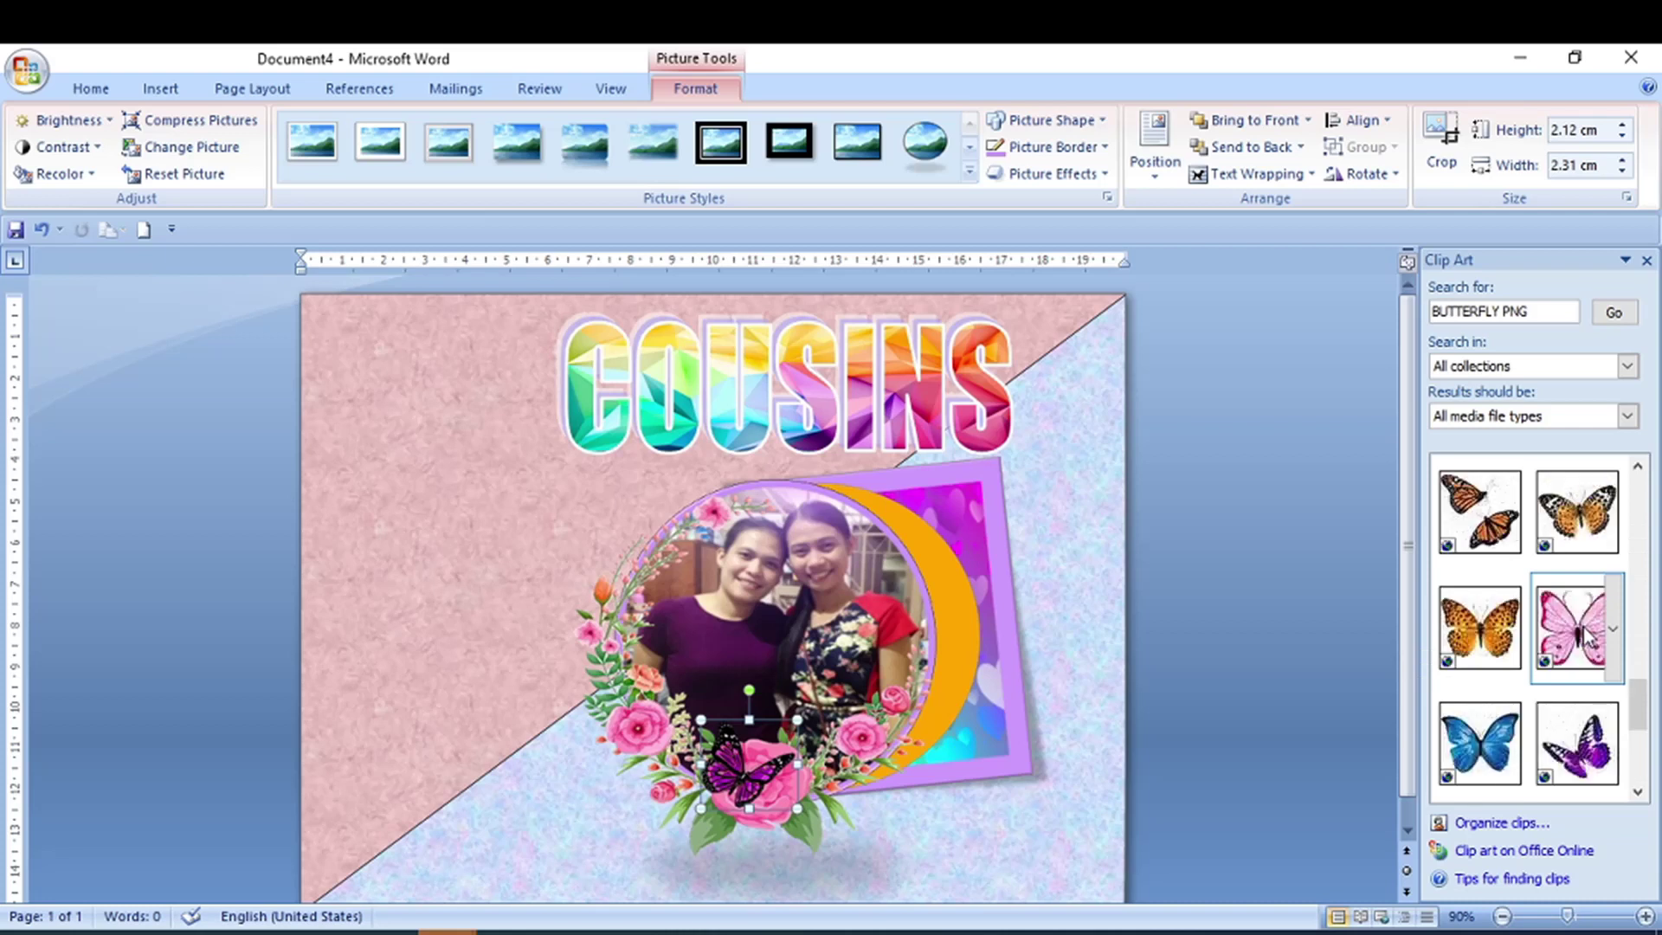
scroll(1587, 638, down, 3)
scroll(1587, 636, up, 3)
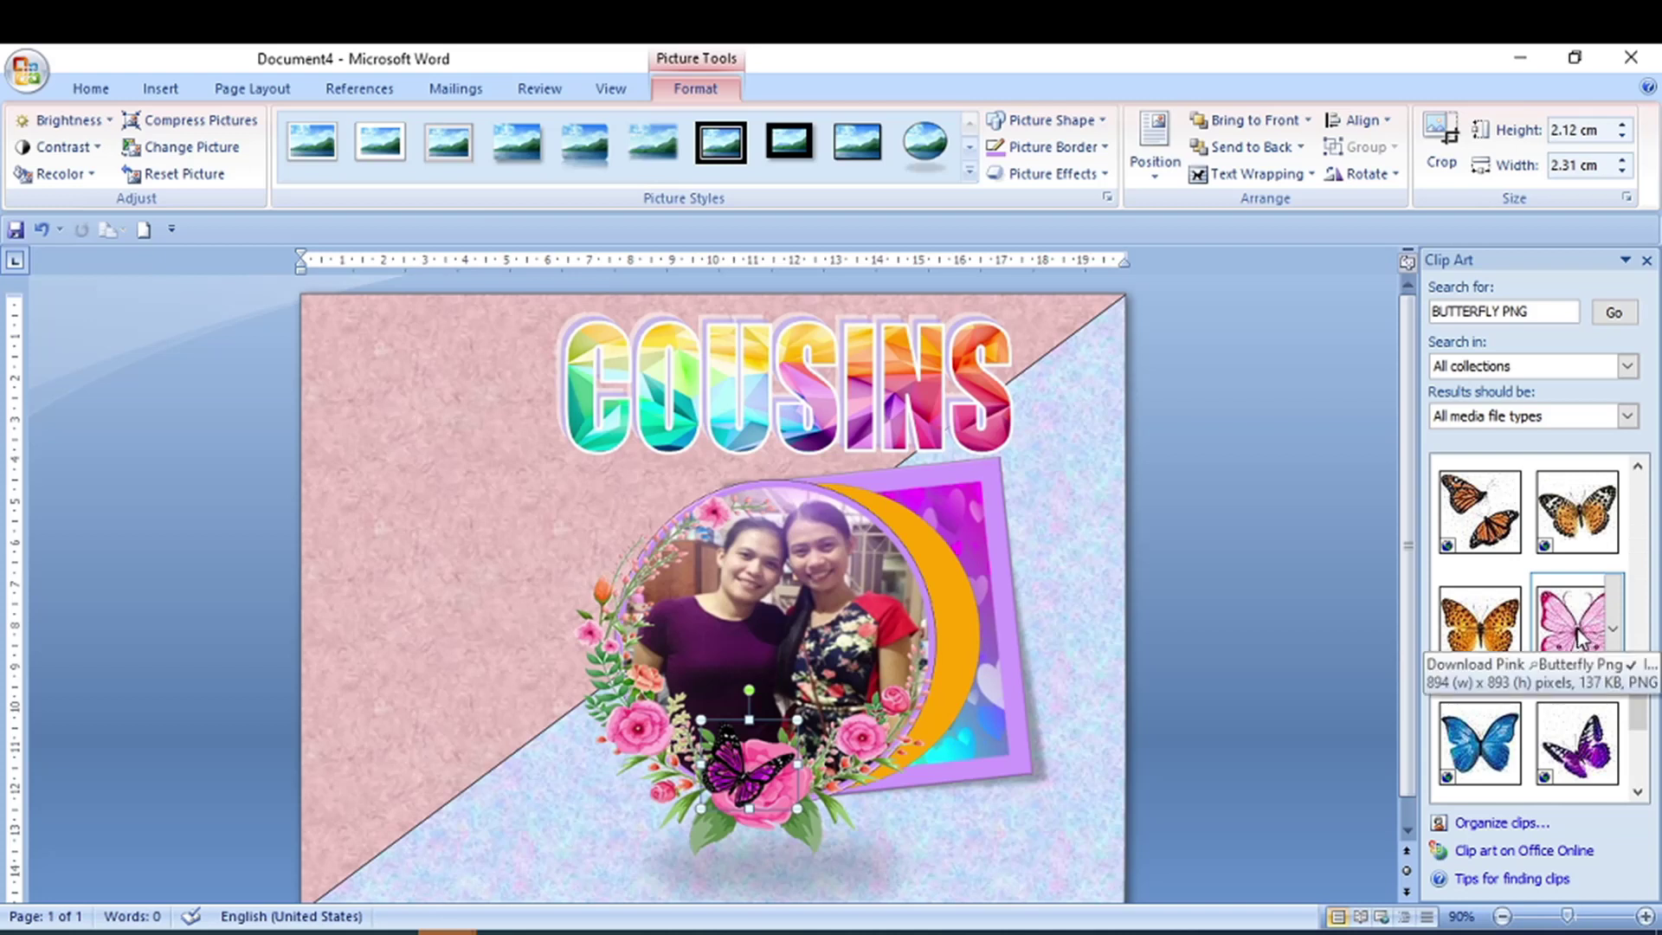
click(1466, 511)
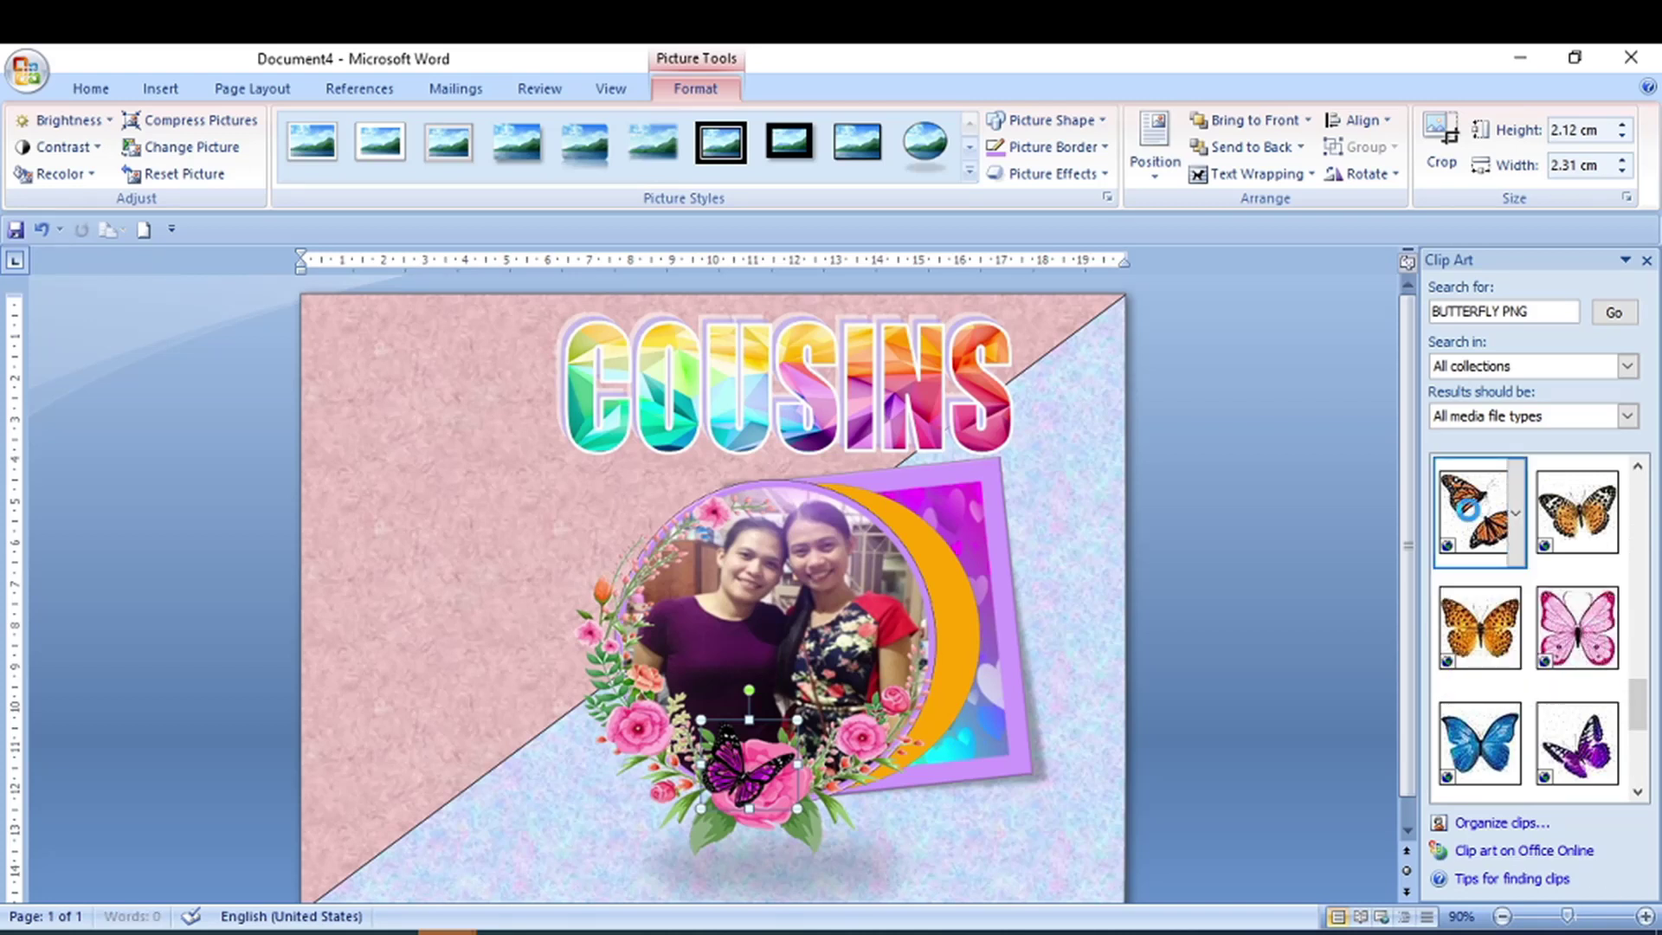
click(1222, 177)
click(1275, 313)
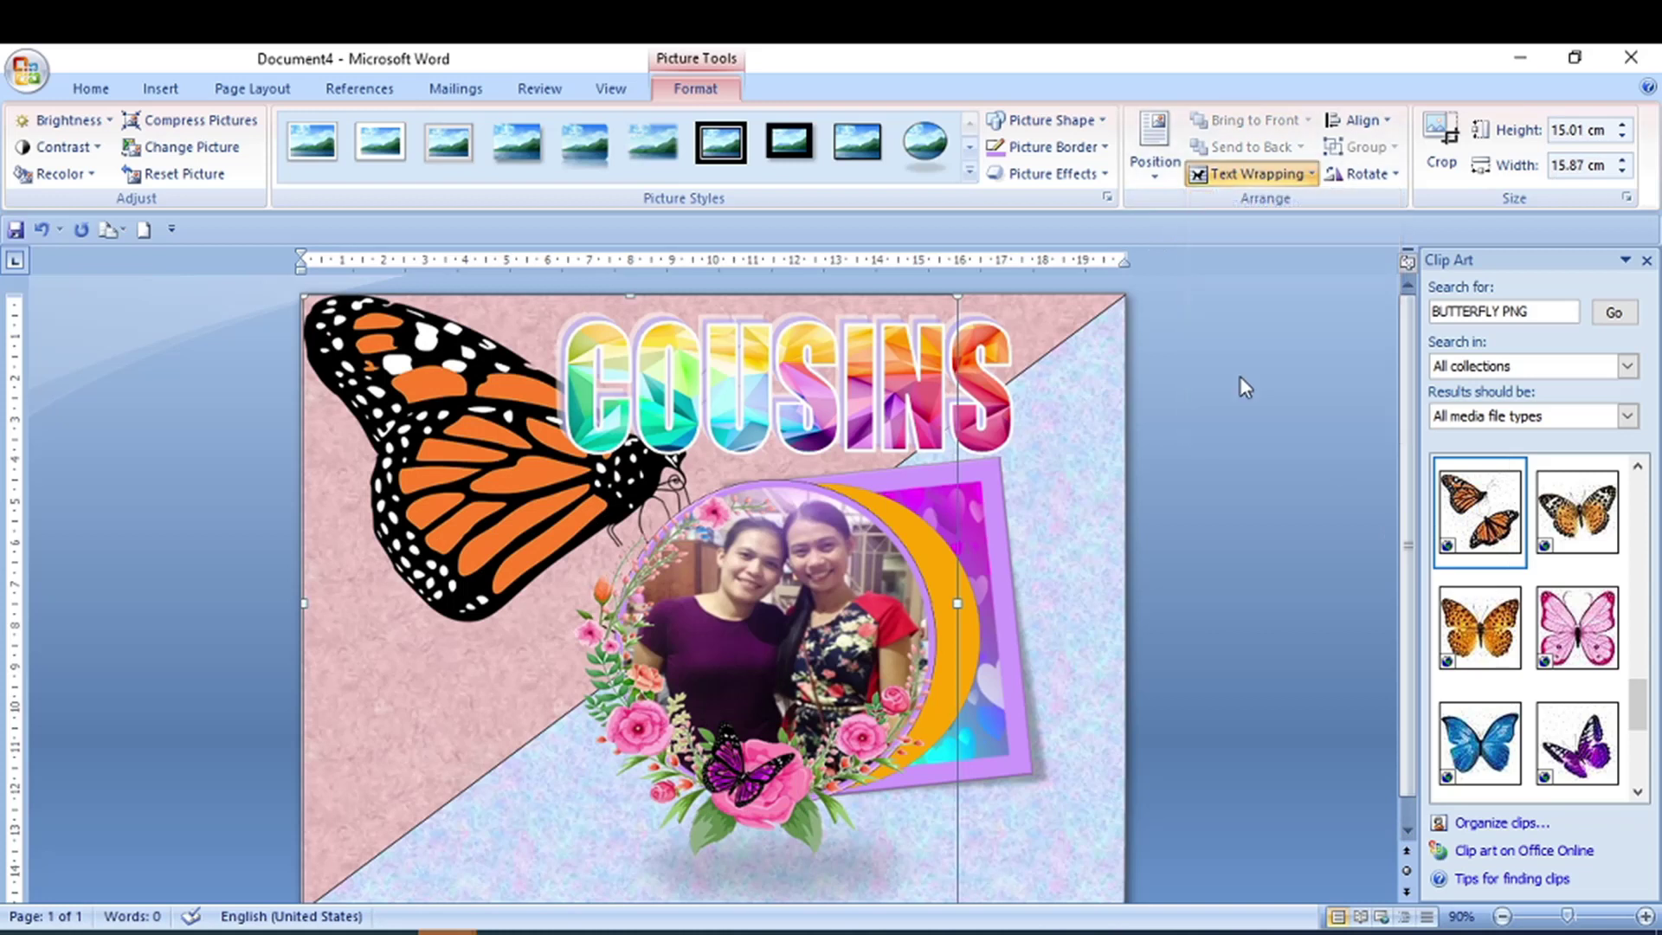
Step: Shrink the monarch butterfly to about 1.89 × 1.99 cm and place it on the wreath's left rose
drag(957, 297, 398, 738)
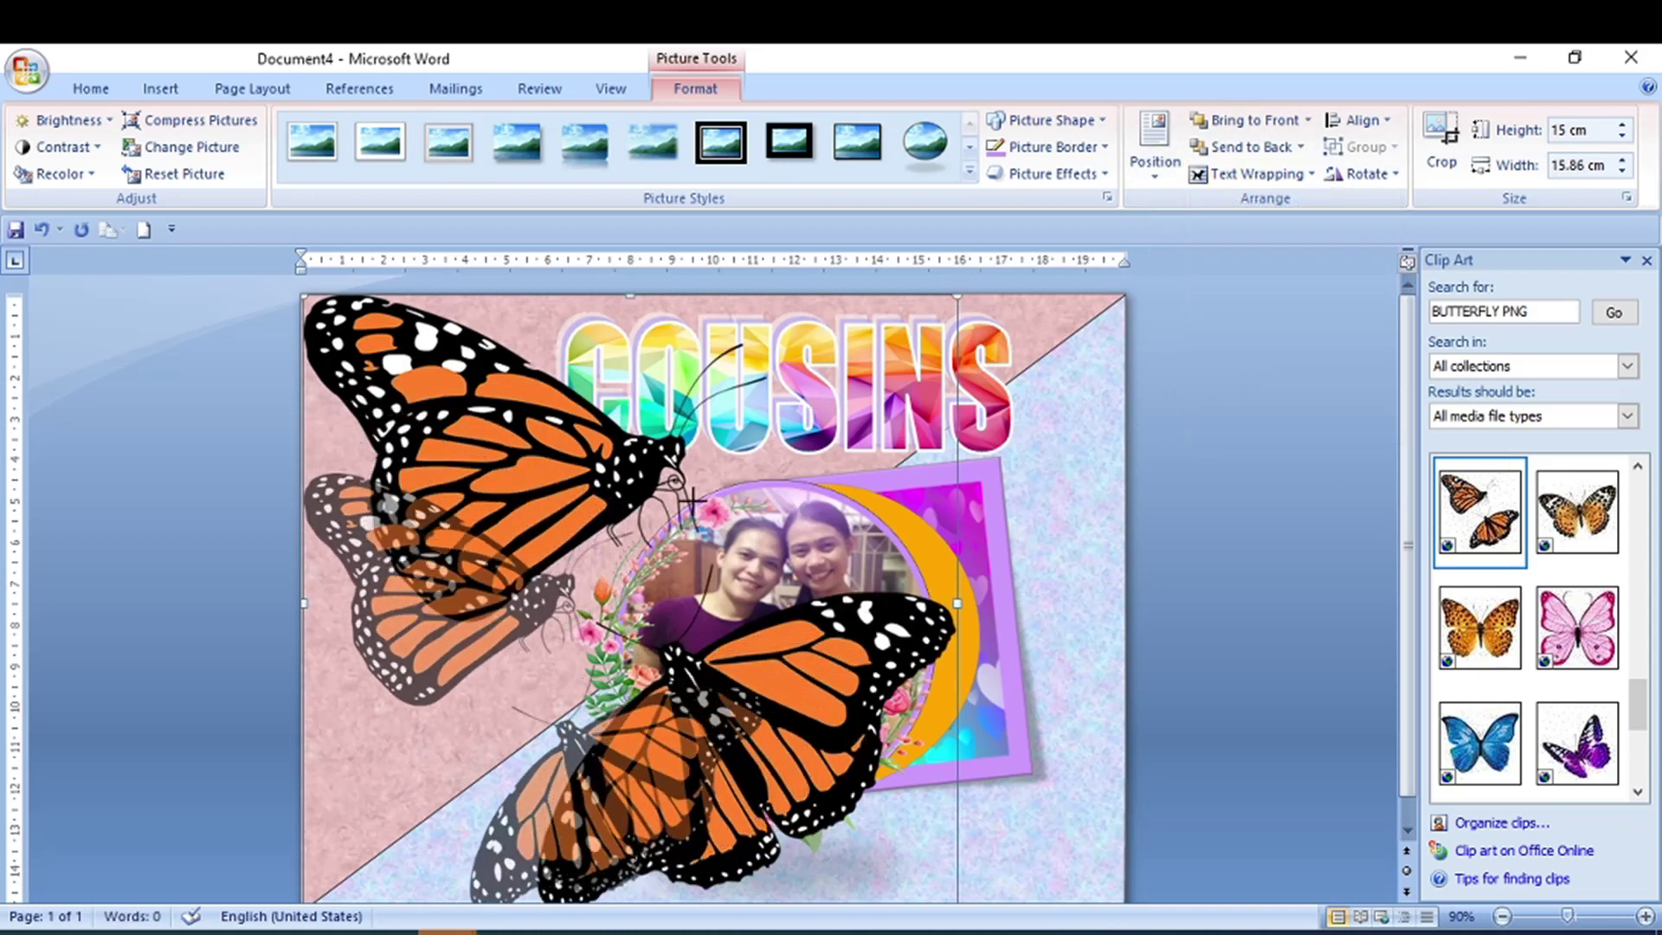
drag(459, 800, 687, 687)
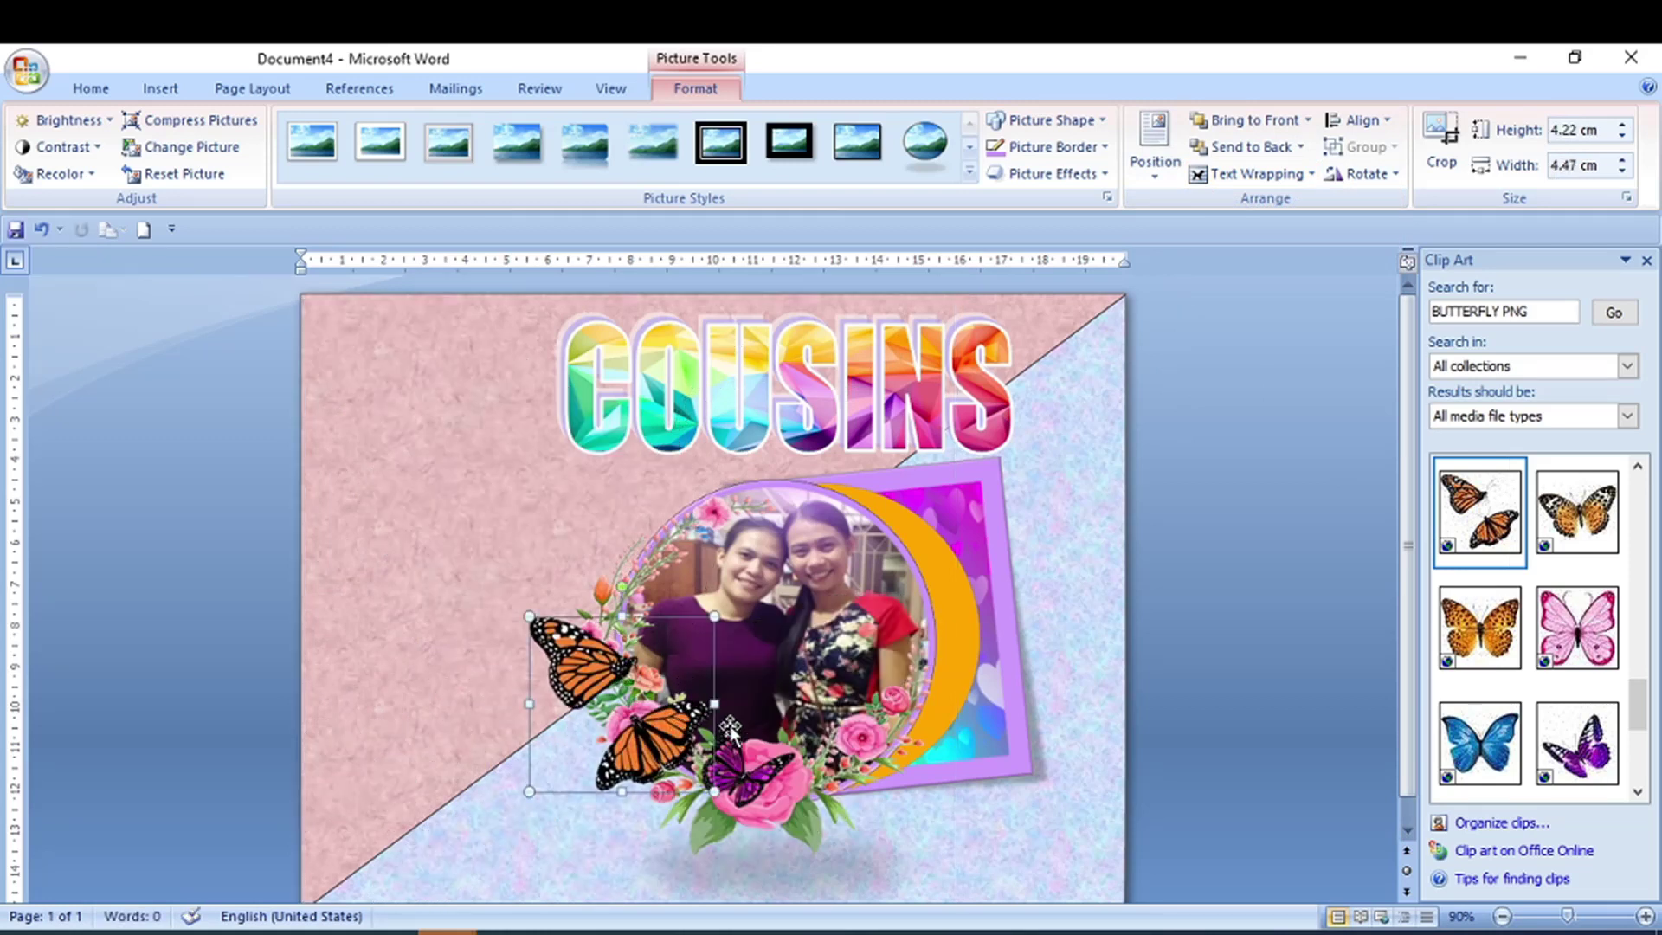
drag(716, 618, 680, 648)
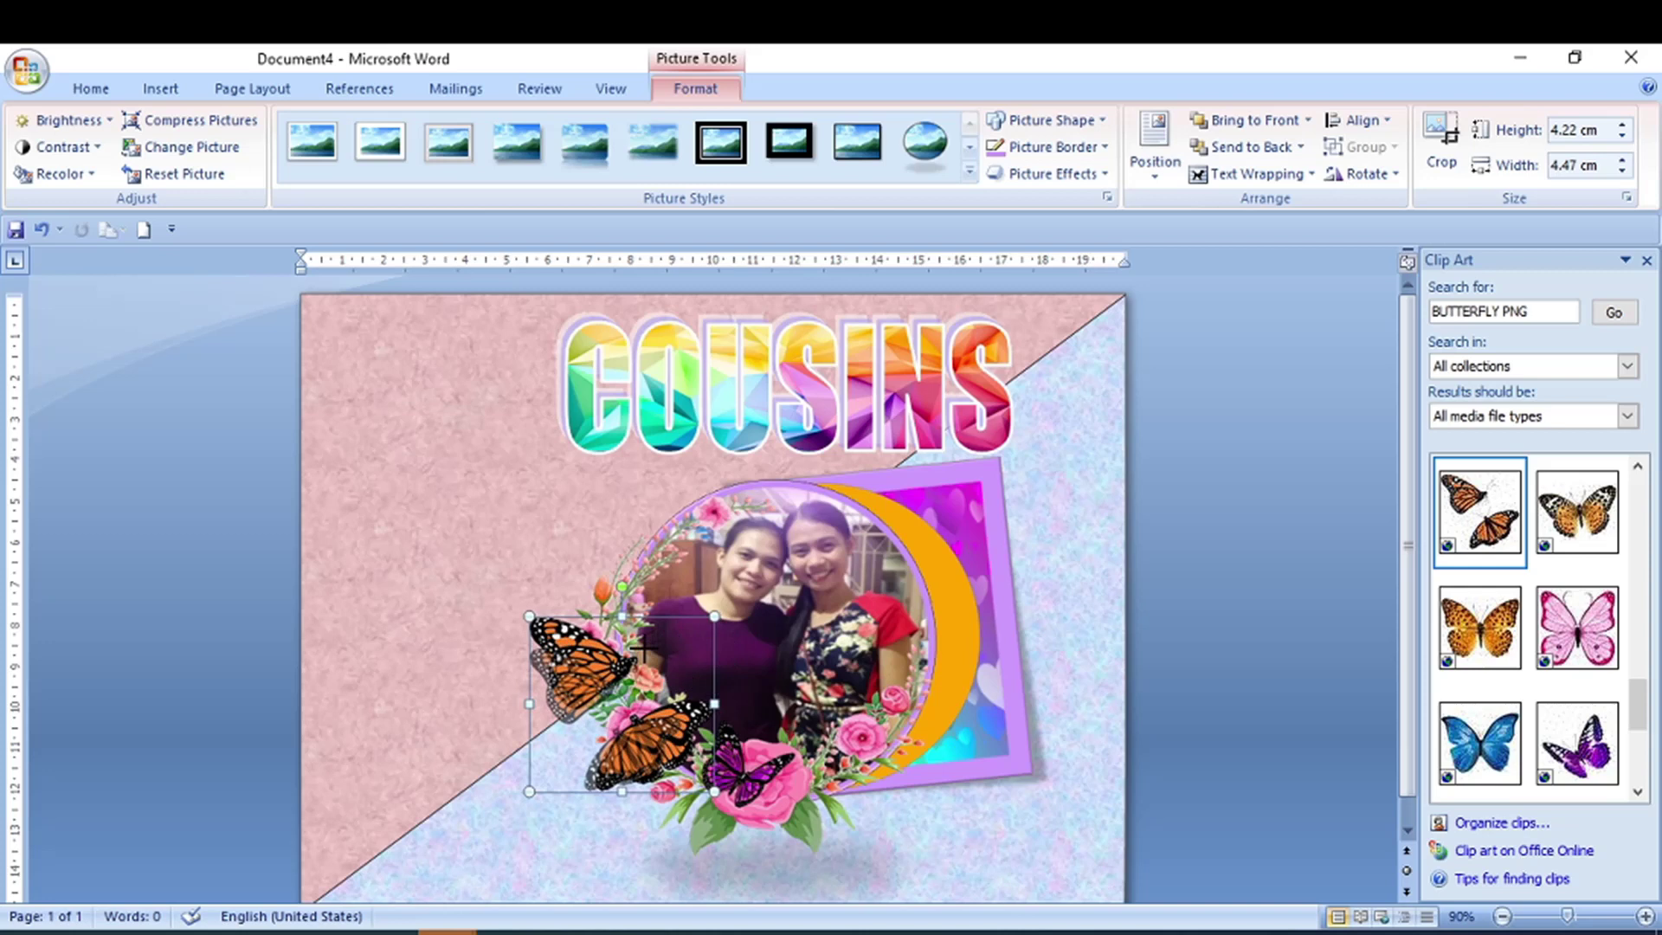
drag(553, 769, 580, 762)
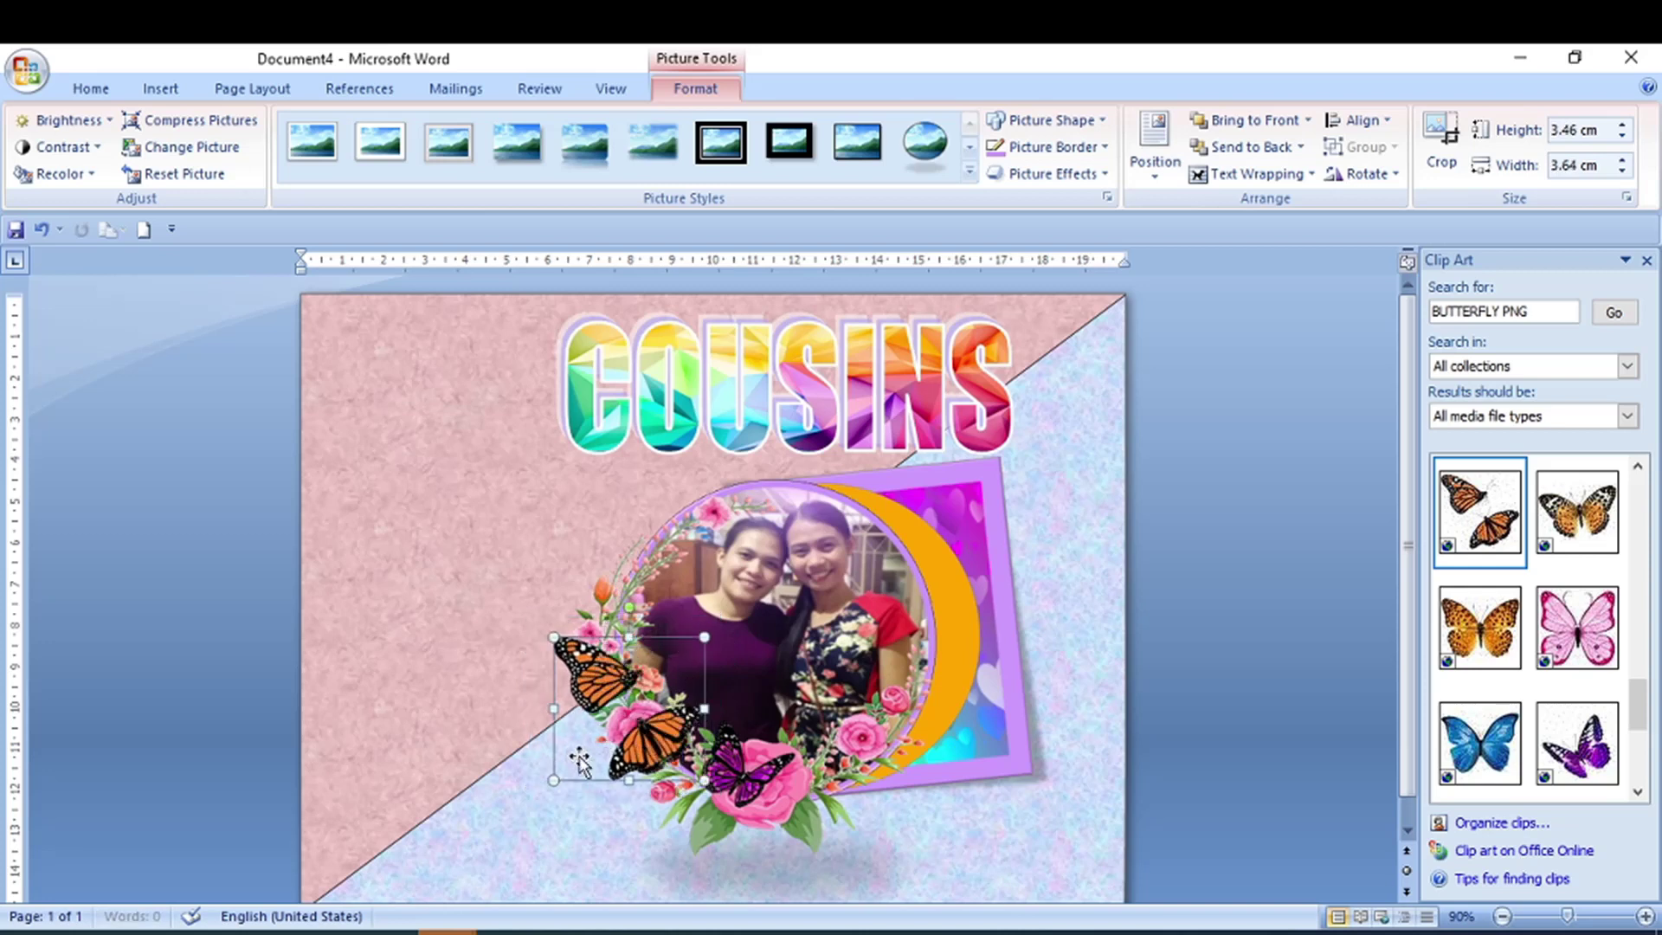
mouse_move(705, 637)
mouse_down()
mouse_move(625, 709)
mouse_move(581, 686)
mouse_up()
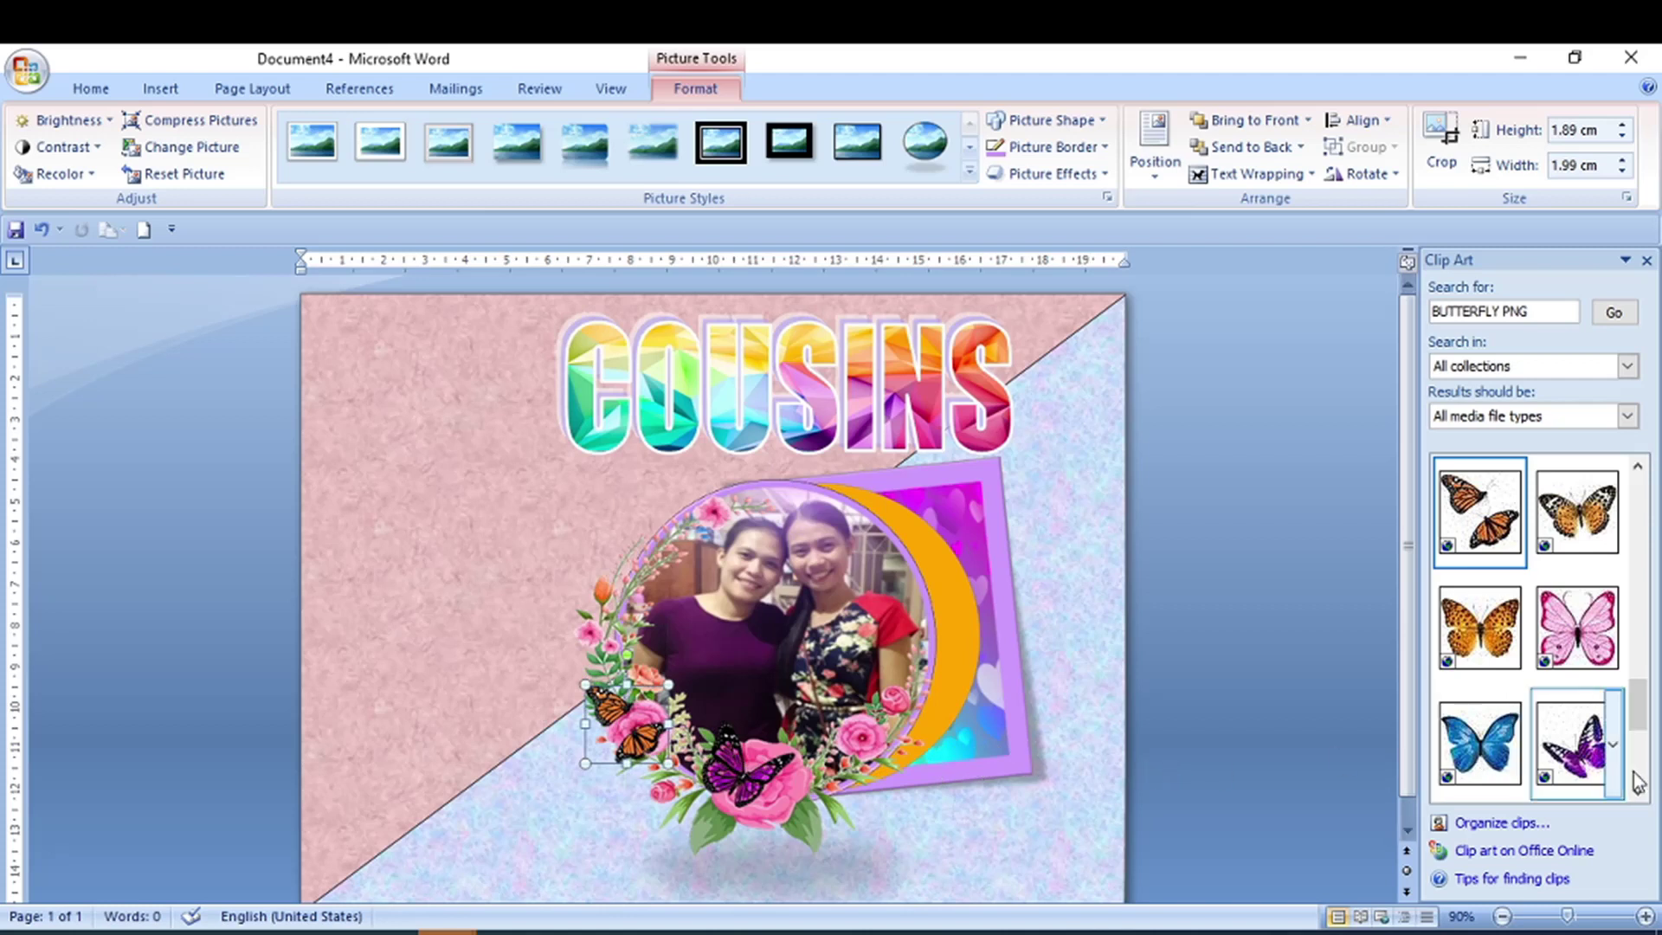
mouse_move(1576, 627)
scroll(1533, 645, up, 3)
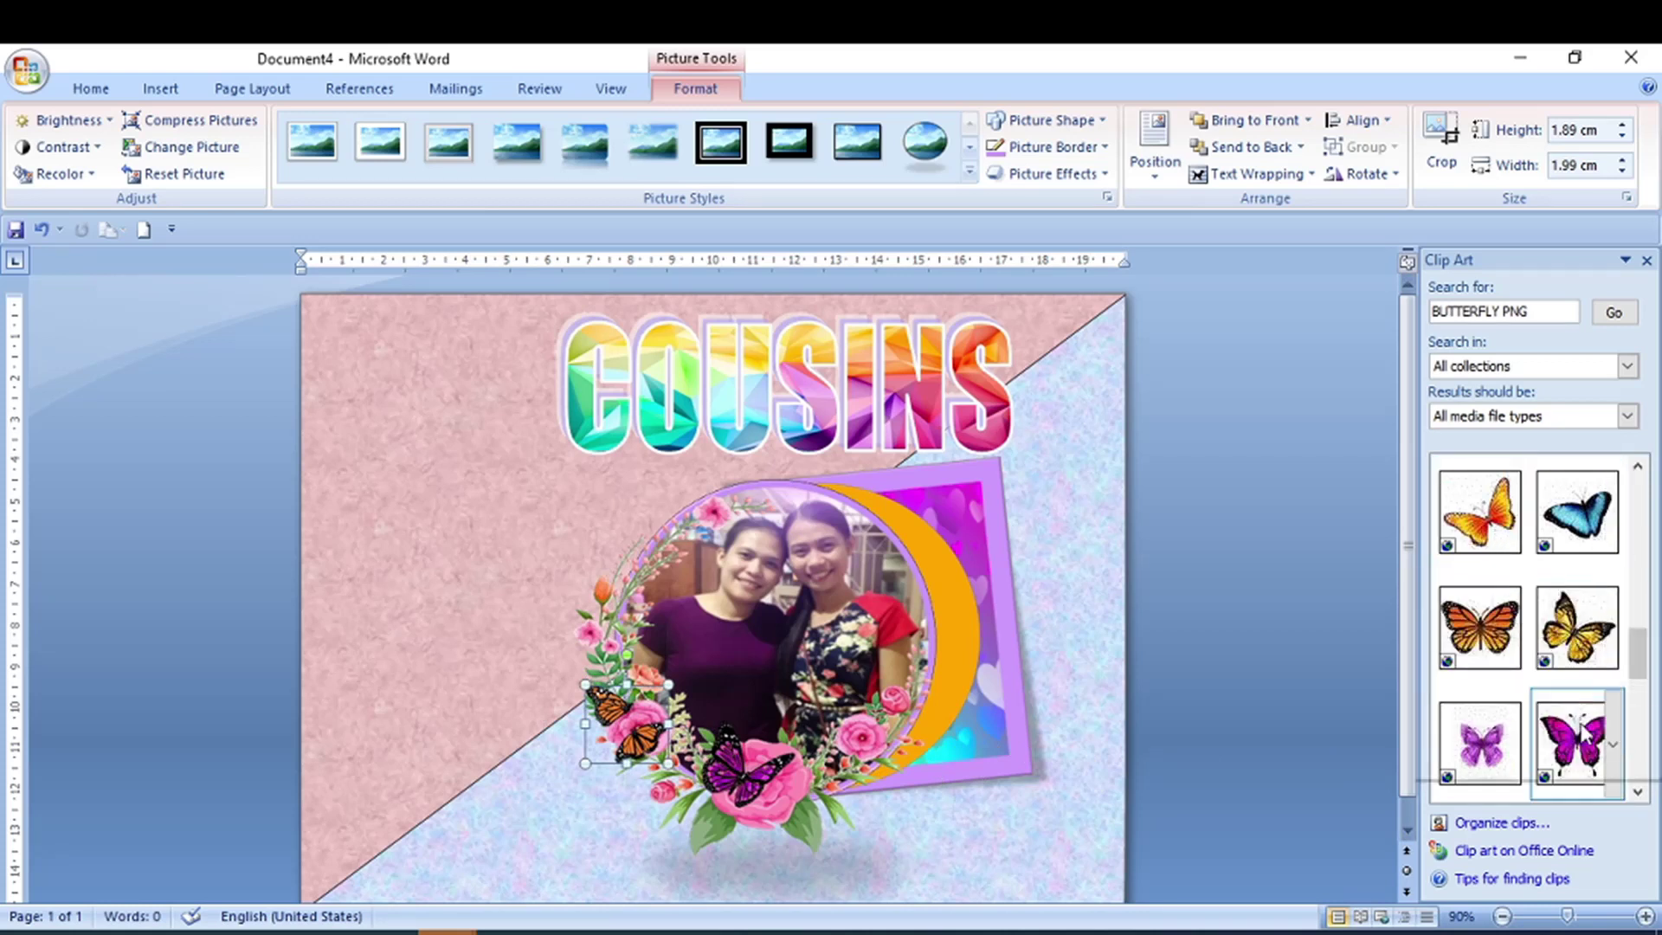
Step: Insert the orange butterfly in front of text, shrunk to about 2.27 × 2.33 cm, on the wreath's lower right
click(1486, 522)
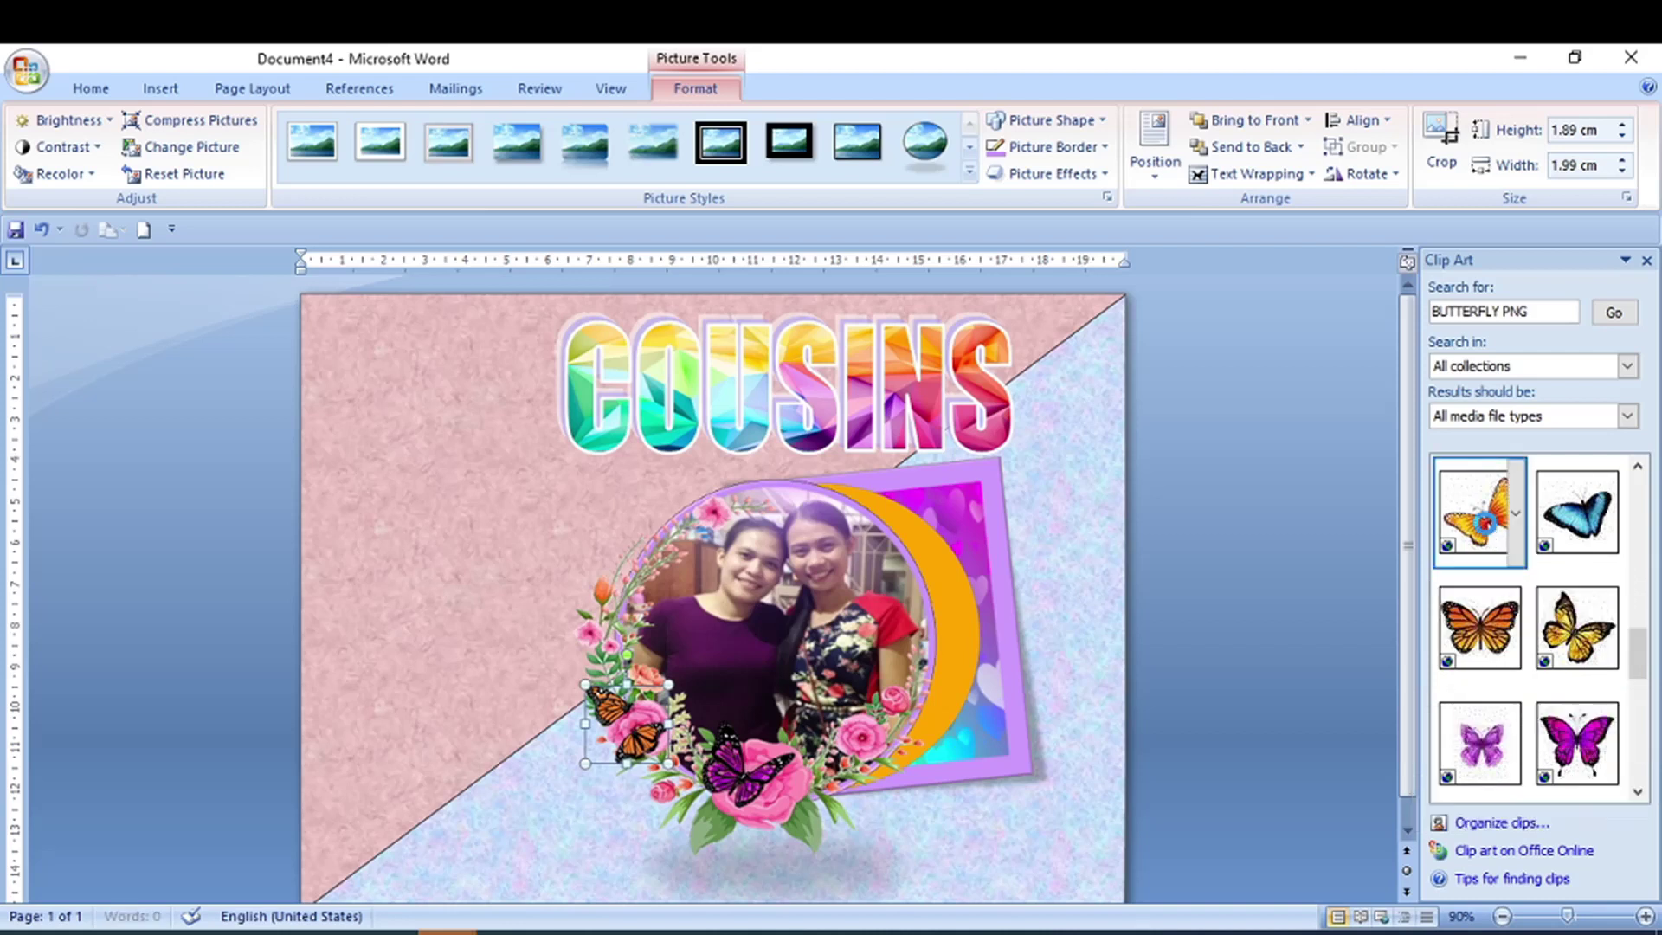
click(1247, 174)
click(1267, 312)
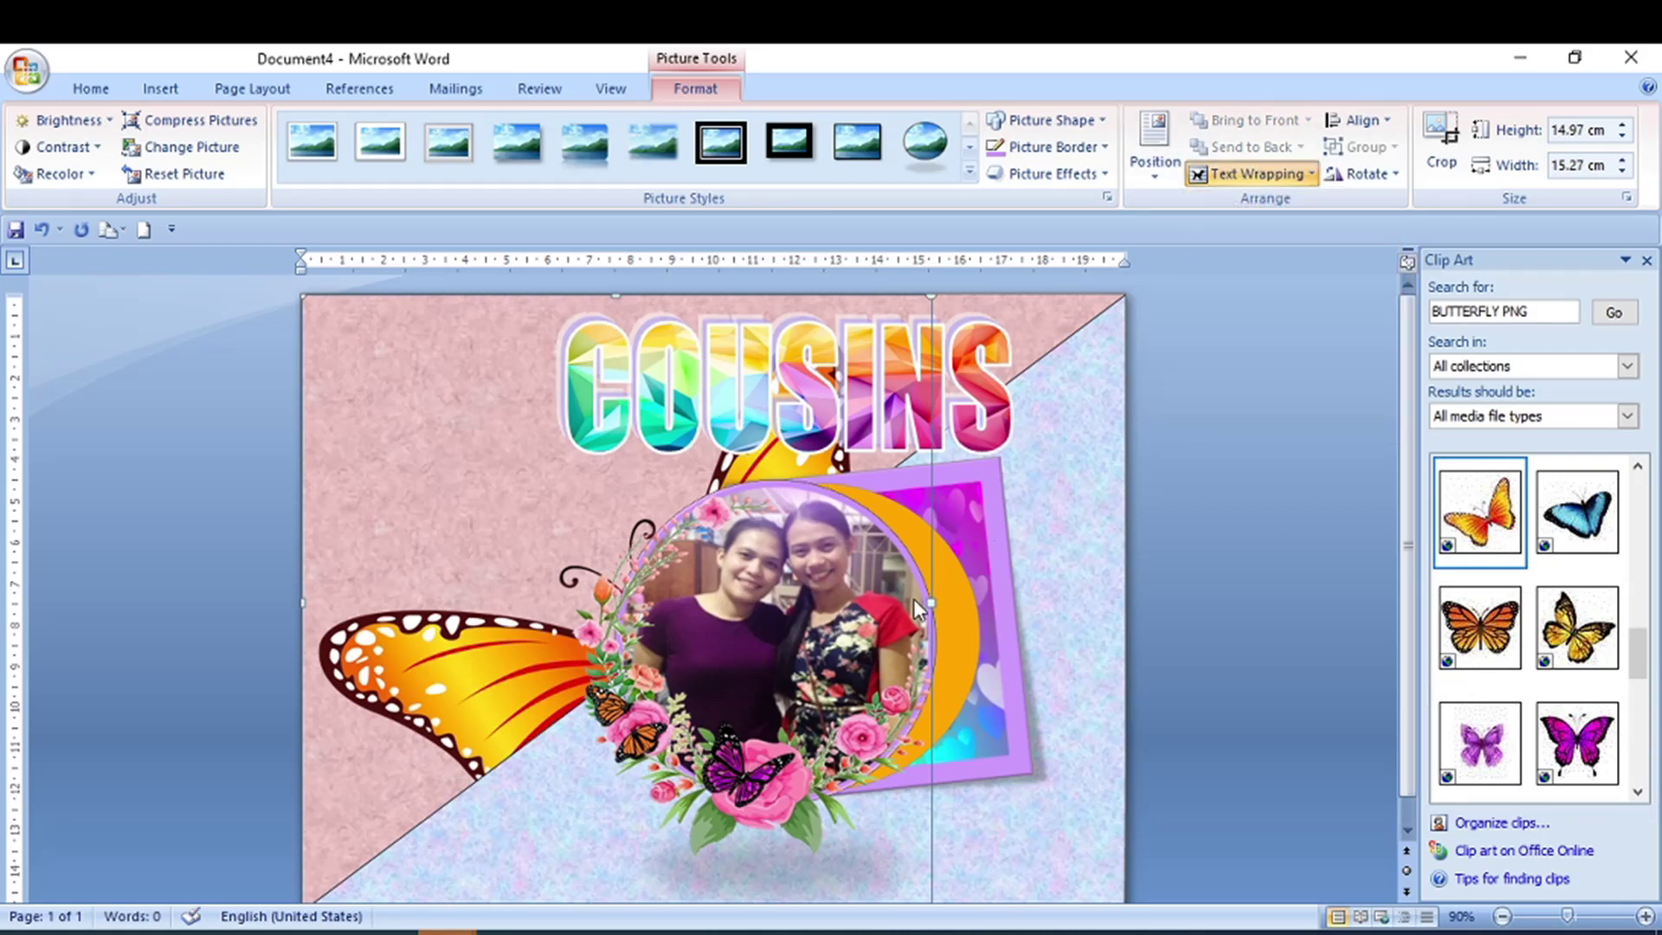
drag(928, 295, 348, 739)
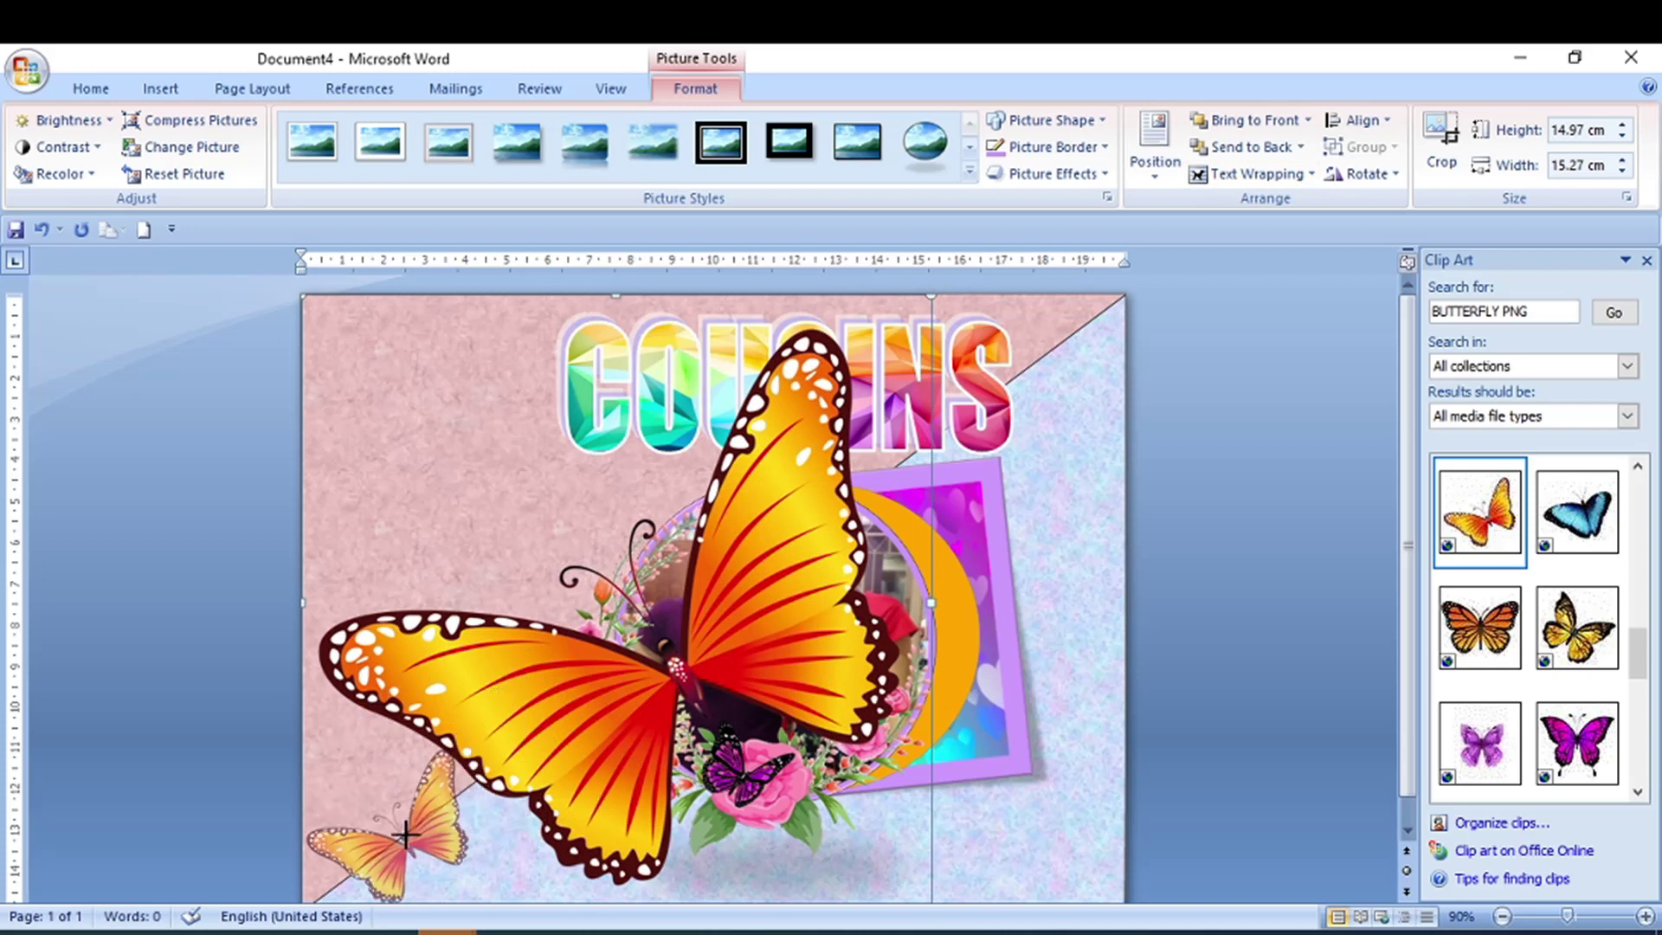
mouse_move(450, 753)
mouse_down()
mouse_move(616, 446)
mouse_move(561, 509)
mouse_up()
drag(571, 604, 846, 759)
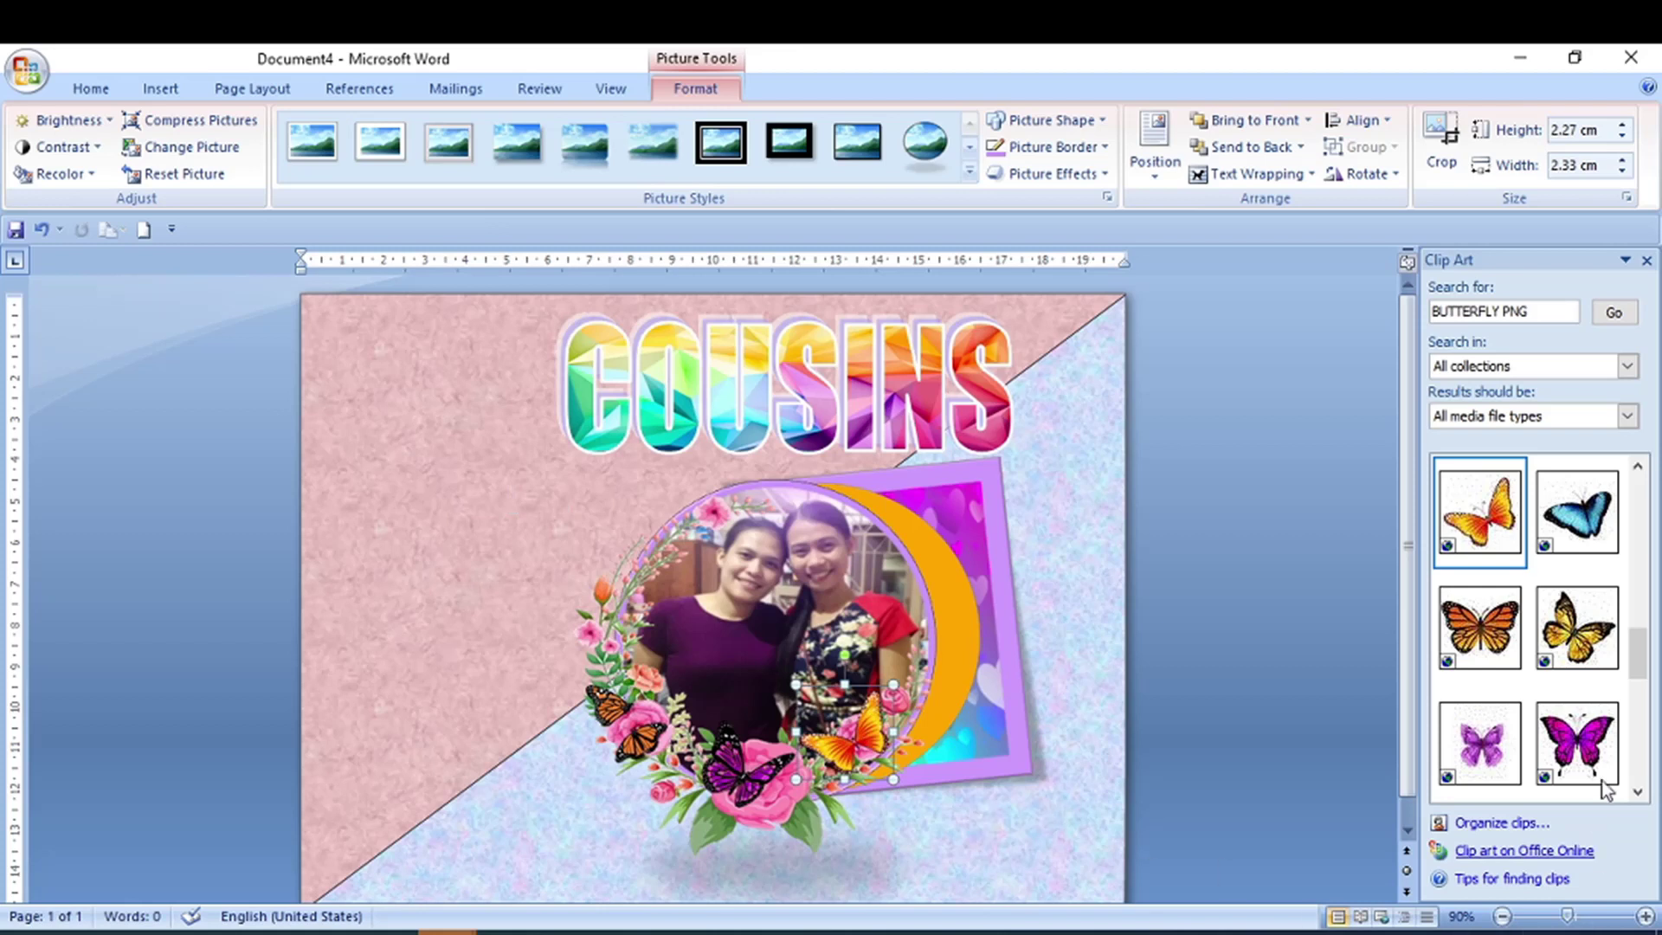
mouse_move(1576, 743)
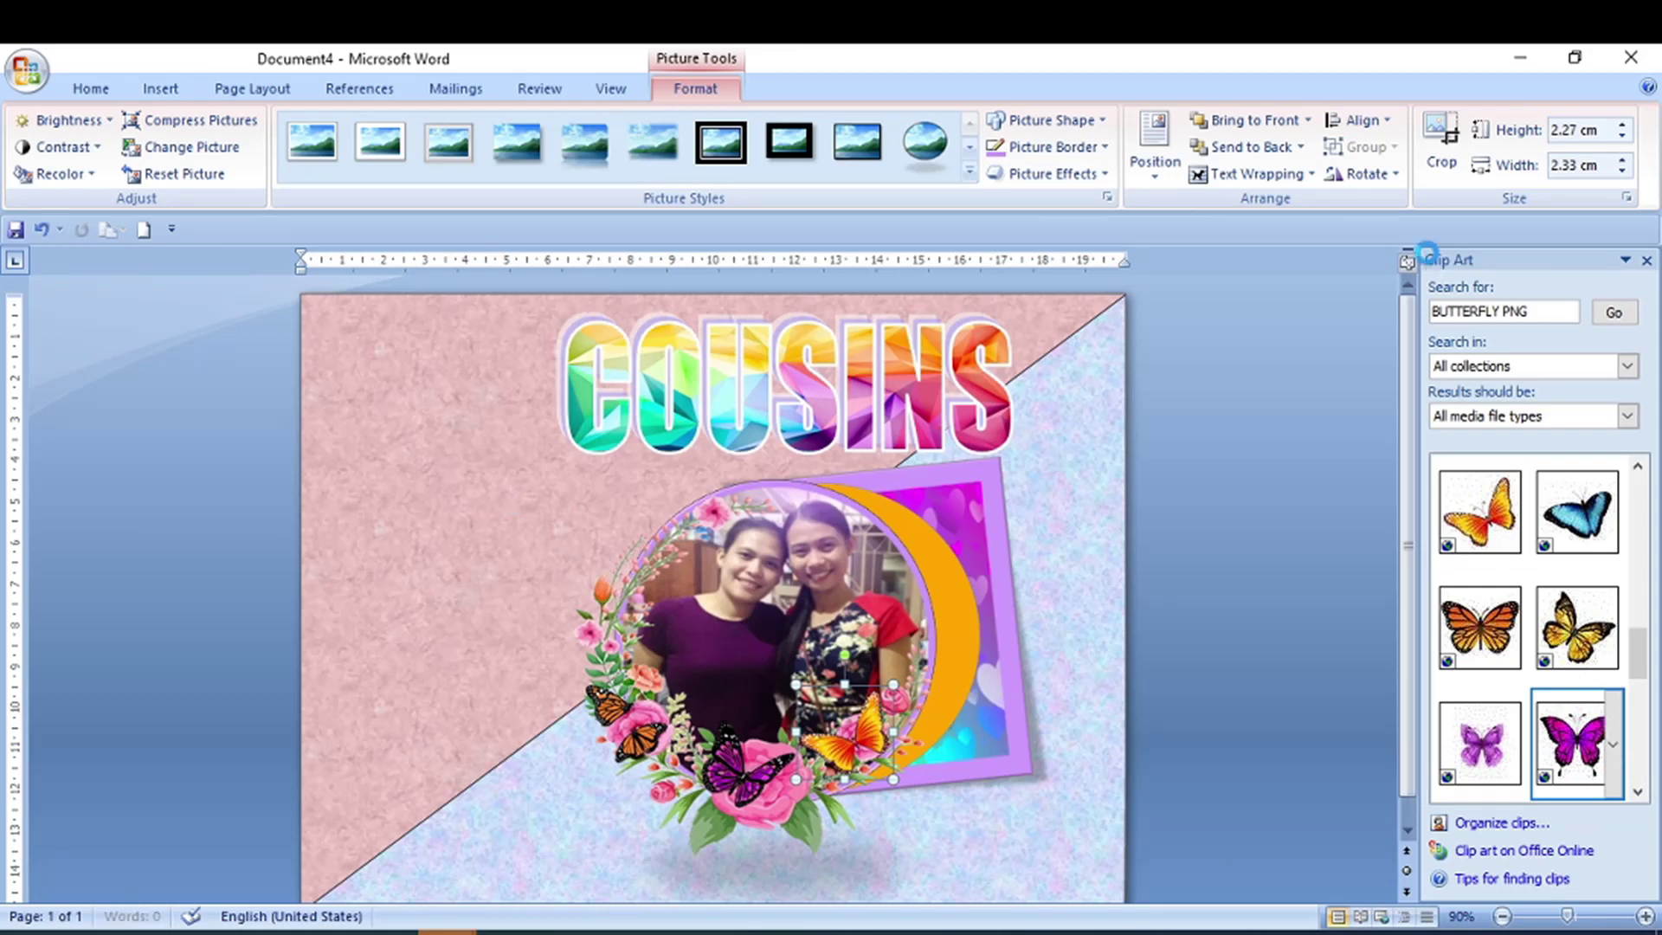
Step: Float the pink butterfly in front of text, shrink it to about 1.45 × 1.72 cm, and perch it on the wreath's upper left
click(1255, 173)
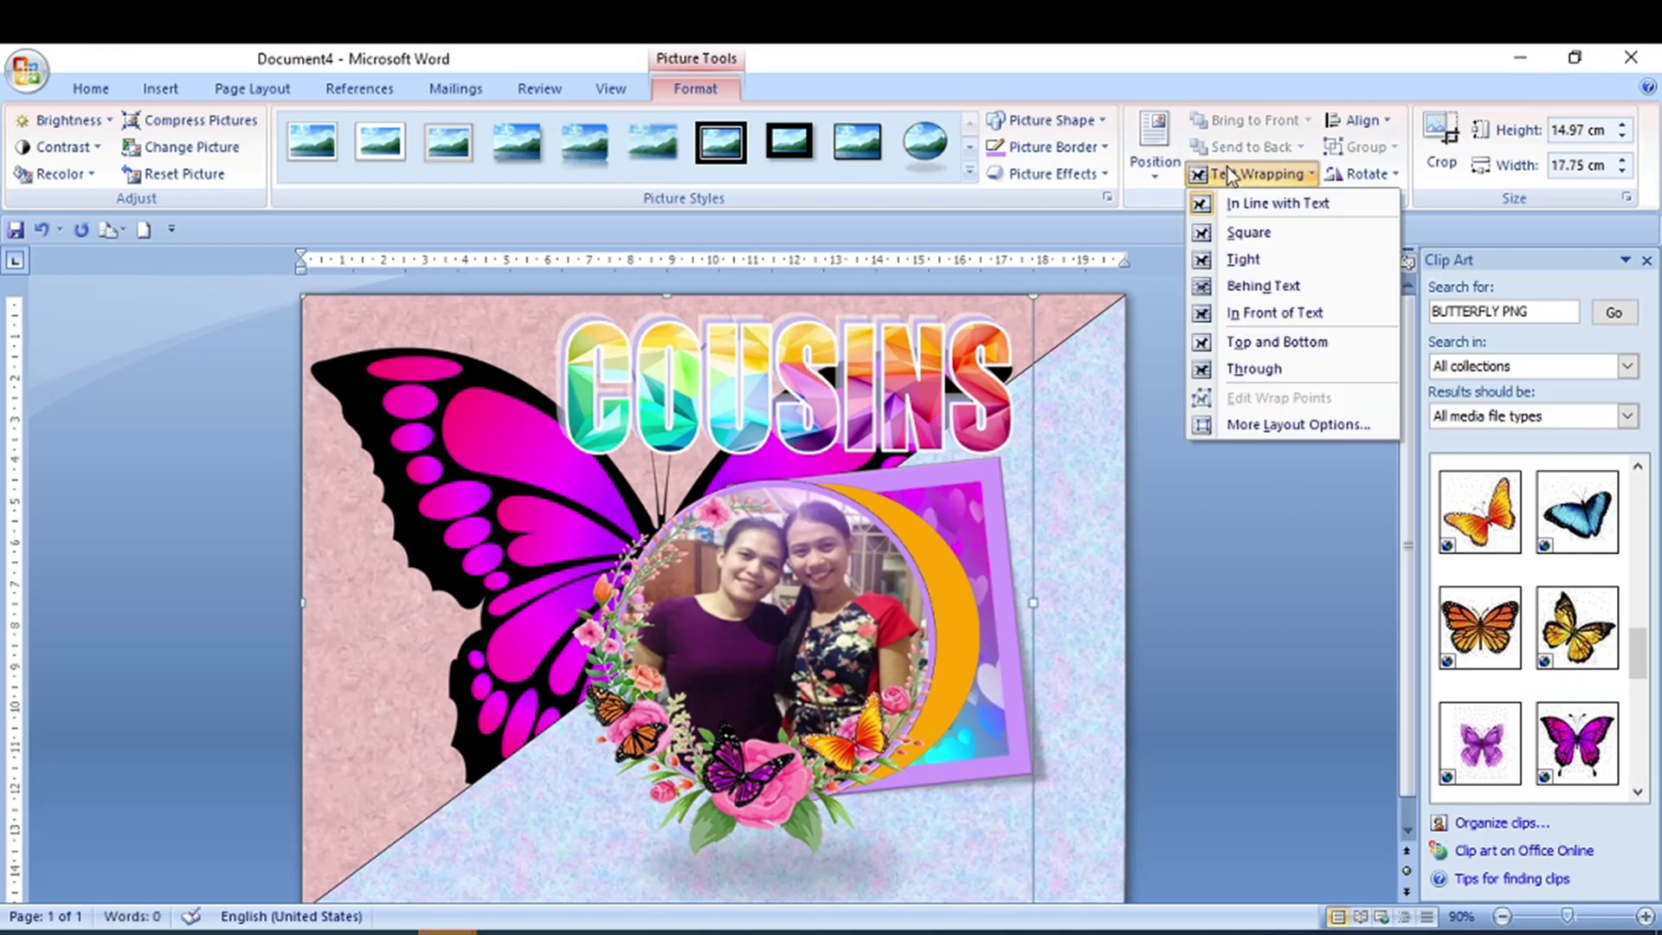
click(1263, 314)
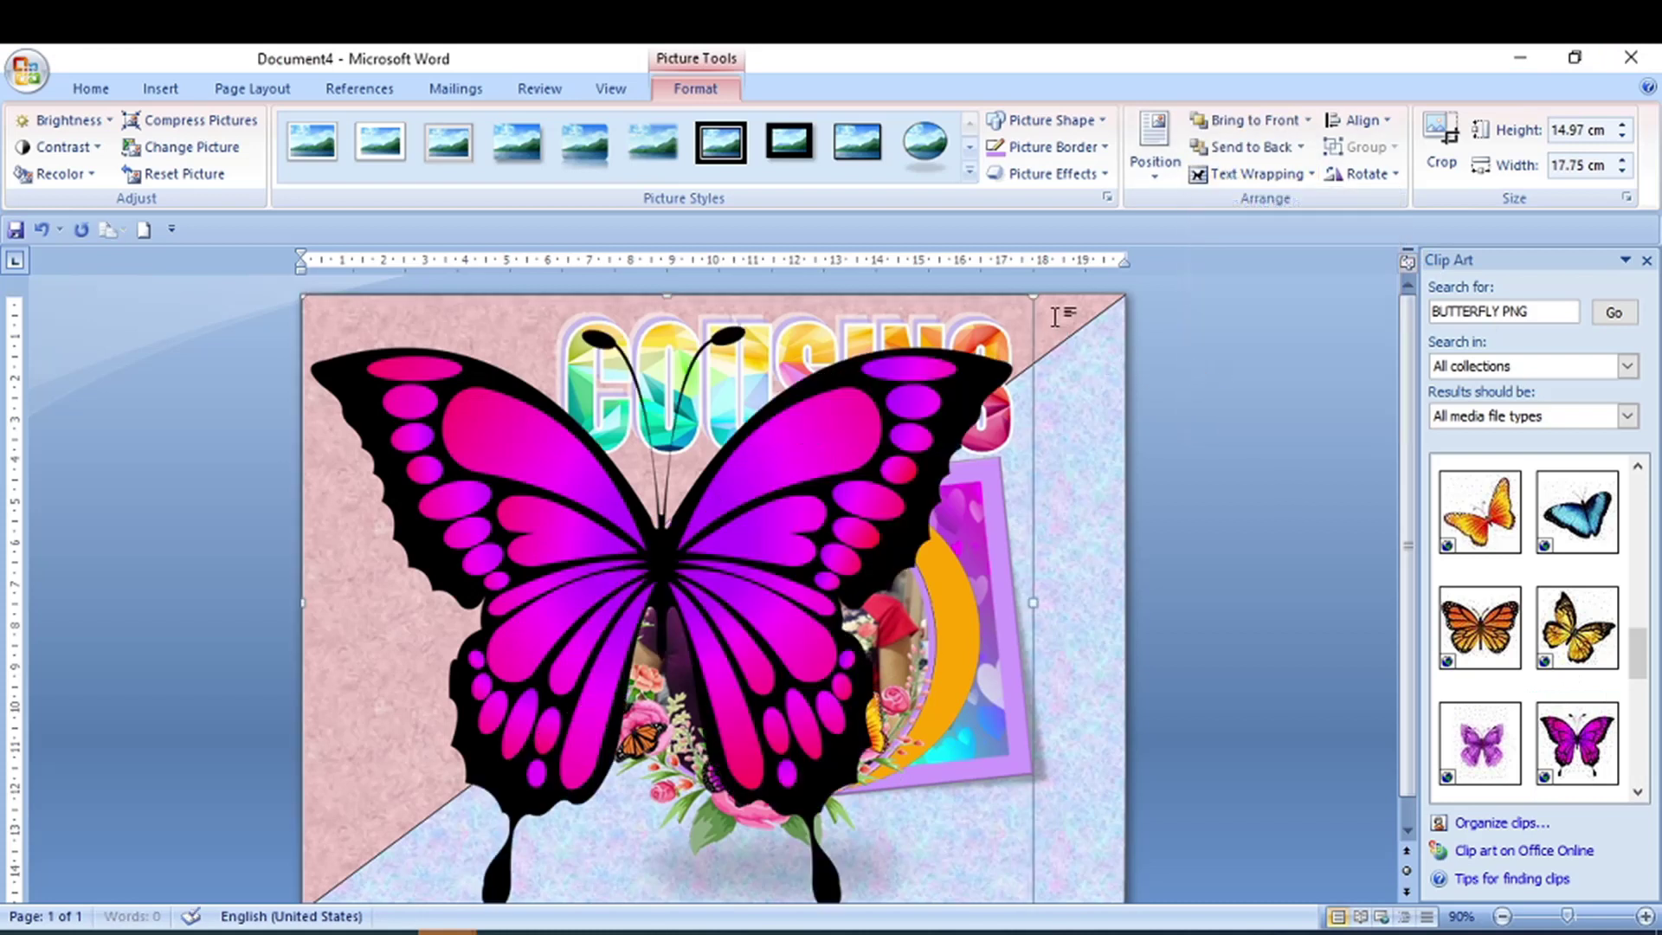
mouse_move(1037, 295)
mouse_down()
mouse_move(382, 768)
mouse_move(510, 562)
mouse_up()
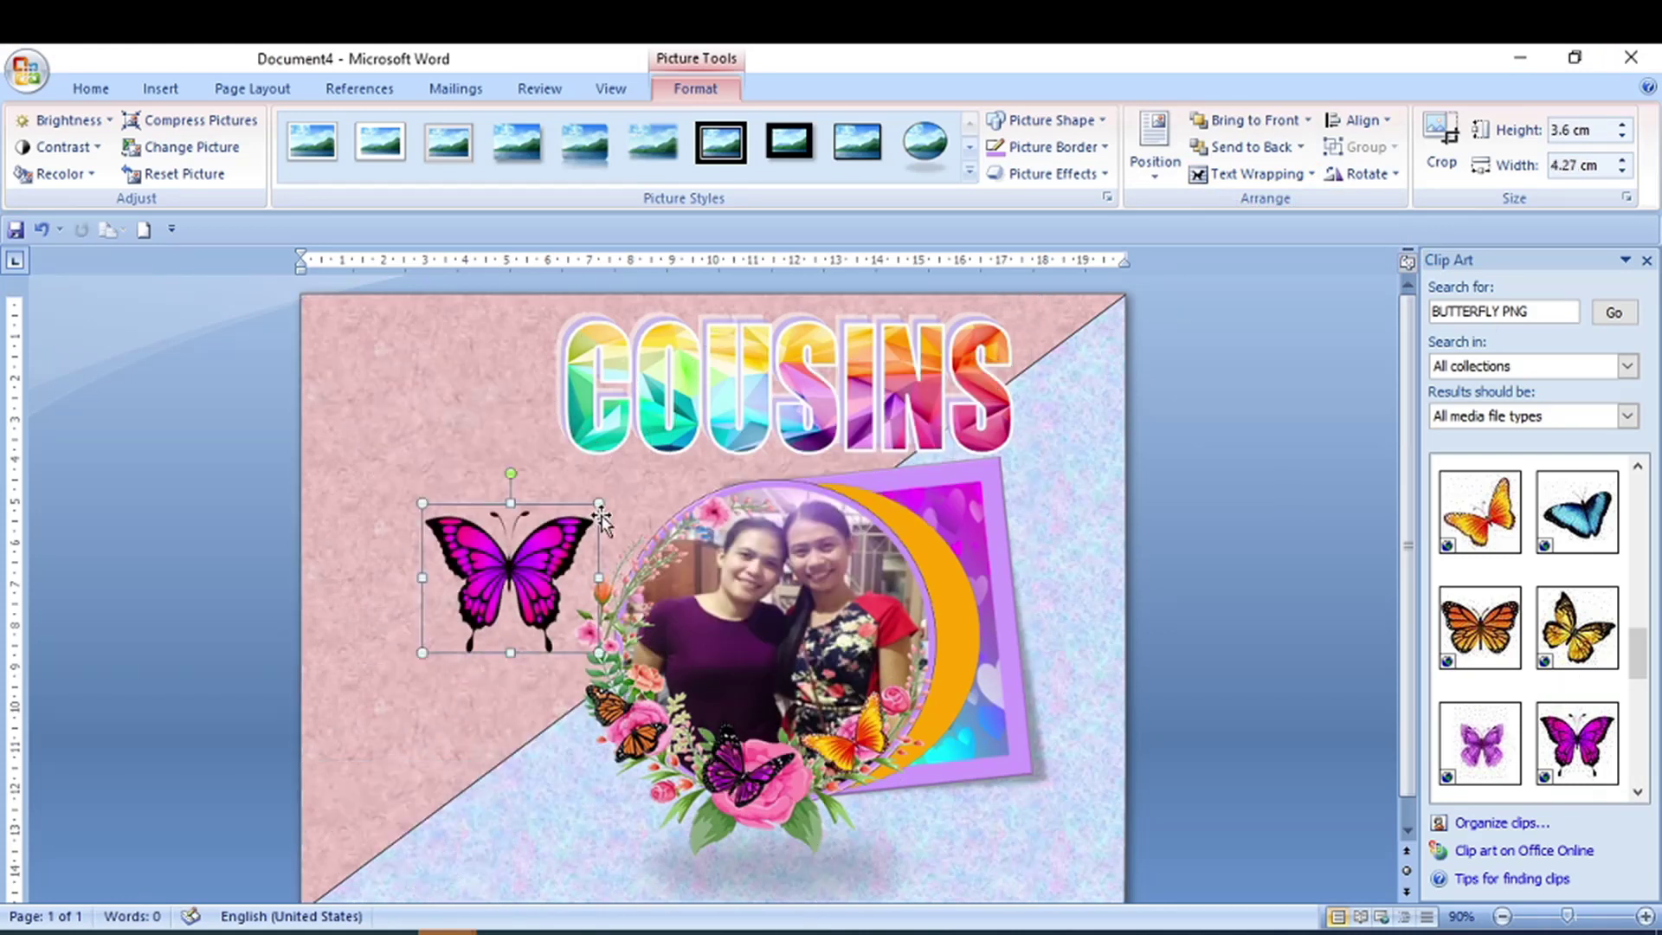
drag(599, 503, 494, 591)
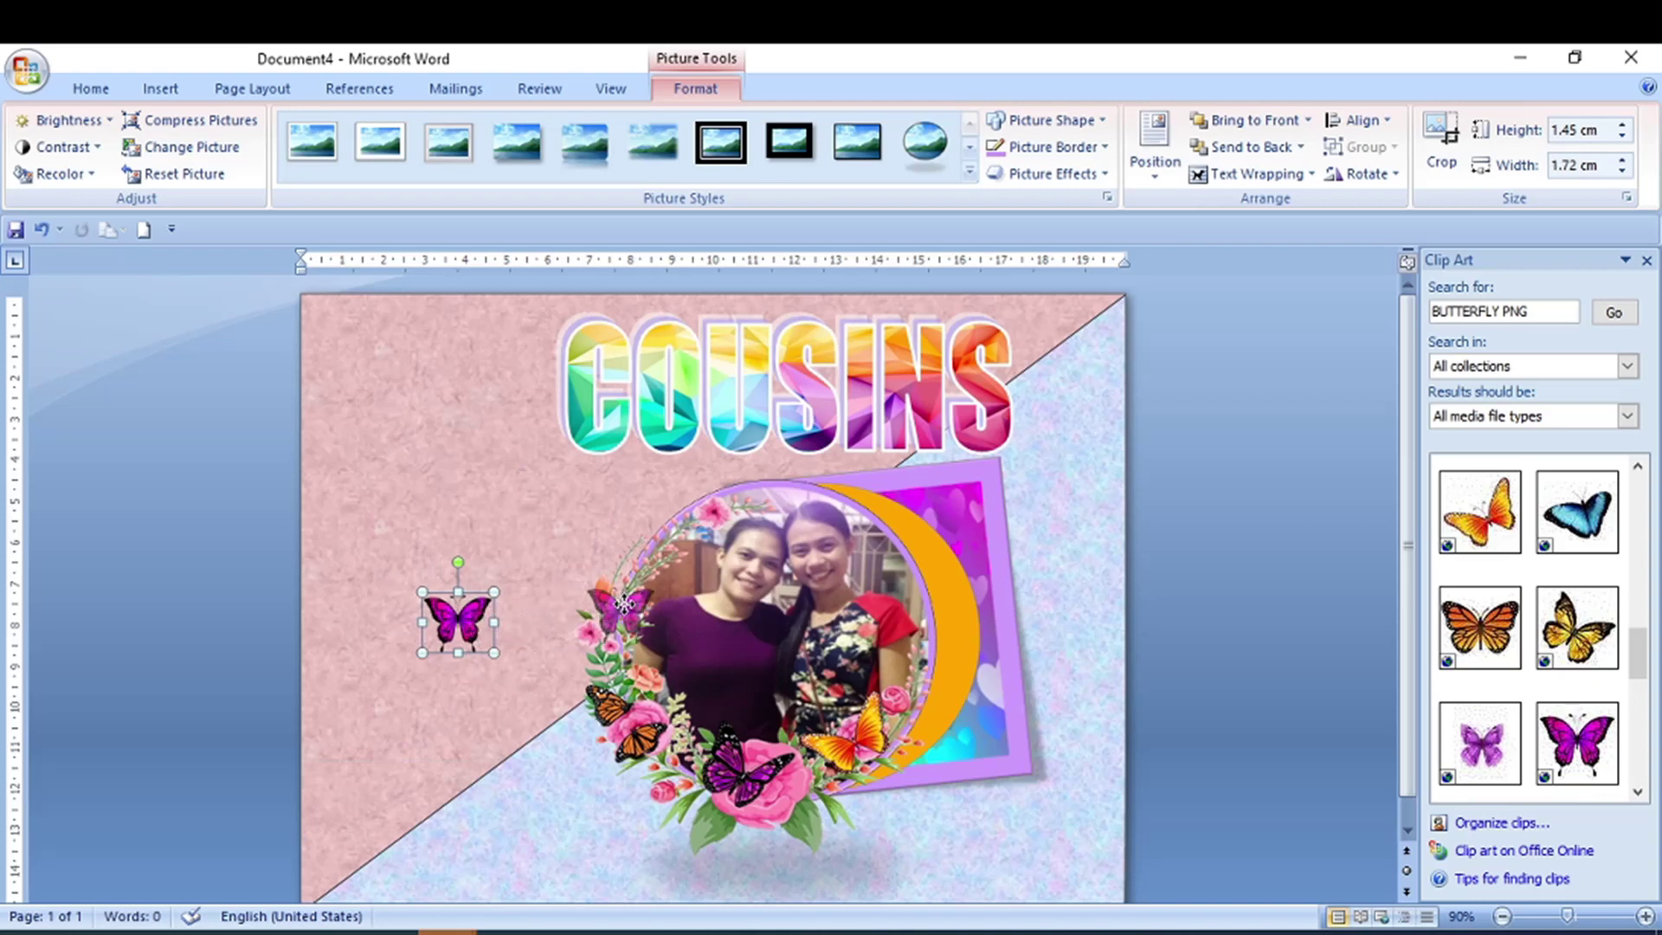
drag(624, 603, 622, 606)
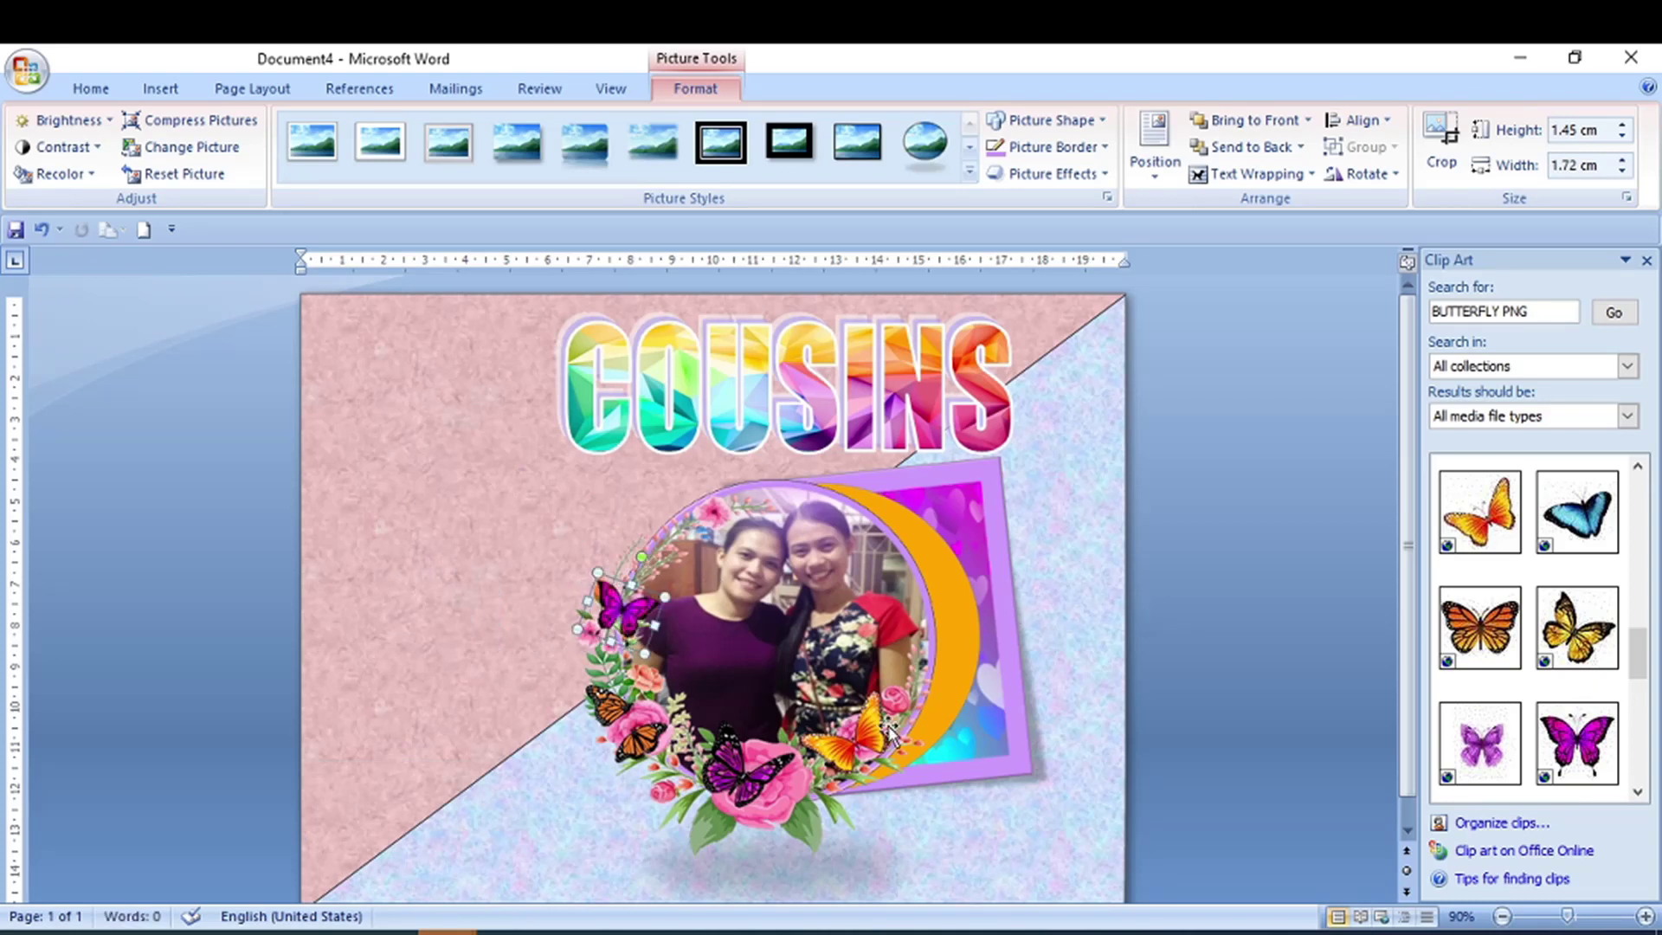
click(1192, 672)
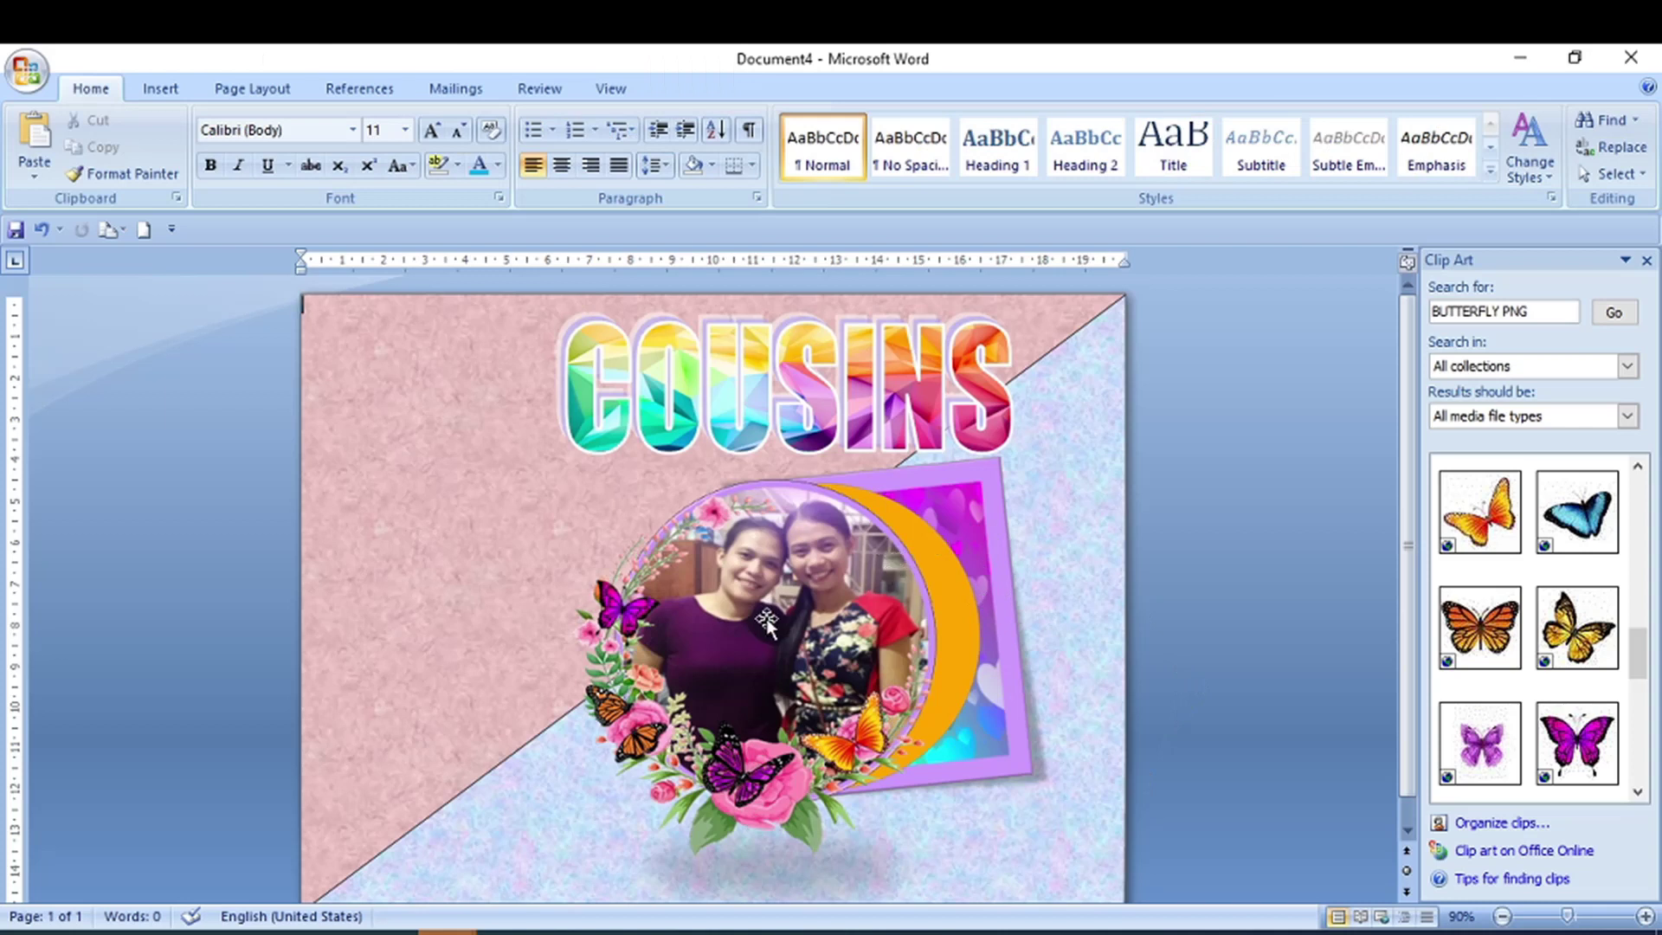
scroll(1103, 616, down, 1)
scroll(1106, 609, up, 1)
ctrl+scroll(1105, 601, up, 1)
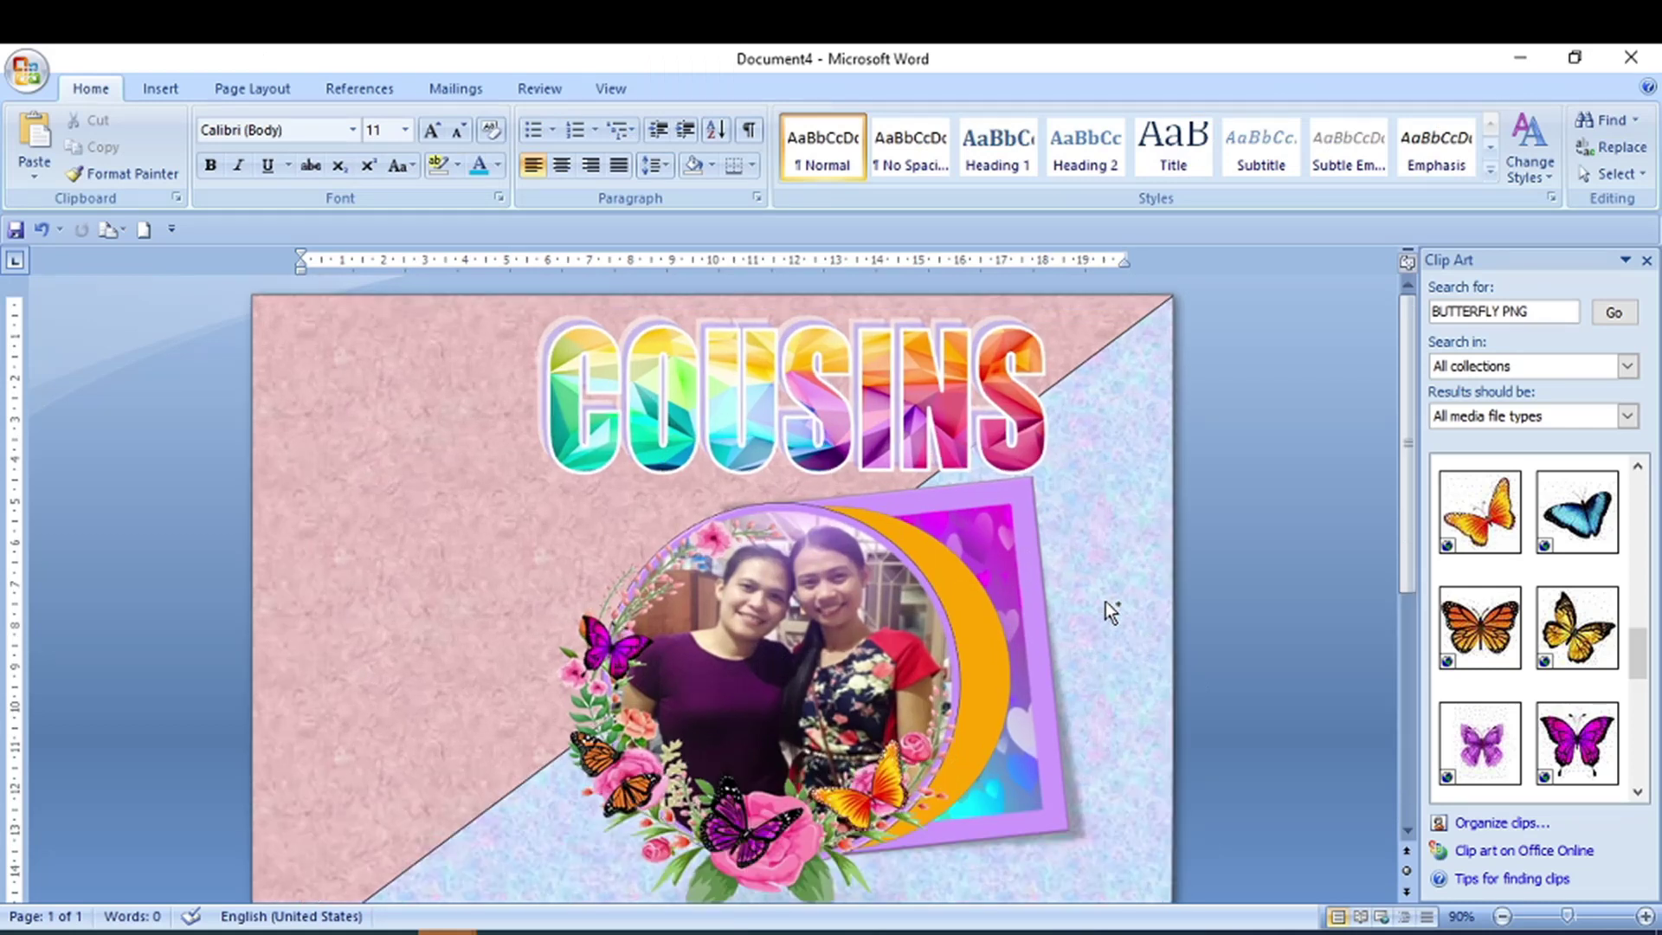
ctrl+scroll(1105, 601, up, 5)
ctrl+scroll(1105, 601, up, 8)
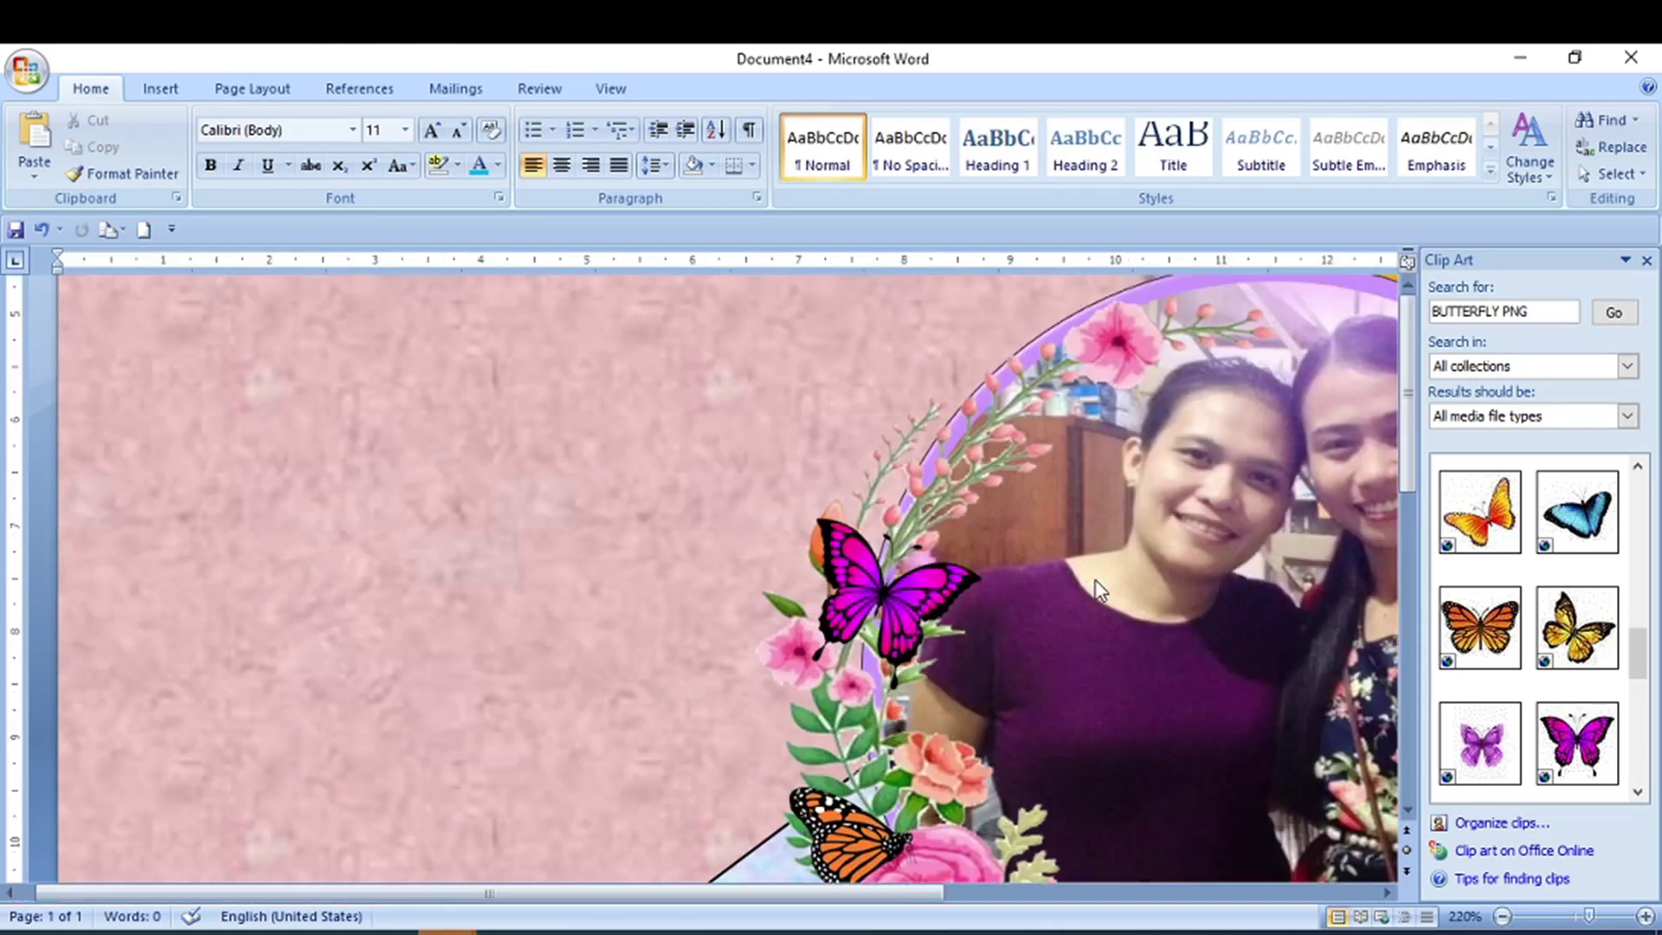
scroll(1645, 255, up, 5)
click(1647, 262)
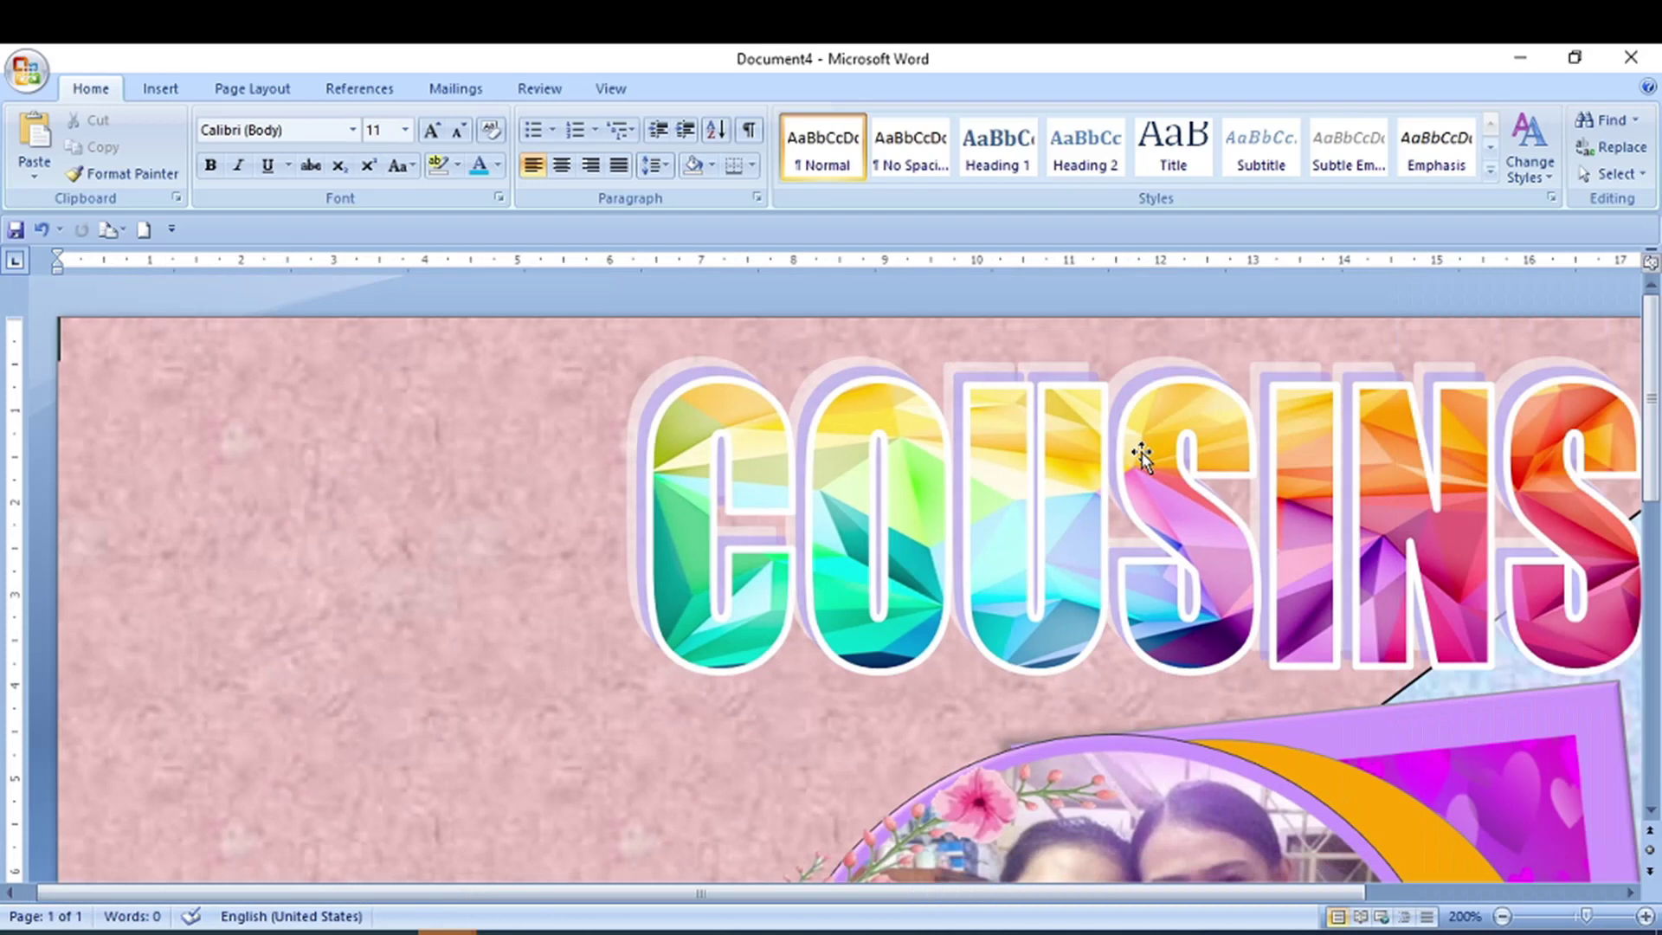
ctrl+scroll(1142, 462, down, 2)
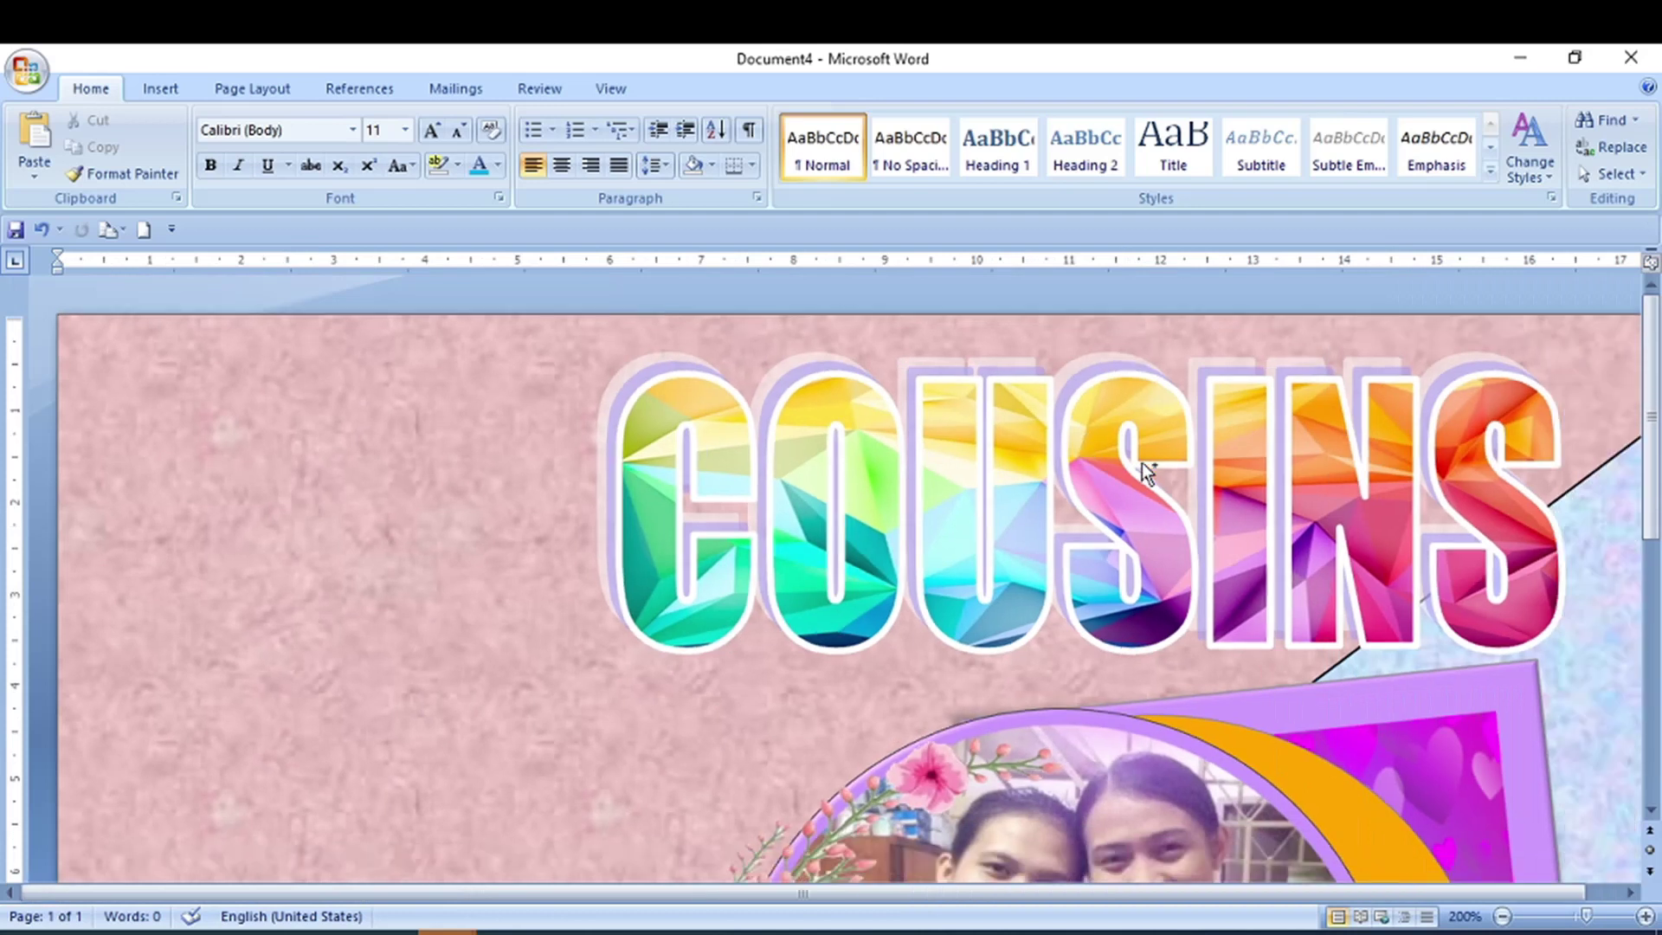
ctrl+scroll(1141, 463, down, 5)
scroll(1141, 466, down, 5)
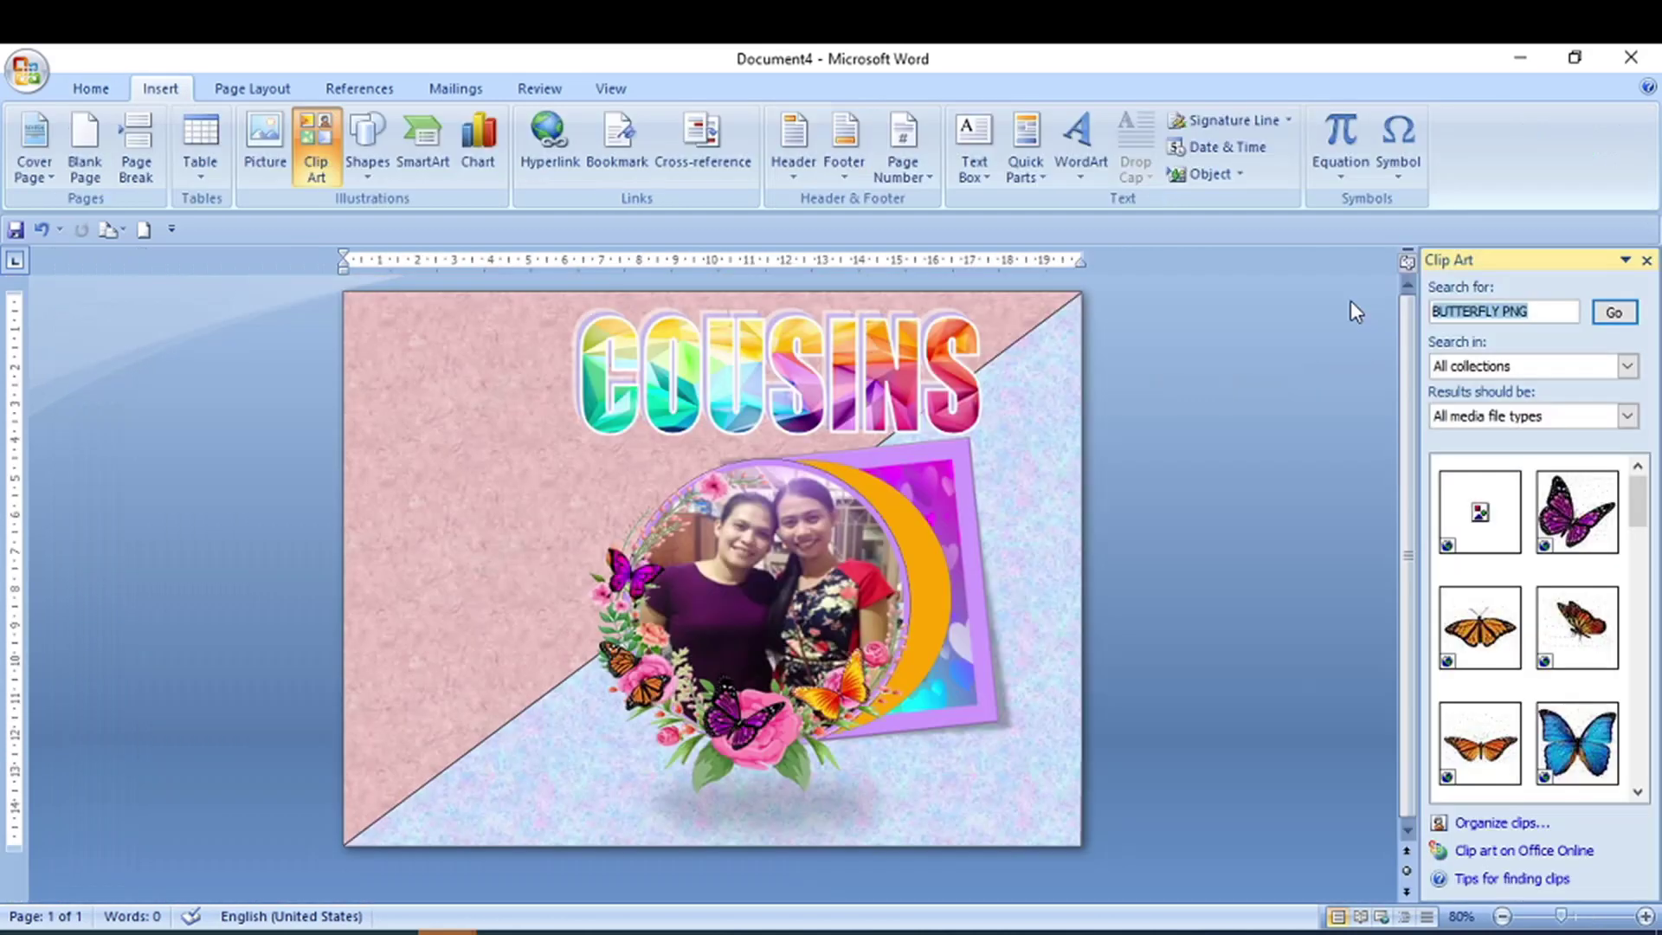
Step: Search clip art for 'LOVE' and insert the red LOVE hearts clip
text(LOVE)
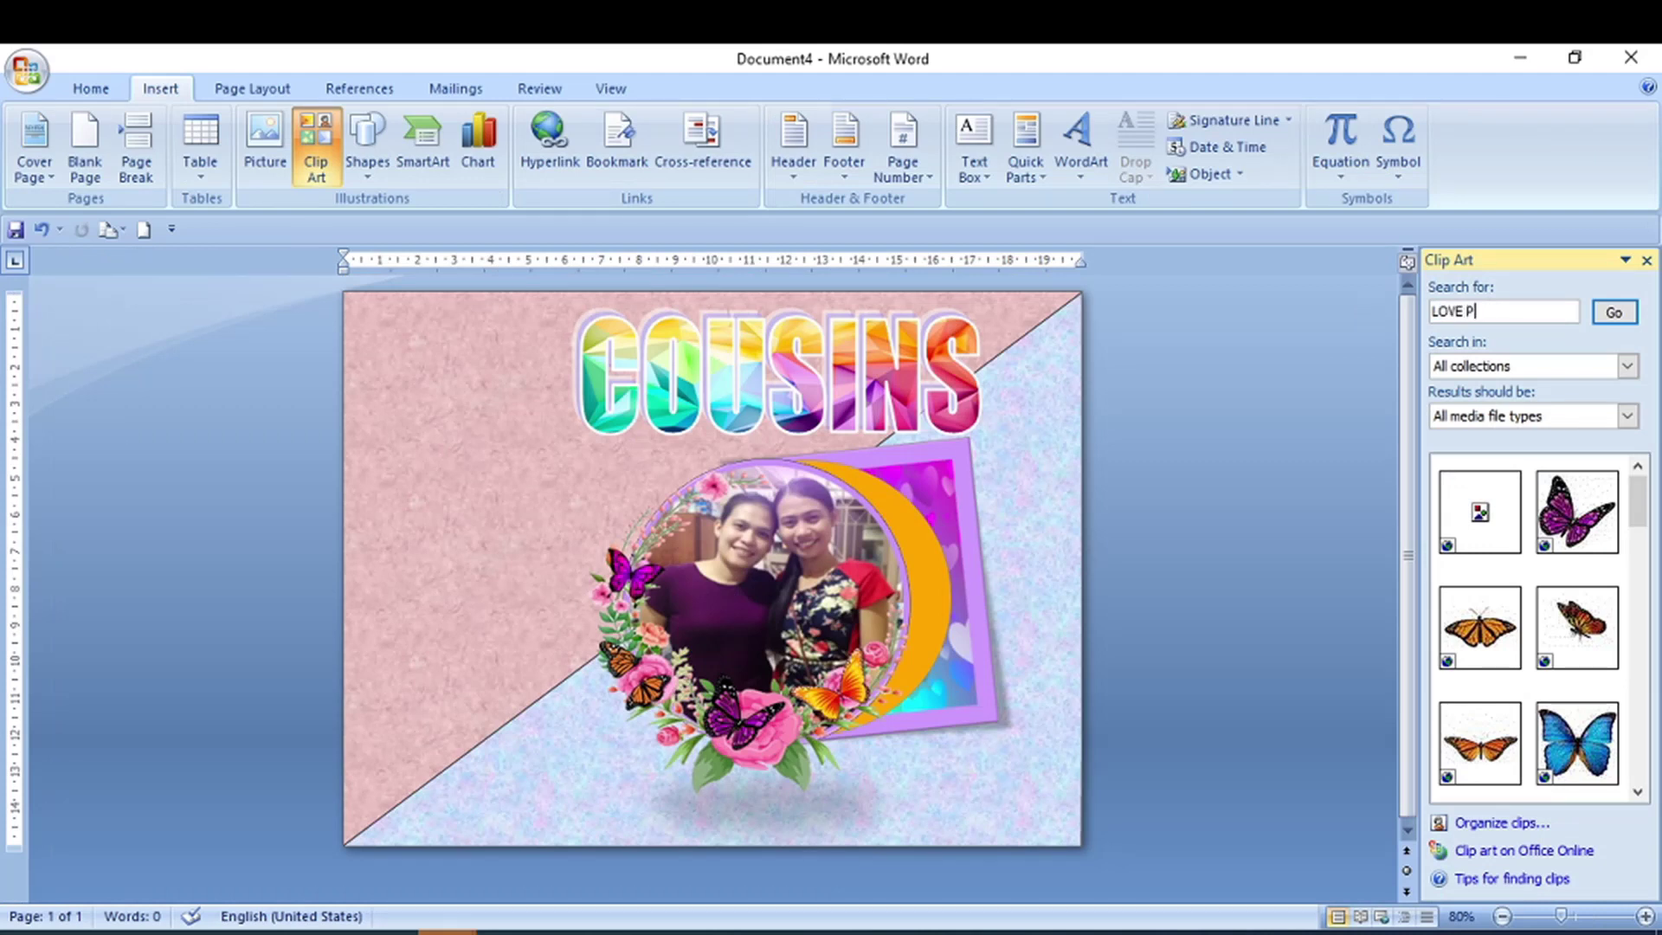
key(Return)
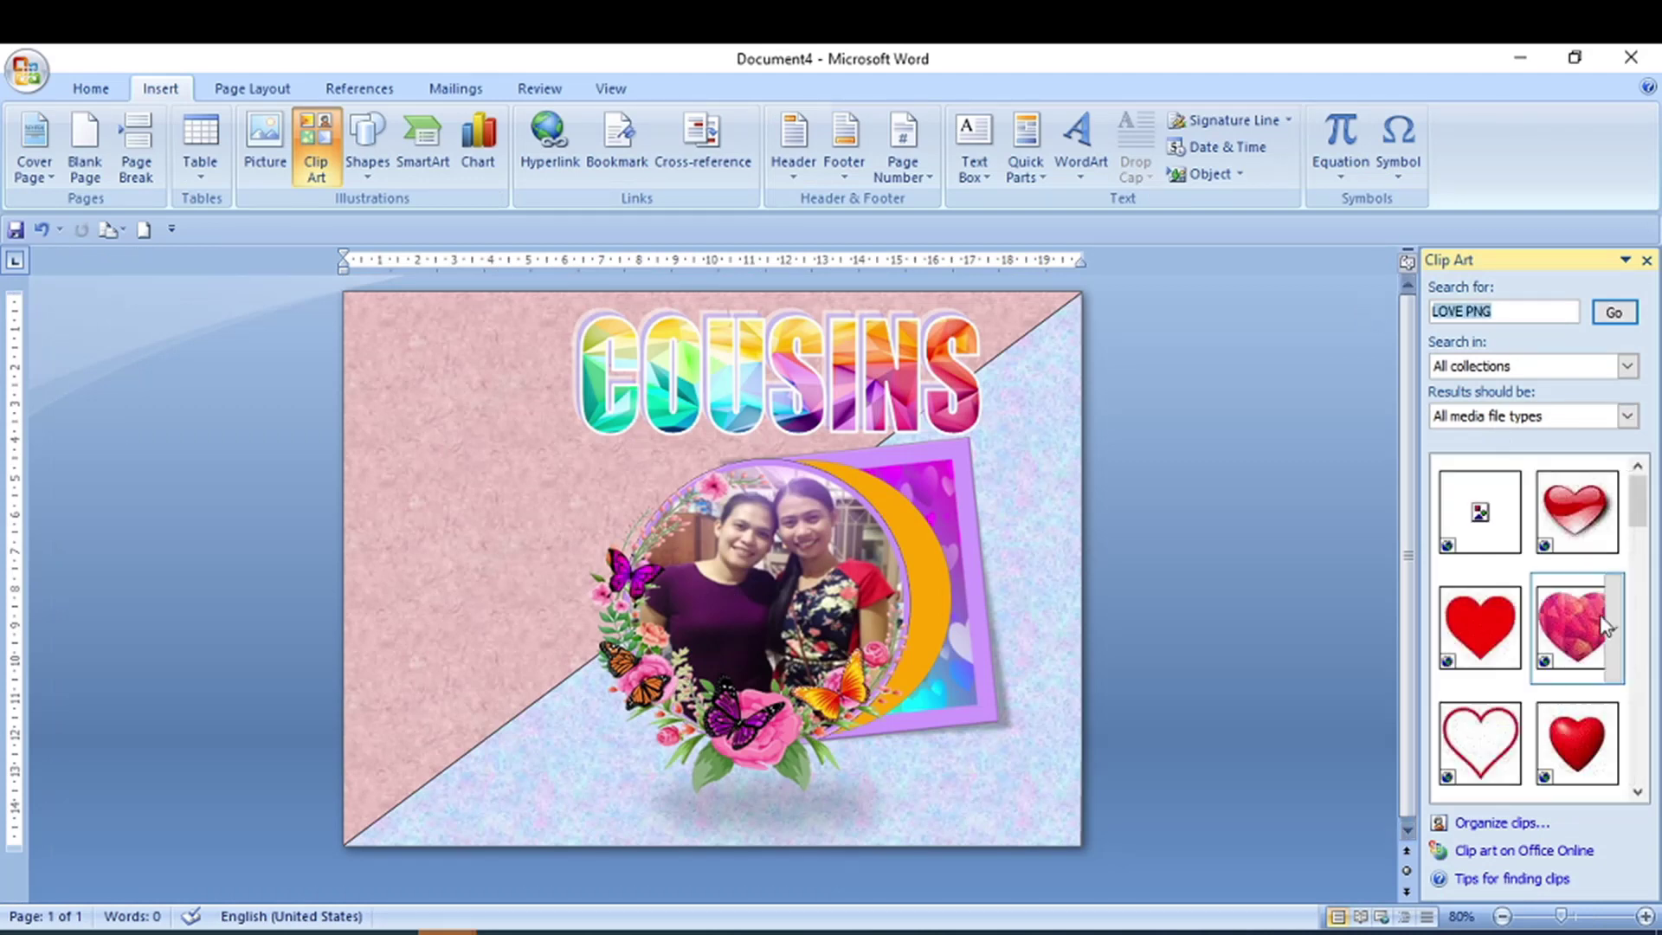
scroll(1577, 623, down, 3)
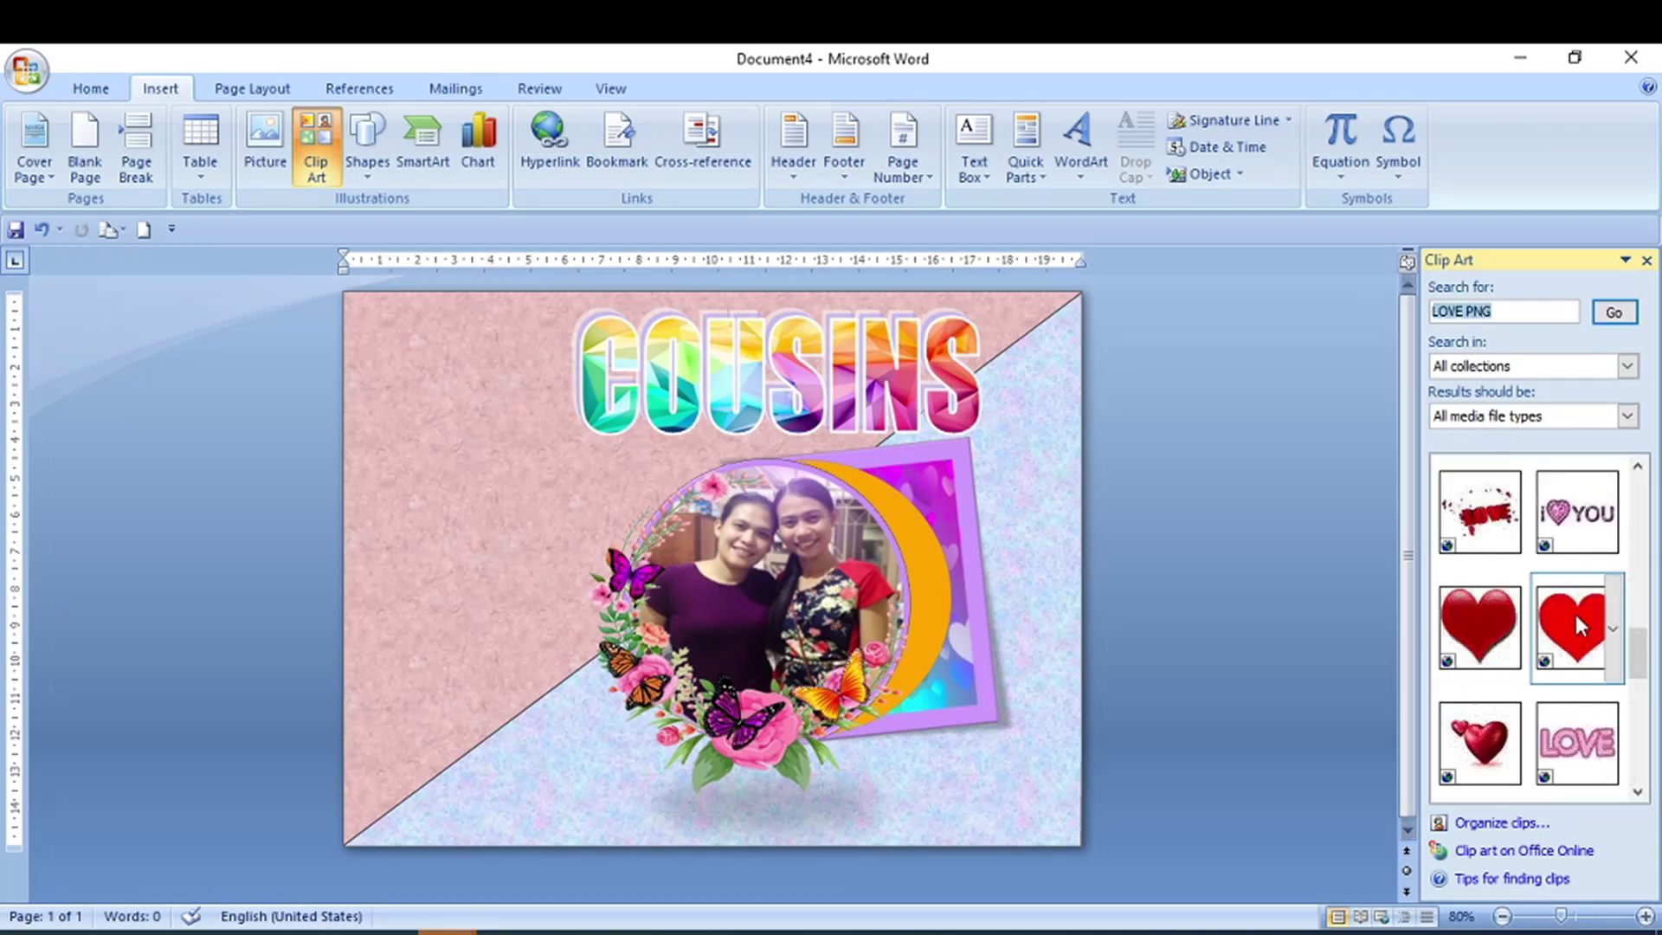
scroll(1574, 611, down, 3)
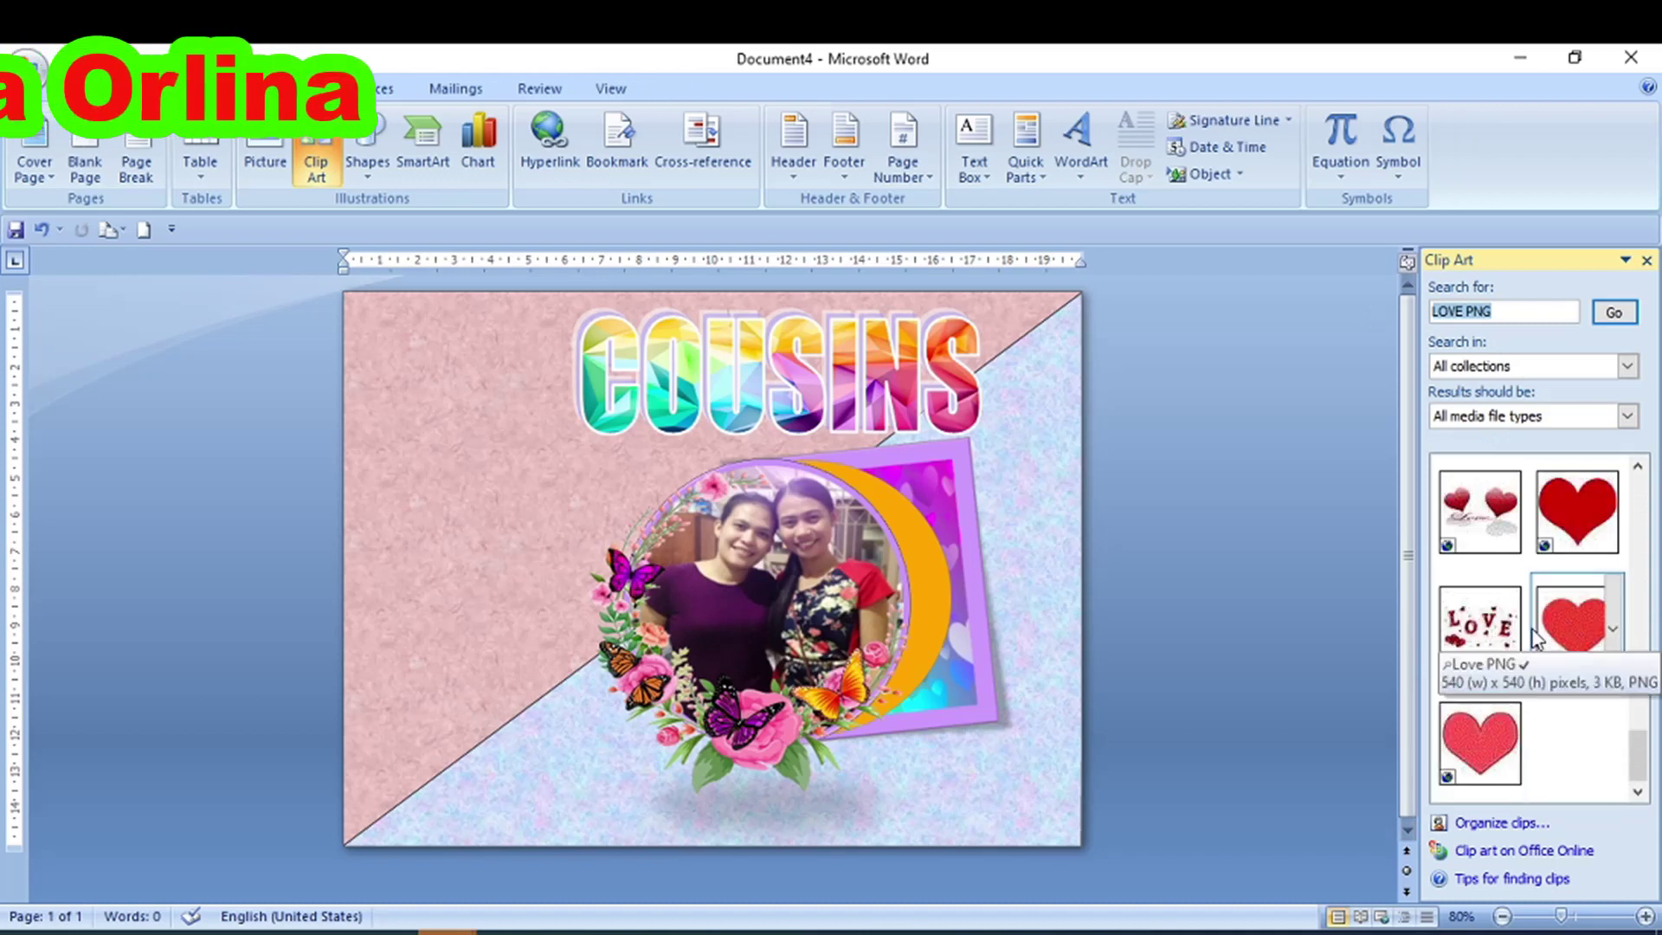
scroll(1535, 638, up, 3)
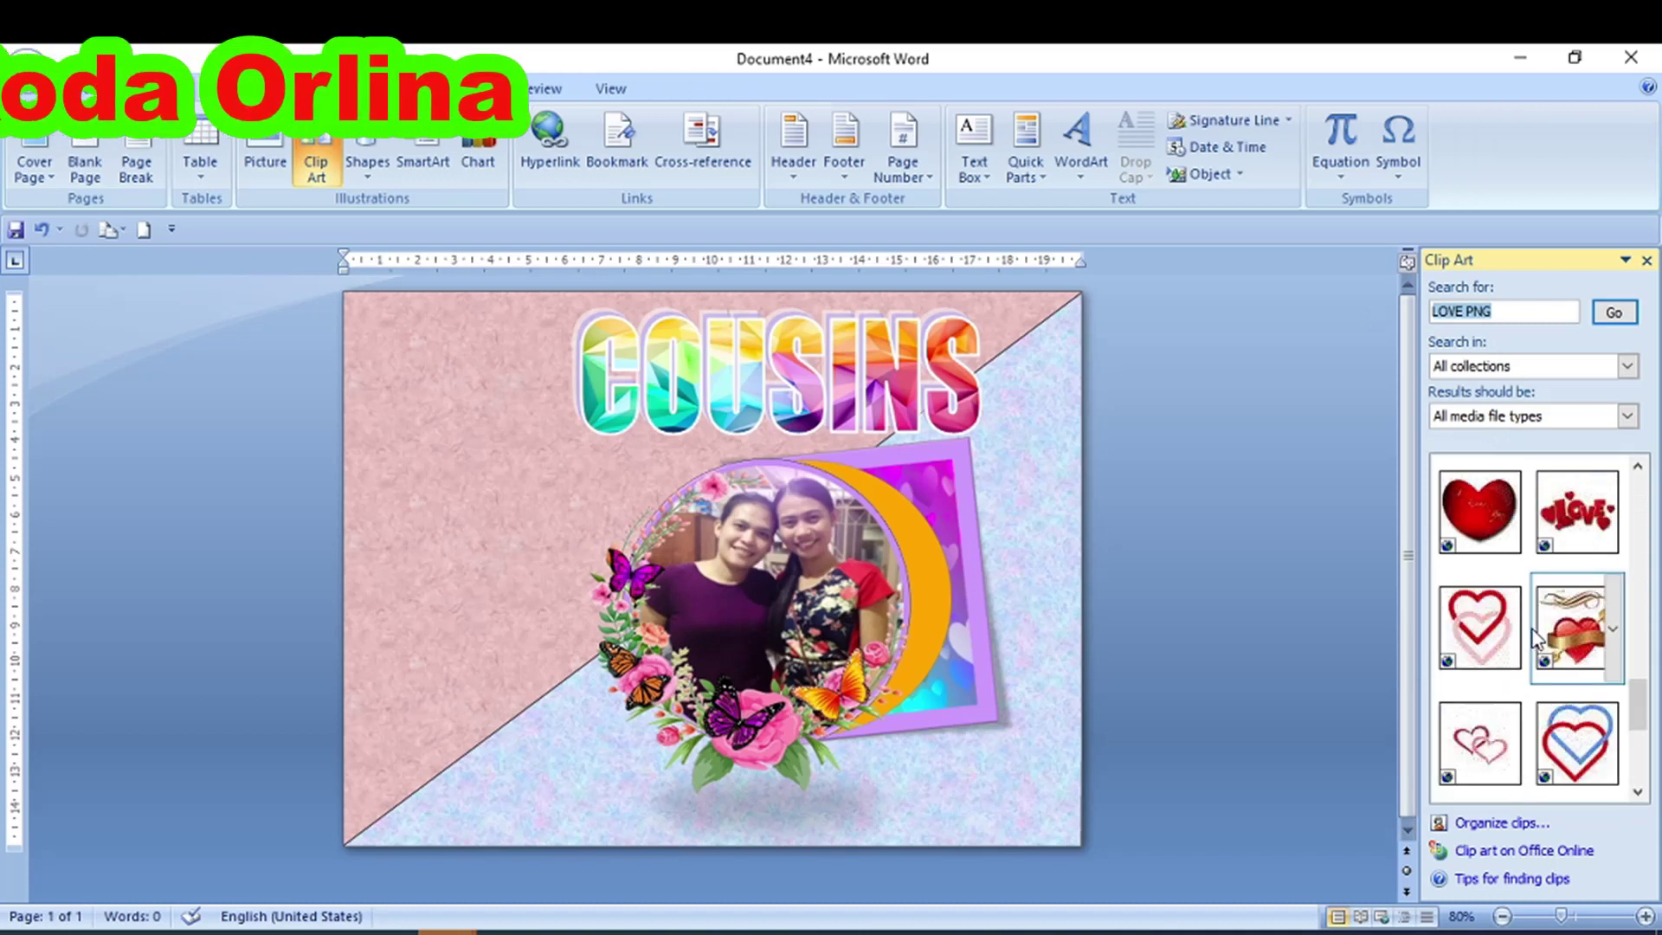
click(1571, 519)
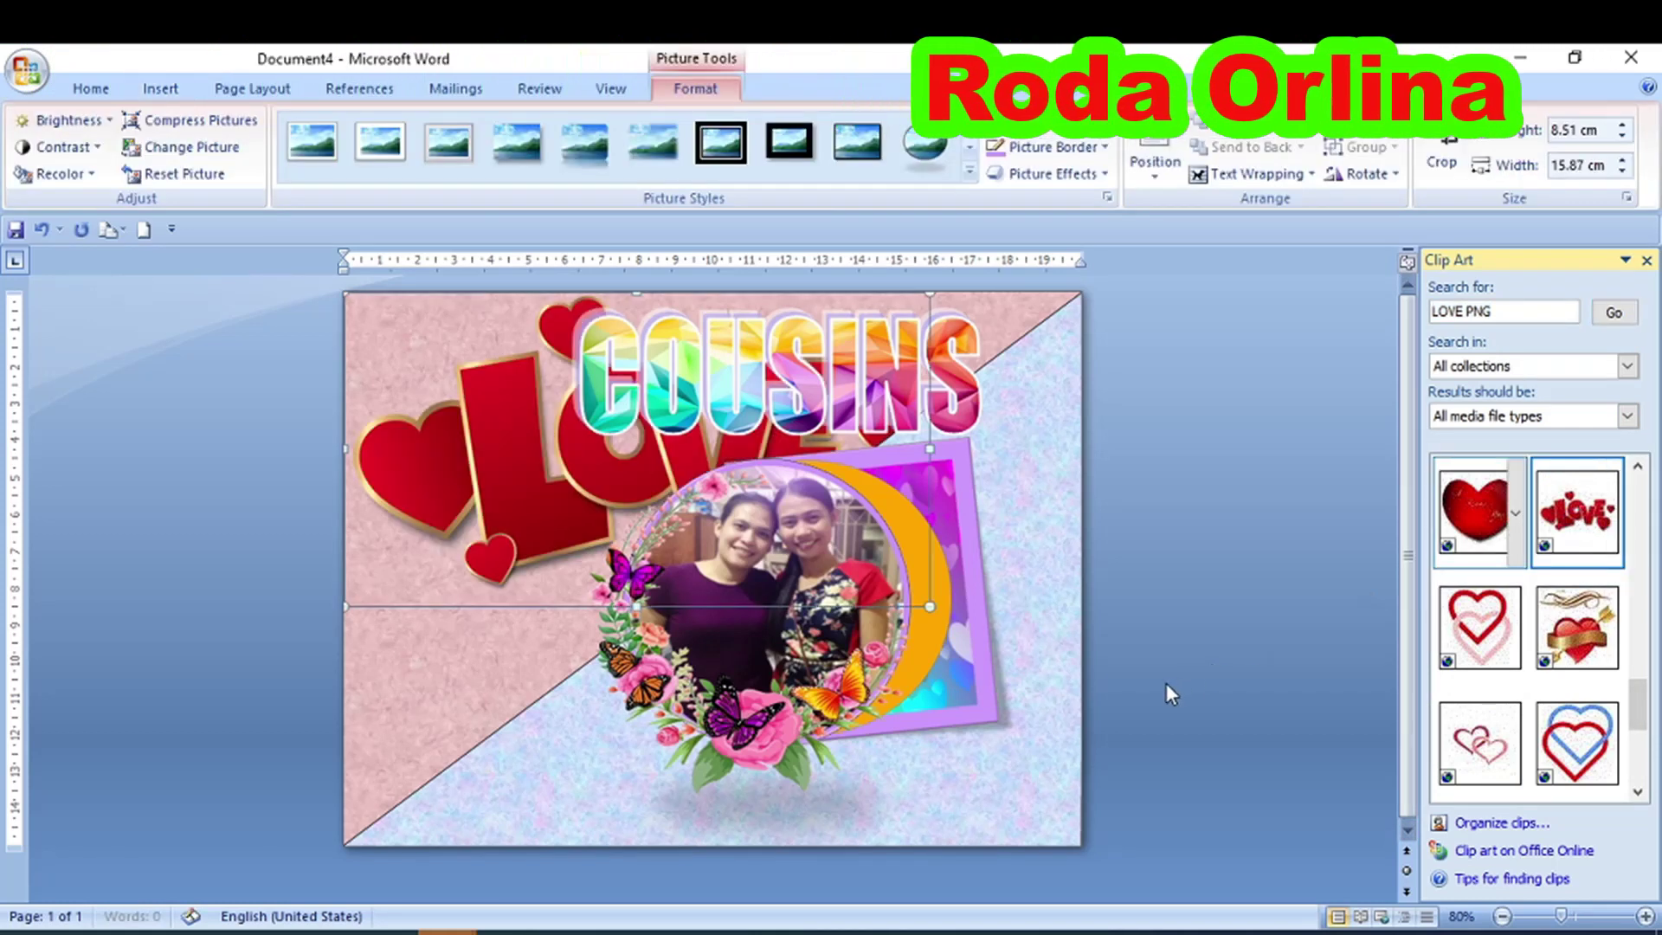
Step: Float the LOVE art in front of text and shrink it to about 3.73 × 6.96 cm in the bottom-right corner
click(1255, 173)
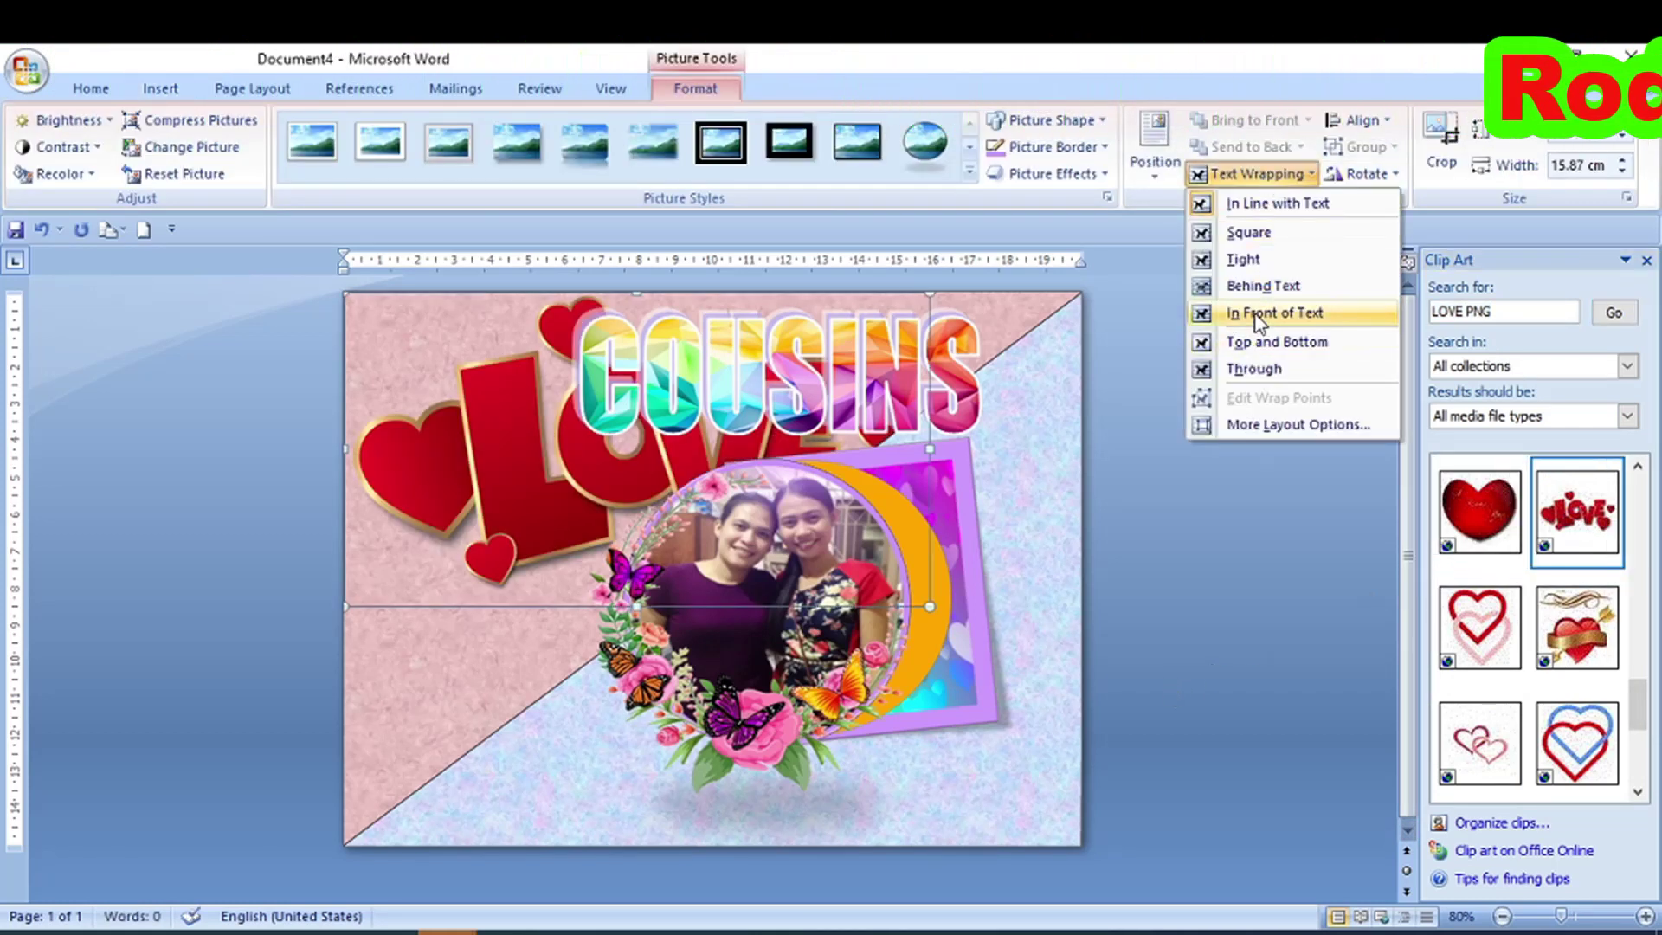
click(1257, 317)
mouse_move(932, 608)
mouse_down()
mouse_move(541, 444)
mouse_move(1030, 849)
mouse_up()
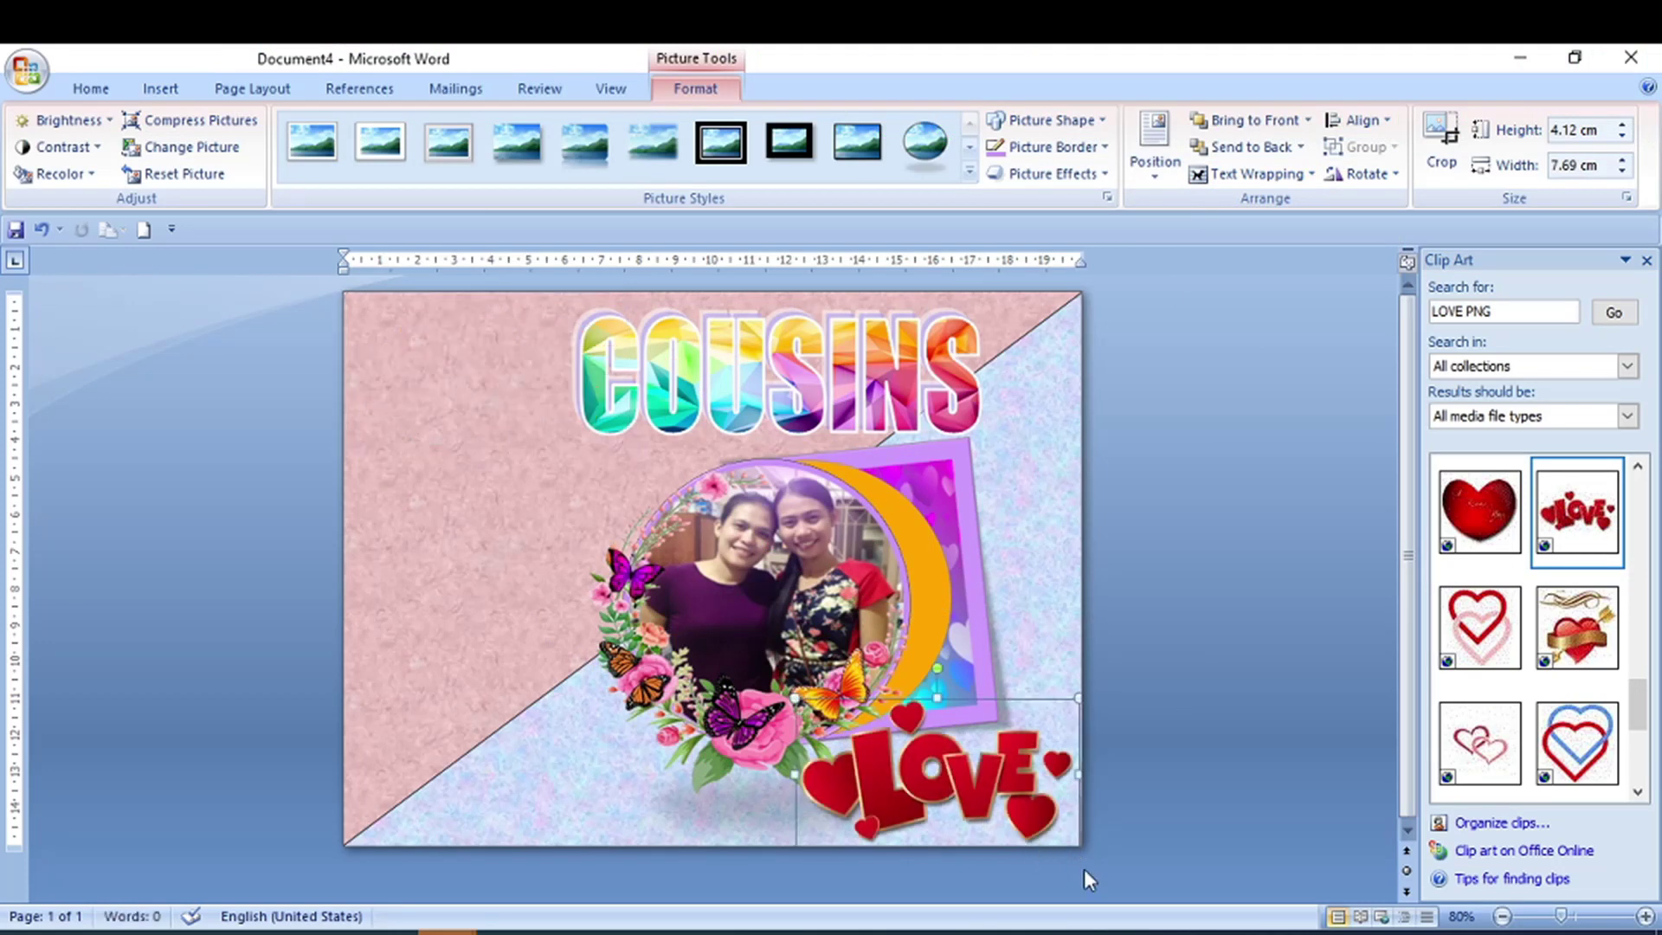
drag(793, 698, 815, 734)
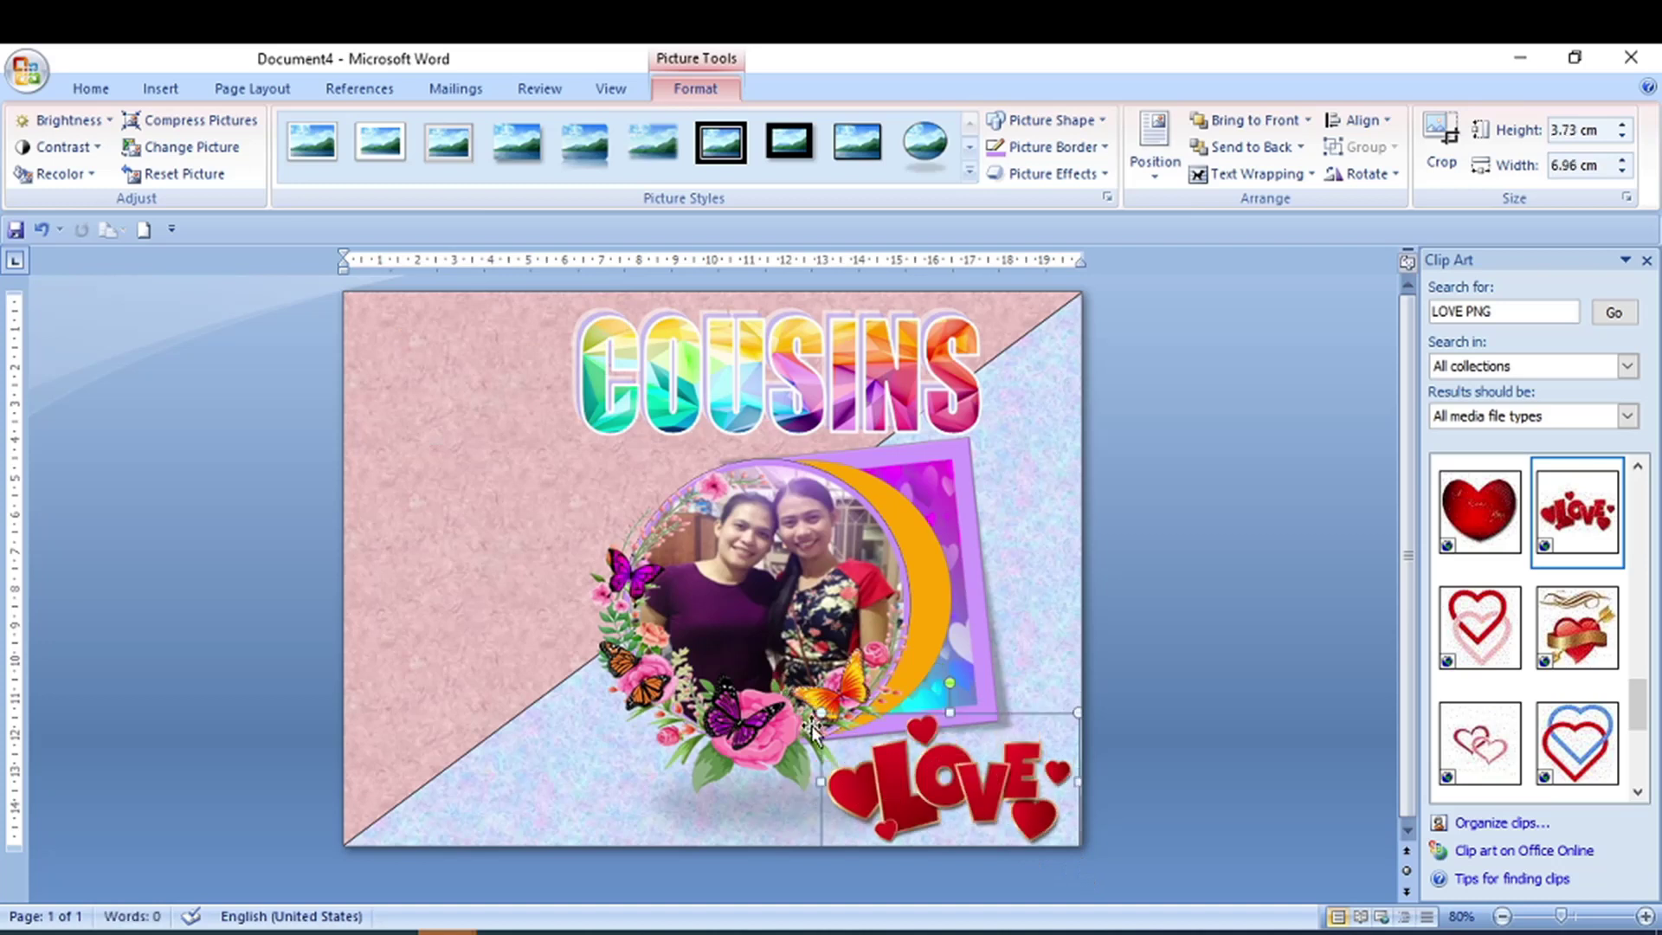
click(1524, 313)
Step: Search clip art for 'TWIN' and insert the cartoon twin girls clip
key(shift+Home)
text(TWIN)
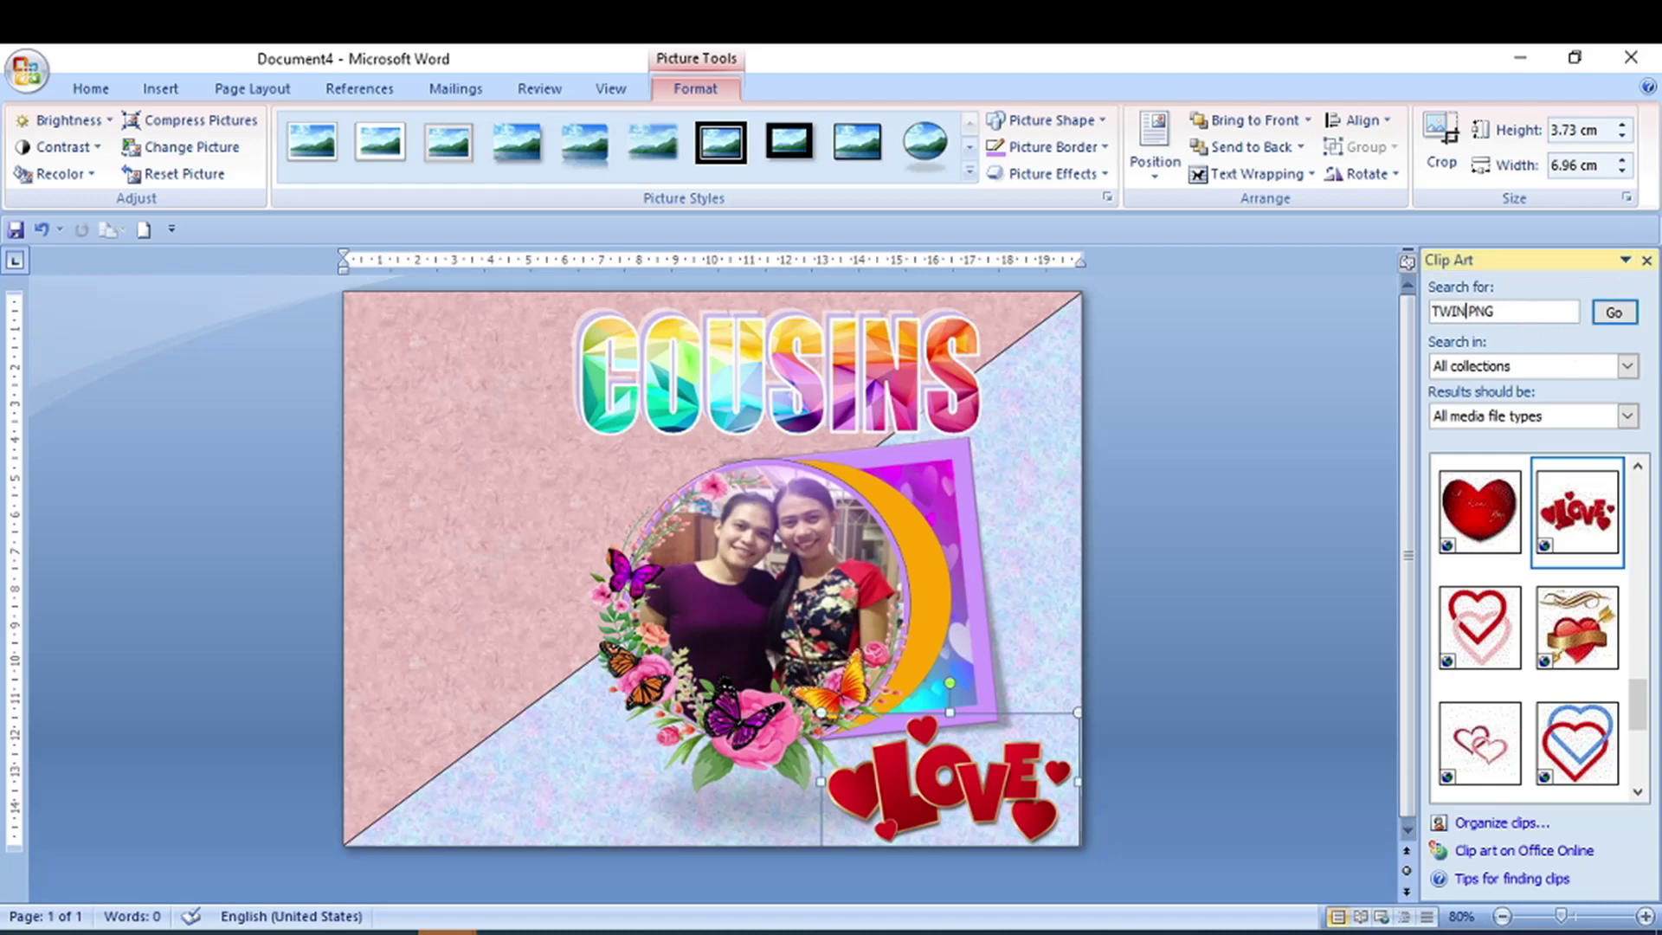
key(Return)
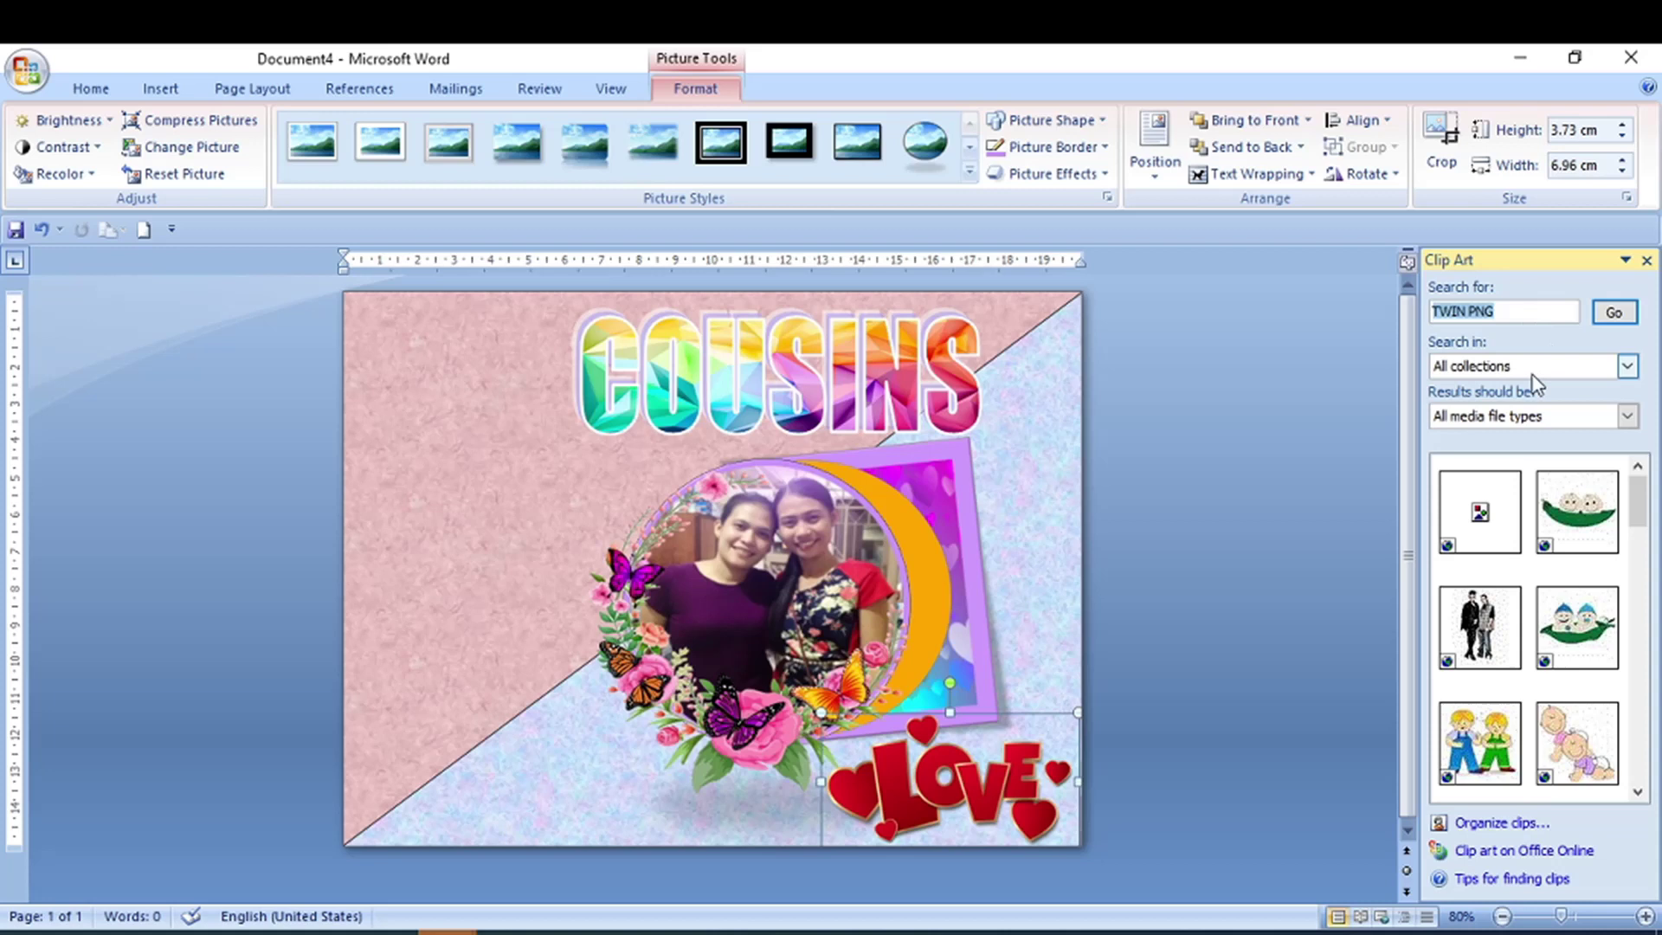
scroll(1562, 588, down, 3)
scroll(1567, 597, down, 2)
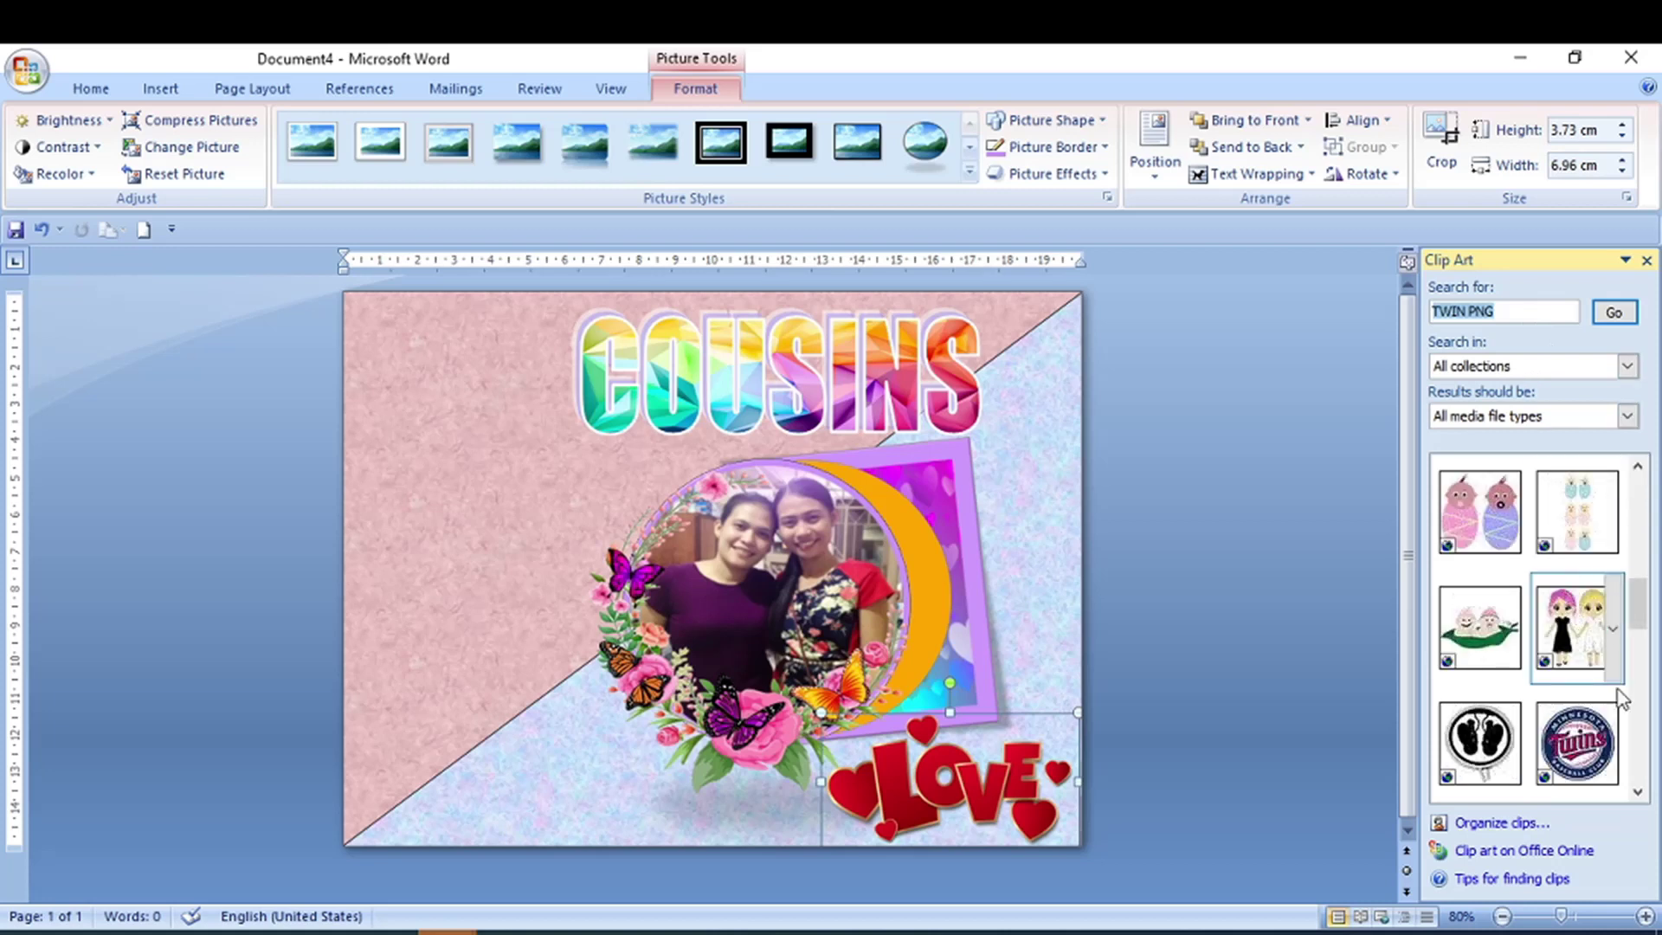
click(1584, 650)
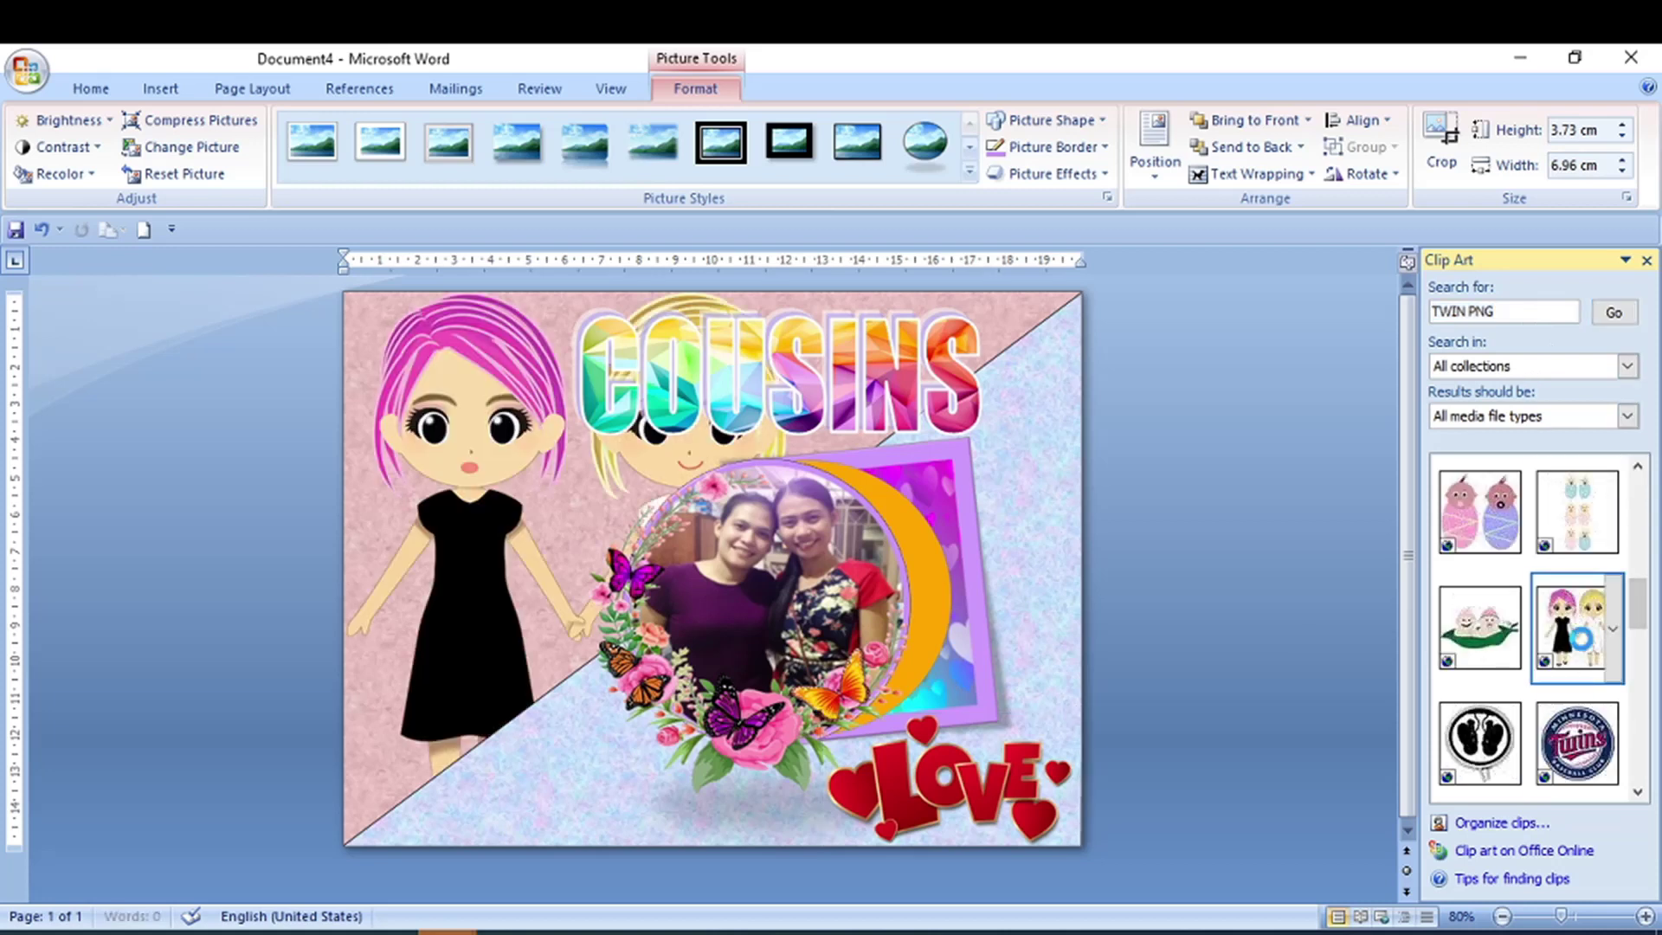
Step: Float the twin girls in front of text and size them to stand over the LOVE hearts at bottom right
click(1256, 173)
click(1212, 314)
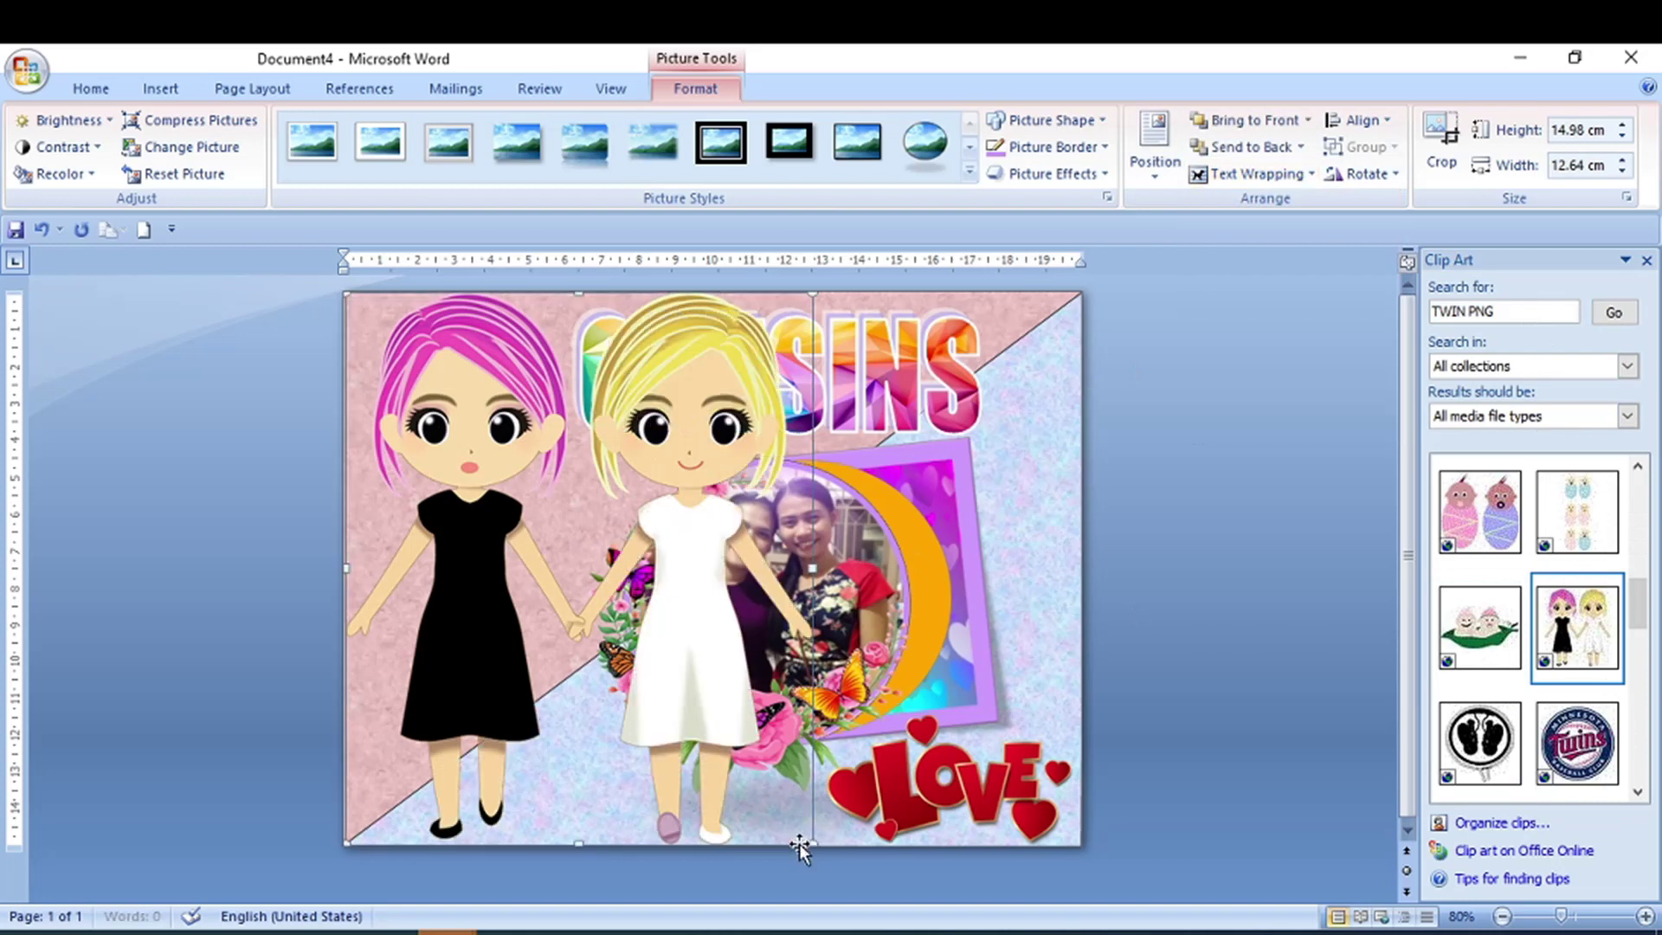
drag(811, 842, 509, 485)
drag(437, 386, 1002, 728)
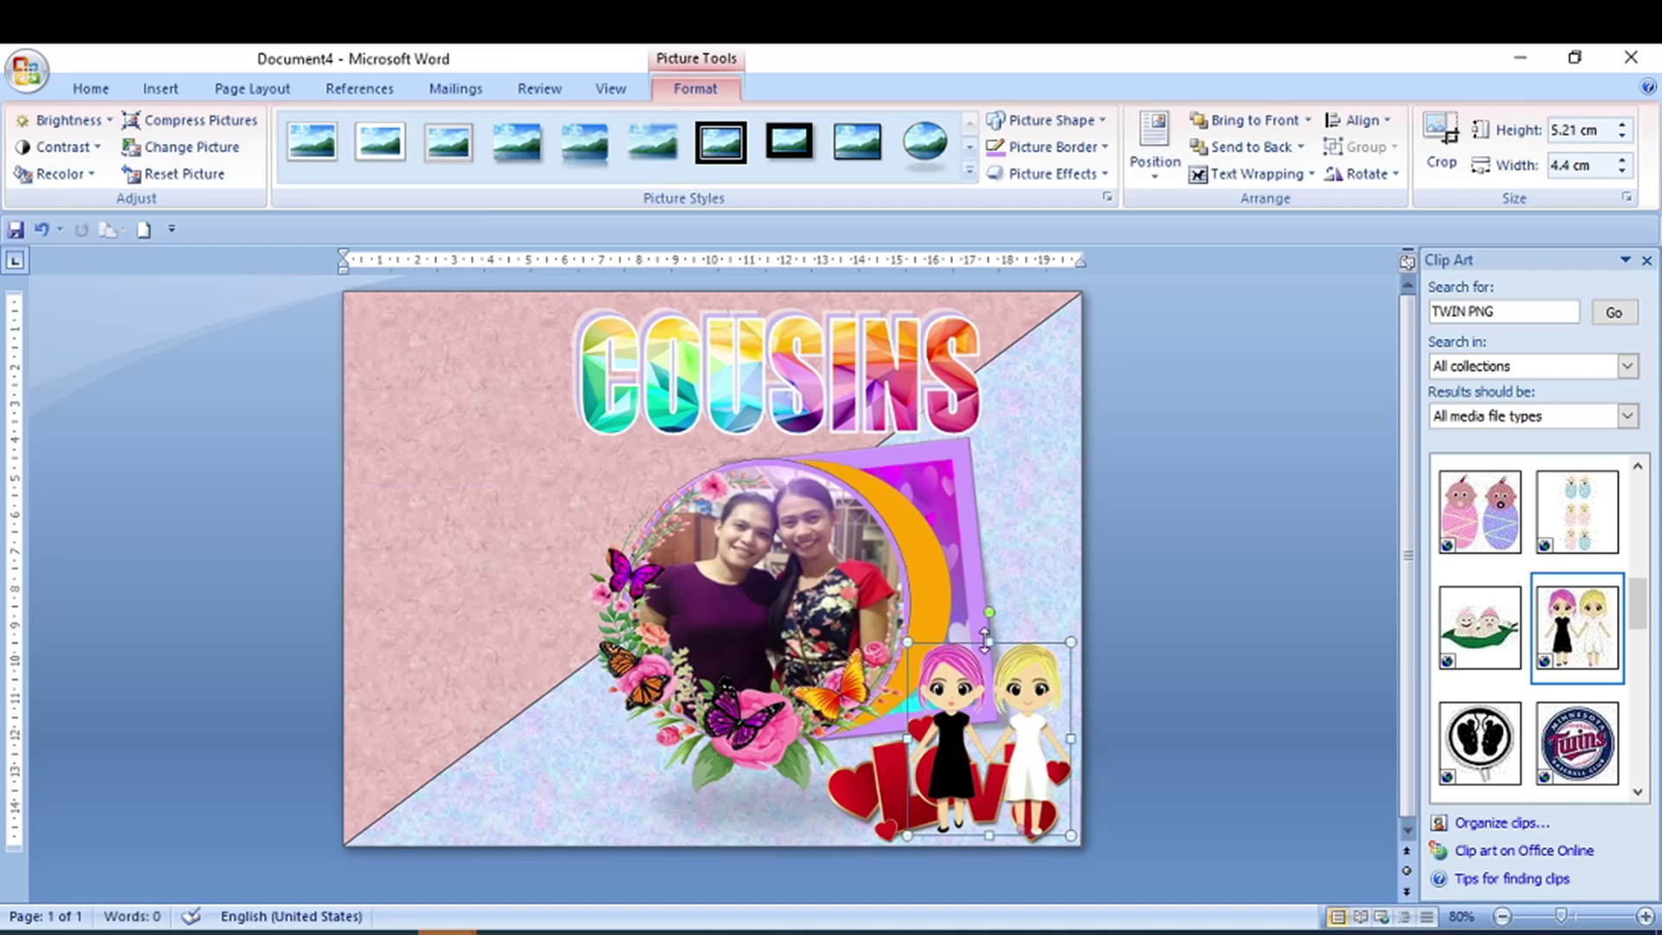
drag(987, 642, 987, 597)
ctrl+scroll(606, 390, up, 1)
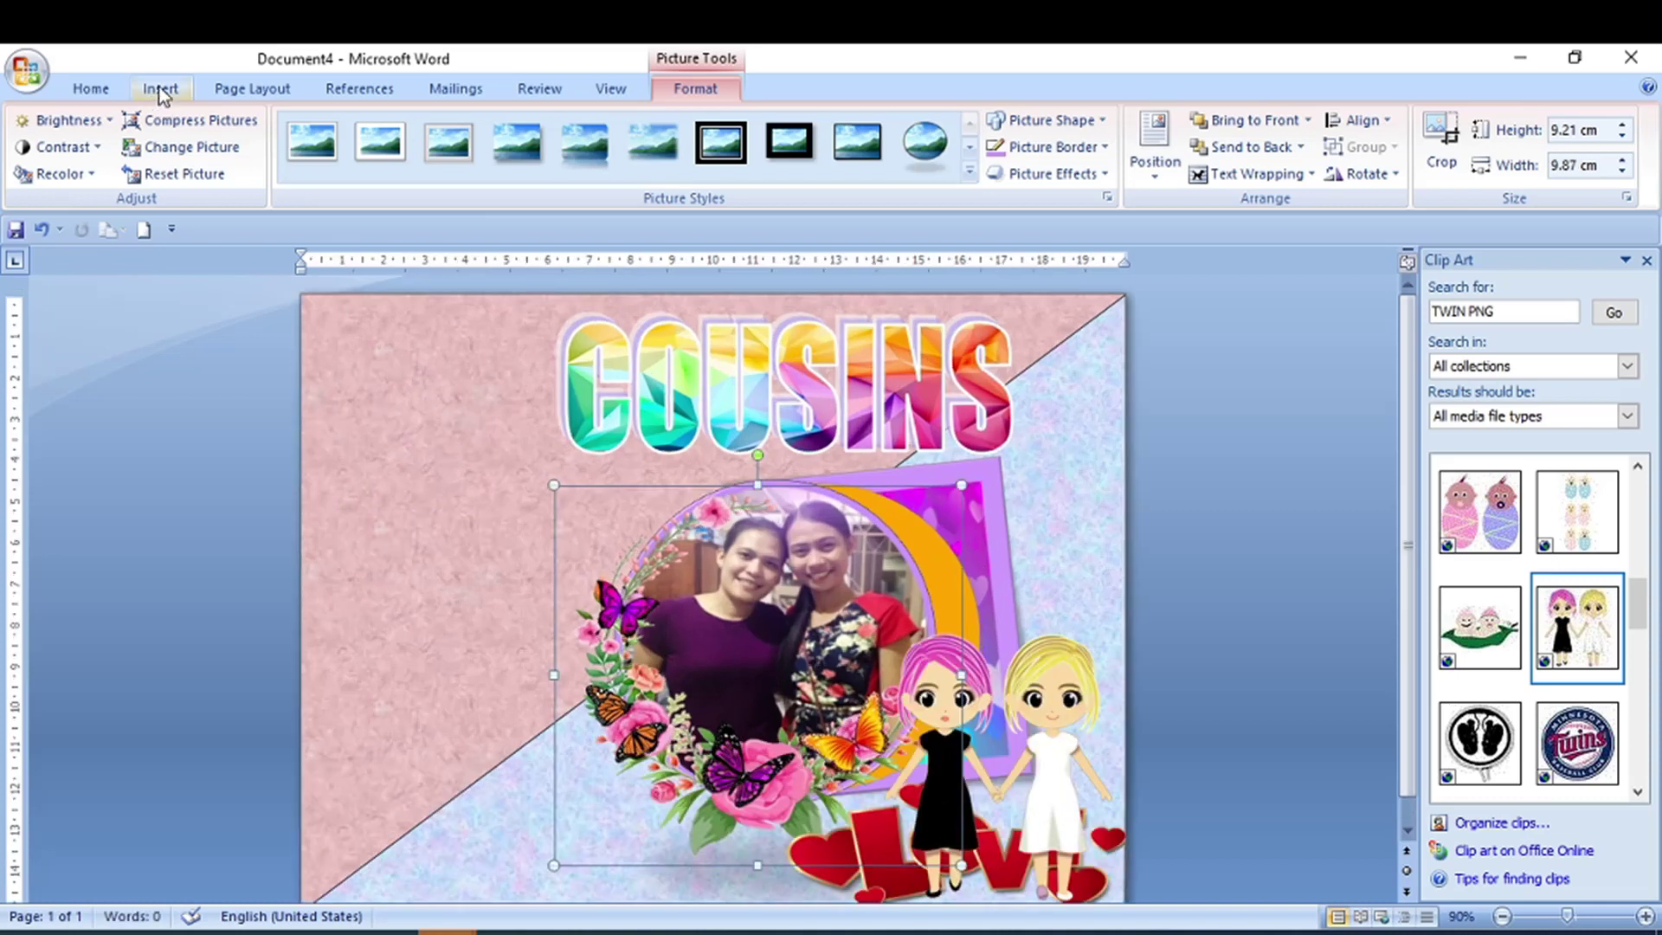
Step: Insert the floral scrapbook border picture from the 'New folder (2)' folder
click(161, 90)
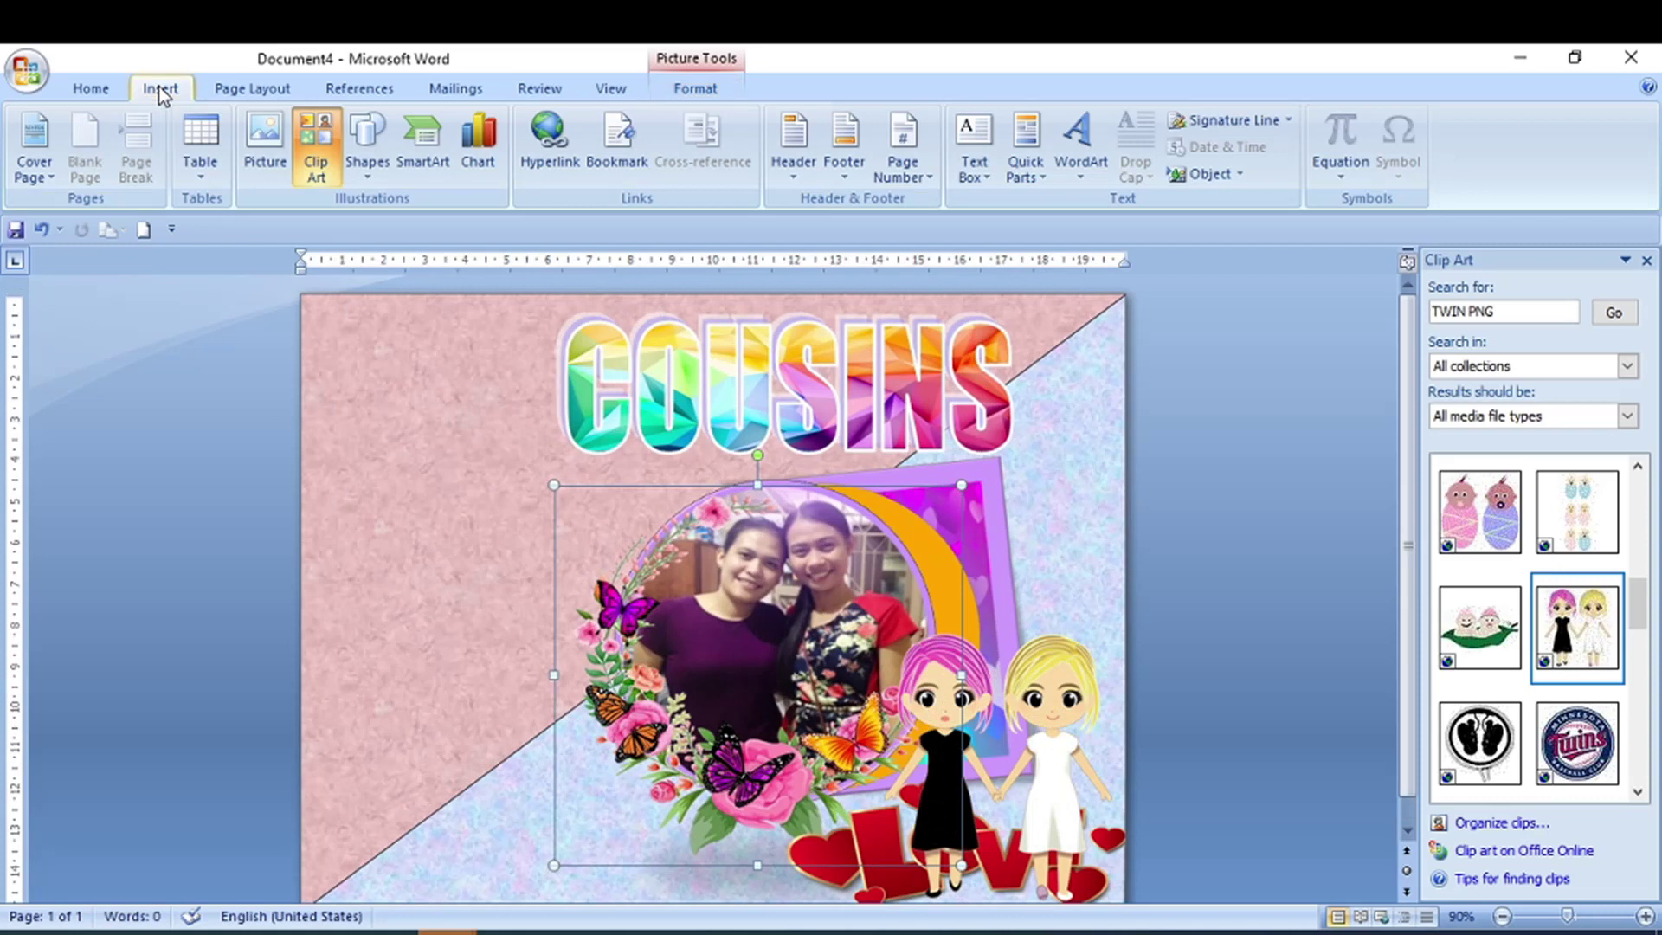
click(264, 143)
scroll(942, 558, down, 1)
scroll(692, 450, up, 1)
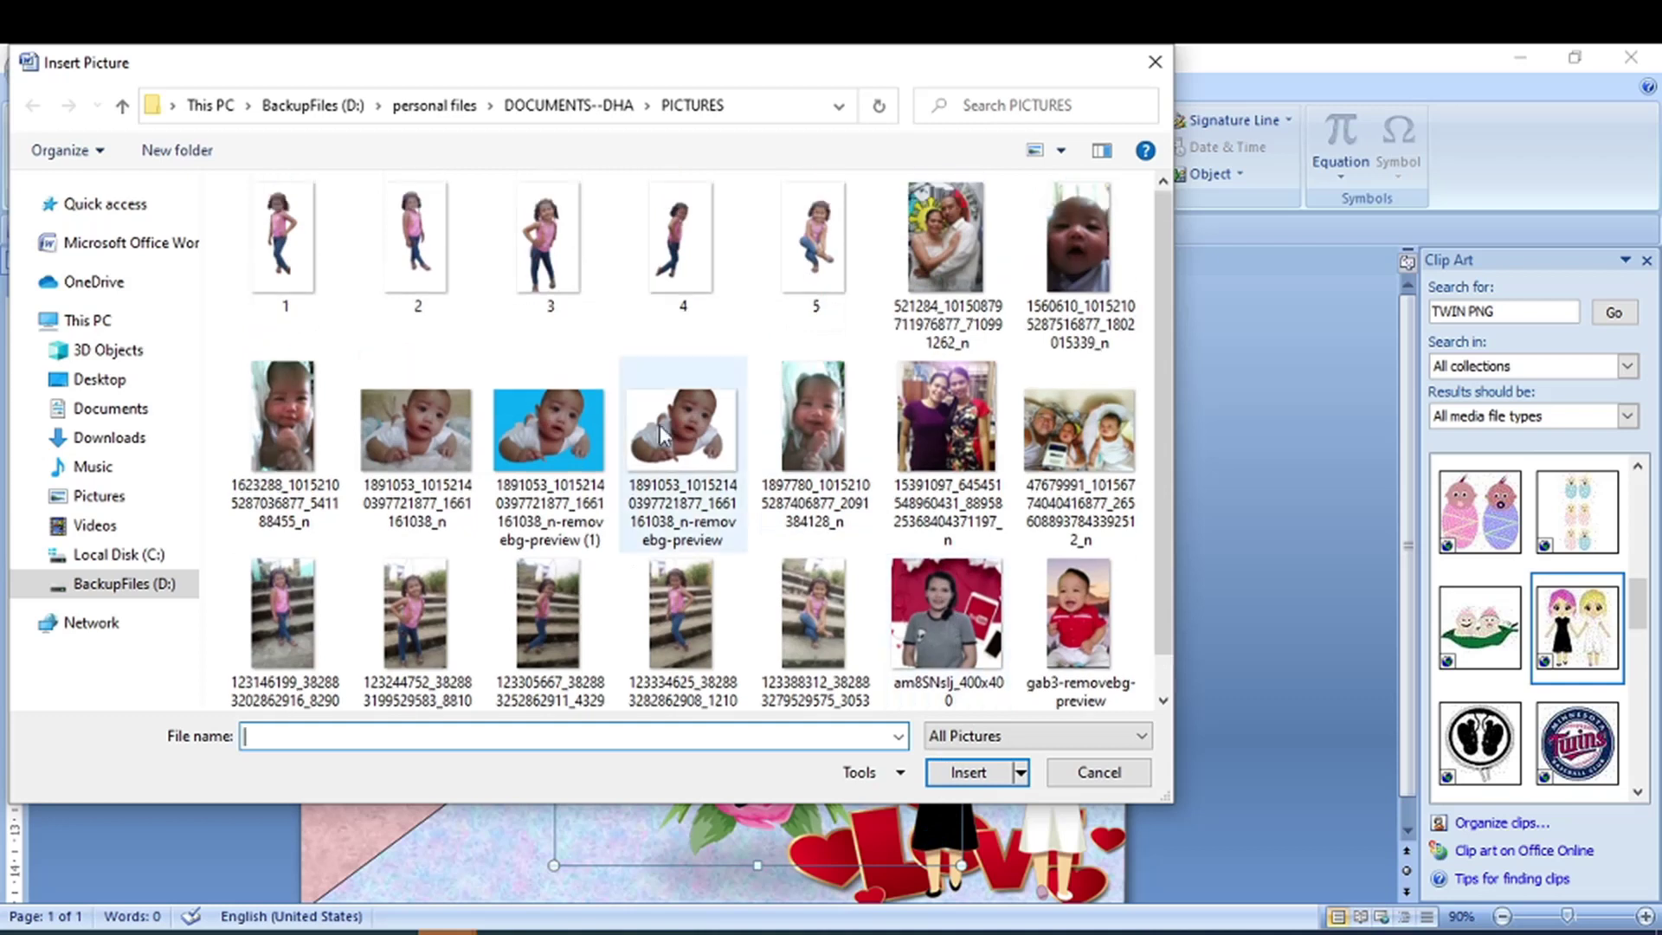
click(564, 105)
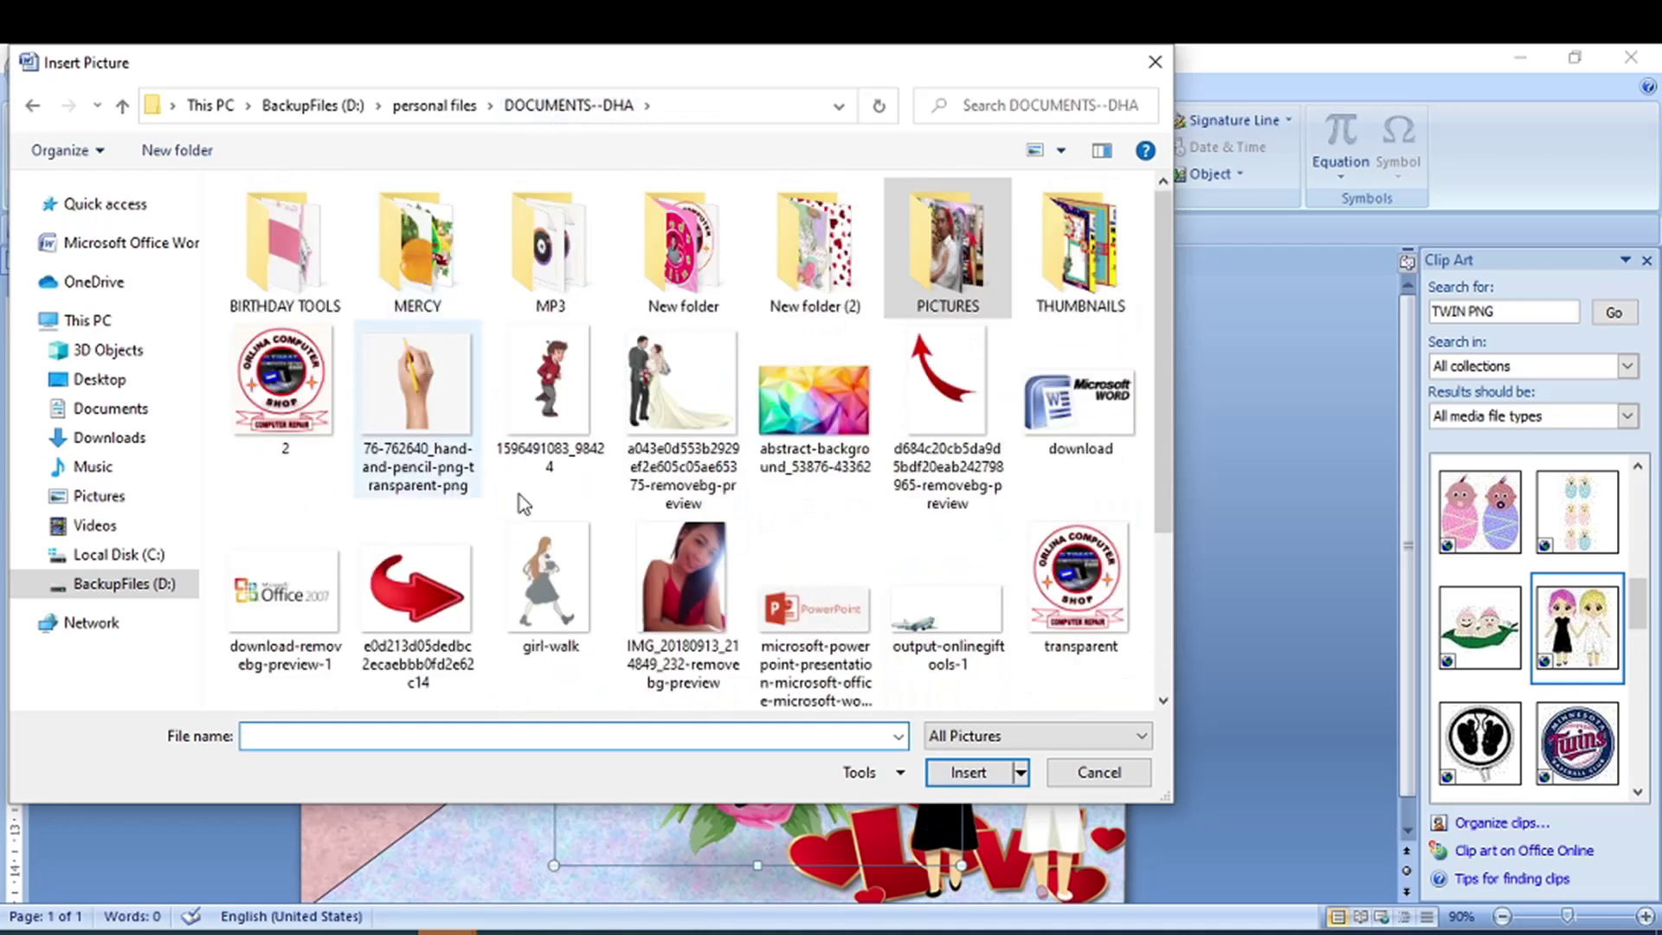
double_click(805, 253)
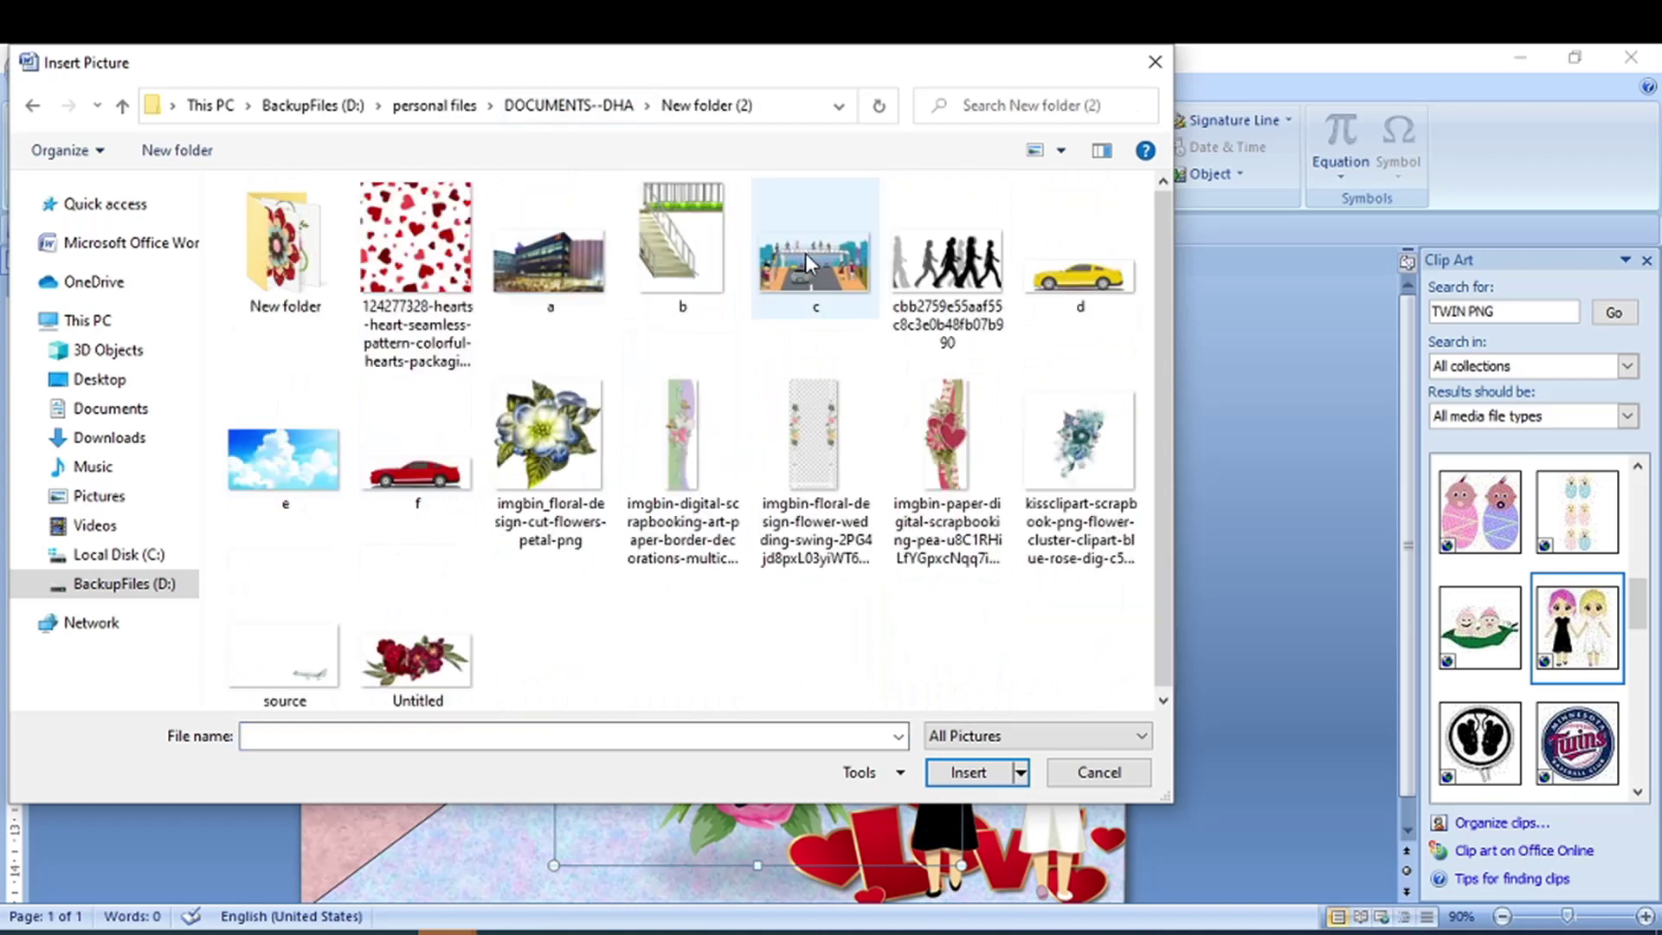
double_click(683, 438)
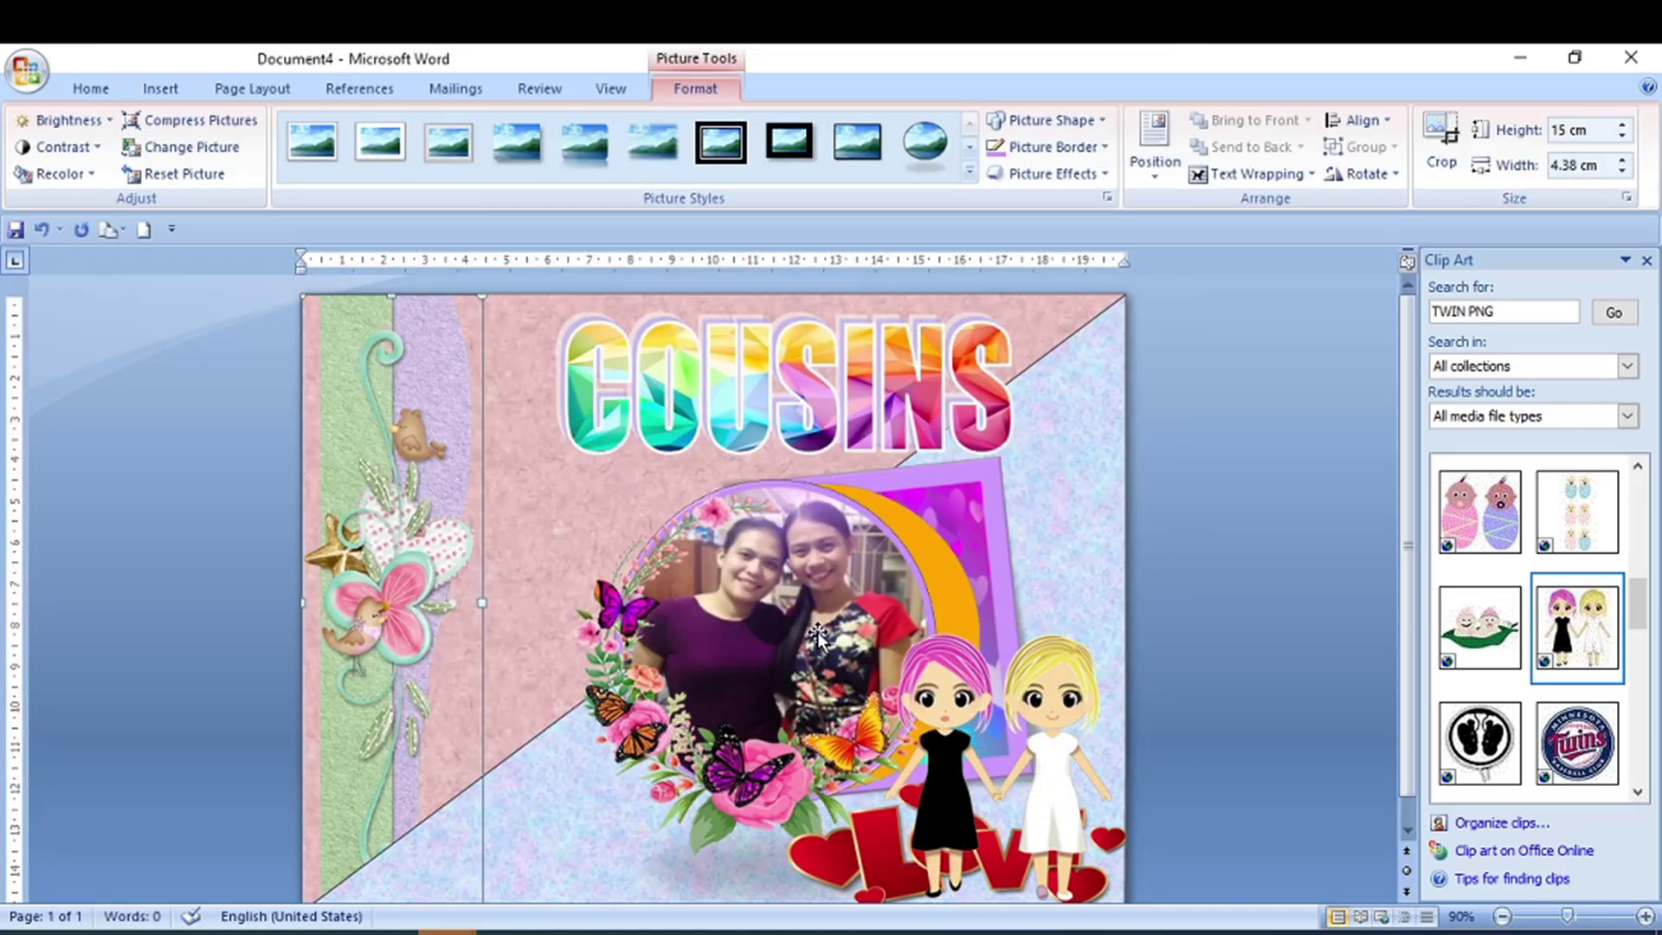
Step: Set the border picture's height to about 15.14 cm and float it in front of text
click(1593, 131)
text(14)
key(Return)
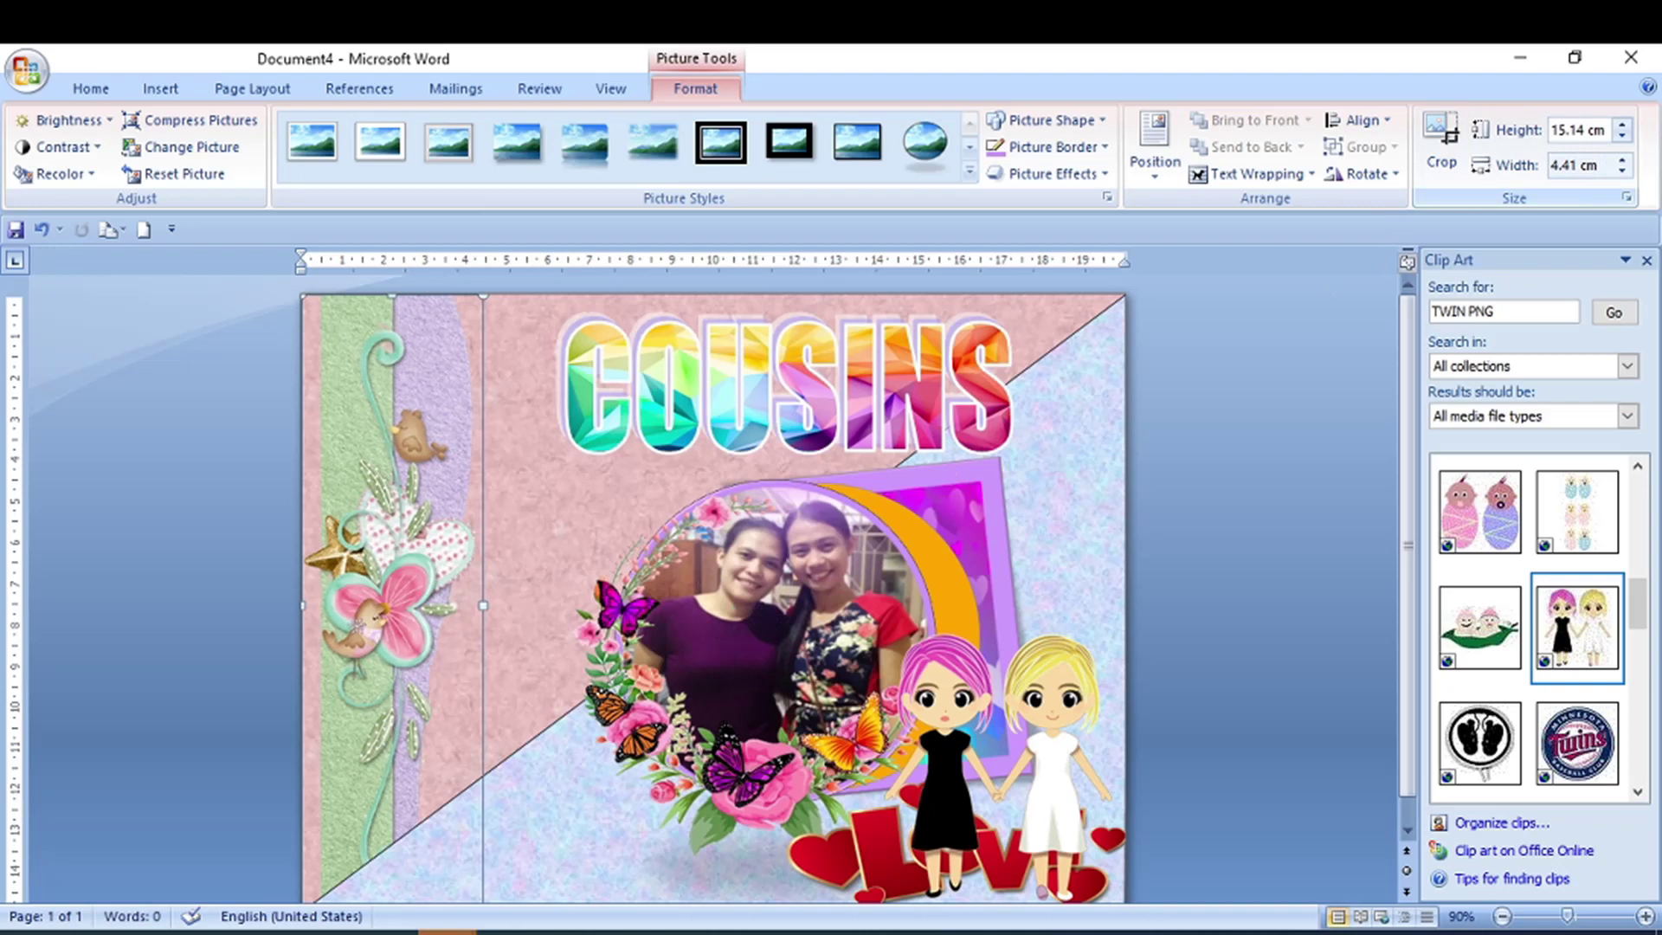
click(1296, 178)
click(1306, 317)
scroll(499, 703, down, 1)
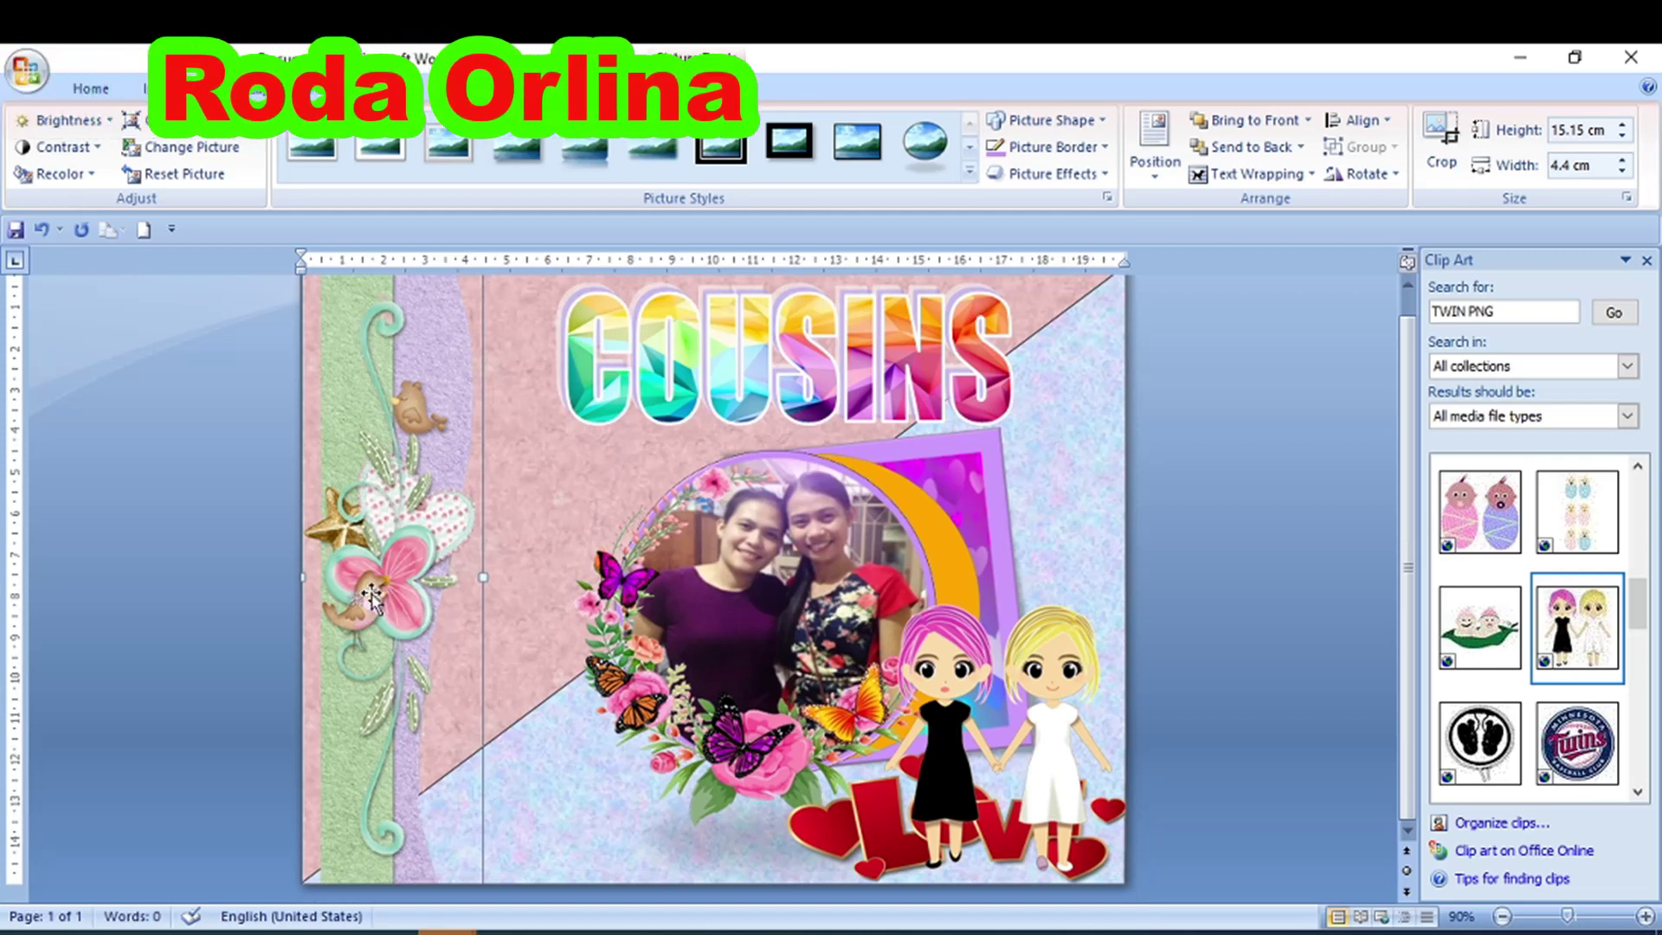
Step: Nudge the floral border right and draw a tall narrow light green rectangle down the left edge
drag(372, 597, 452, 601)
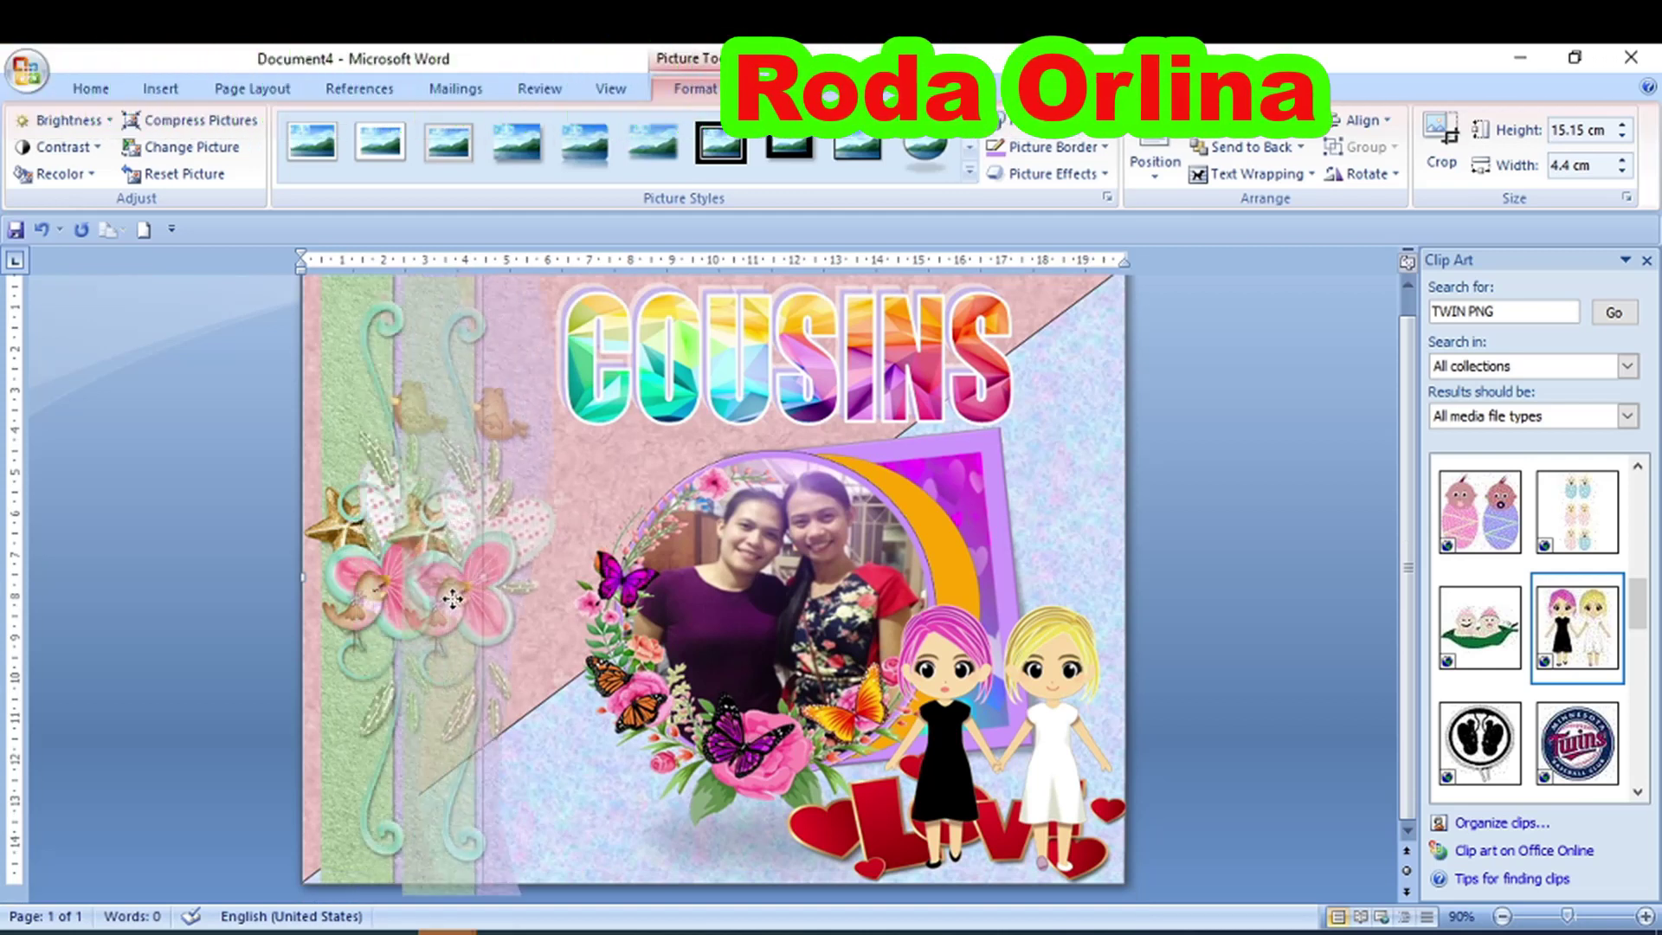
click(160, 88)
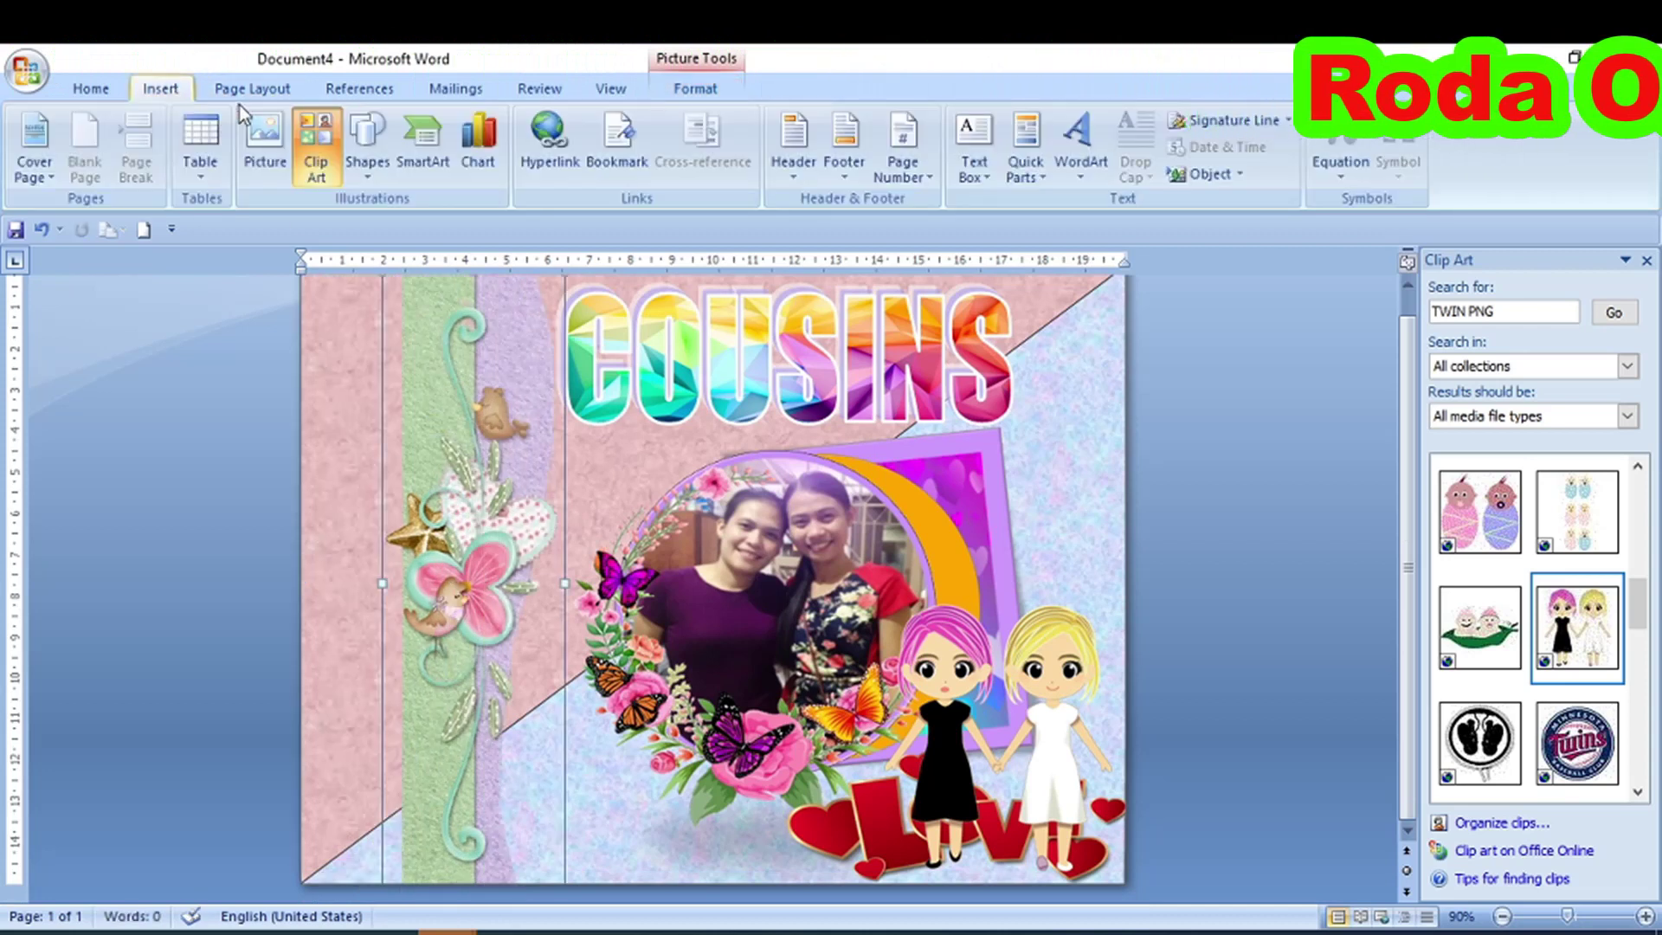
click(376, 173)
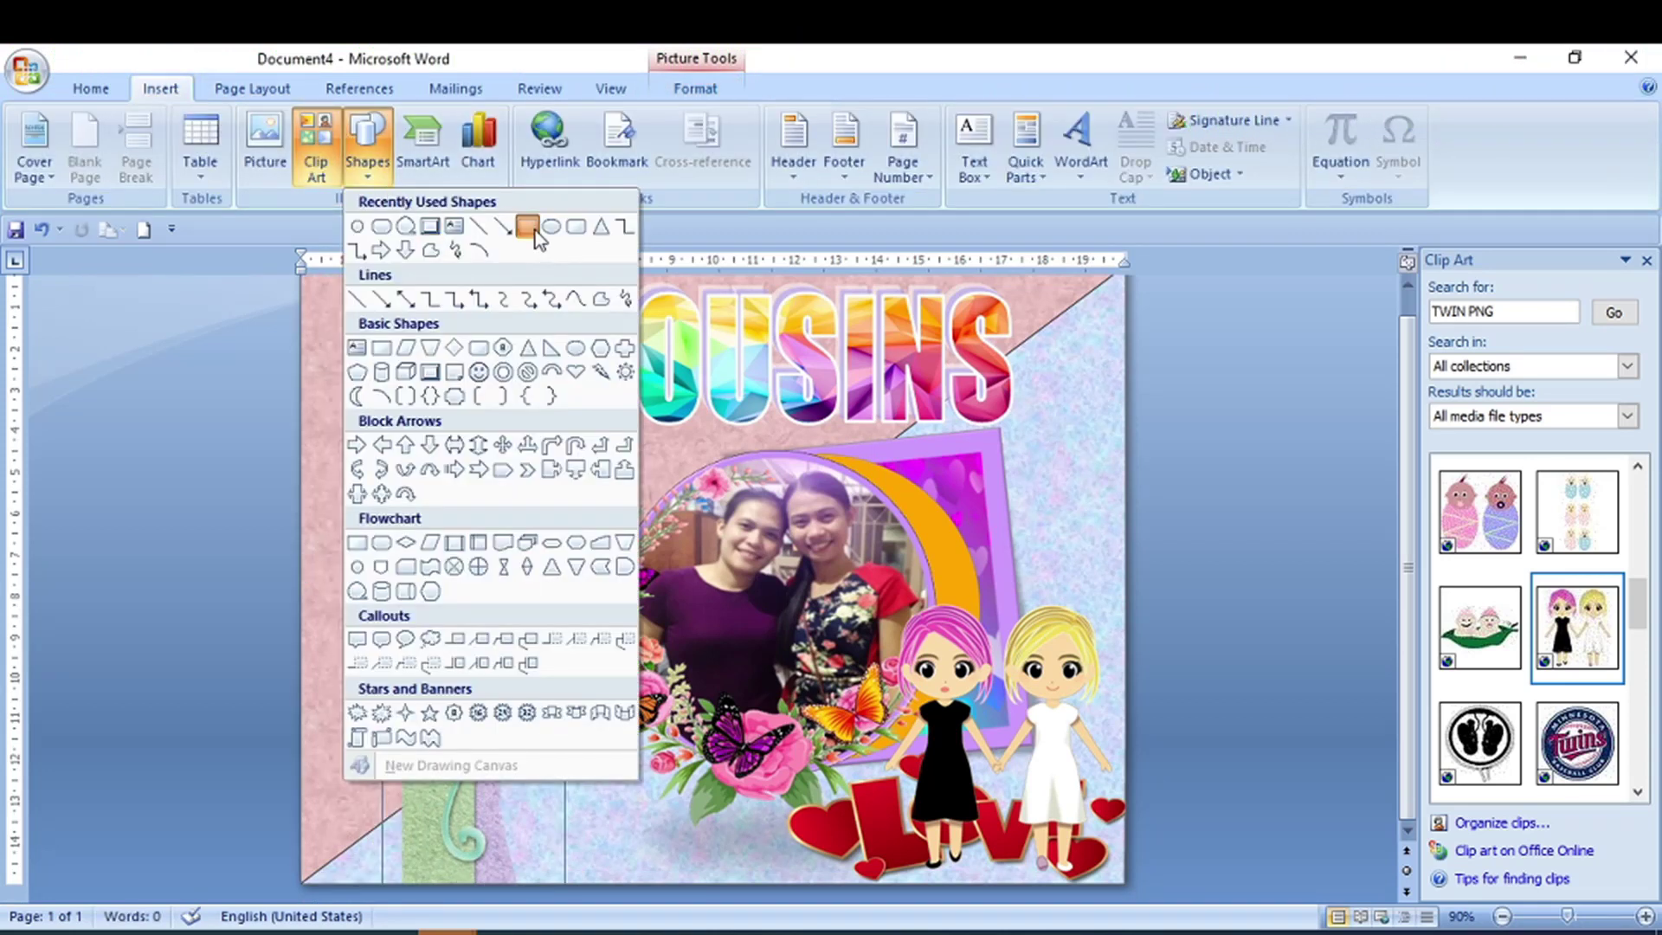
click(535, 230)
scroll(314, 353, up, 1)
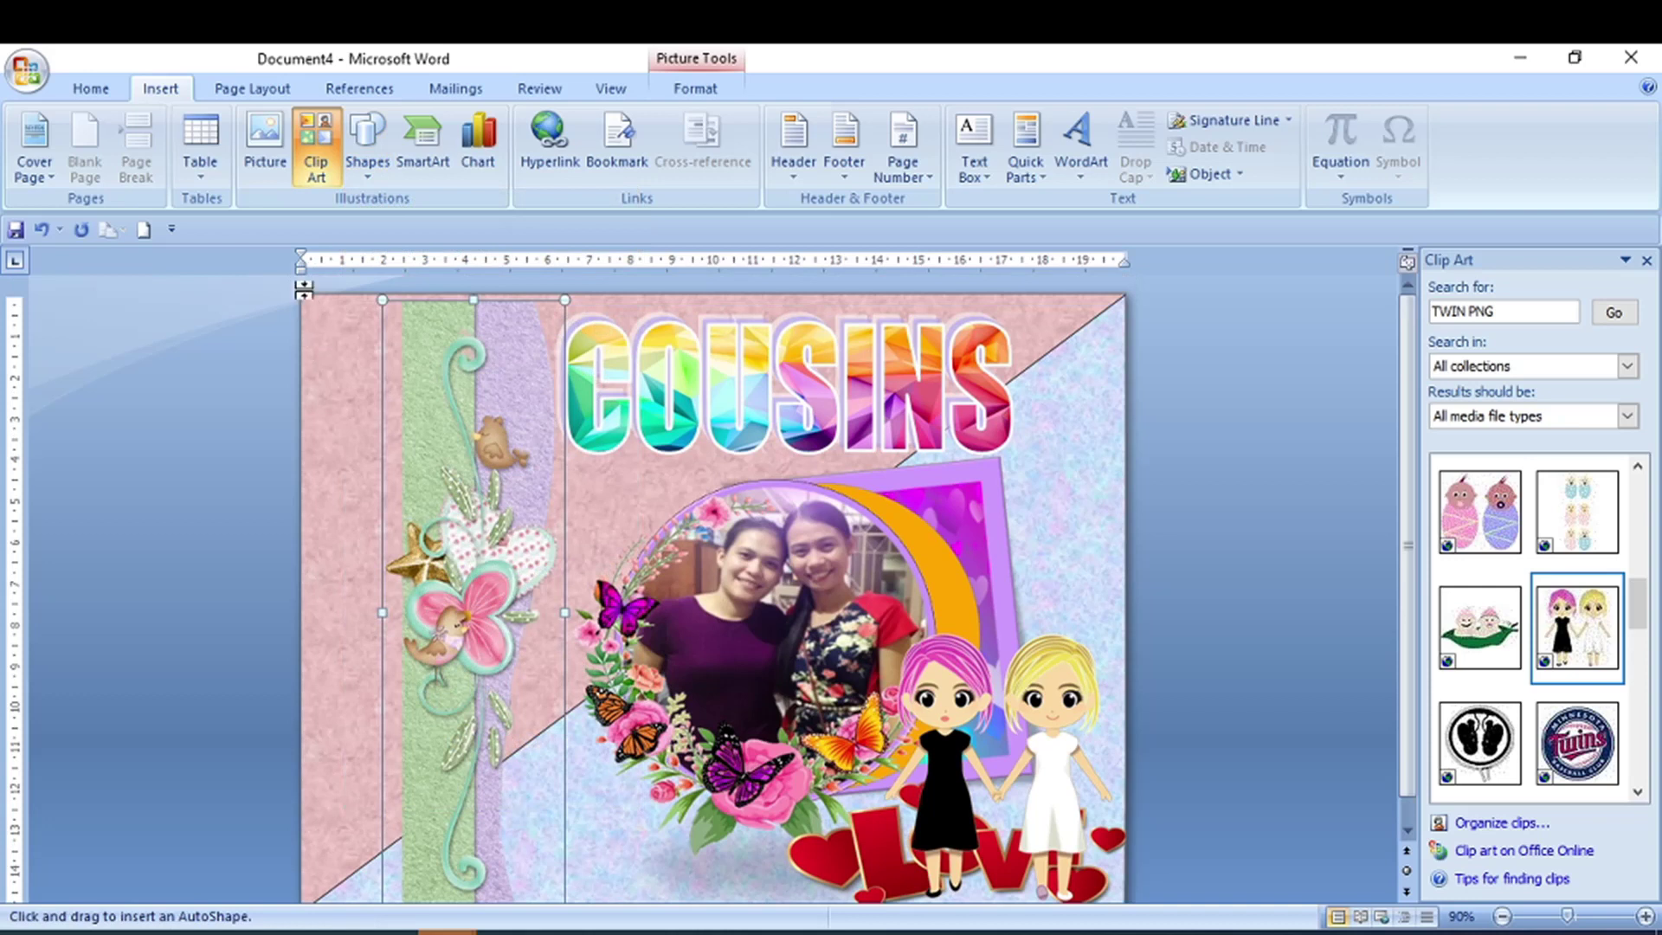
drag(302, 295, 346, 885)
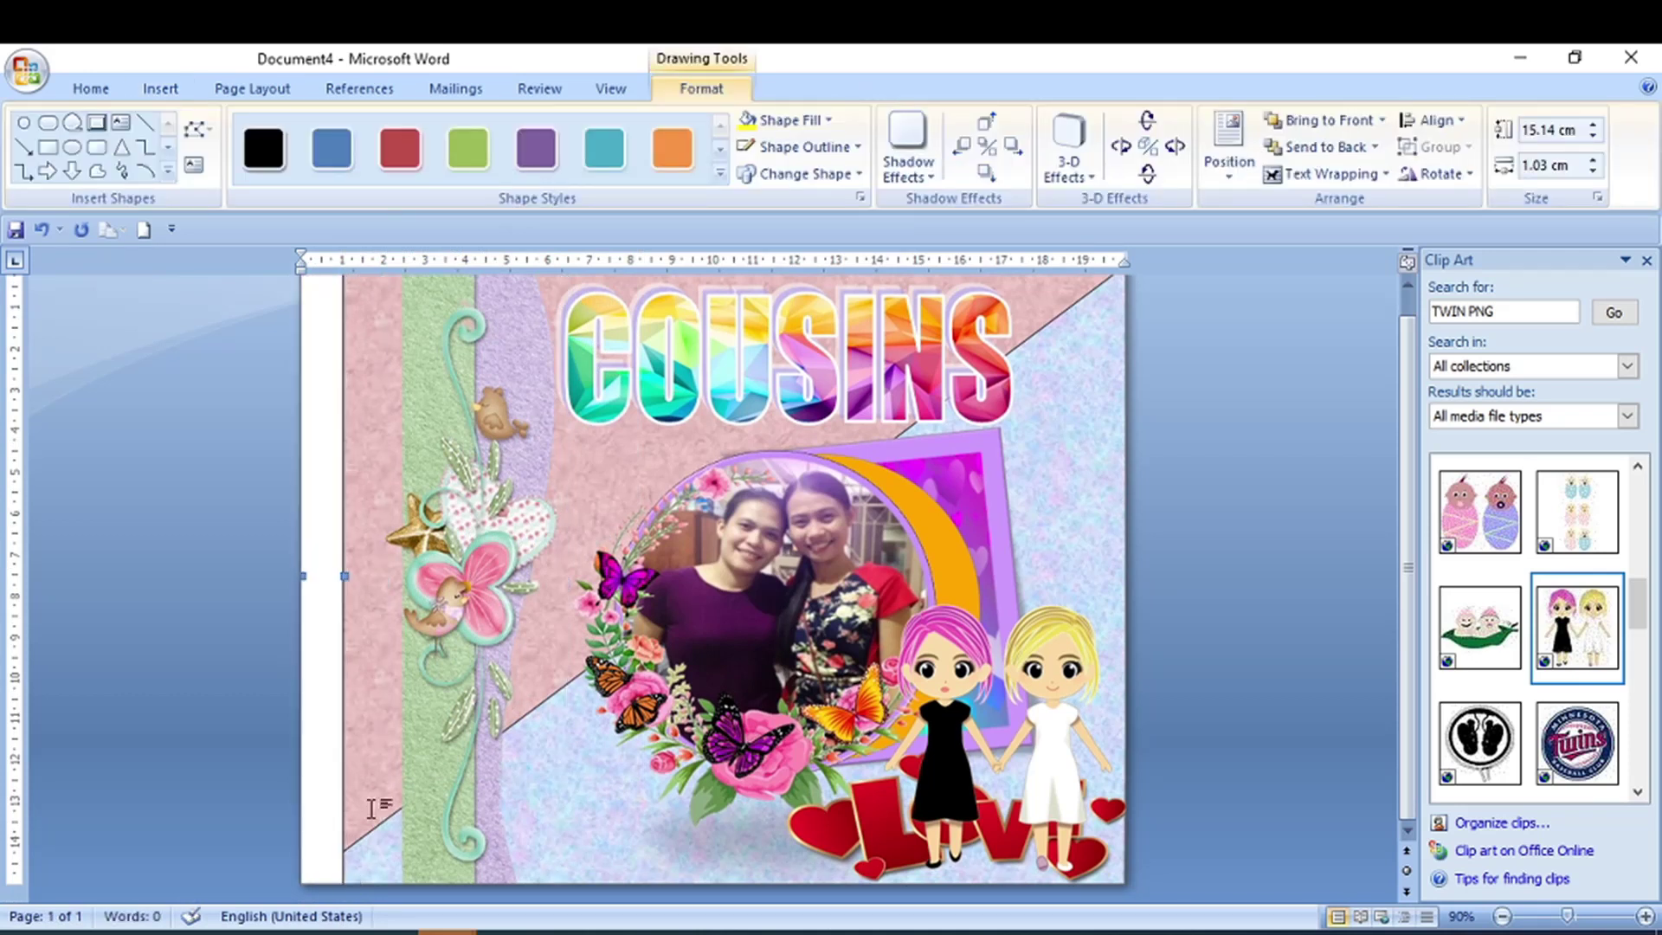
click(721, 174)
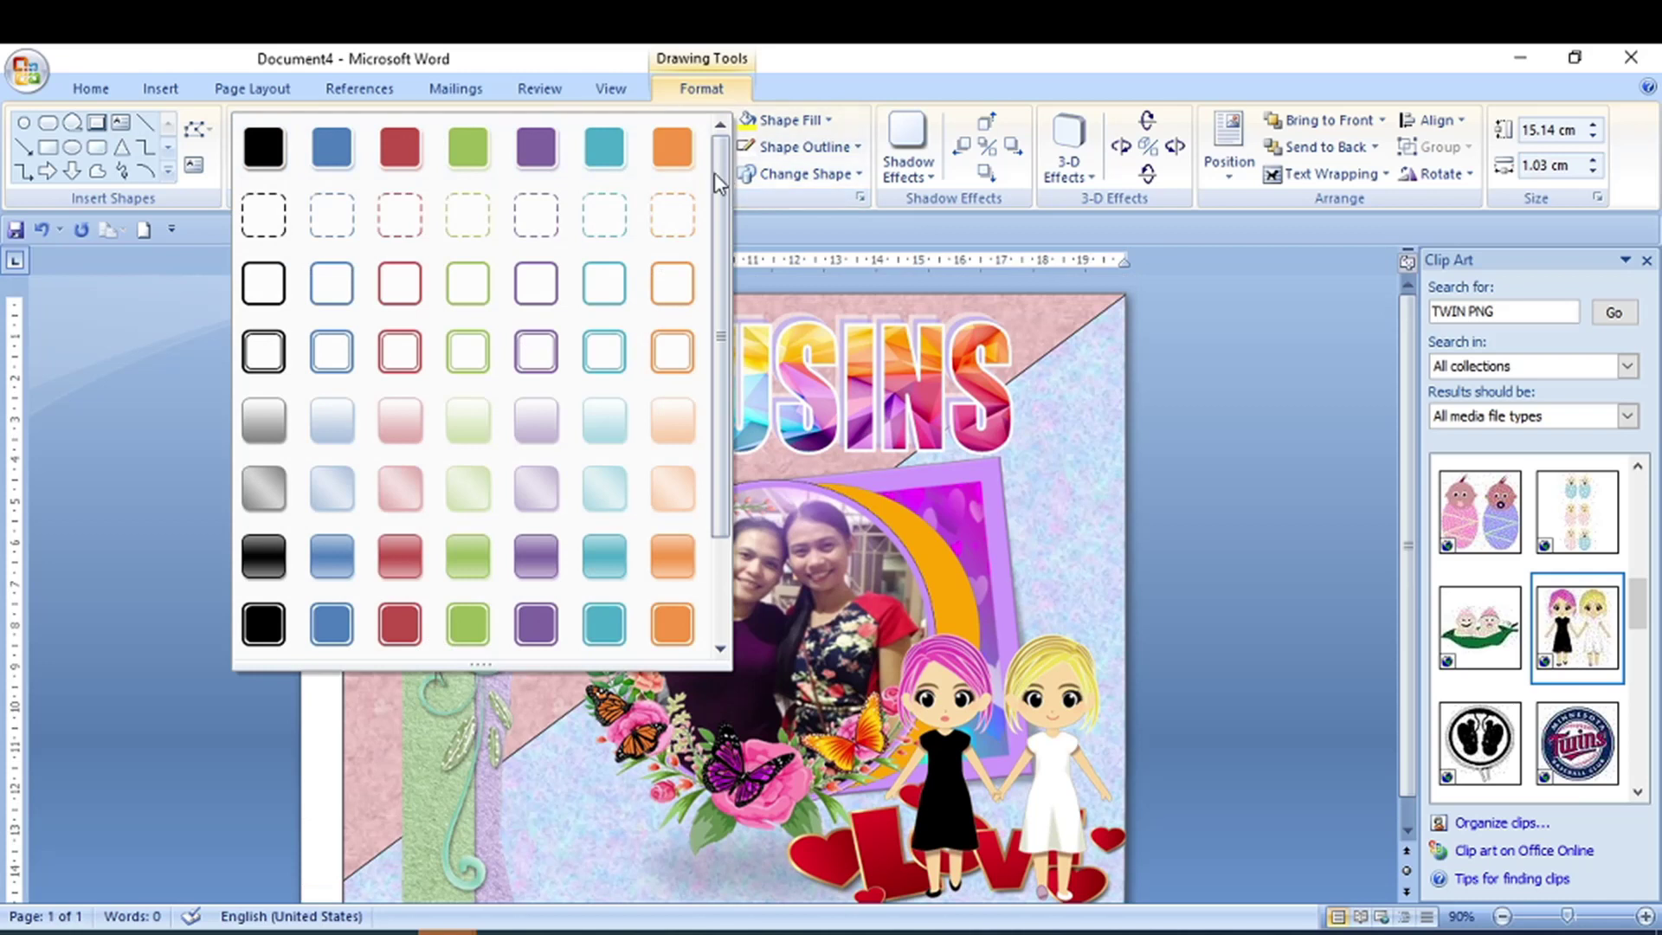
click(478, 509)
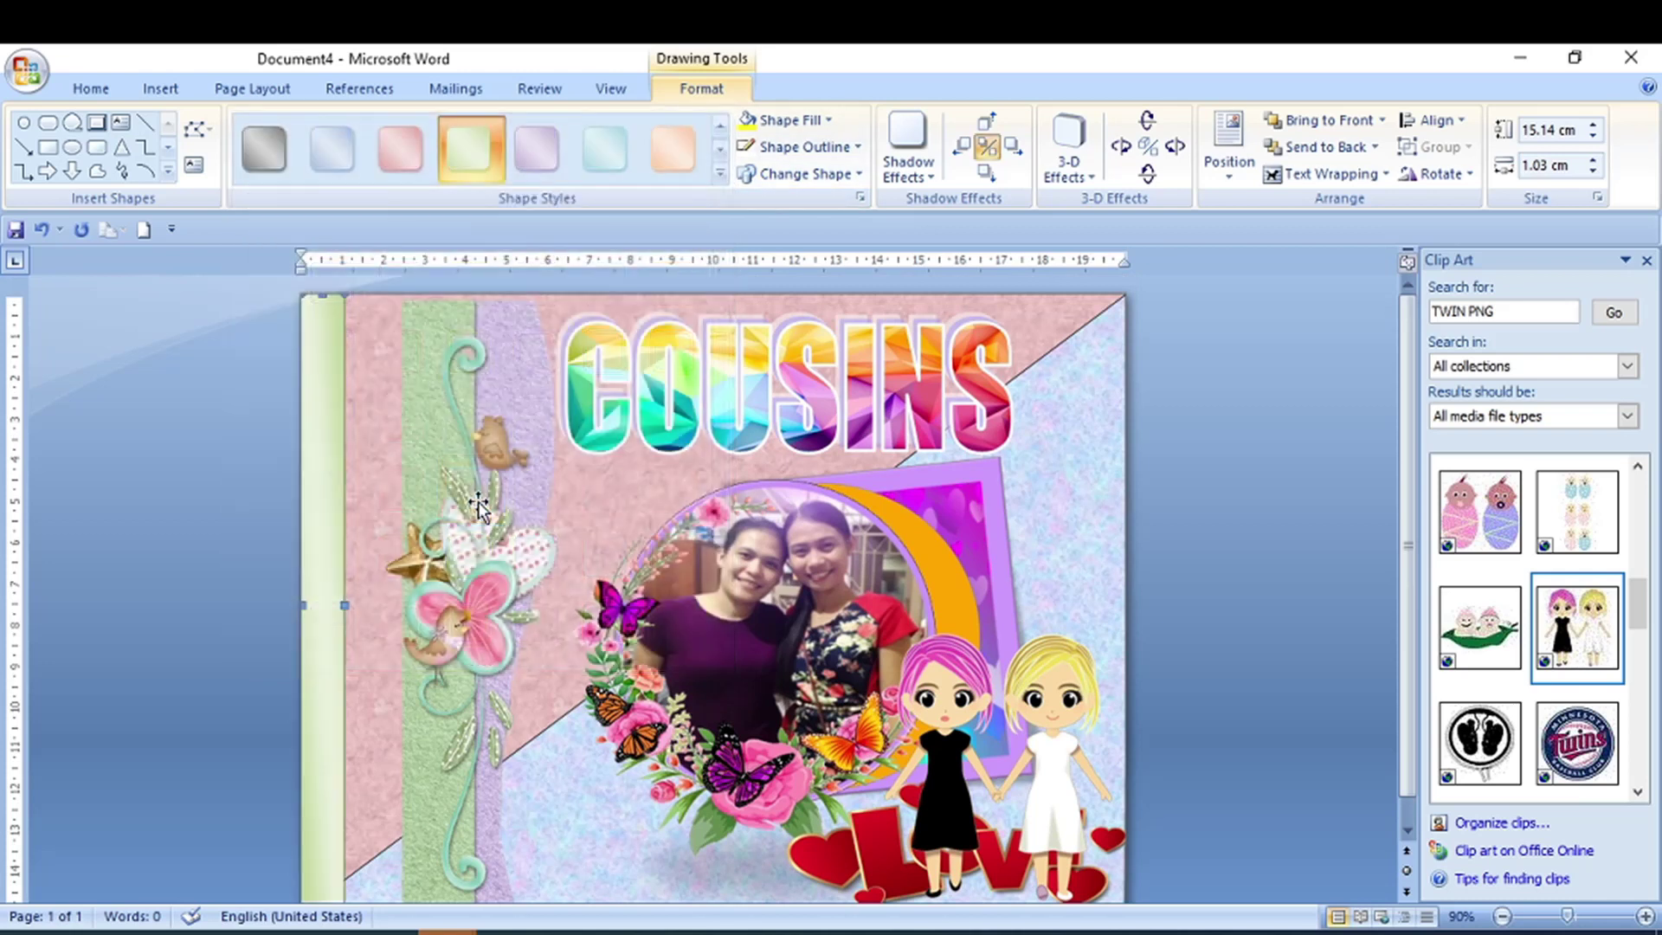
Step: Move the floral border beside the green strip and change its text wrapping
drag(382, 567, 386, 580)
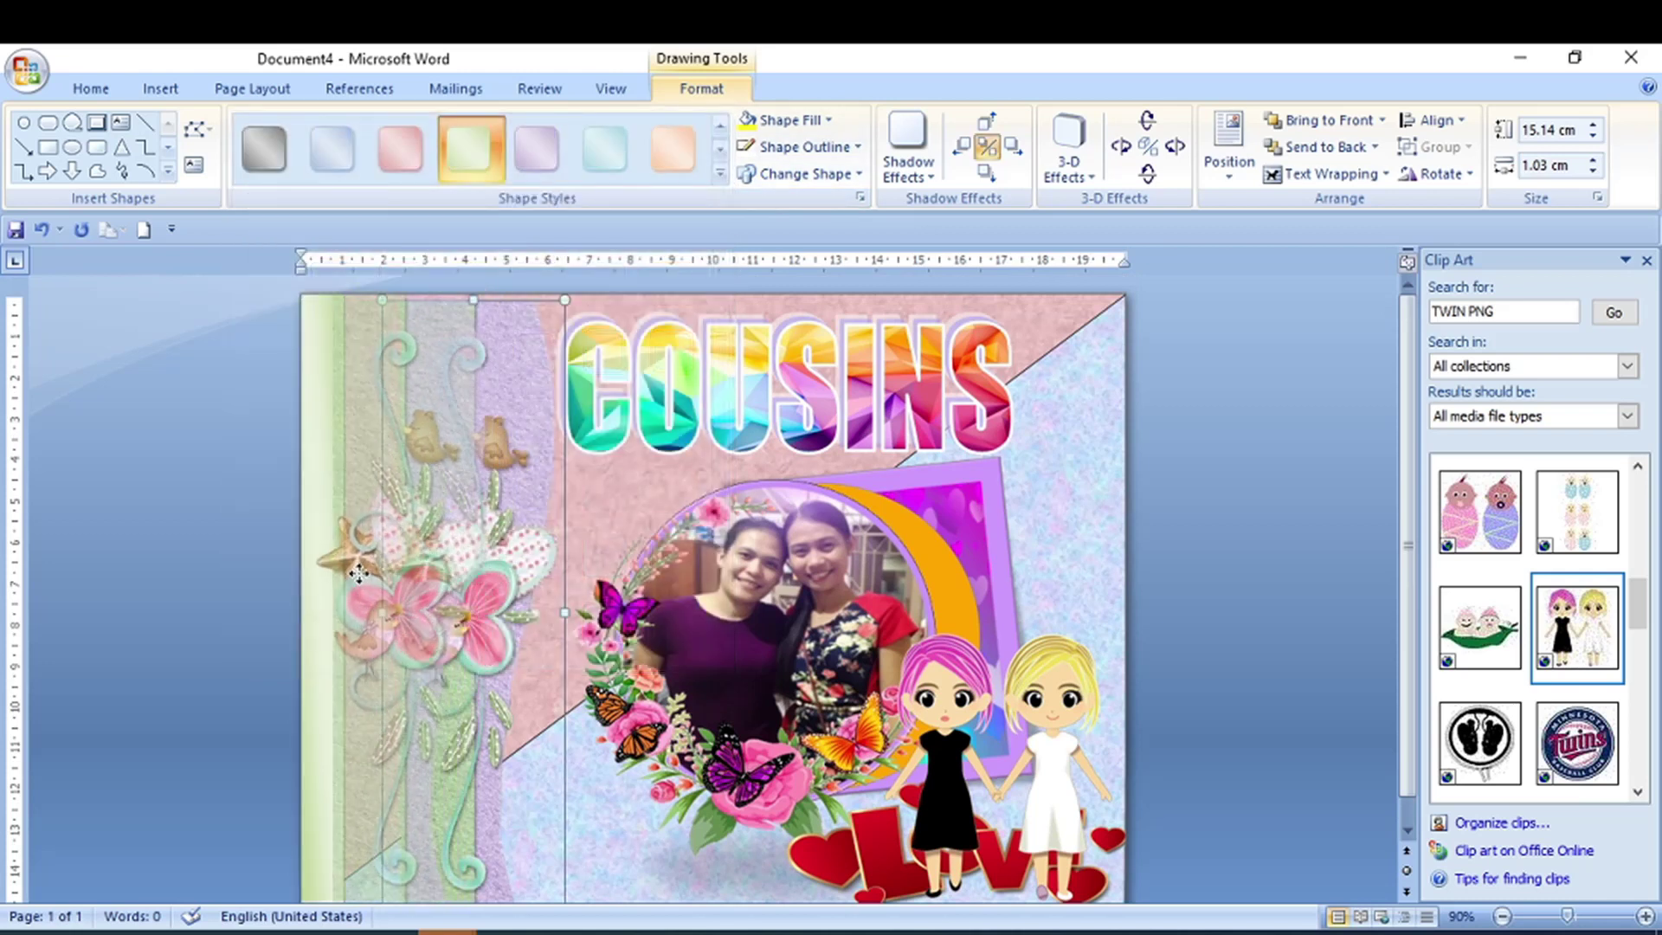
double_click(386, 580)
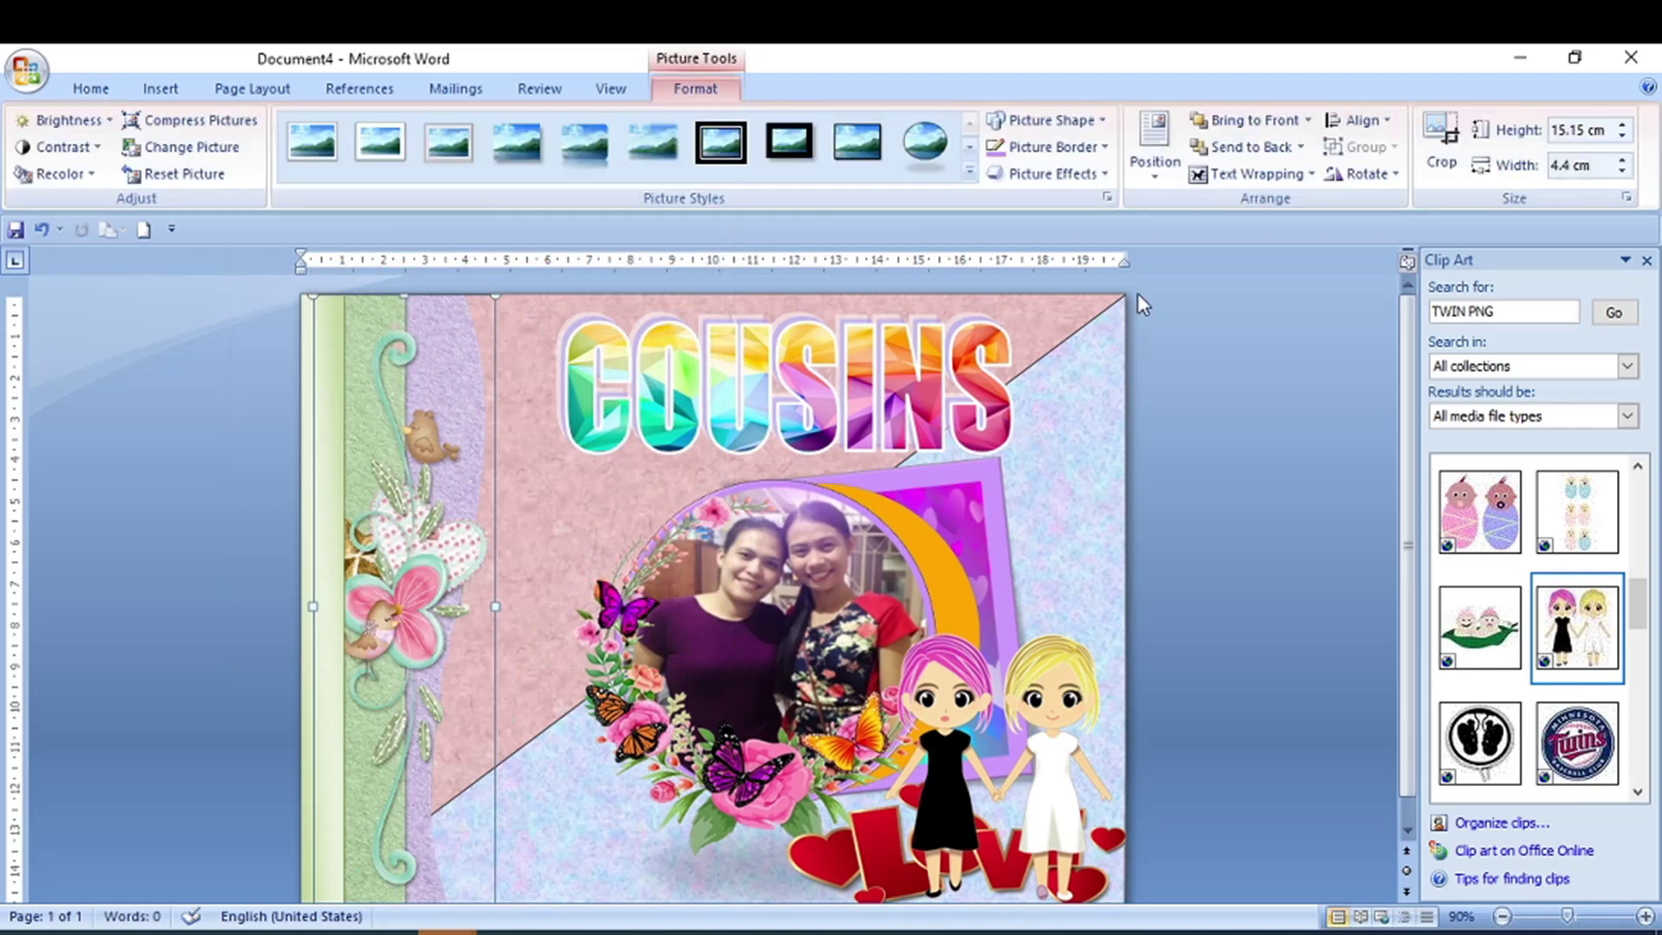
click(1234, 178)
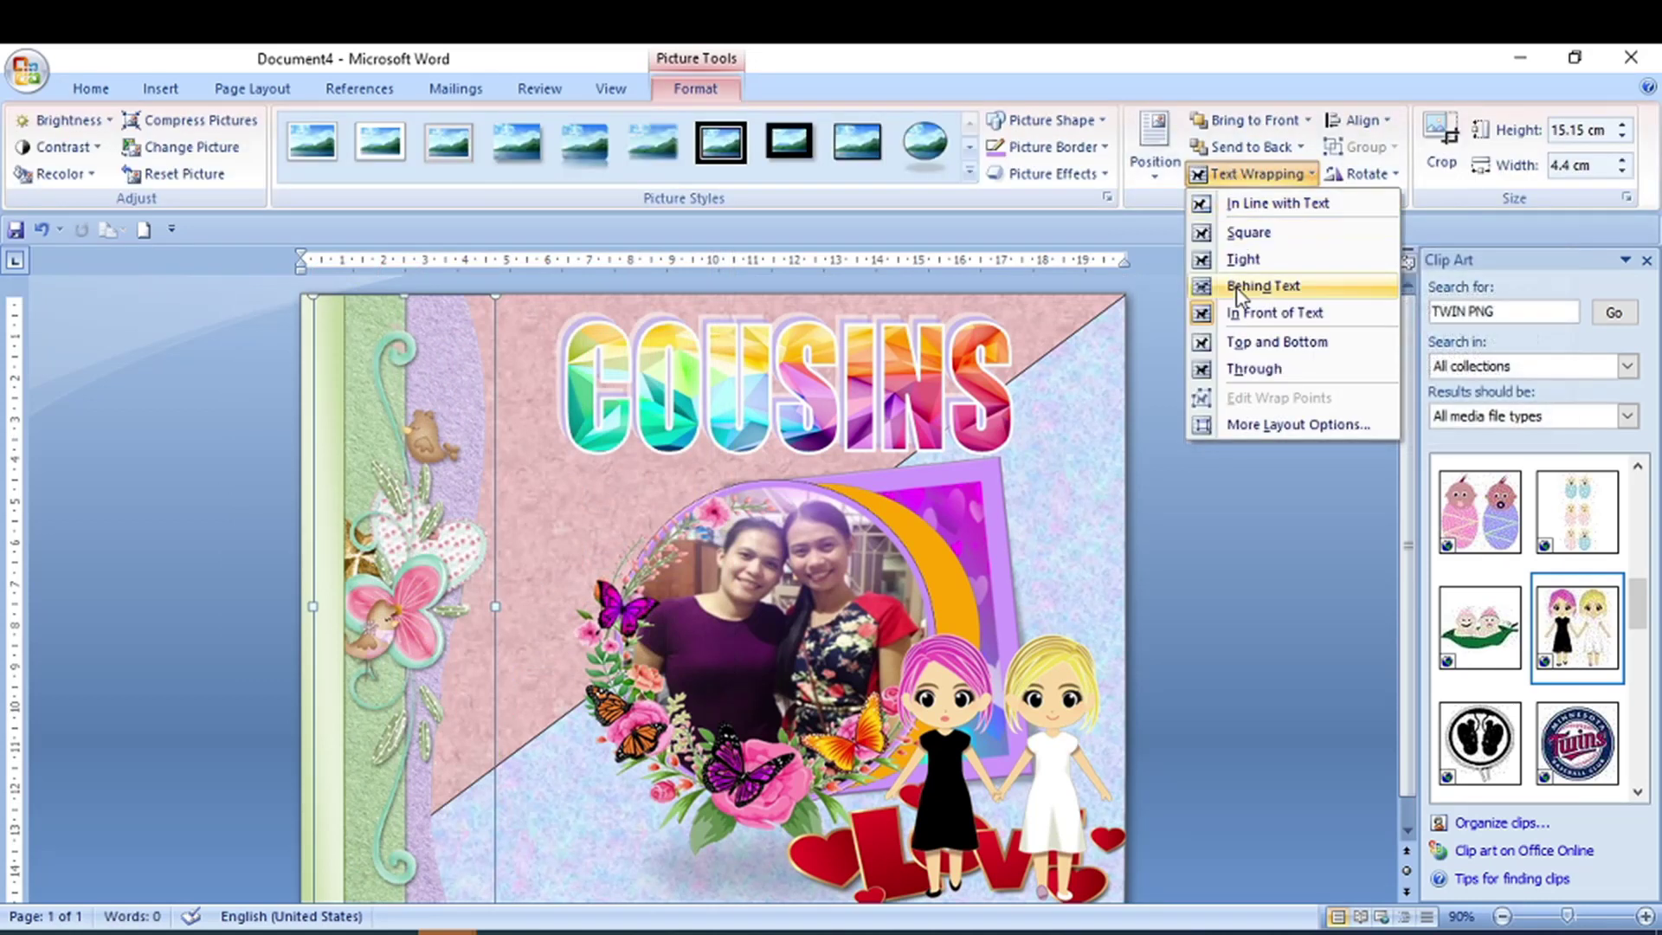
click(1264, 128)
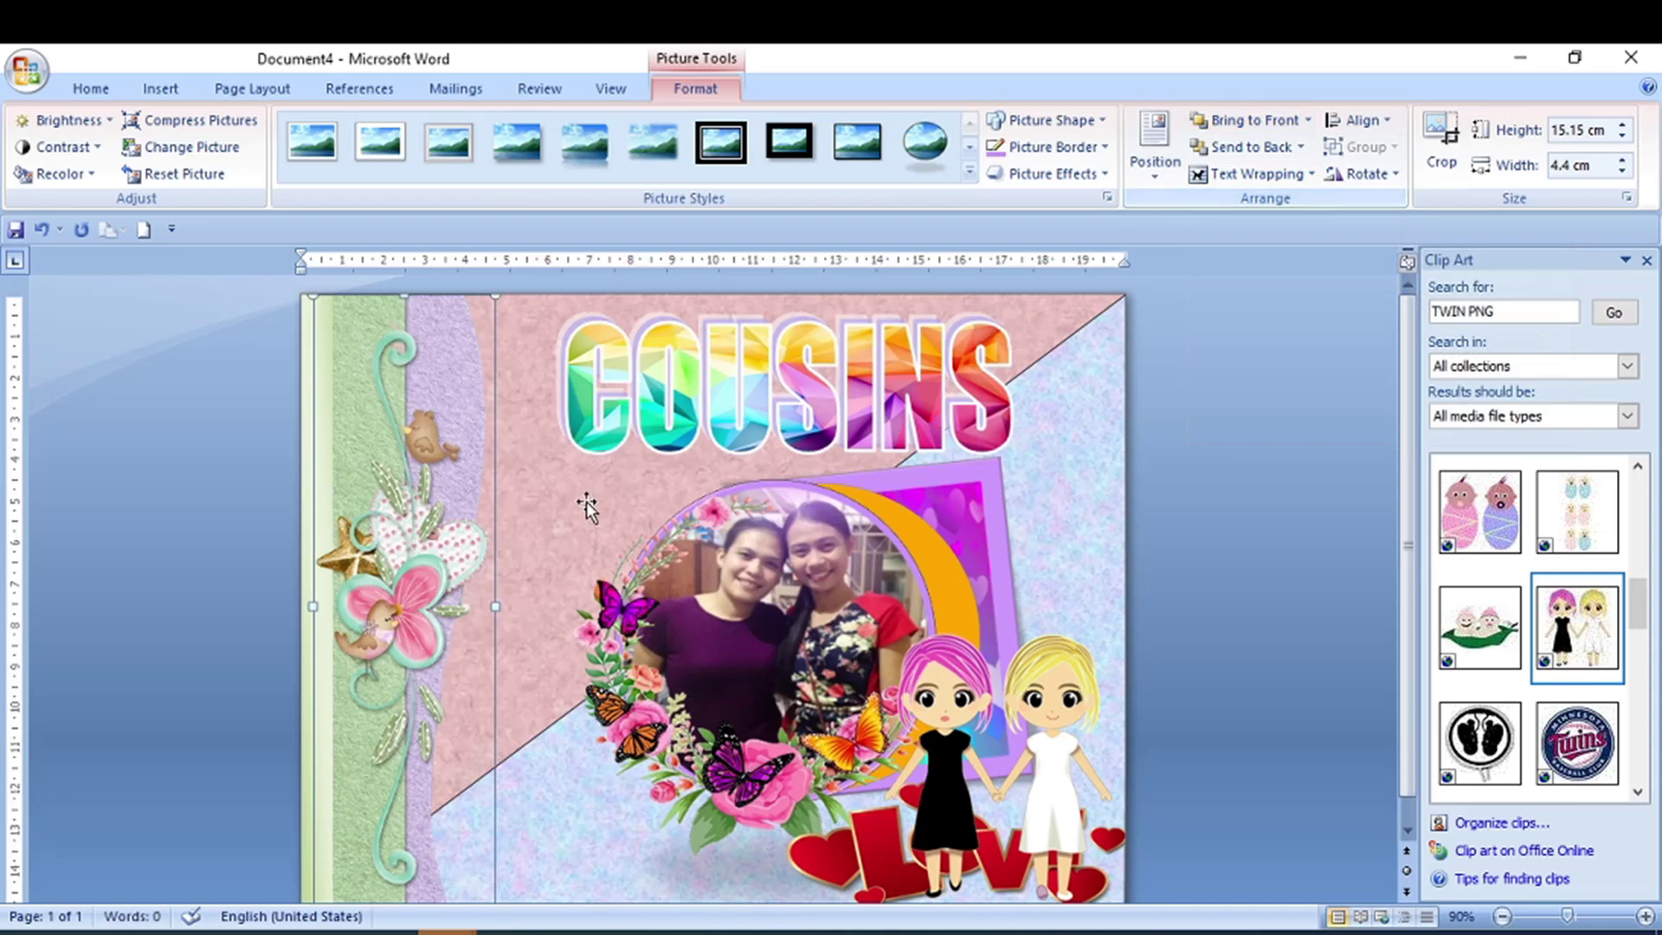
drag(416, 586, 403, 587)
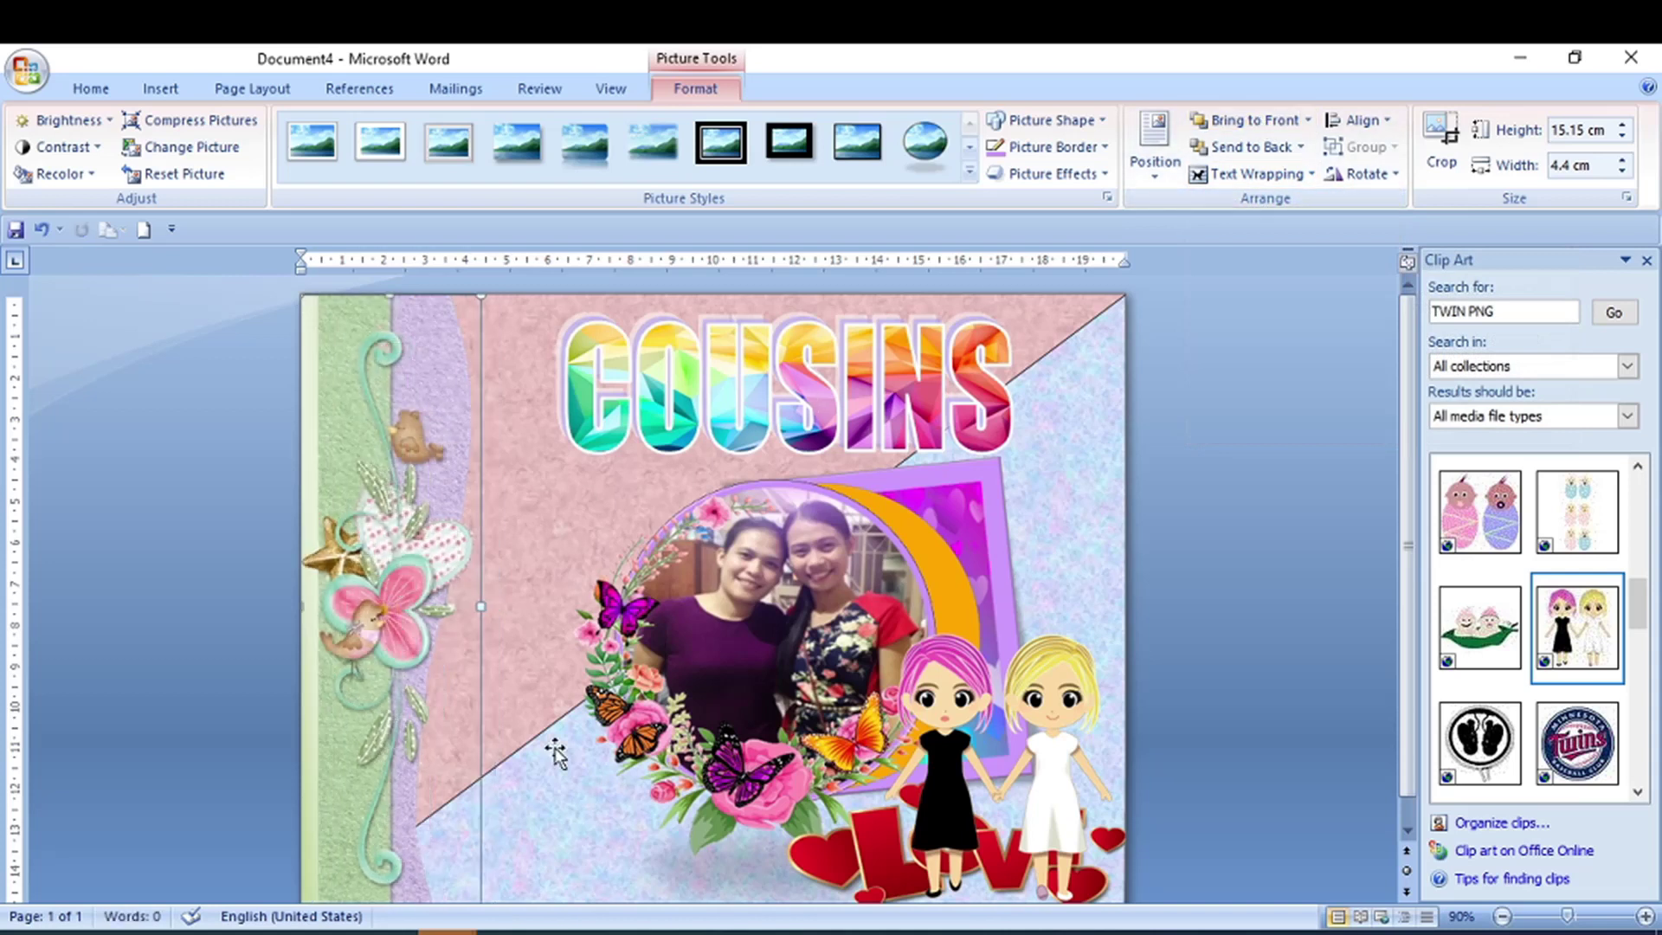
Step: Set the diagonal background shape's outline to No Outline
click(555, 752)
ctrl+scroll(555, 753, down, 2)
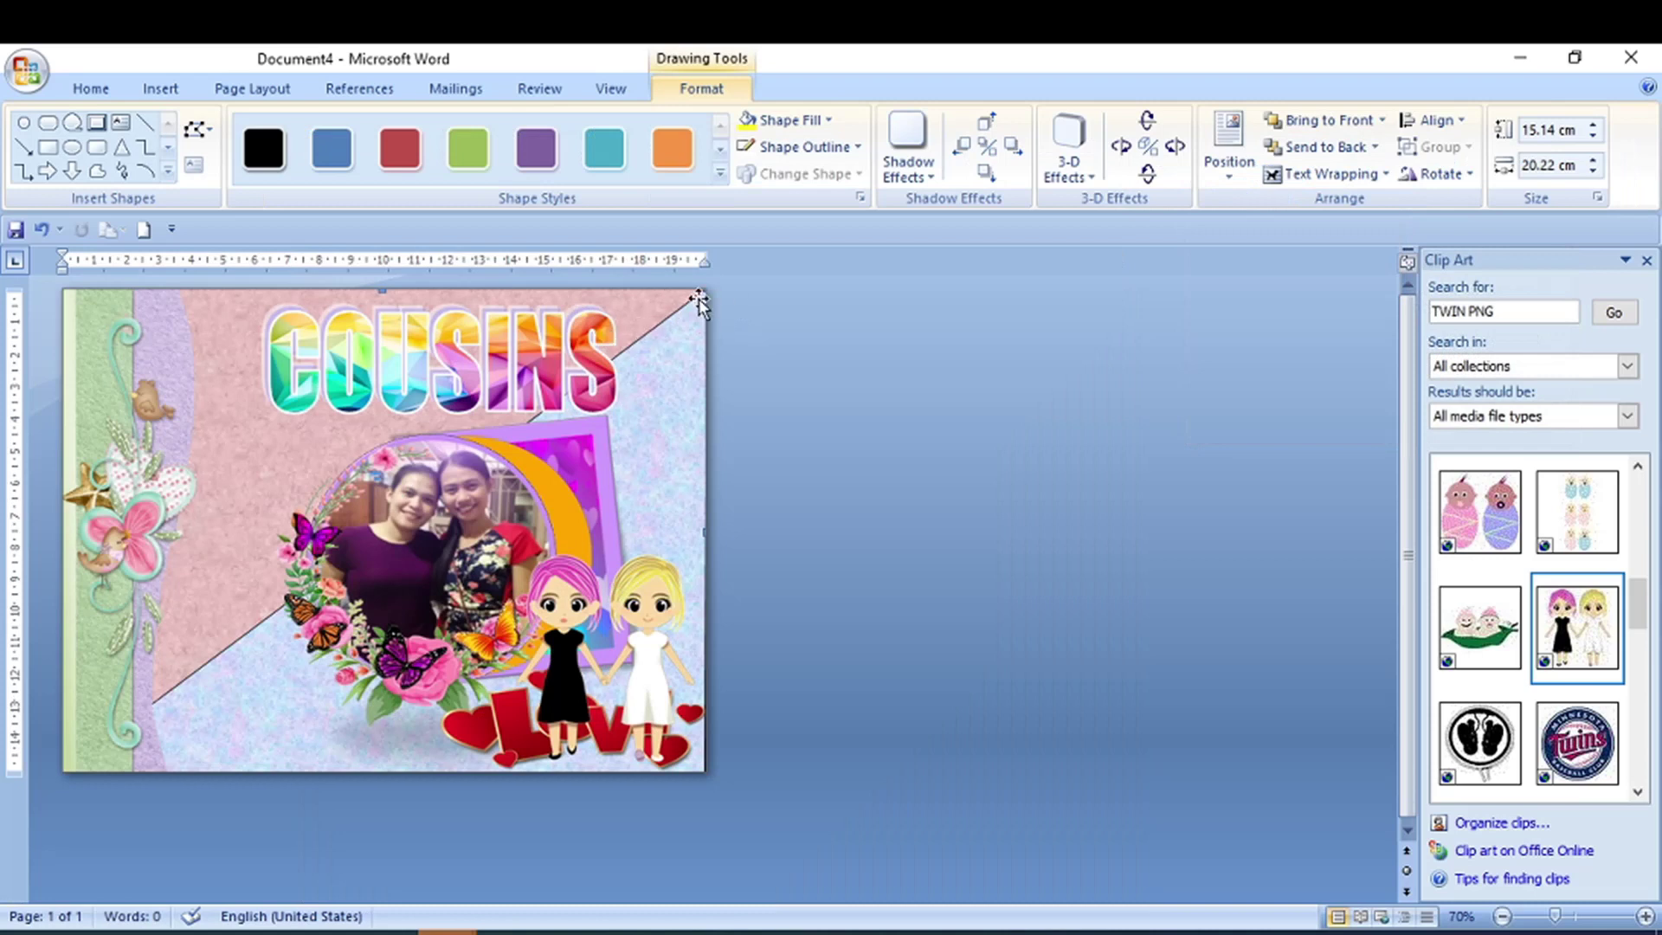
click(855, 147)
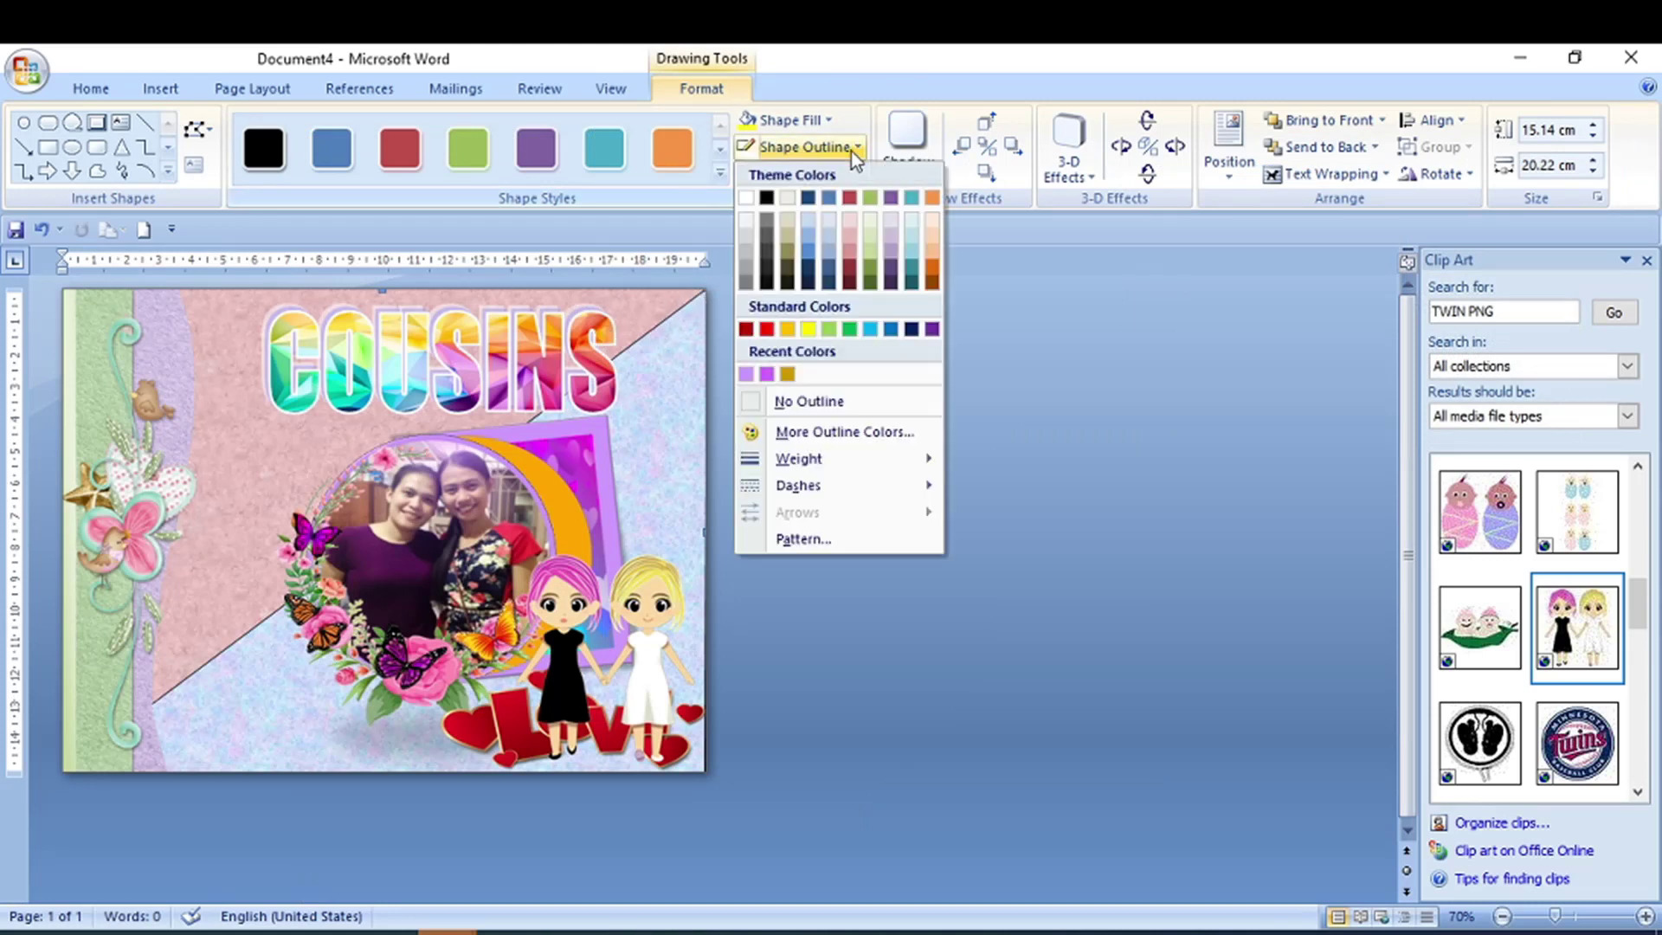
click(773, 405)
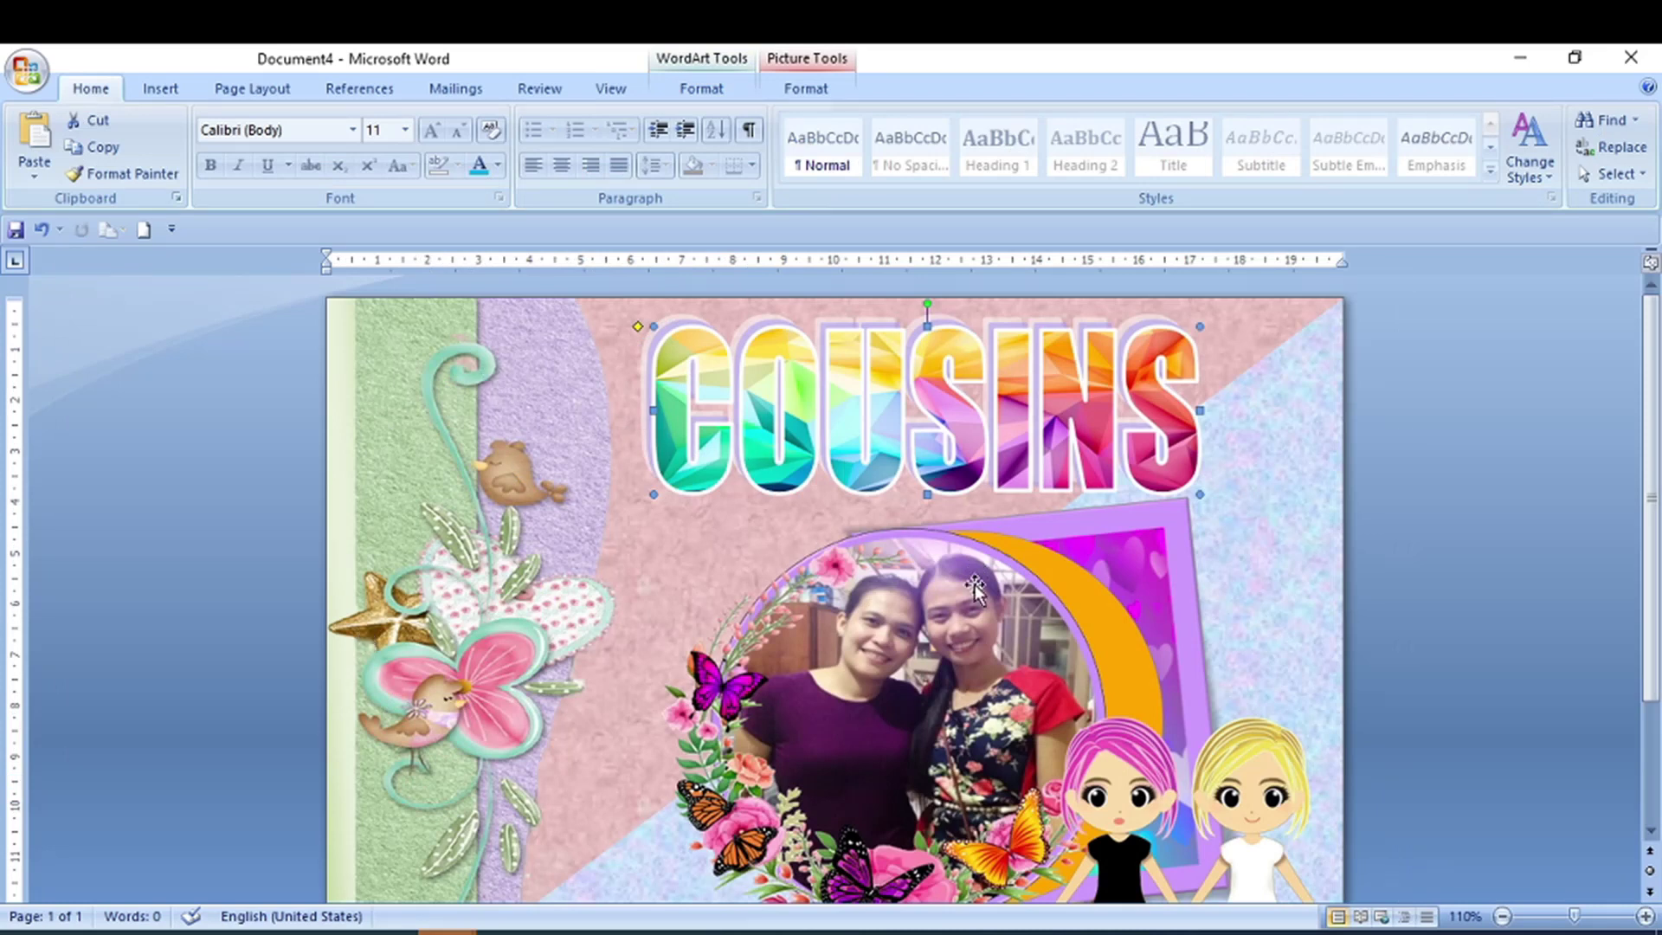
Step: Resize the cartoon girls slightly and lower them onto the LOVE hearts
scroll(870, 573, down, 3)
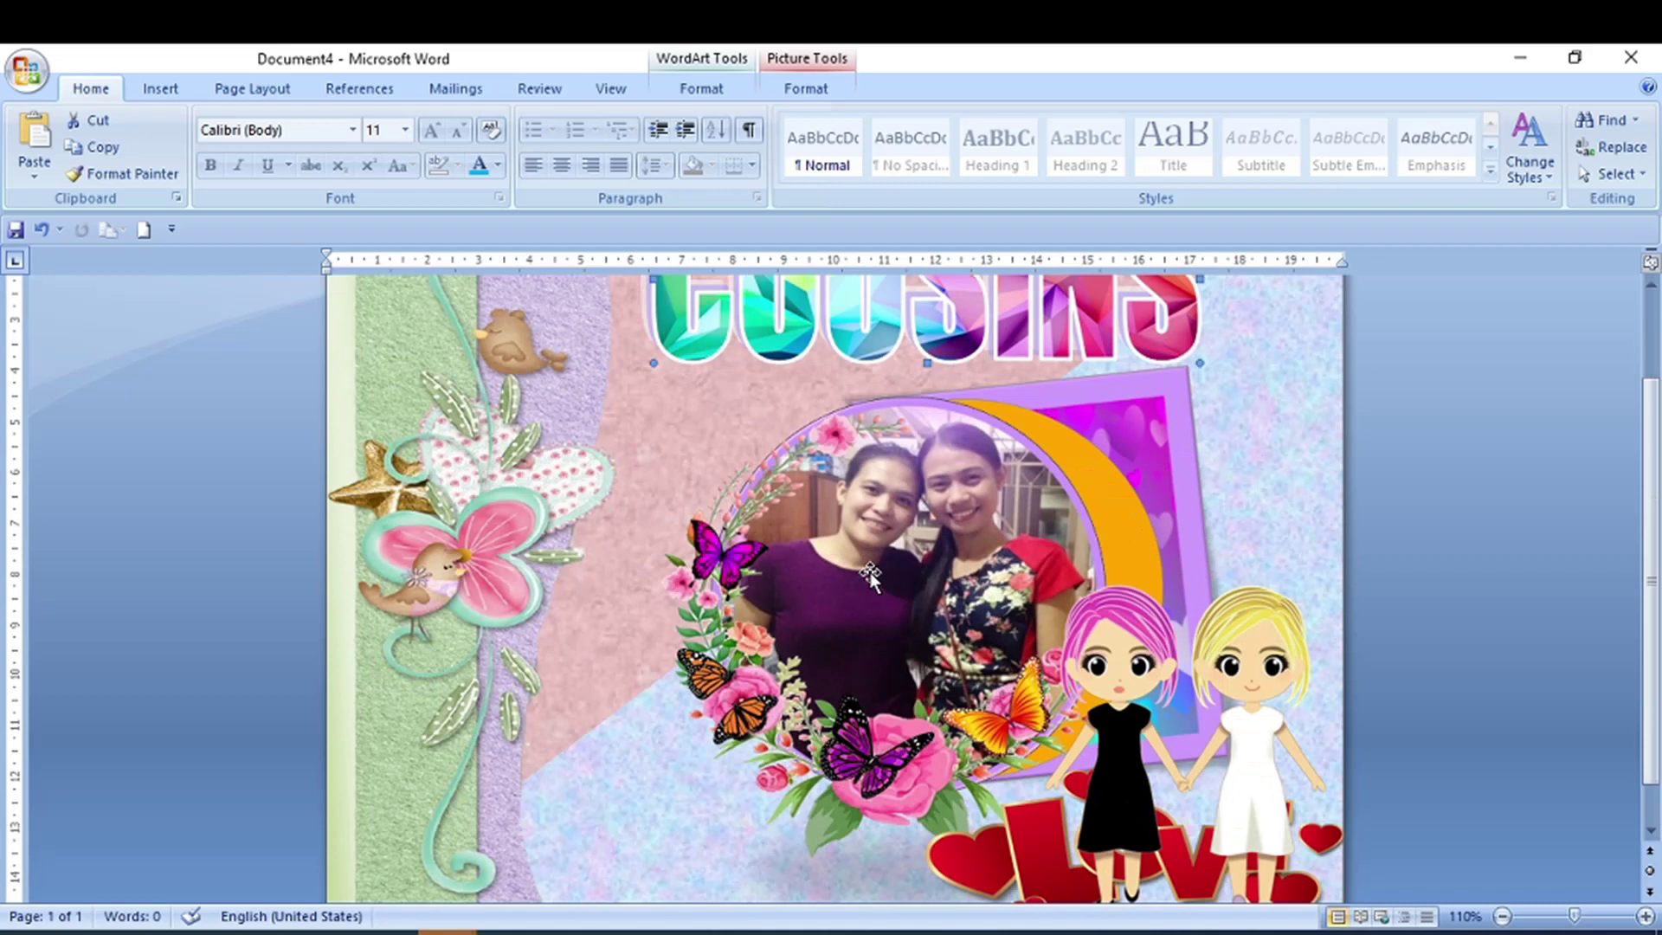
scroll(870, 574, down, 1)
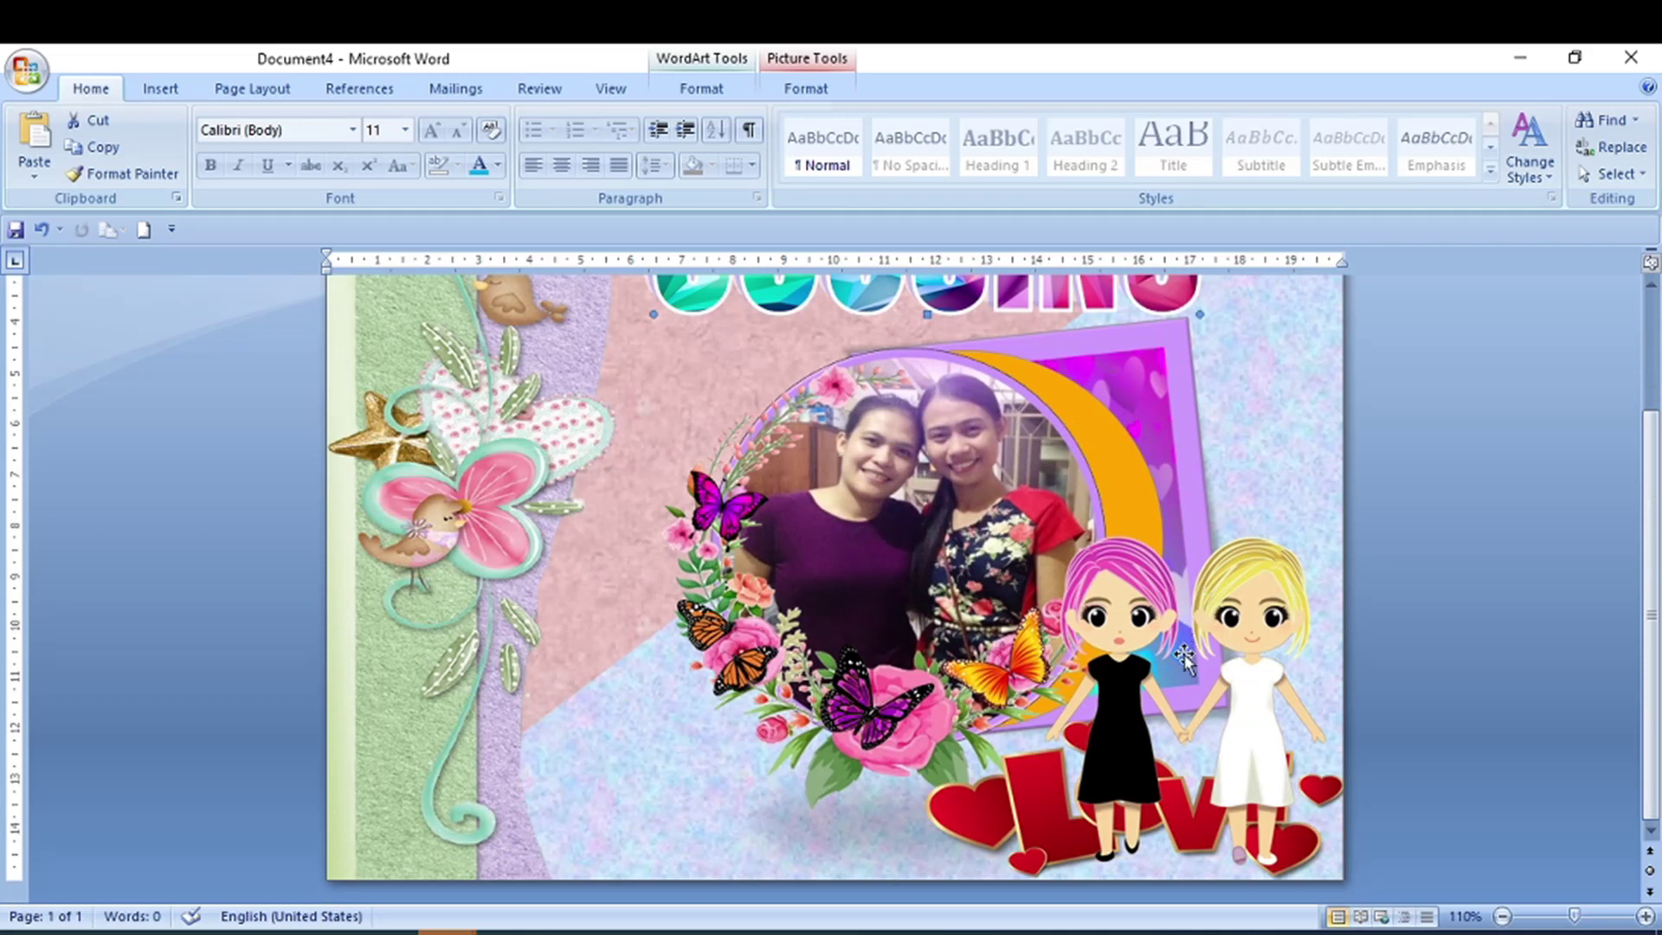
click(1239, 715)
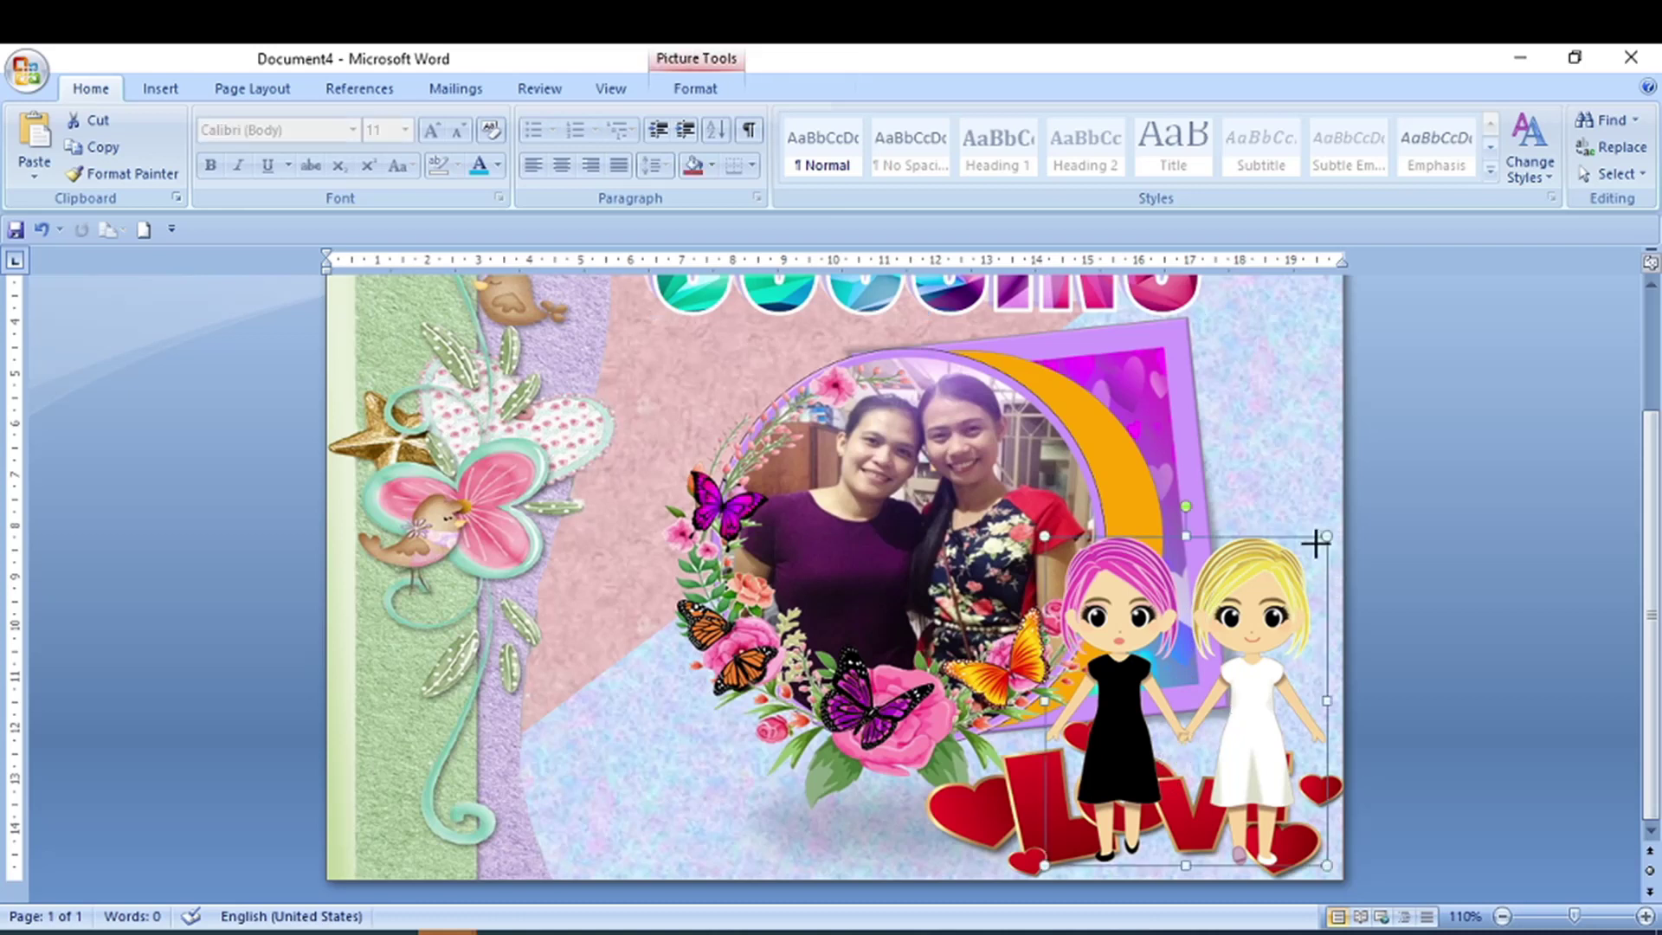
drag(1315, 543, 1304, 561)
drag(1232, 700, 1248, 631)
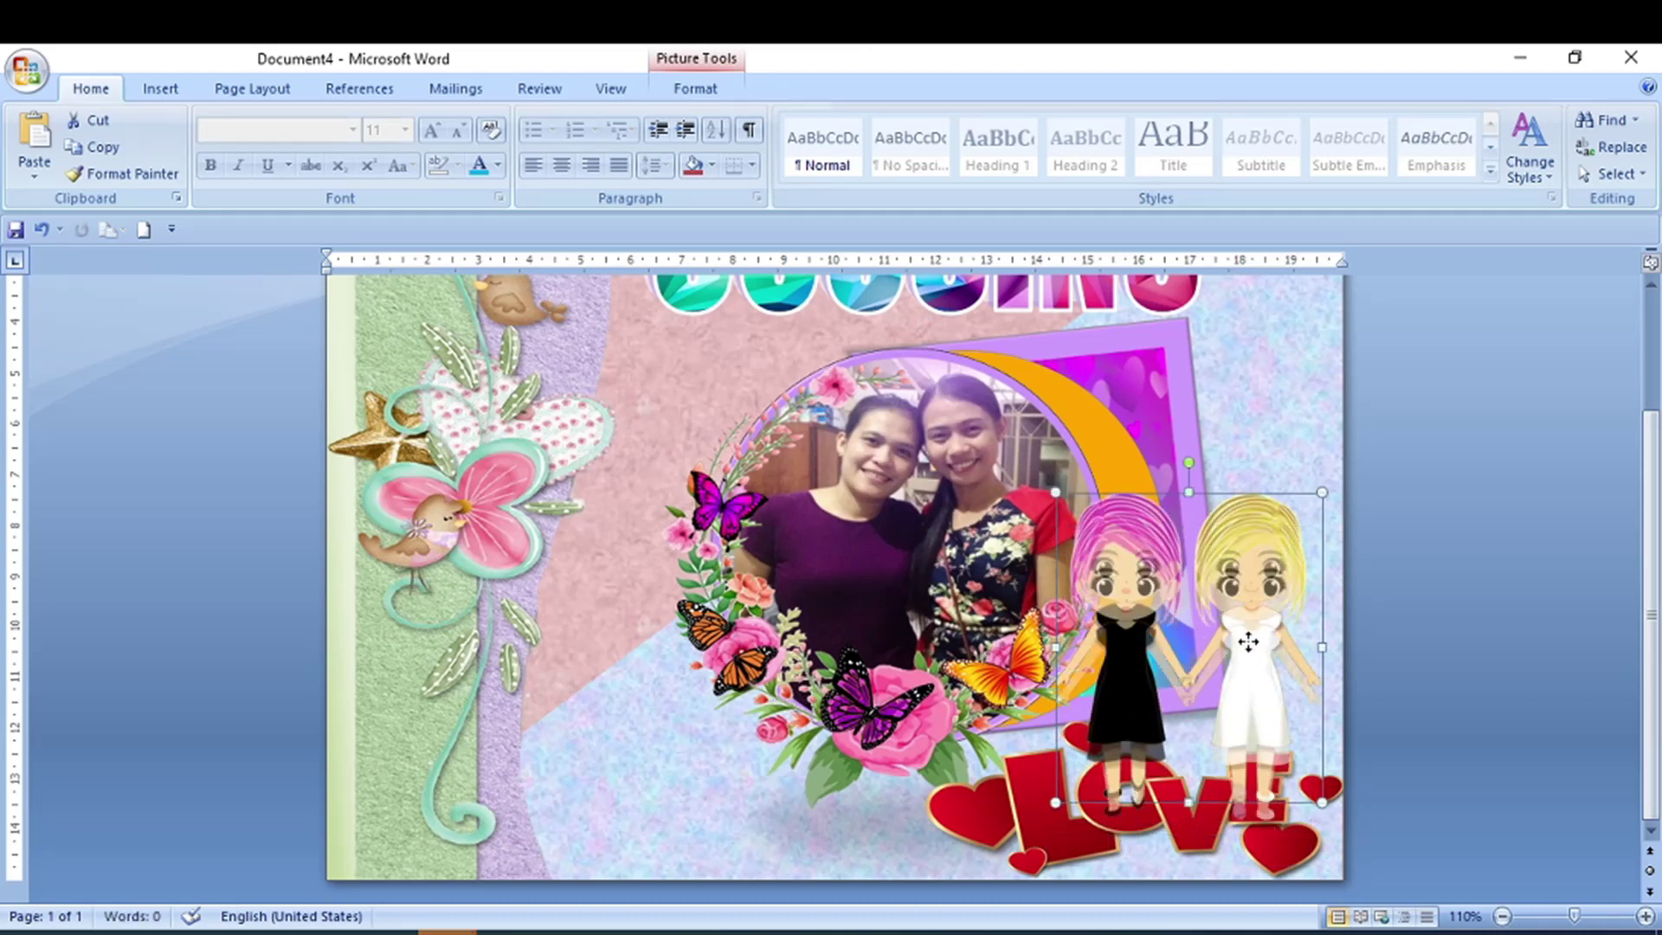
drag(1248, 630, 1250, 645)
scroll(1426, 635, up, 3)
click(1429, 632)
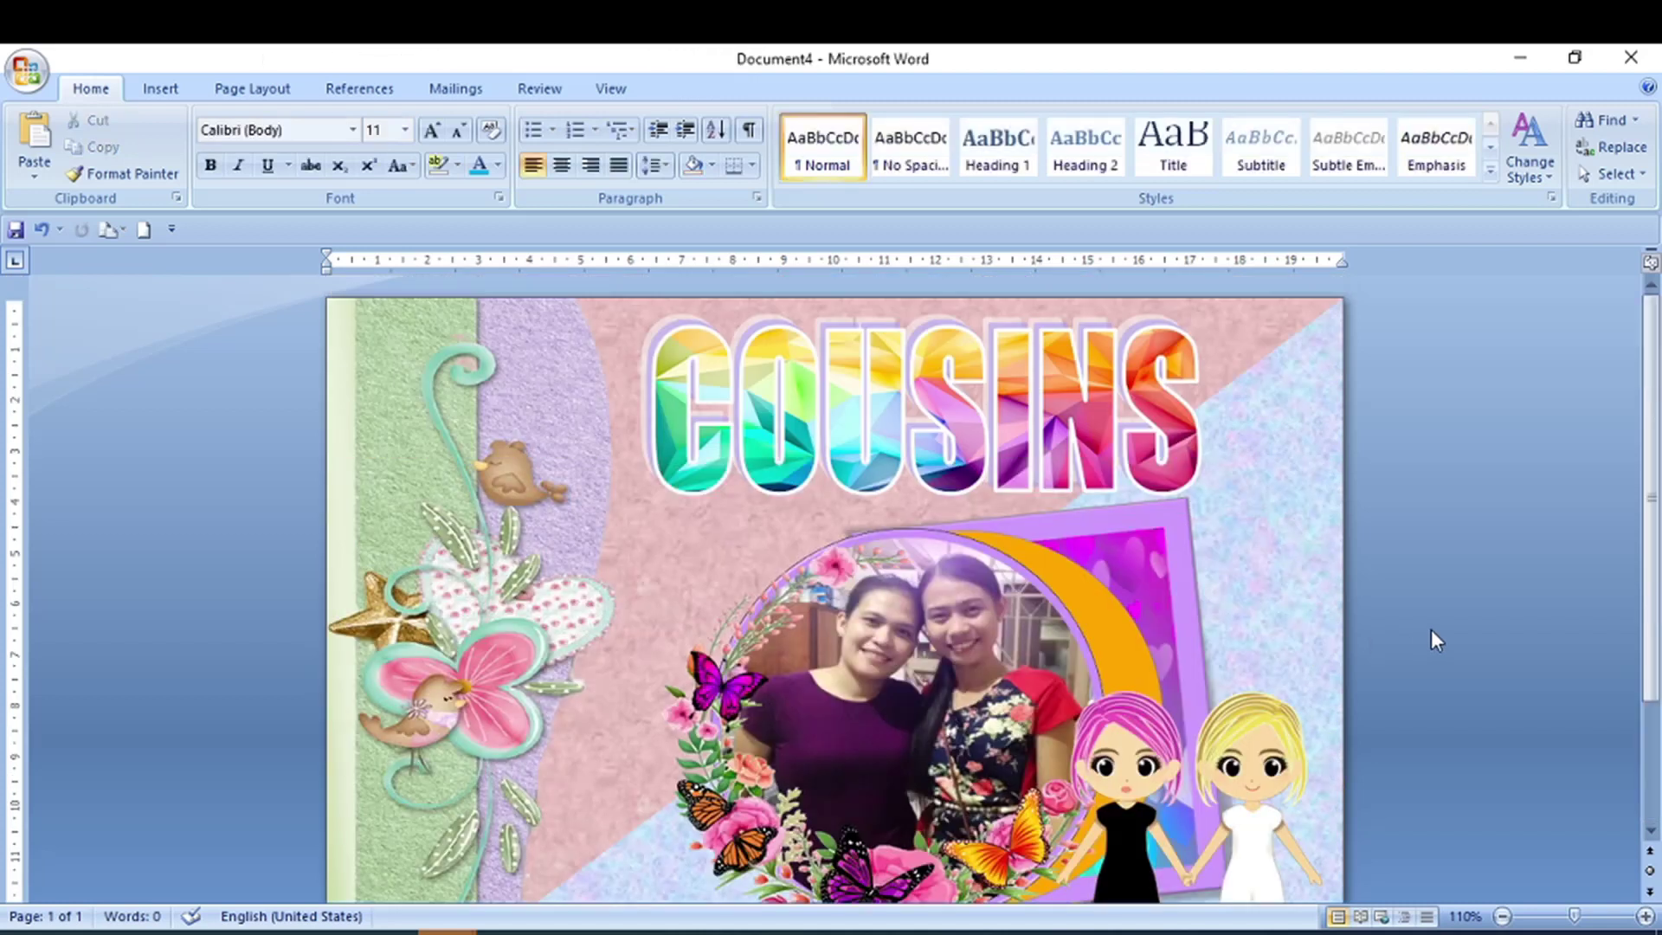
Step: Shift the LOVE hearts picture slightly to the left
ctrl+scroll(1048, 605, down, 1)
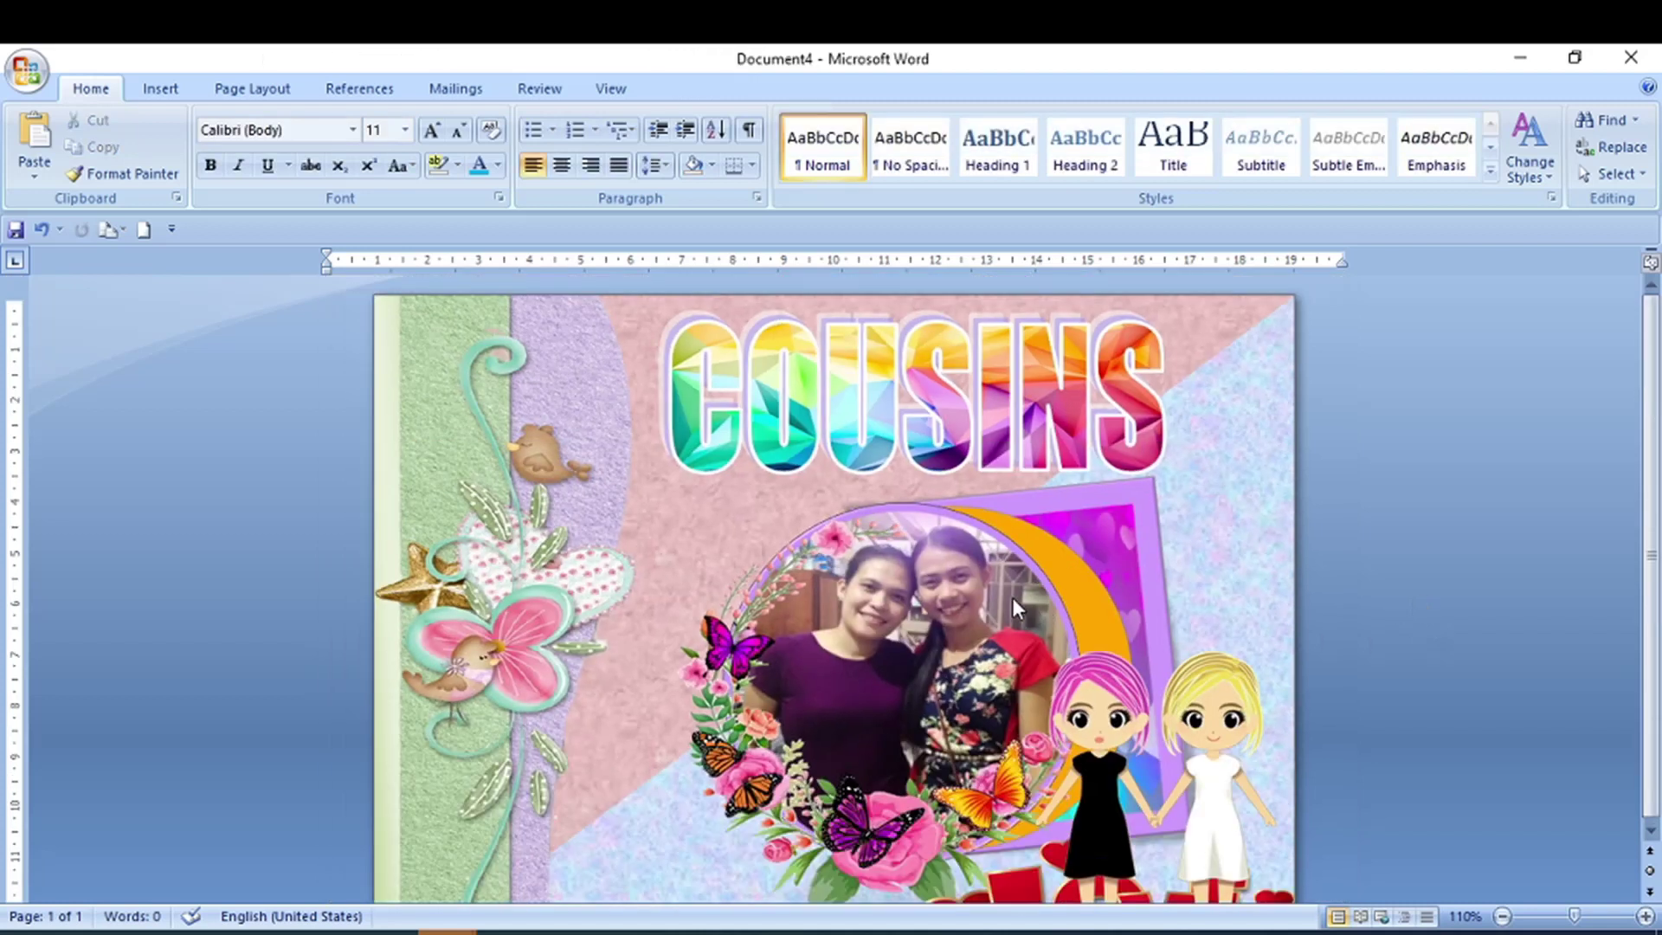
ctrl+scroll(1013, 602, down, 3)
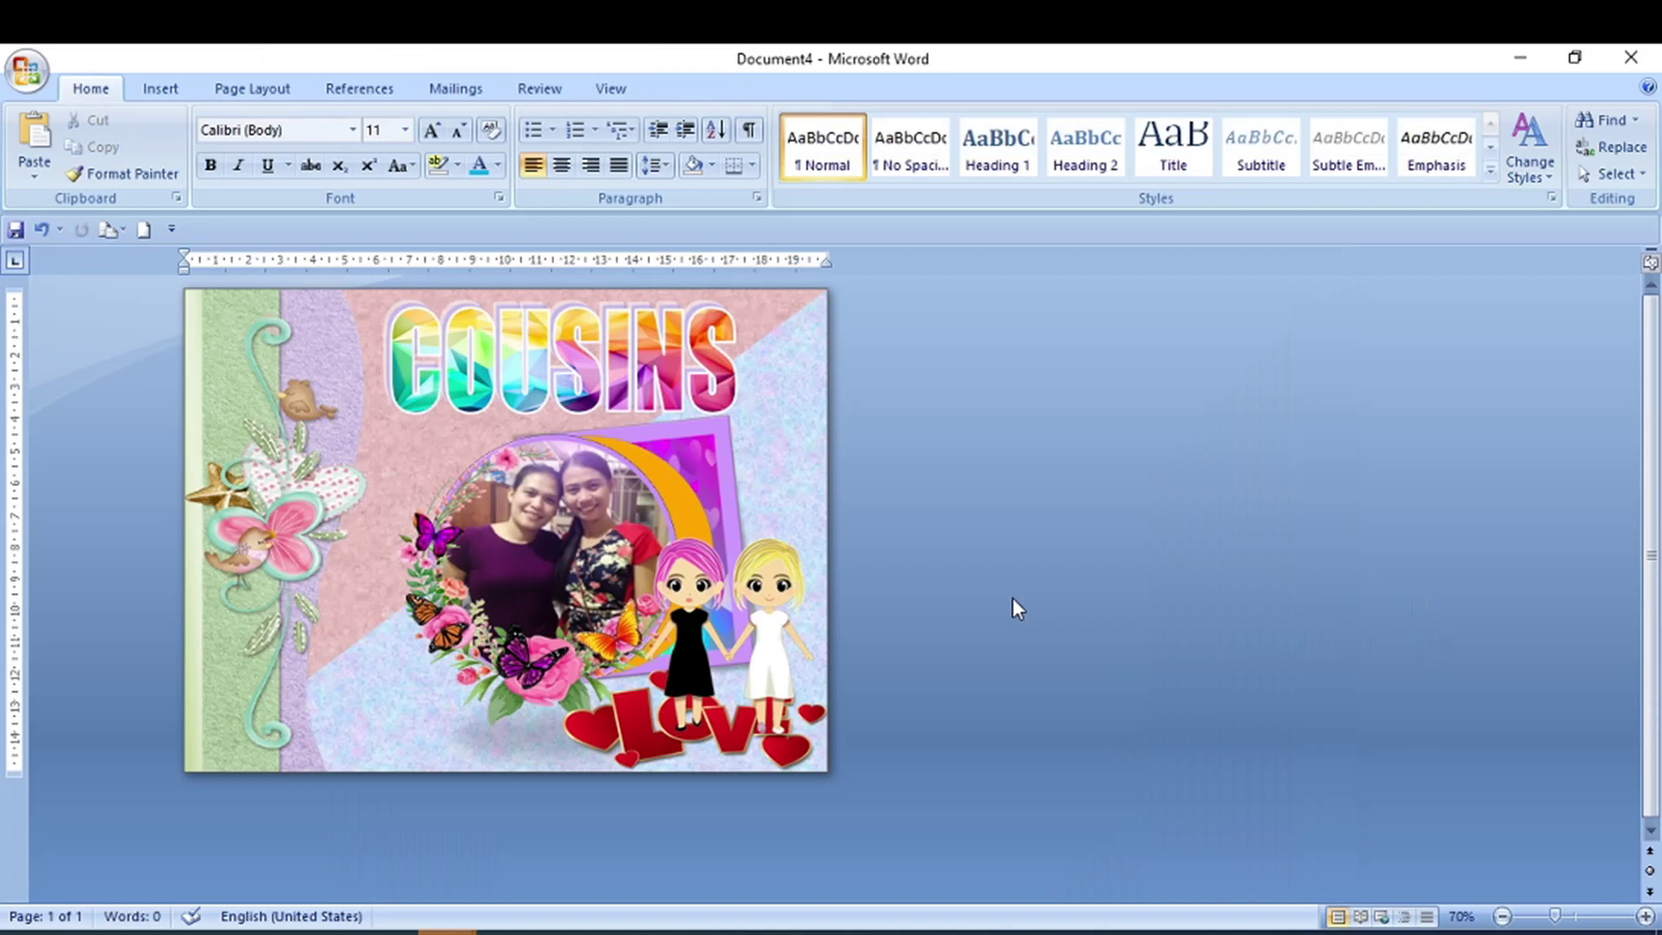
click(641, 705)
drag(550, 723, 530, 723)
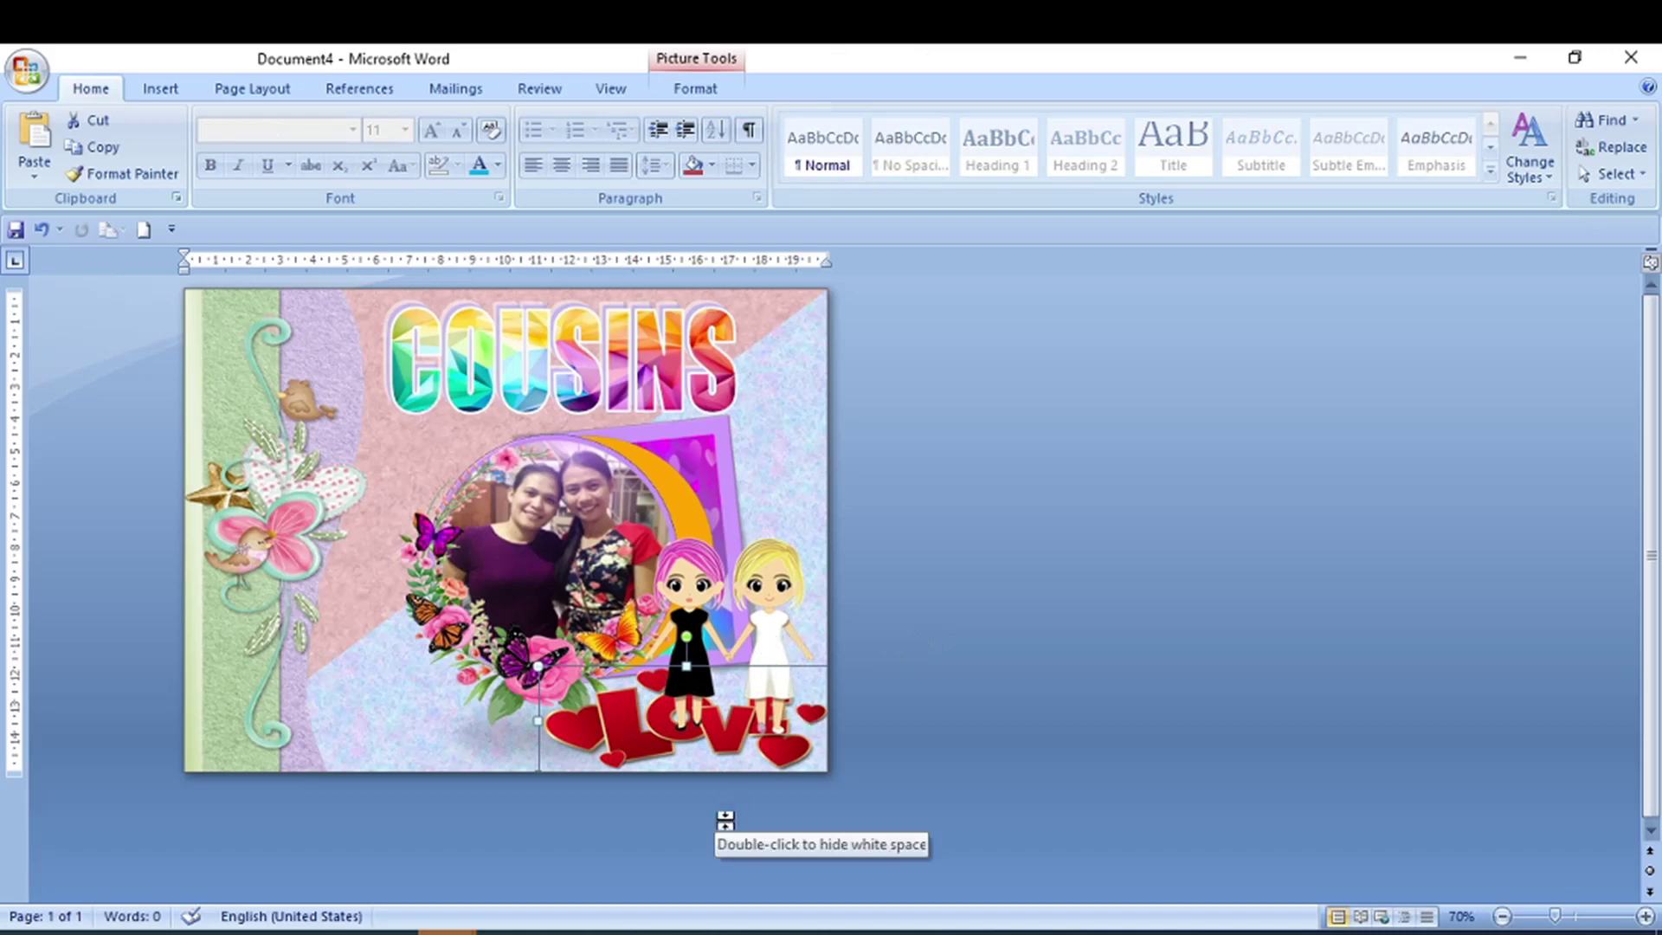
Step: Stretch the cartoon girls taller so their feet overlap the LOVE lettering
click(726, 580)
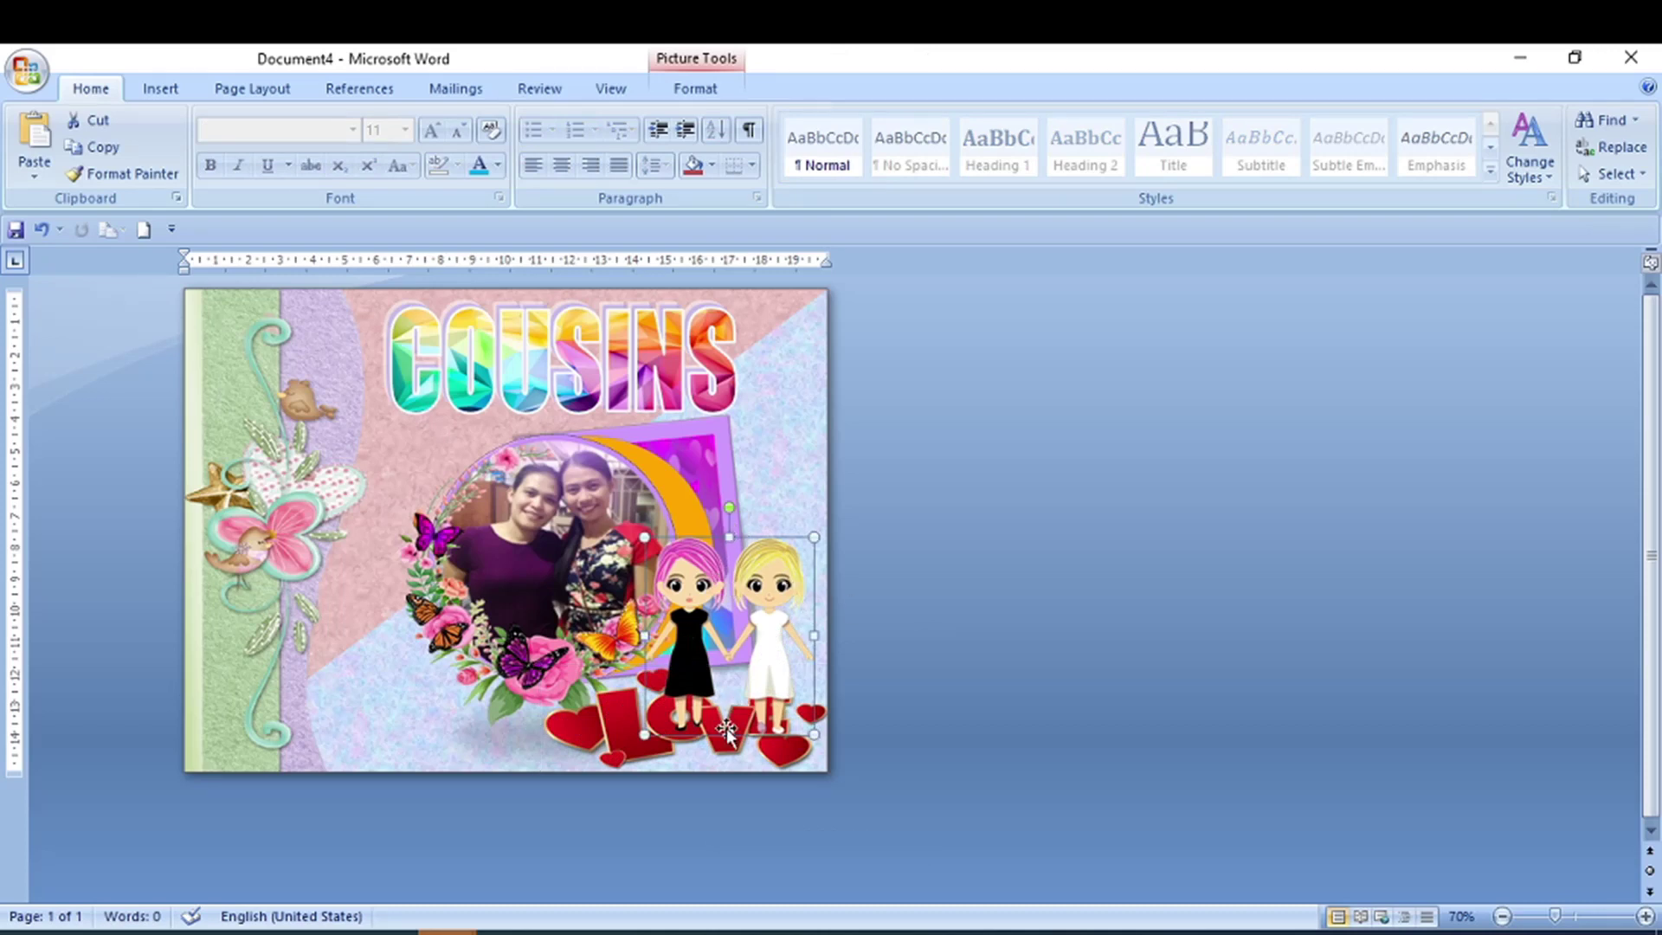
drag(727, 735, 727, 747)
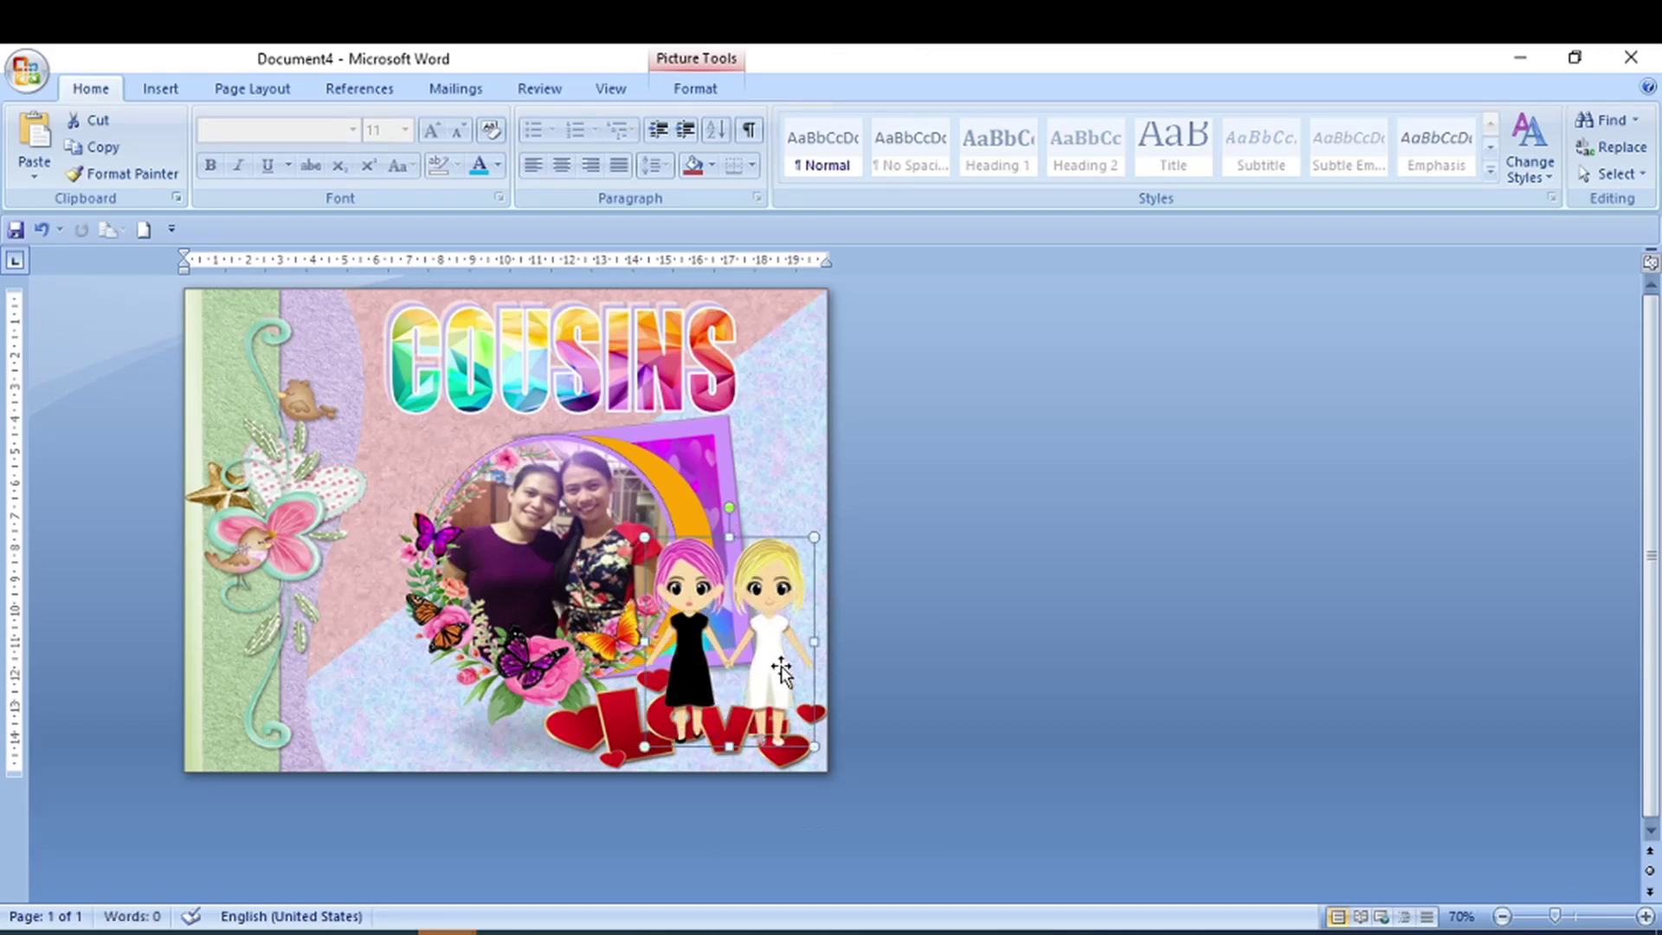
click(1005, 619)
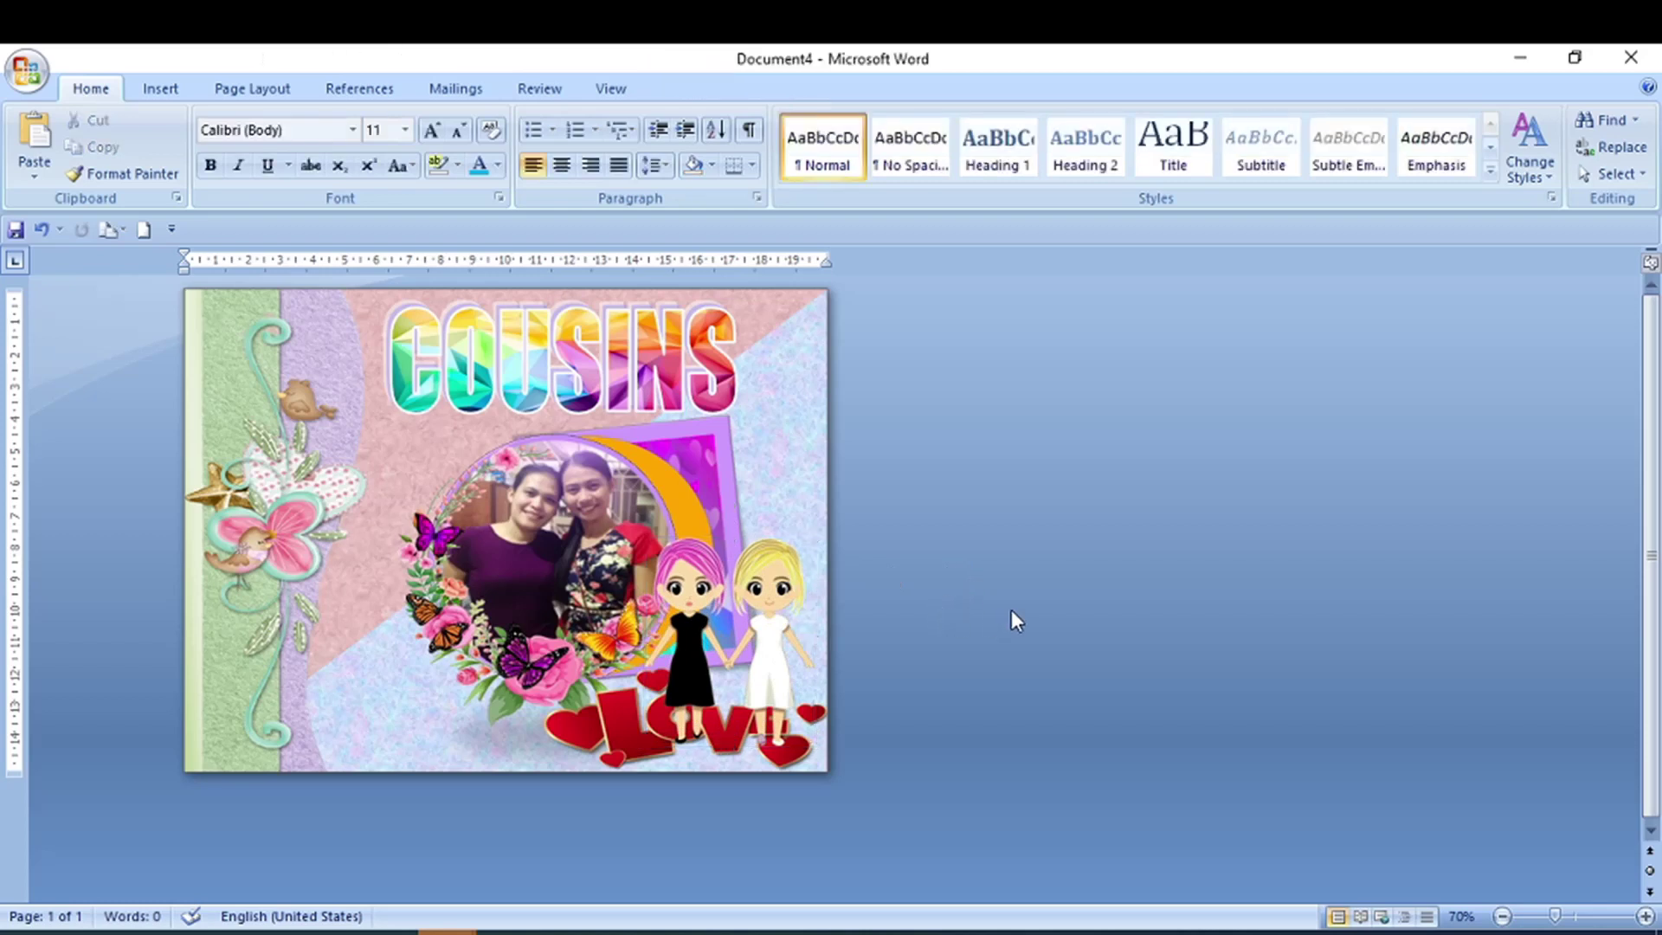
ctrl+scroll(1011, 610, up, 1)
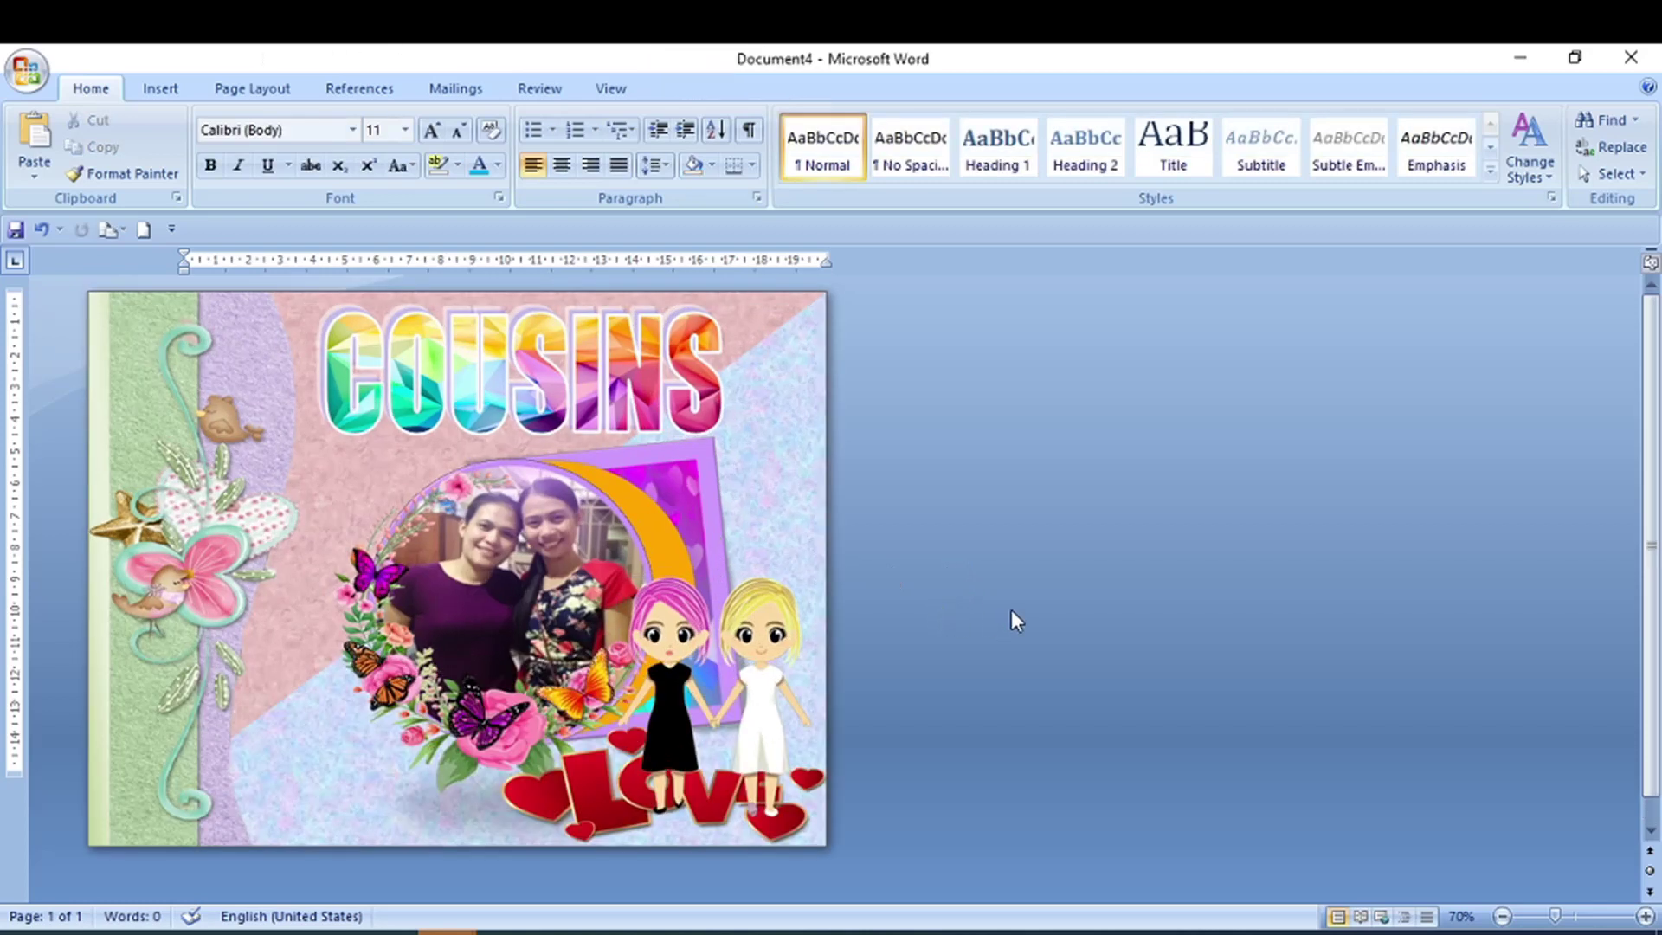
ctrl+scroll(1011, 610, up, 1)
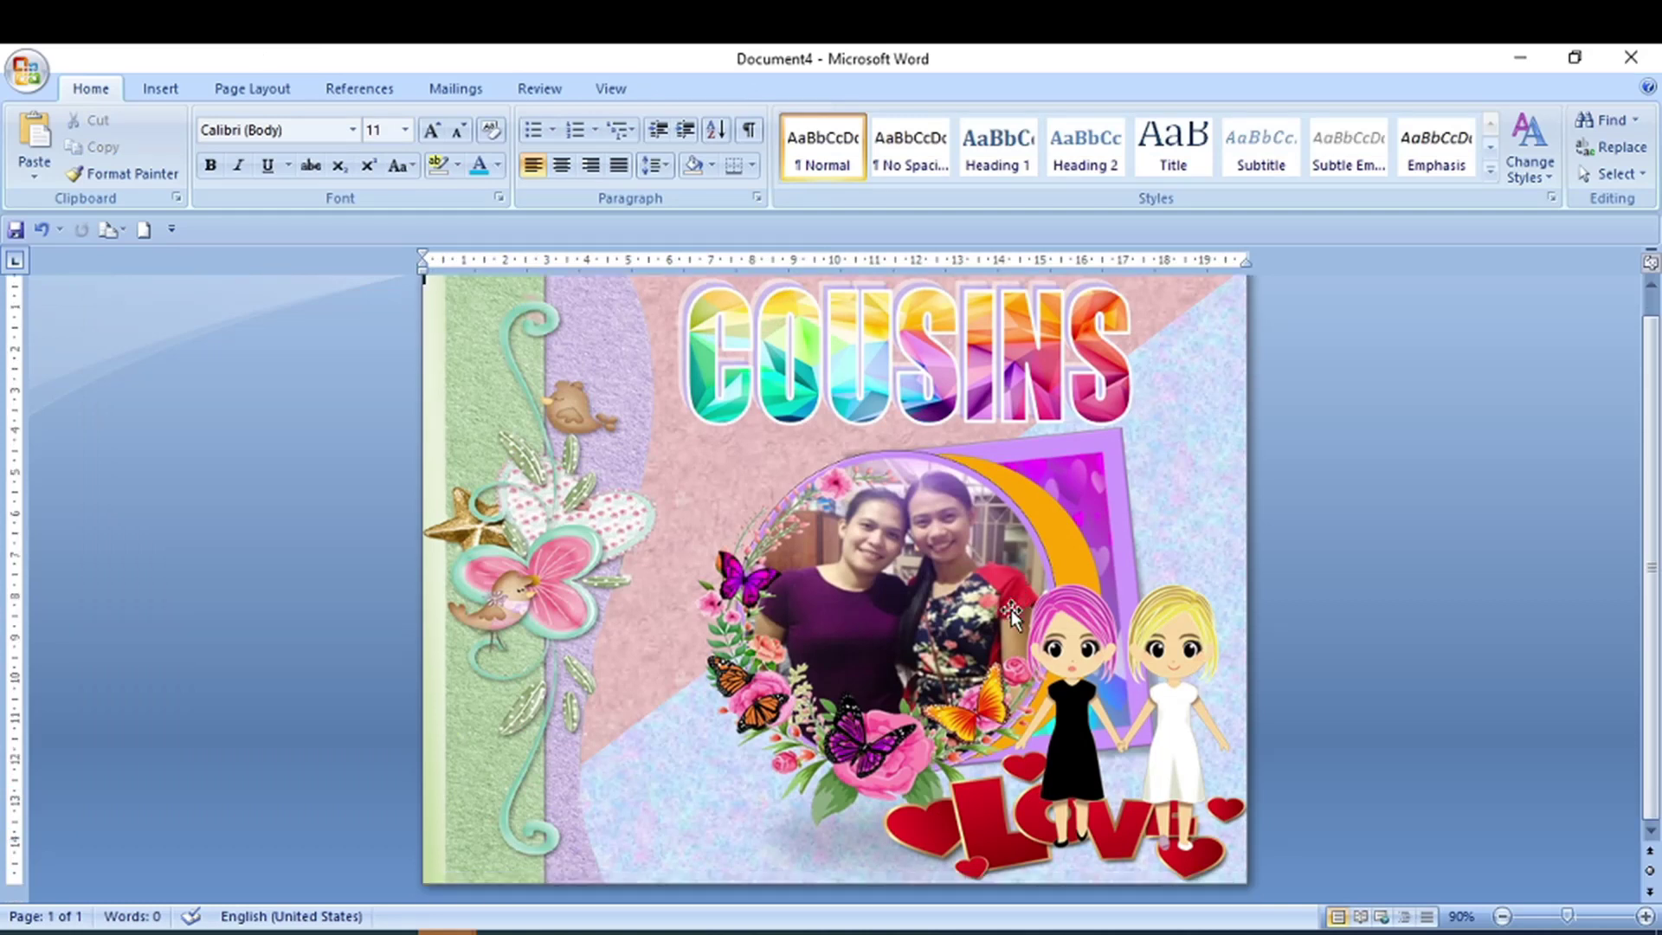
scroll(1011, 610, down, 1)
scroll(1012, 609, down, 7)
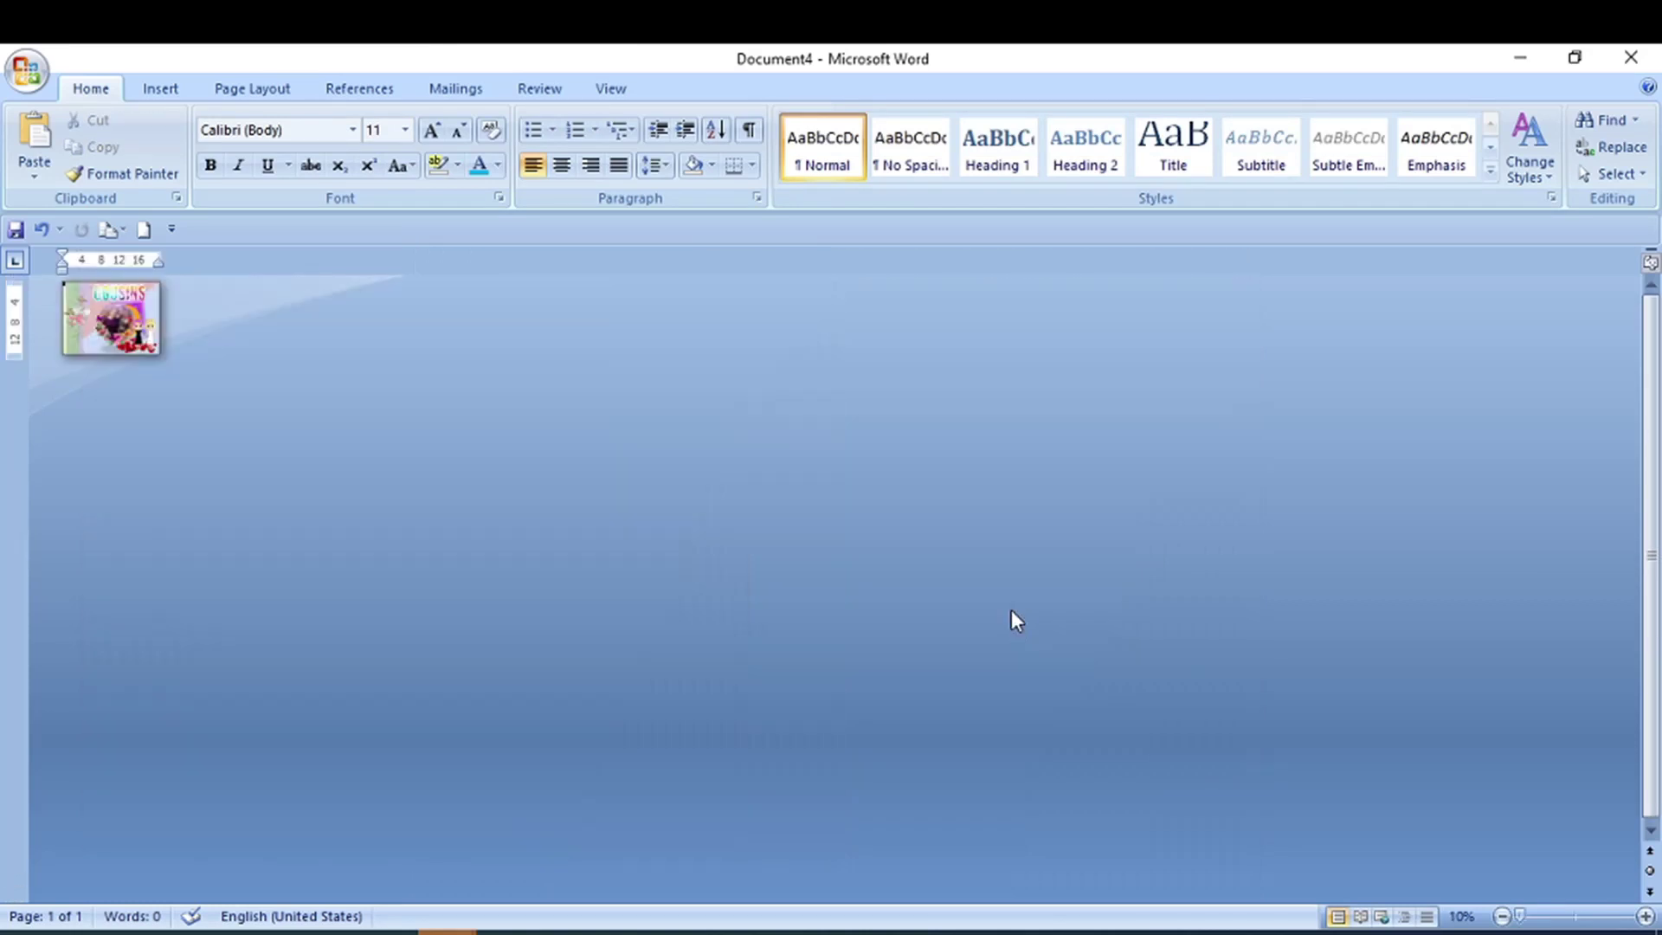
scroll(1017, 621, up, 1)
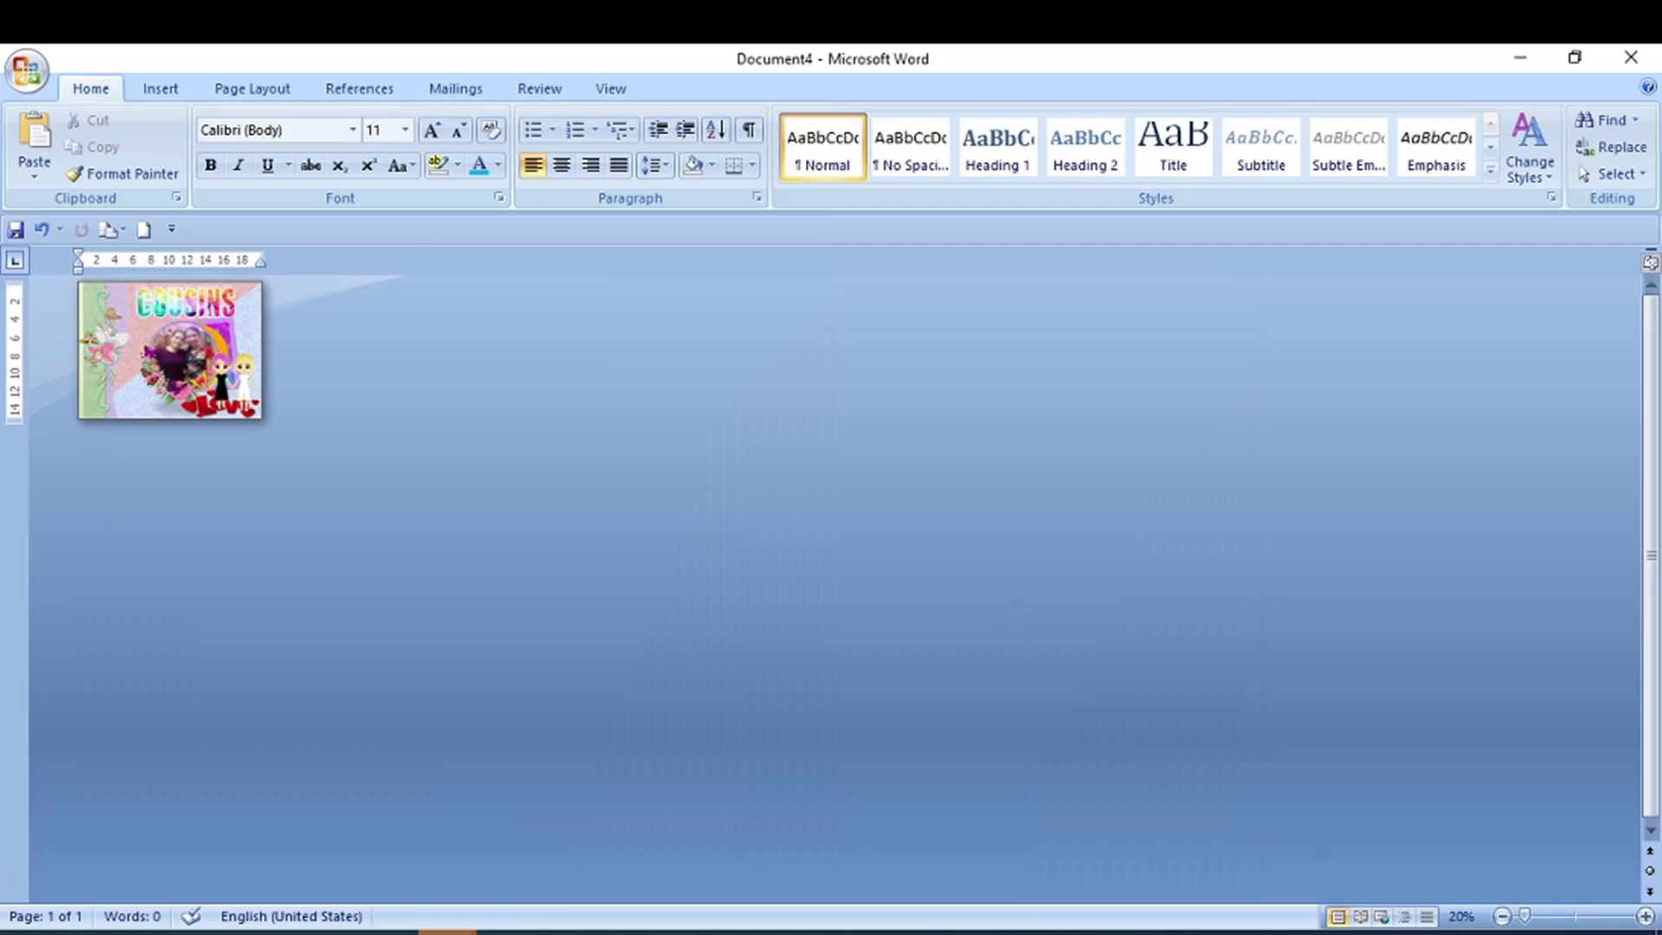
click(1645, 916)
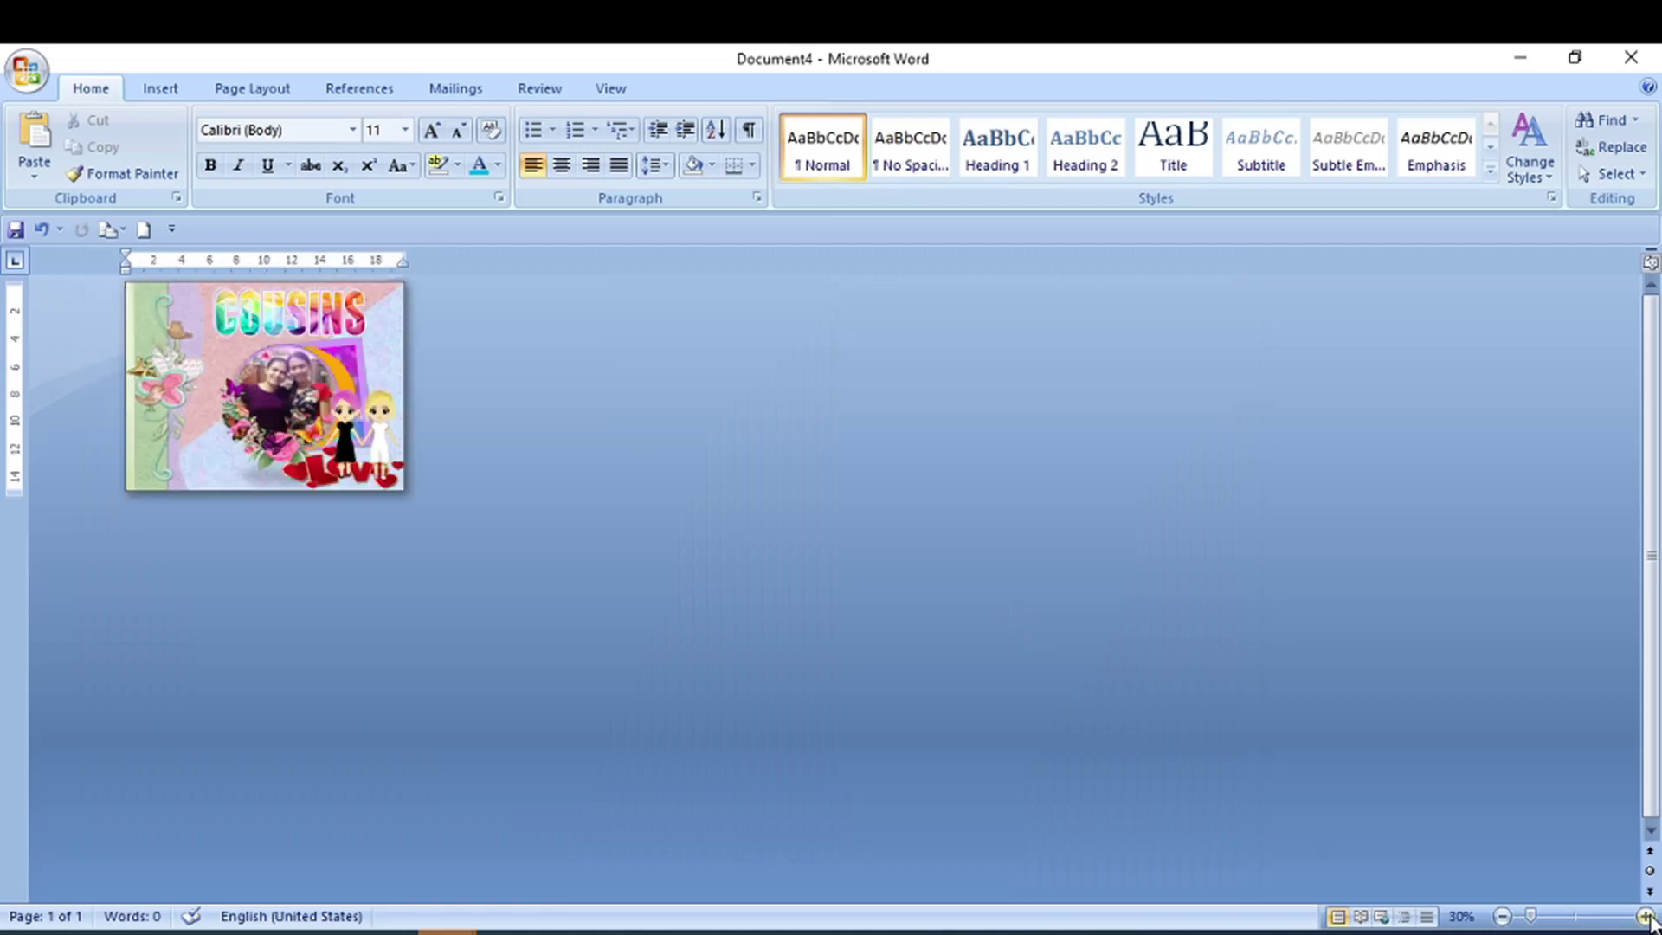
click(1645, 916)
click(1645, 916)
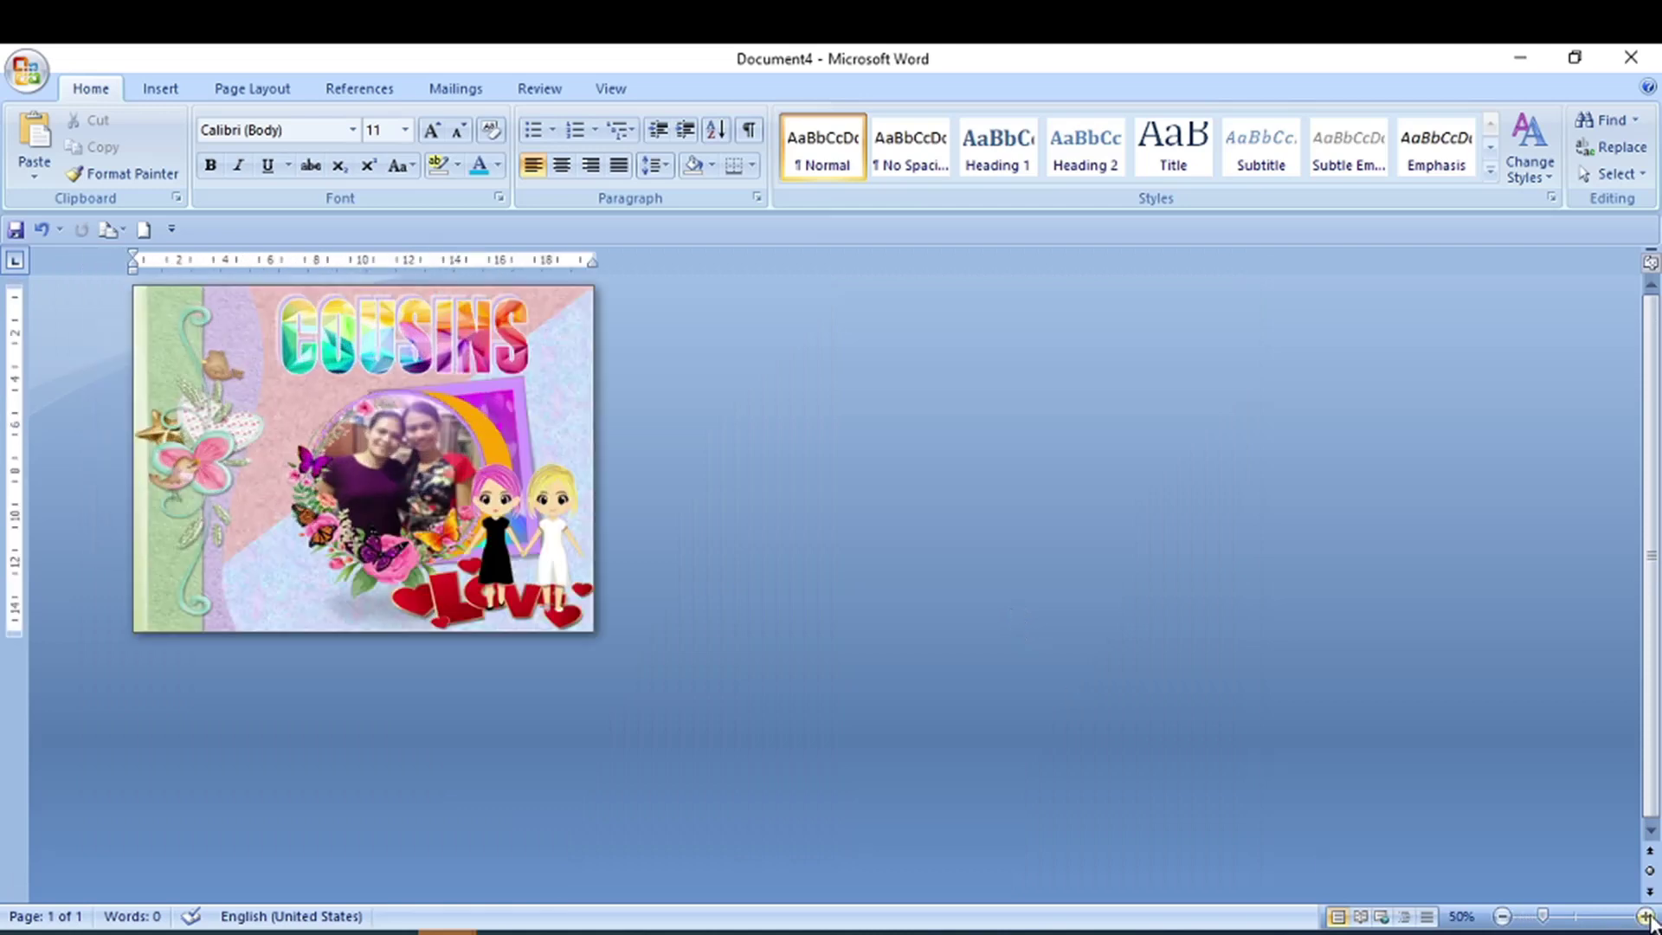
click(1645, 916)
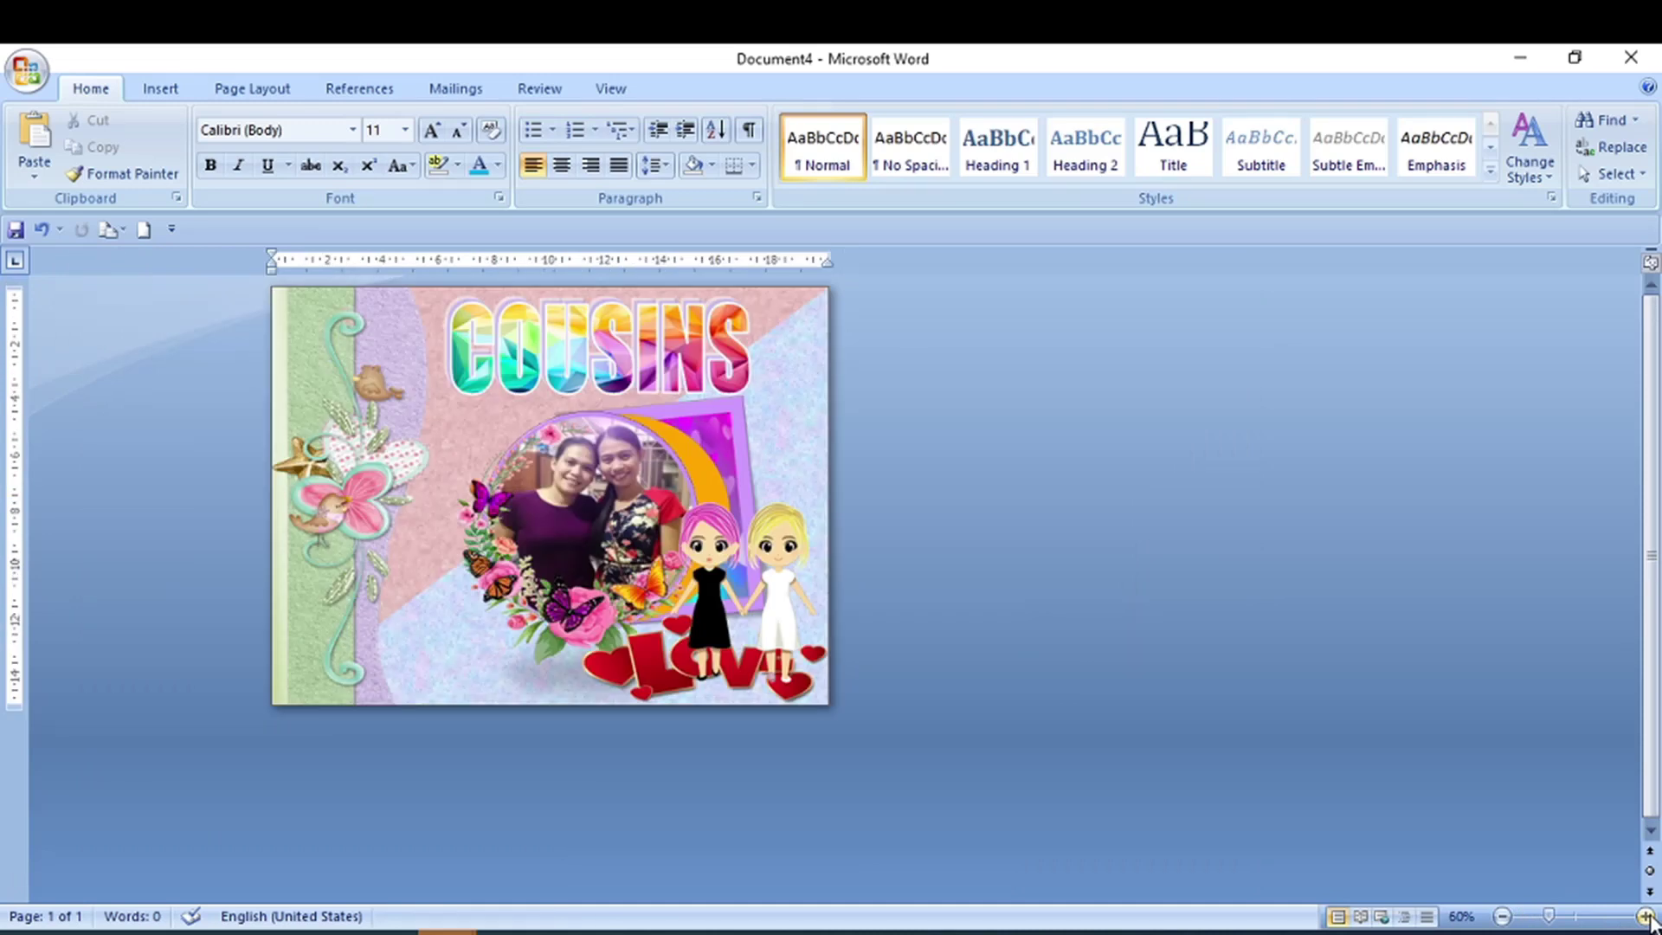
click(1645, 917)
click(1645, 916)
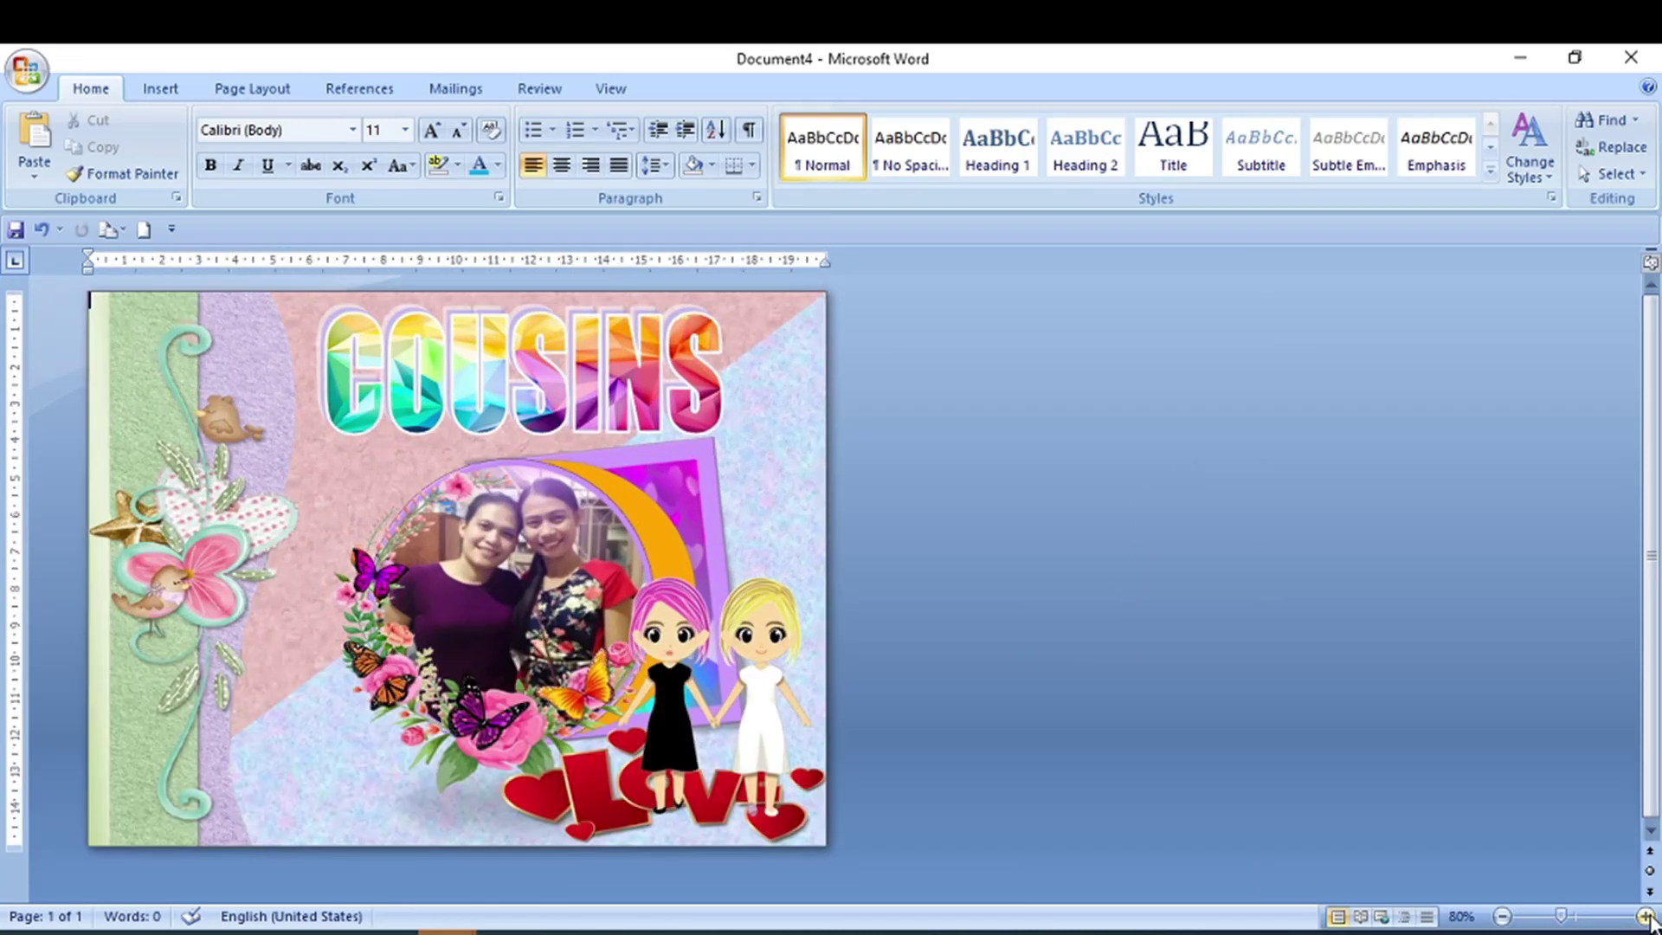
click(1645, 916)
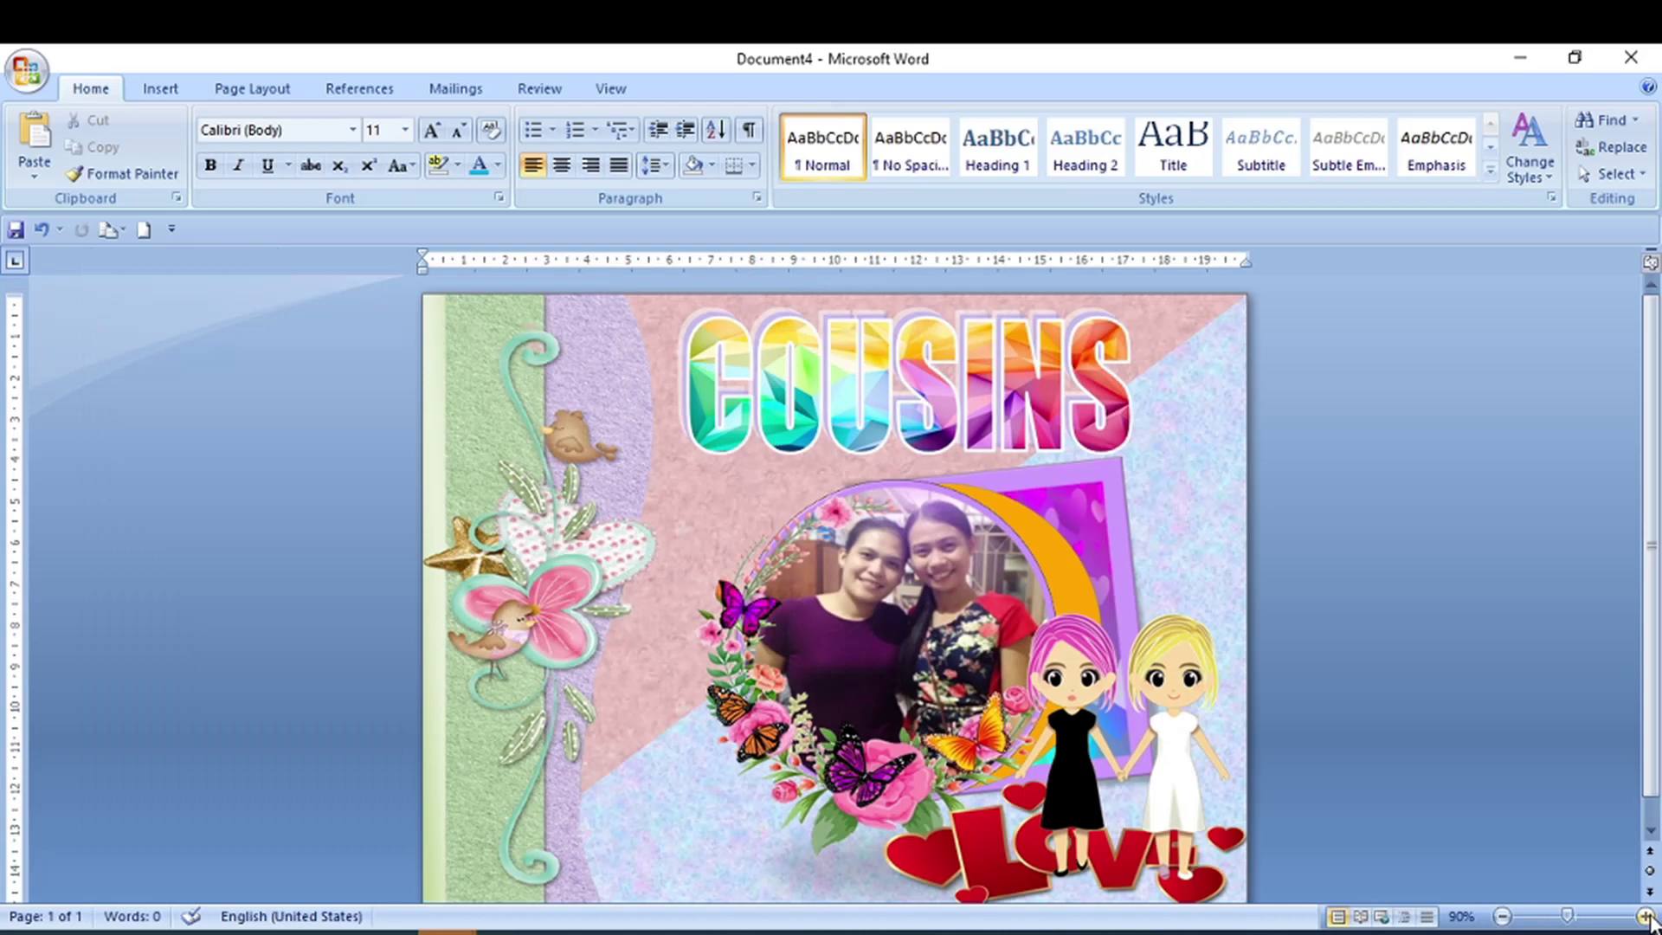
click(1645, 916)
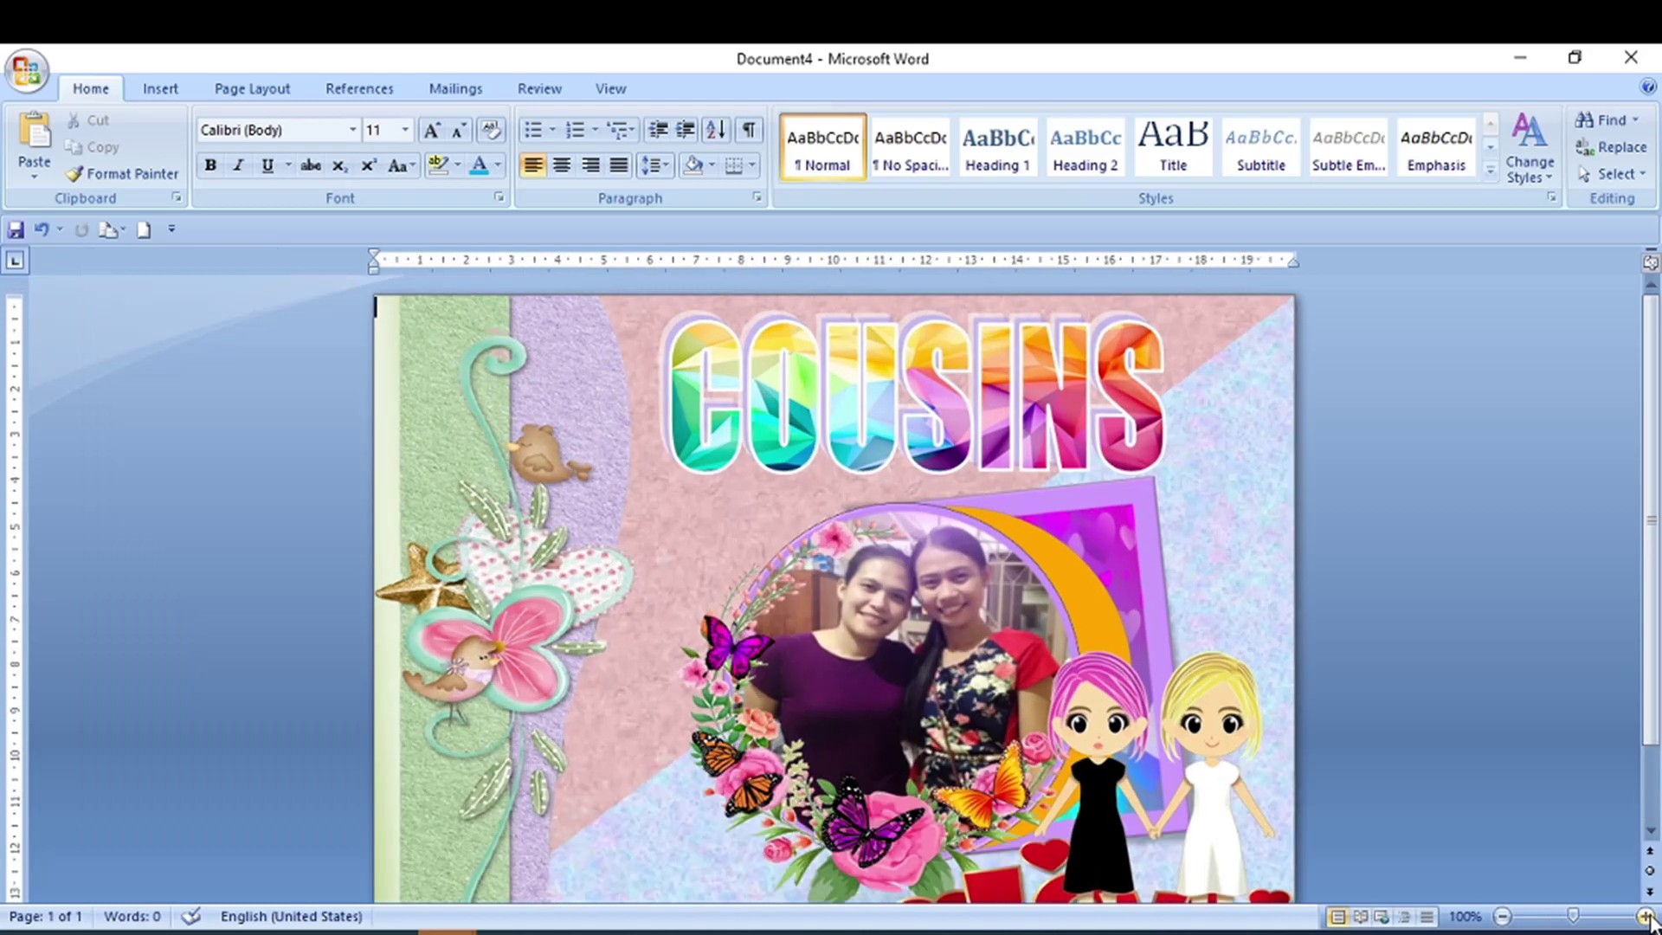
click(1645, 916)
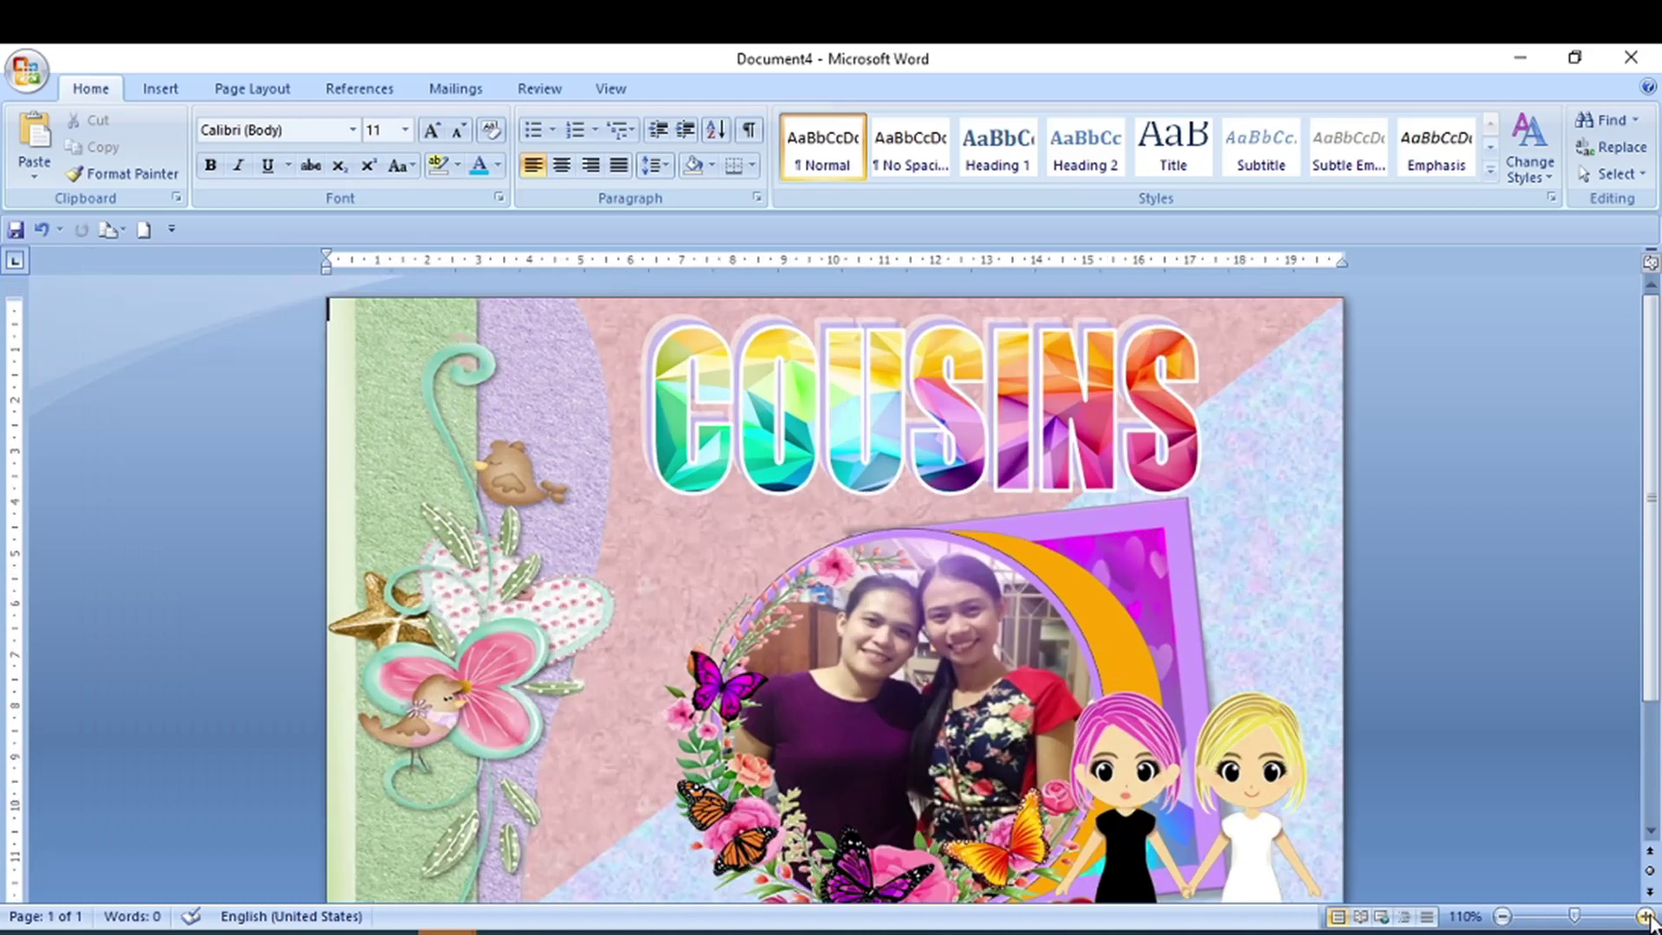
scroll(1329, 651, down, 3)
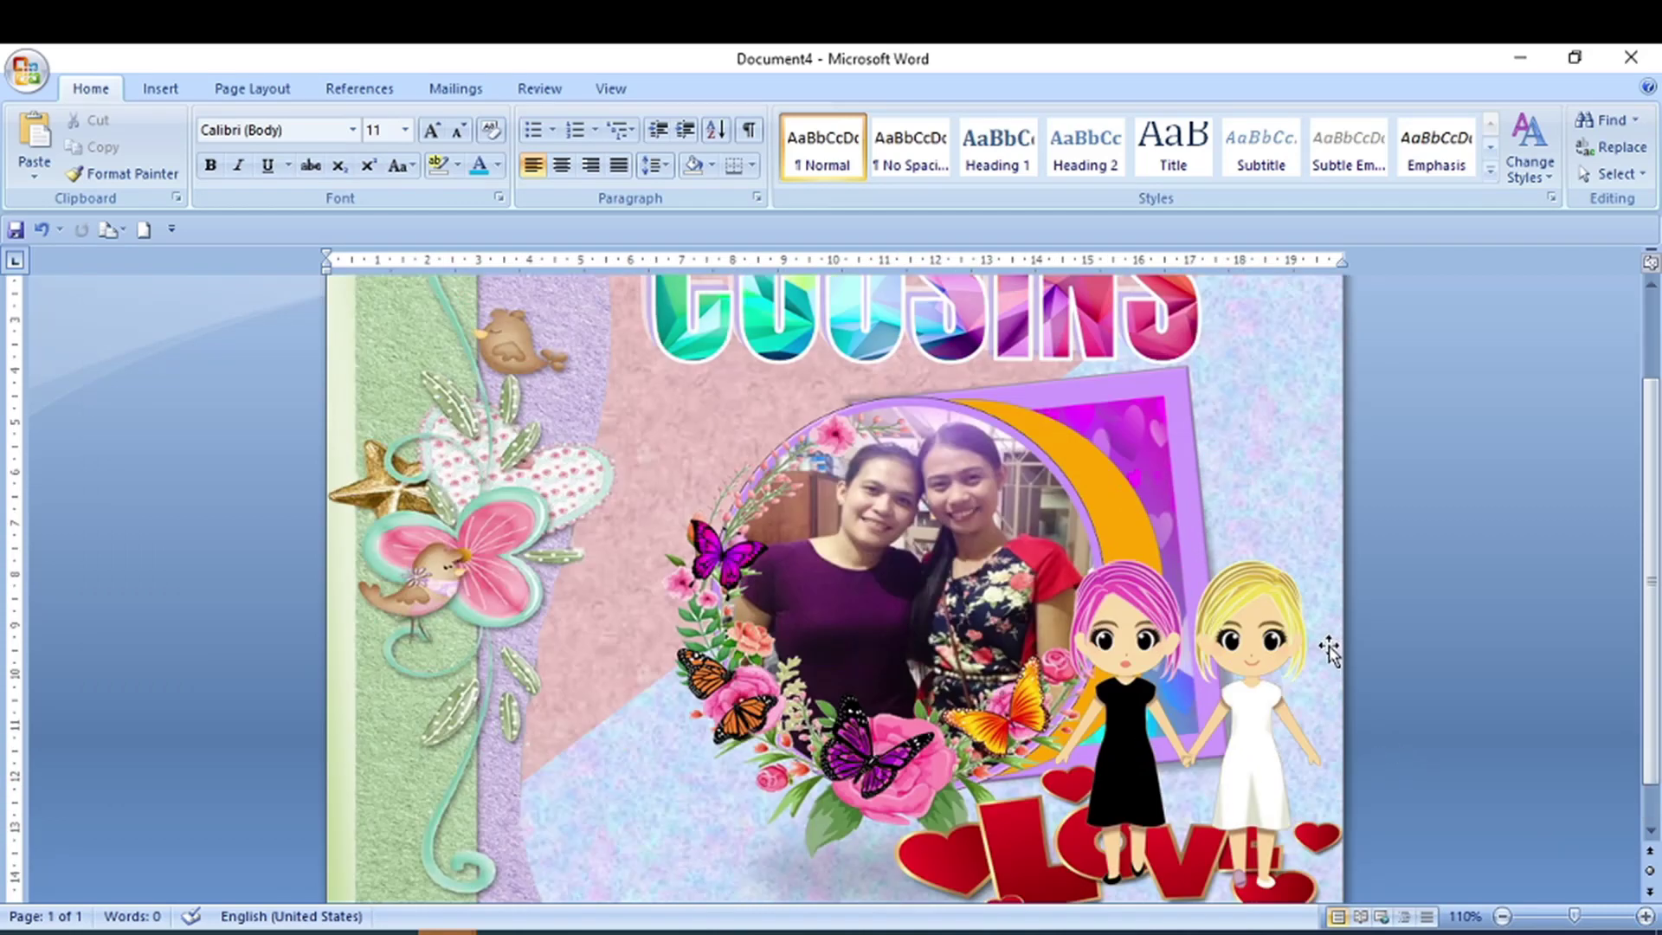
scroll(1329, 651, down, 1)
scroll(1329, 651, up, 1)
scroll(1329, 651, up, 2)
scroll(1329, 651, down, 3)
scroll(1546, 688, up, 4)
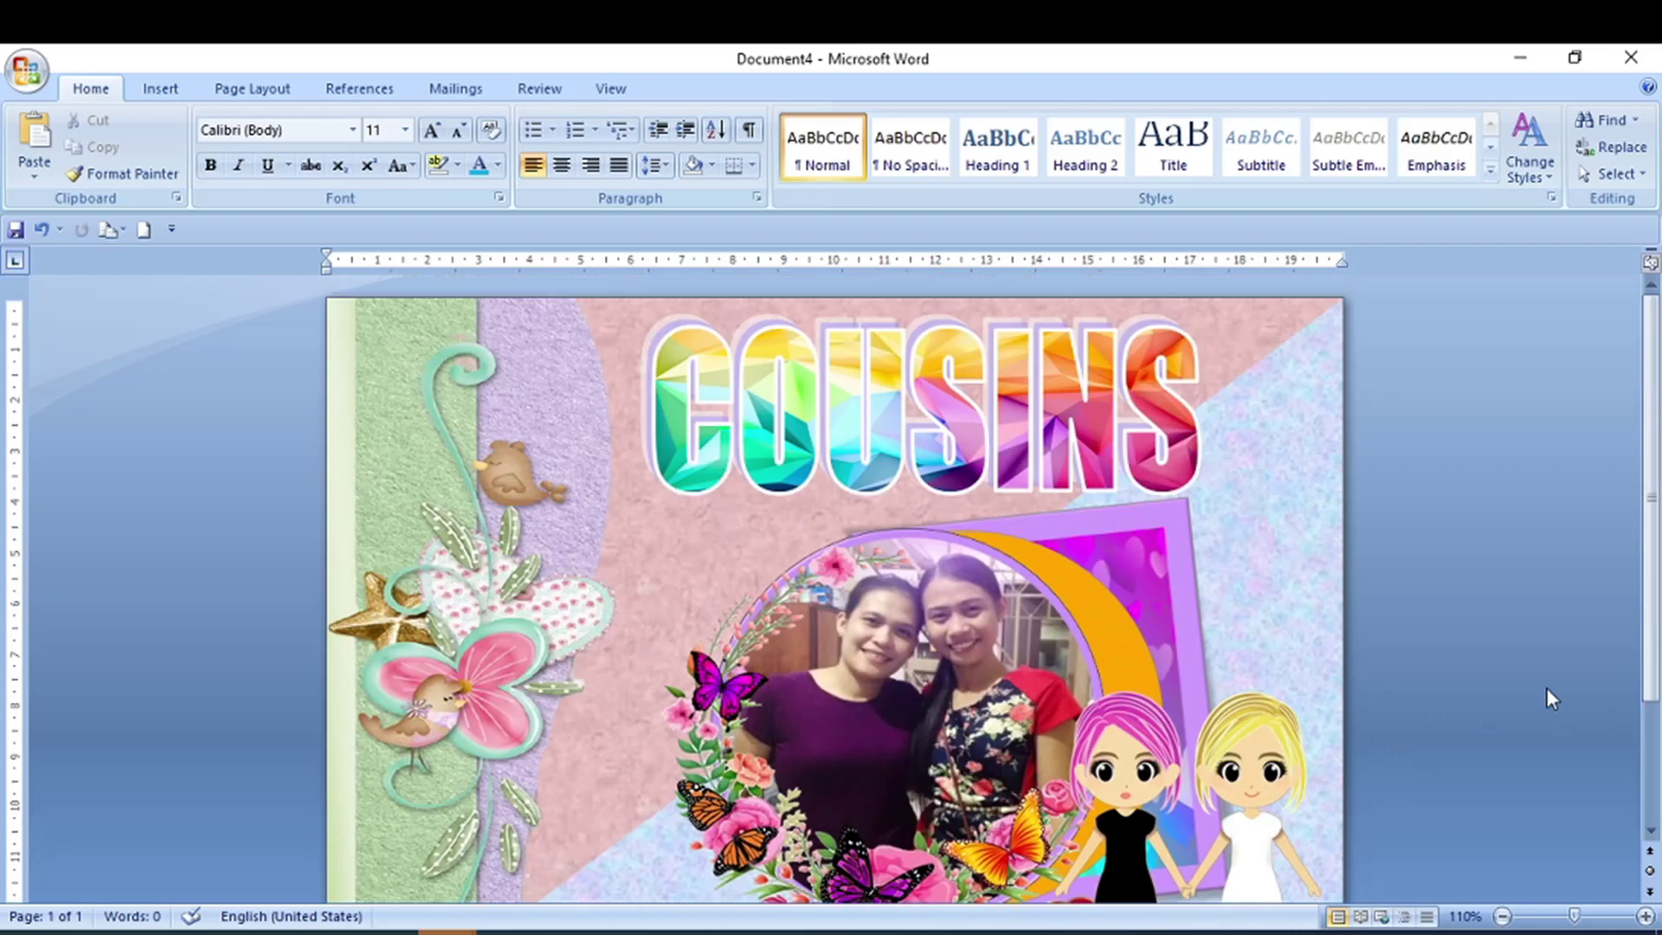